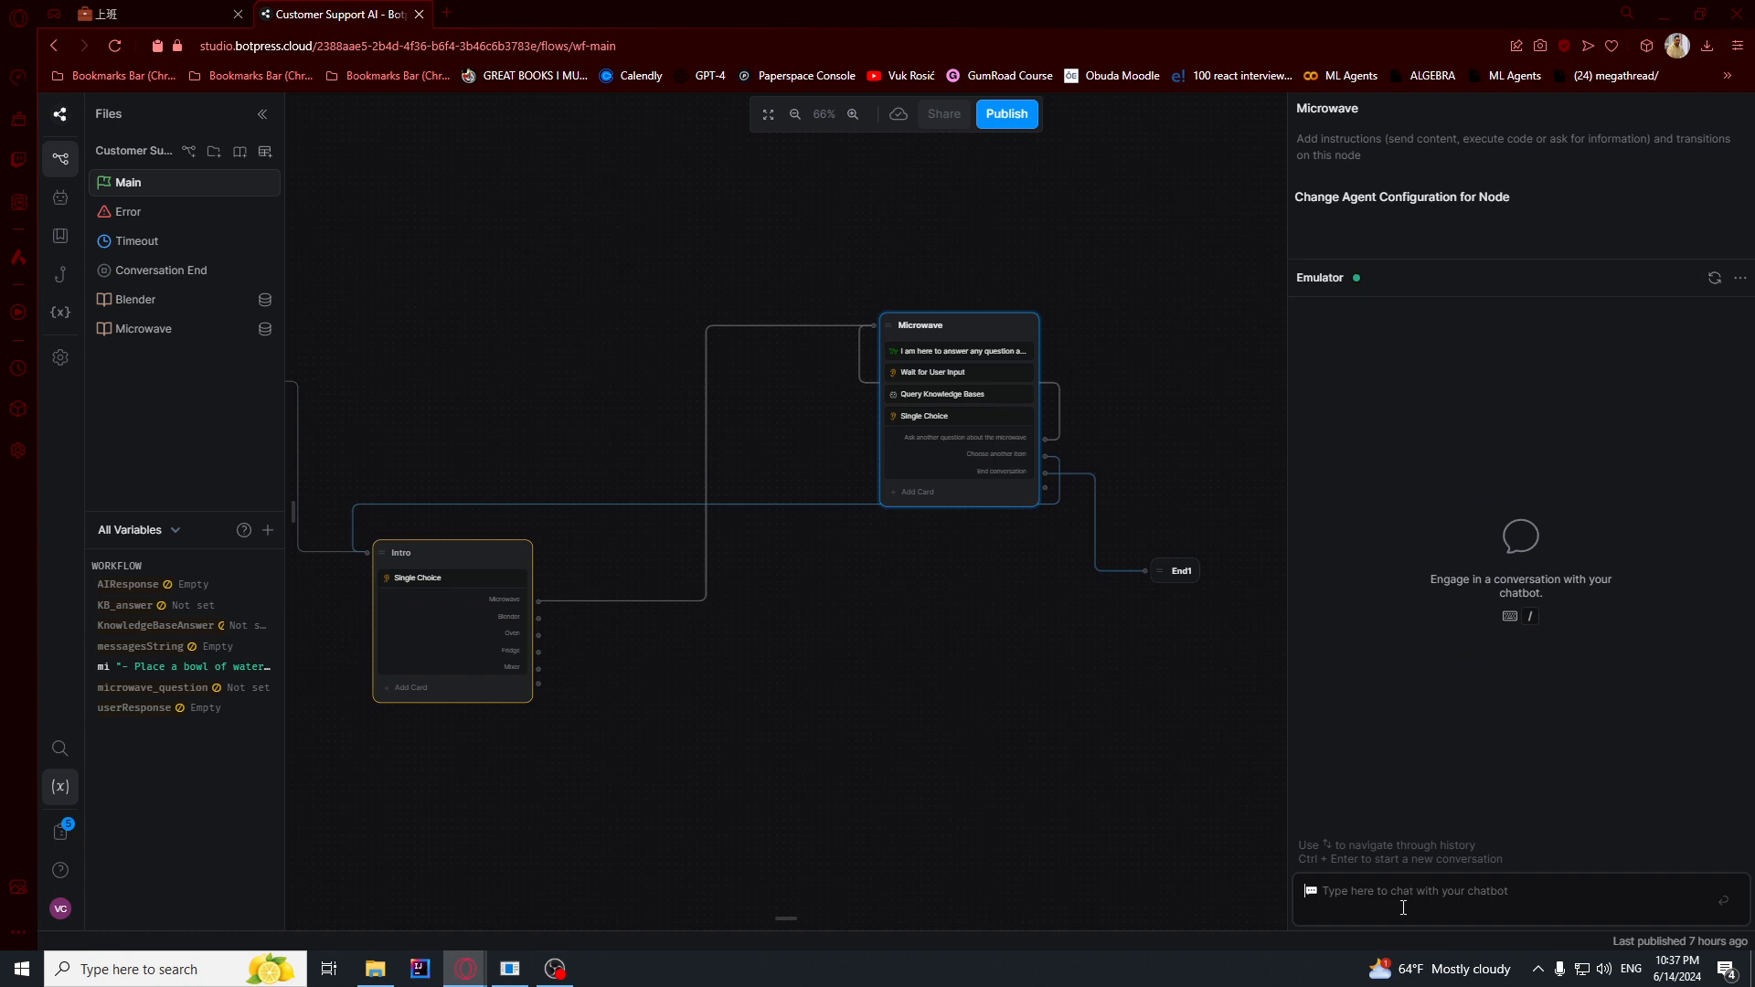
- Start a test conversation in the emulator with "hi" and choose the Microwave option
left_click(1408, 907)
type("hi")
key("Return")
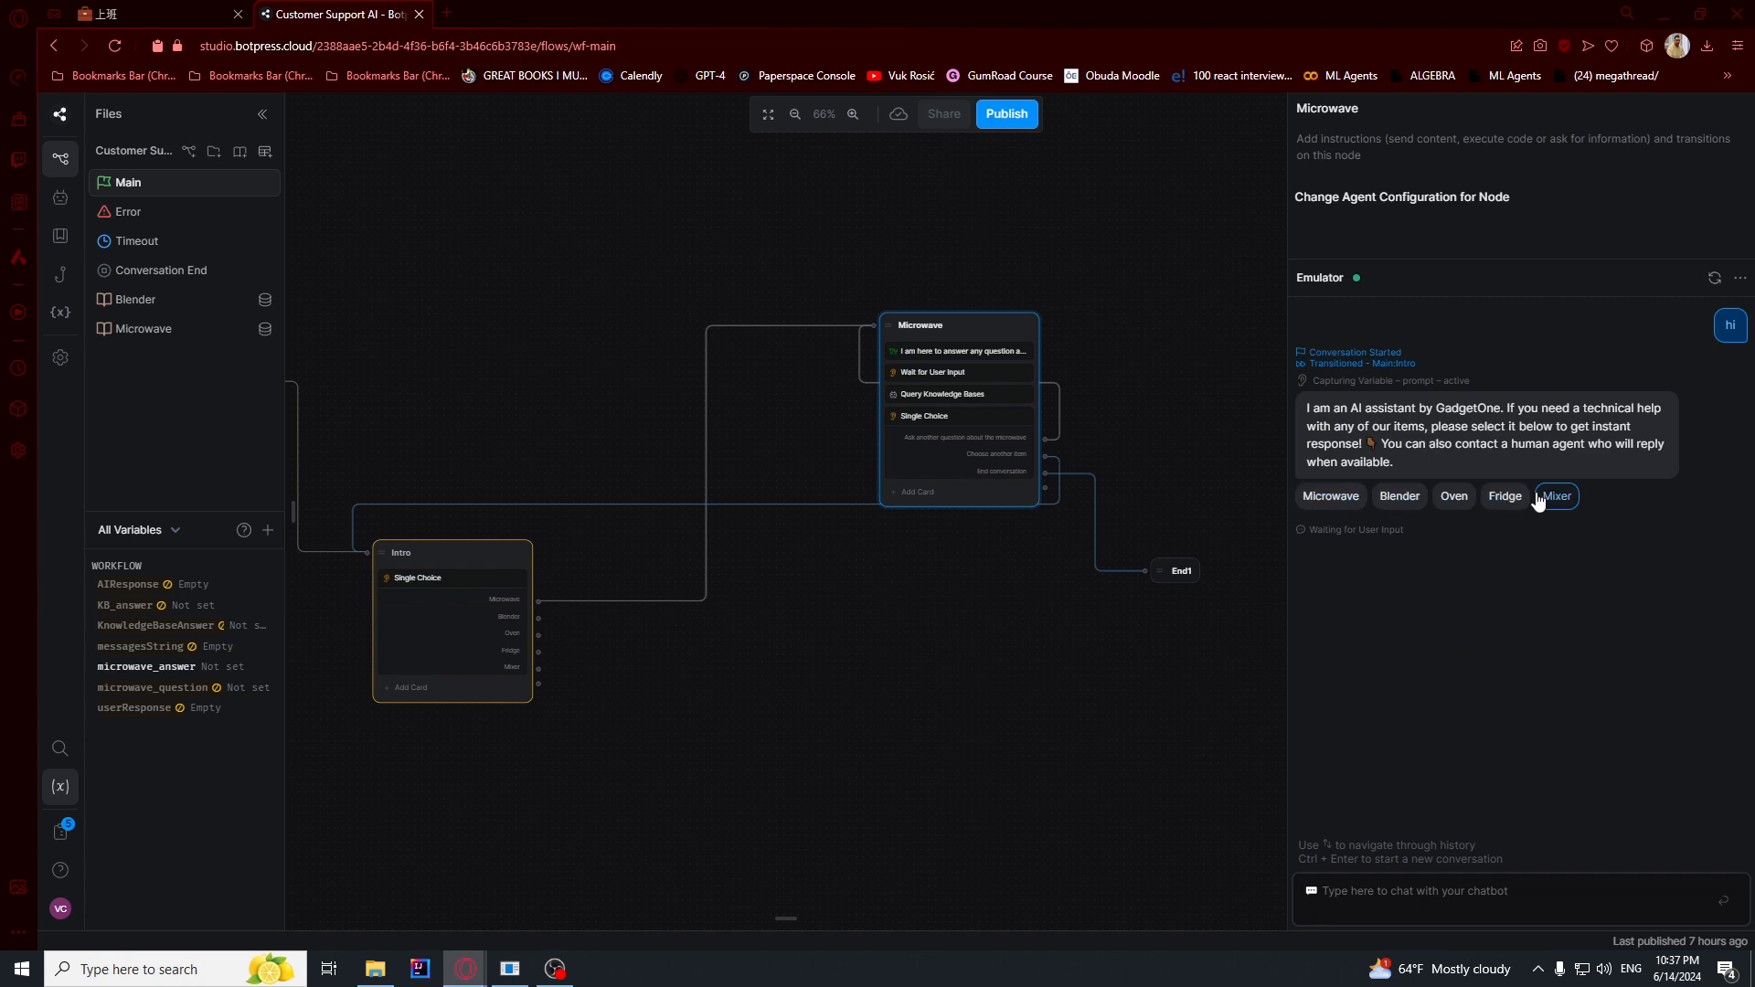
left_click(1315, 507)
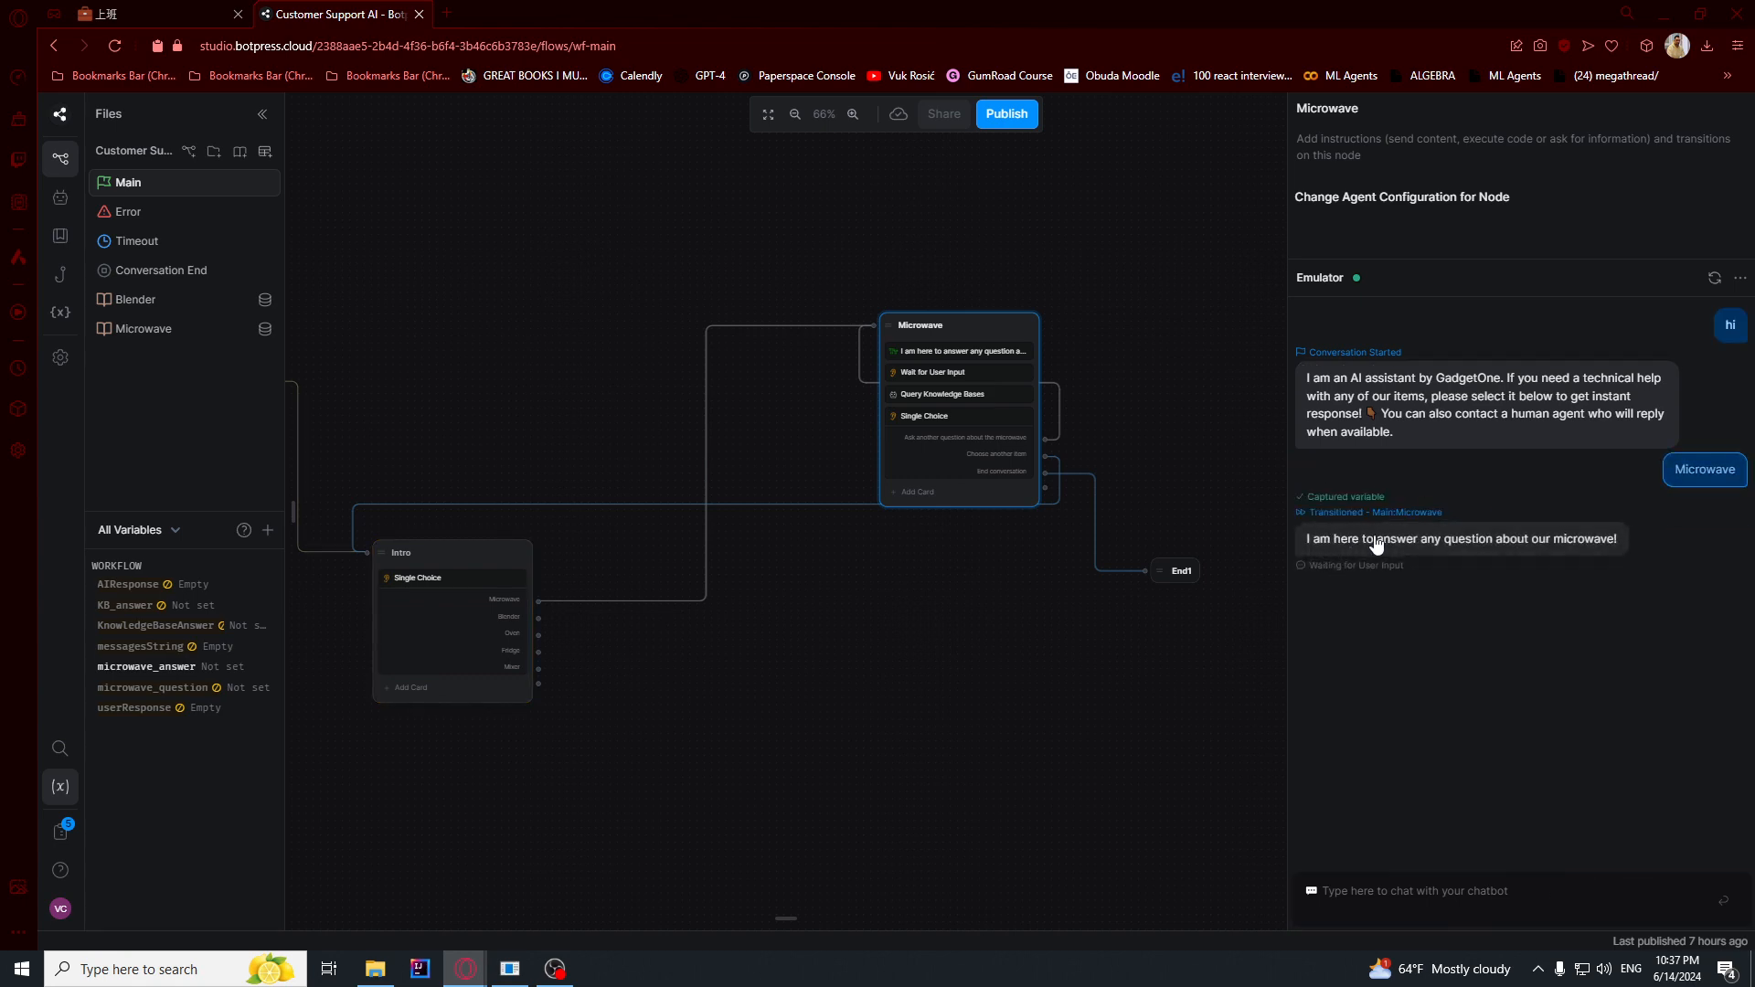
- Ask the bot "how do I clean my microwave", review its answer, and choose to select another item
left_click(1508, 895)
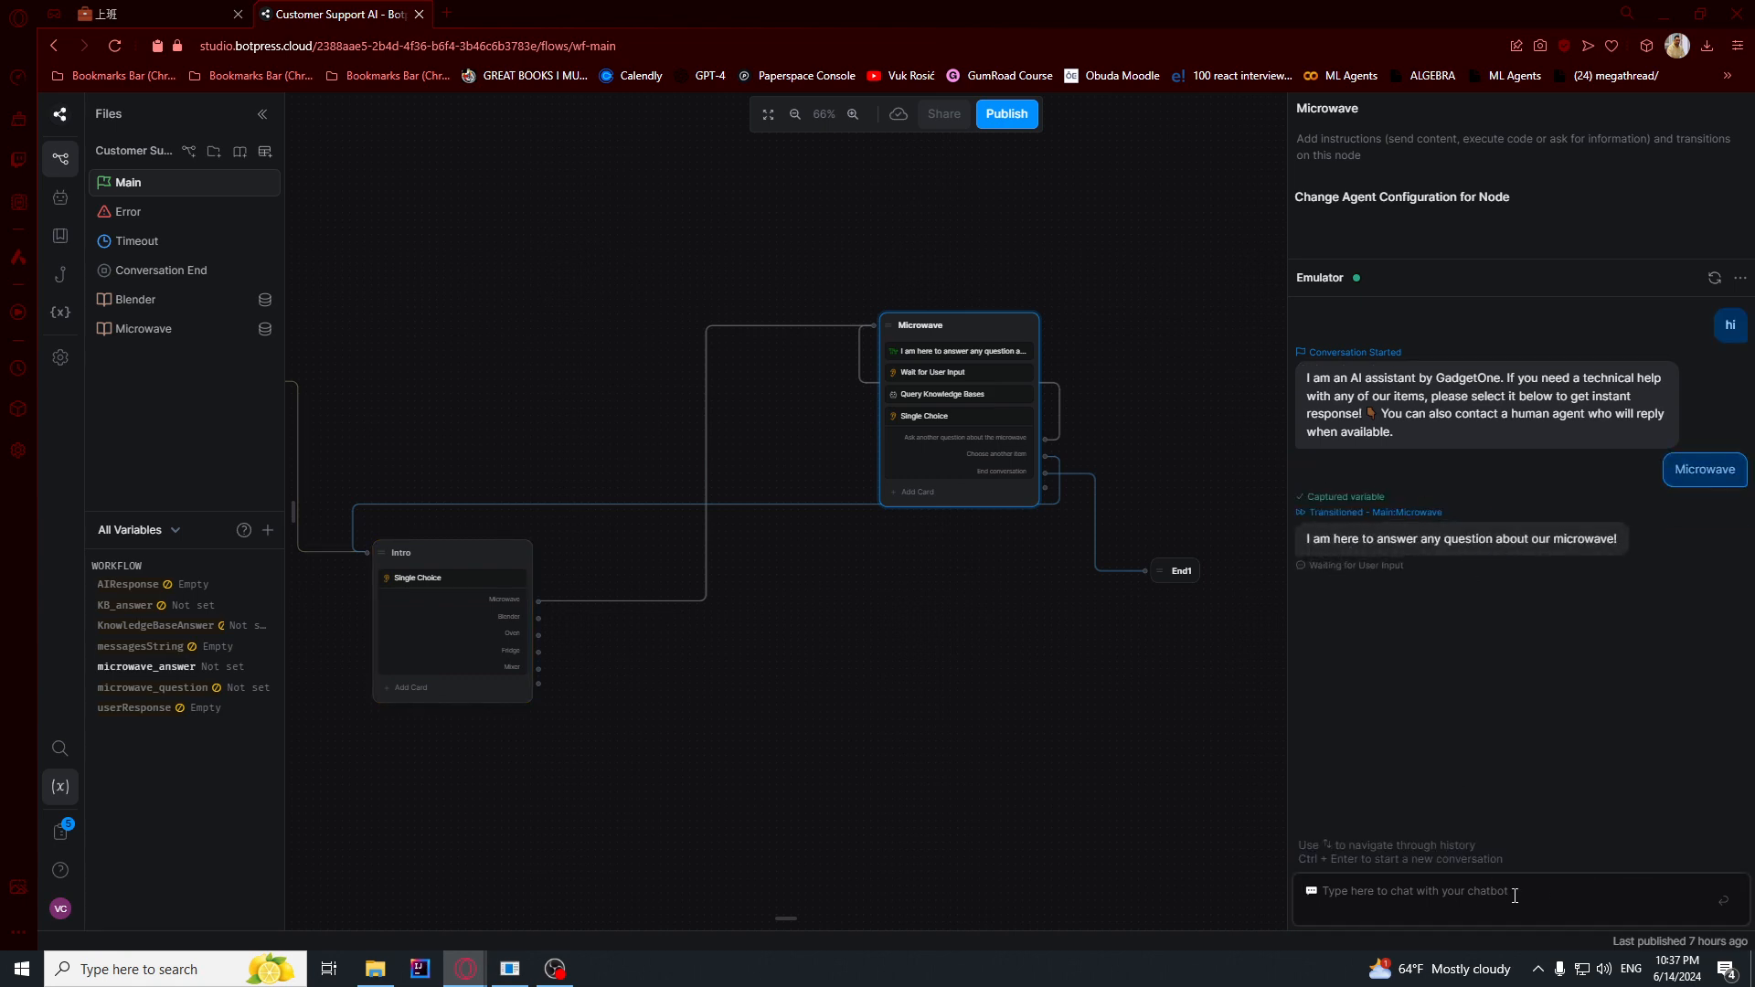
type("how do I clean my")
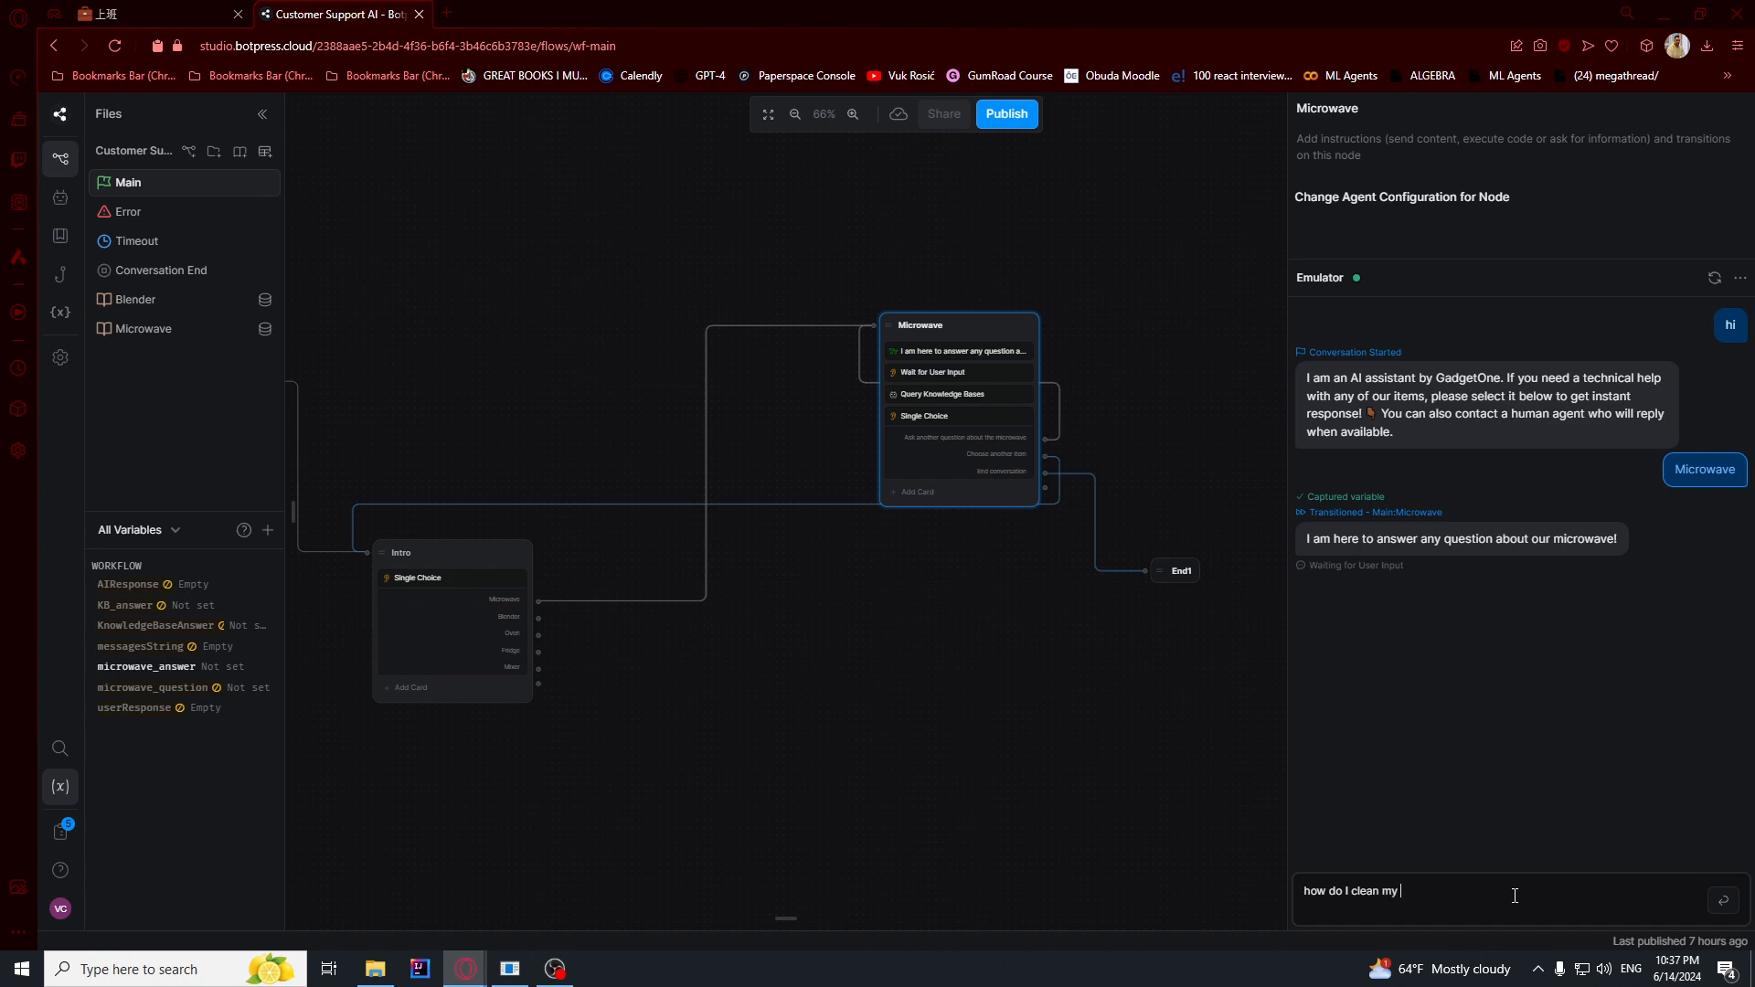
type(" microwave")
key("Return")
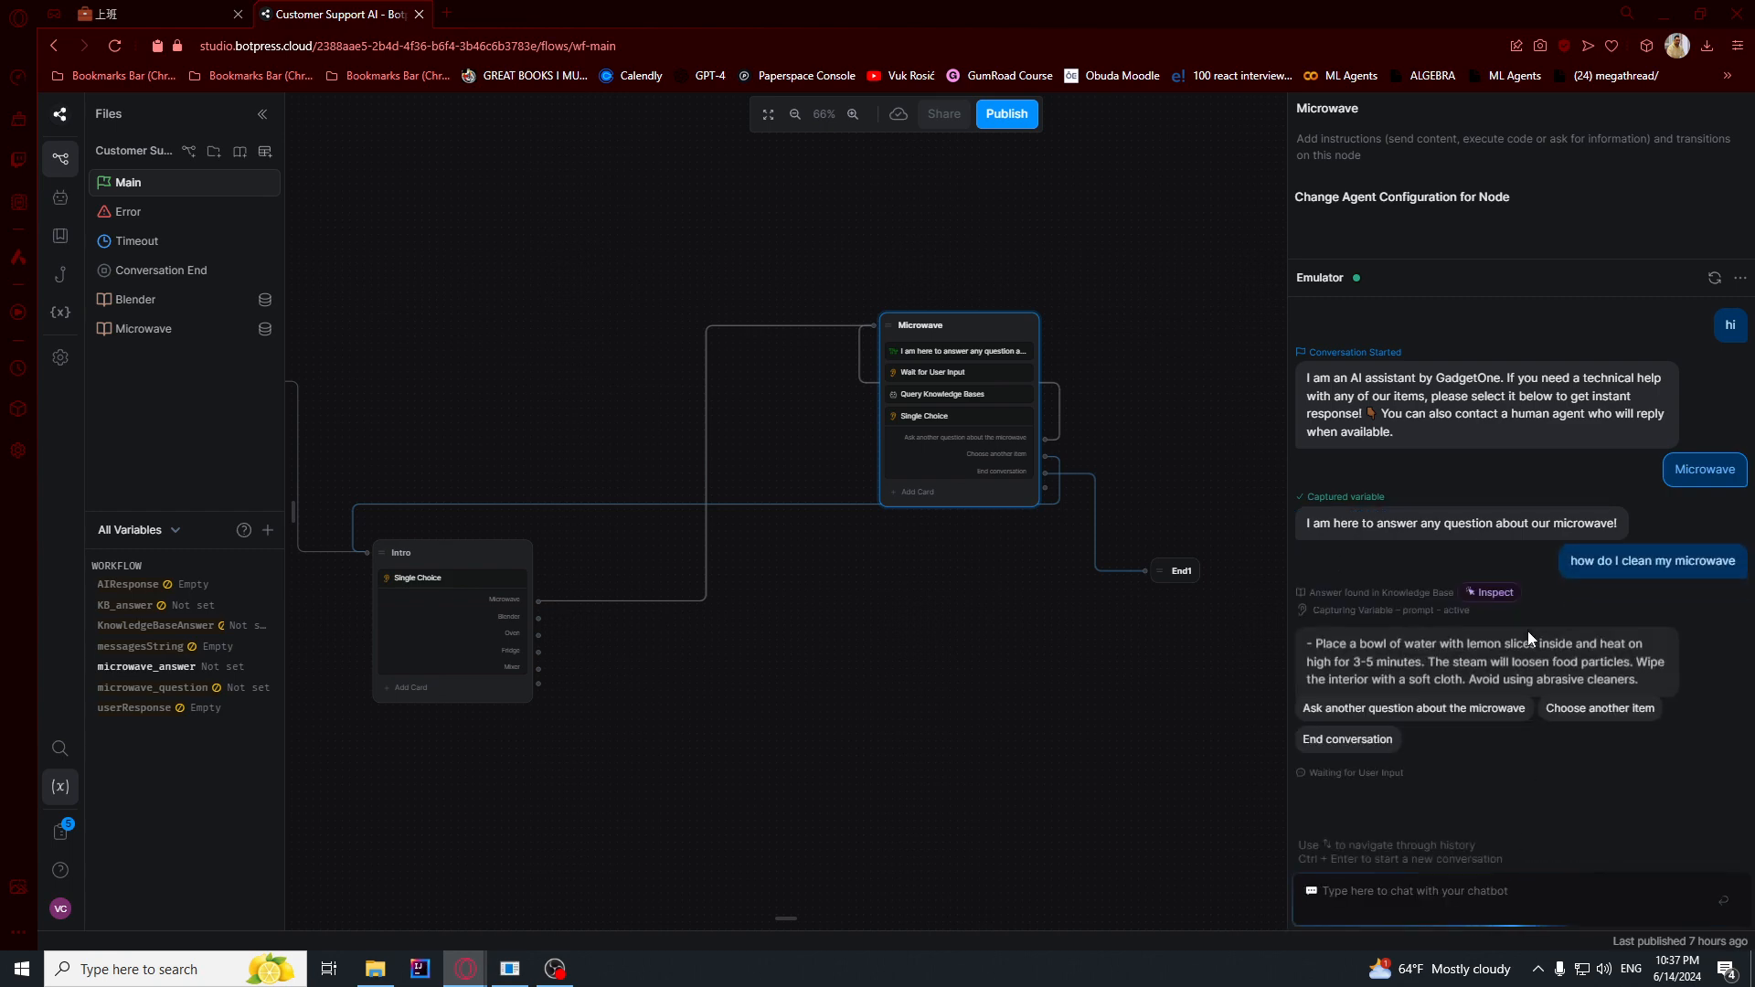
left_click_drag(1325, 647, 1637, 682)
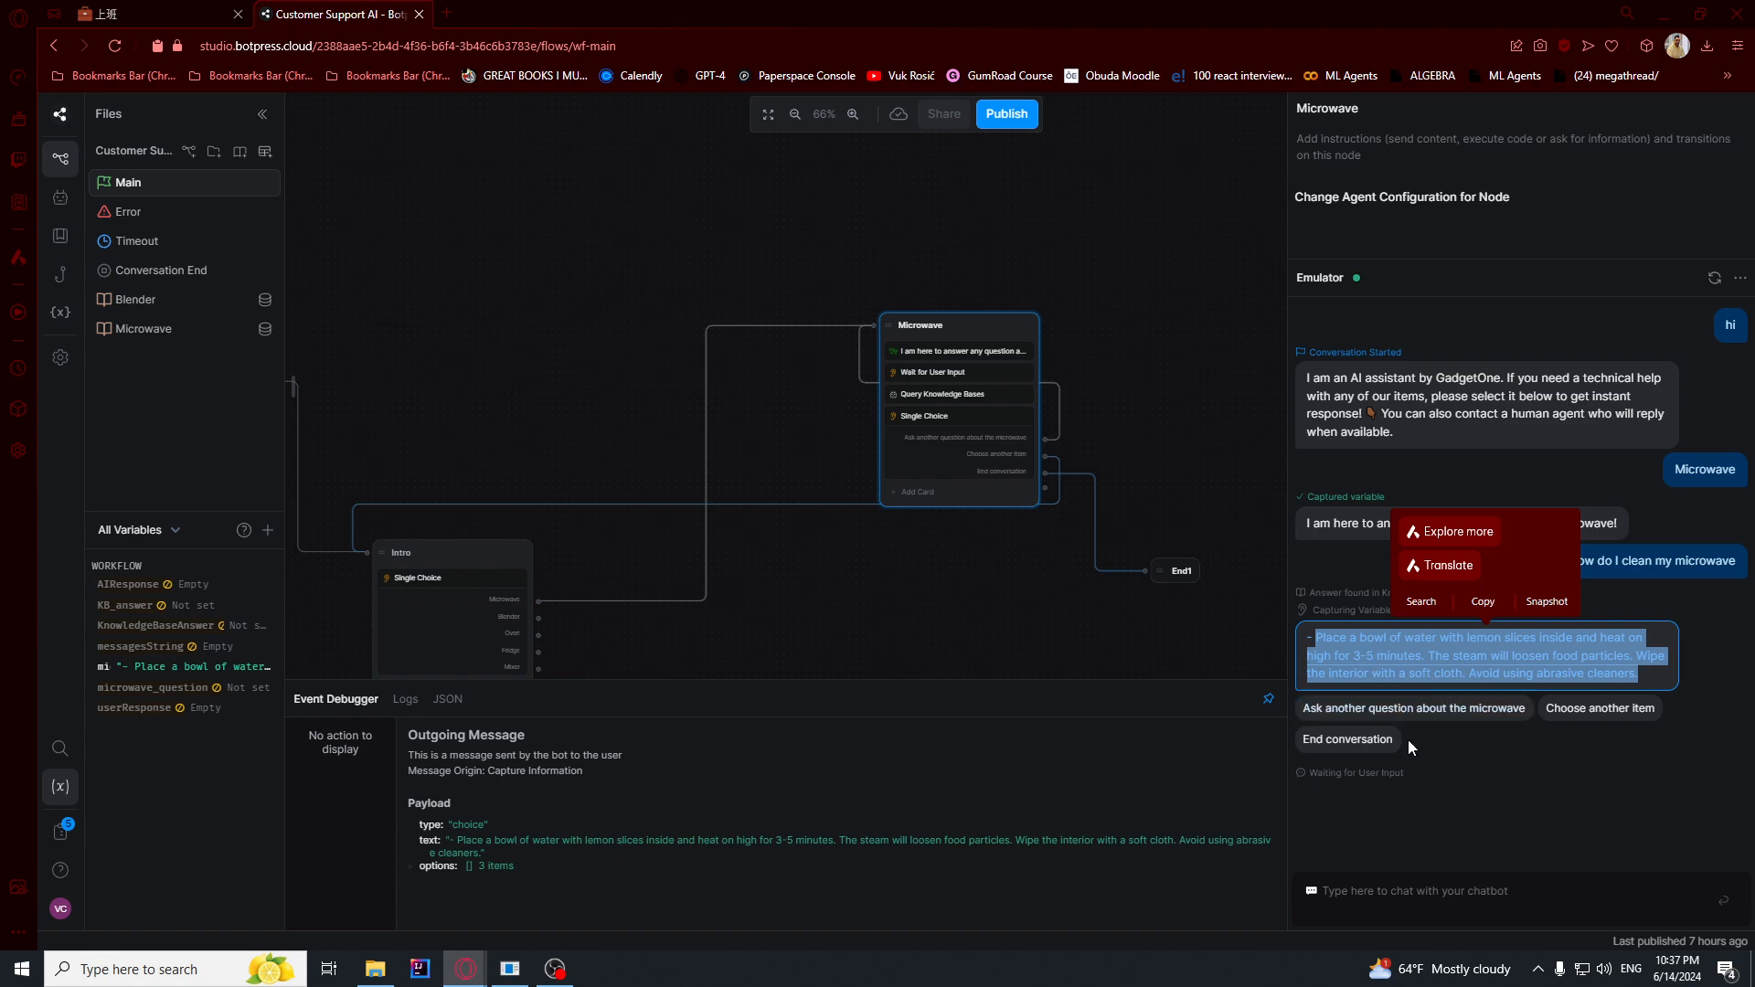
left_click(1473, 775)
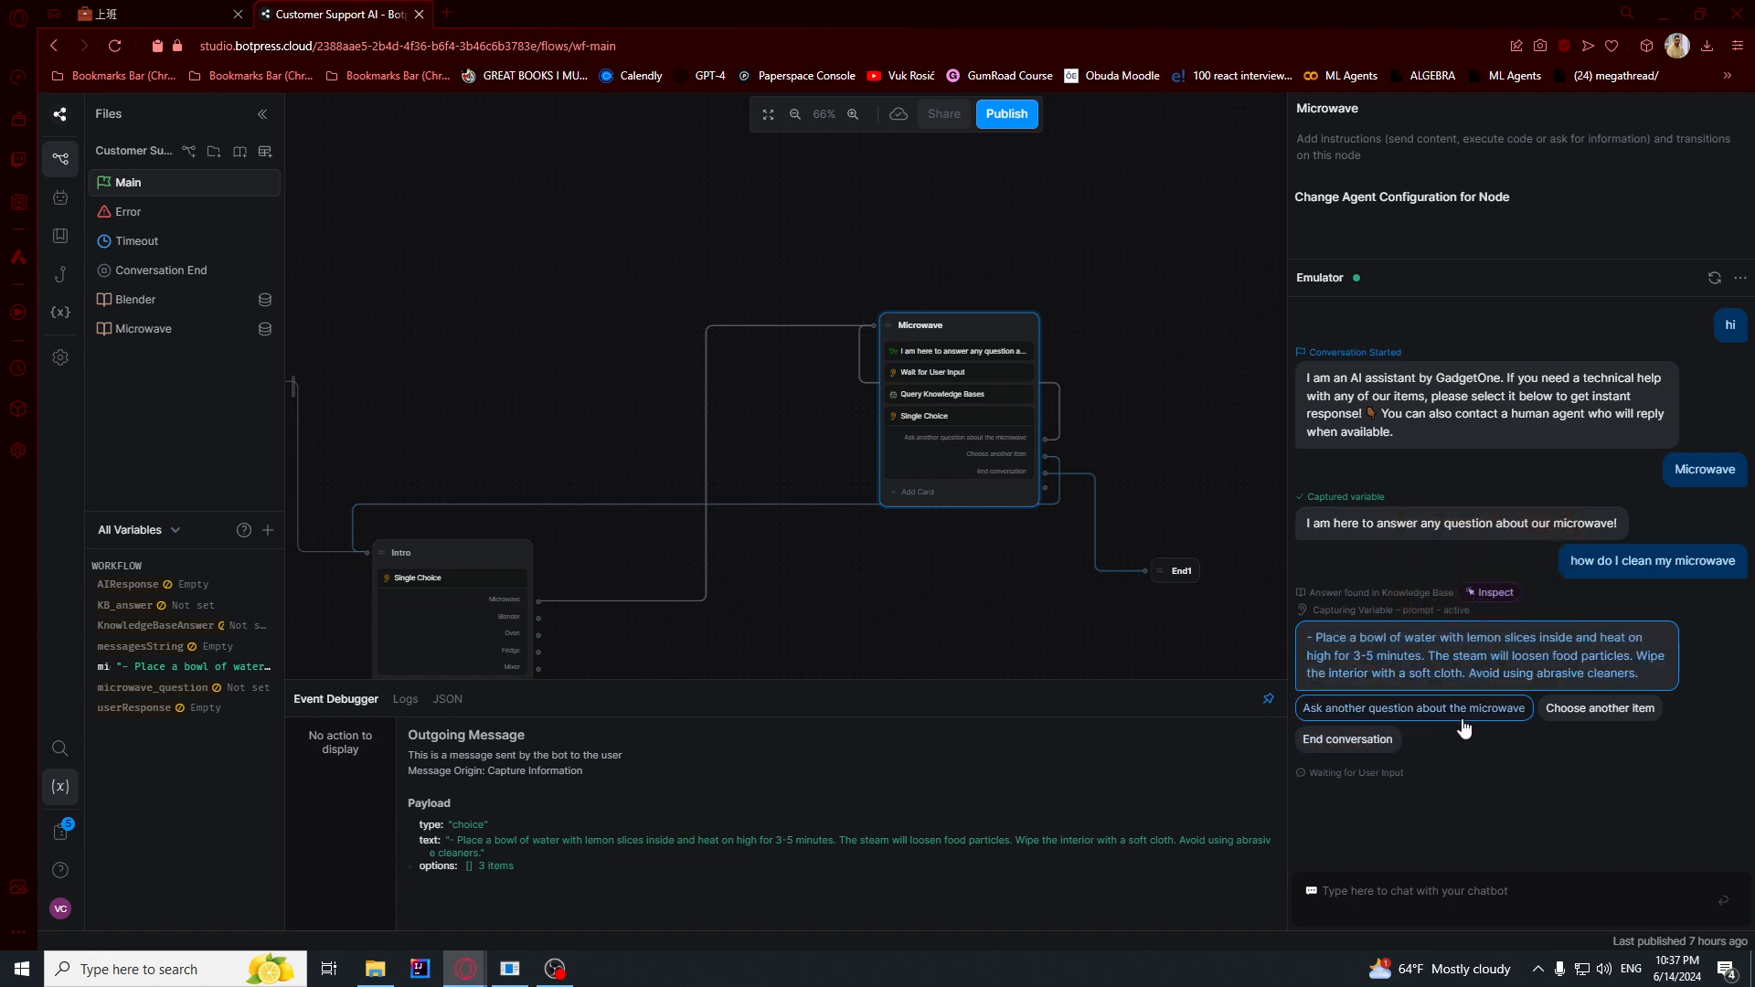
left_click(1636, 711)
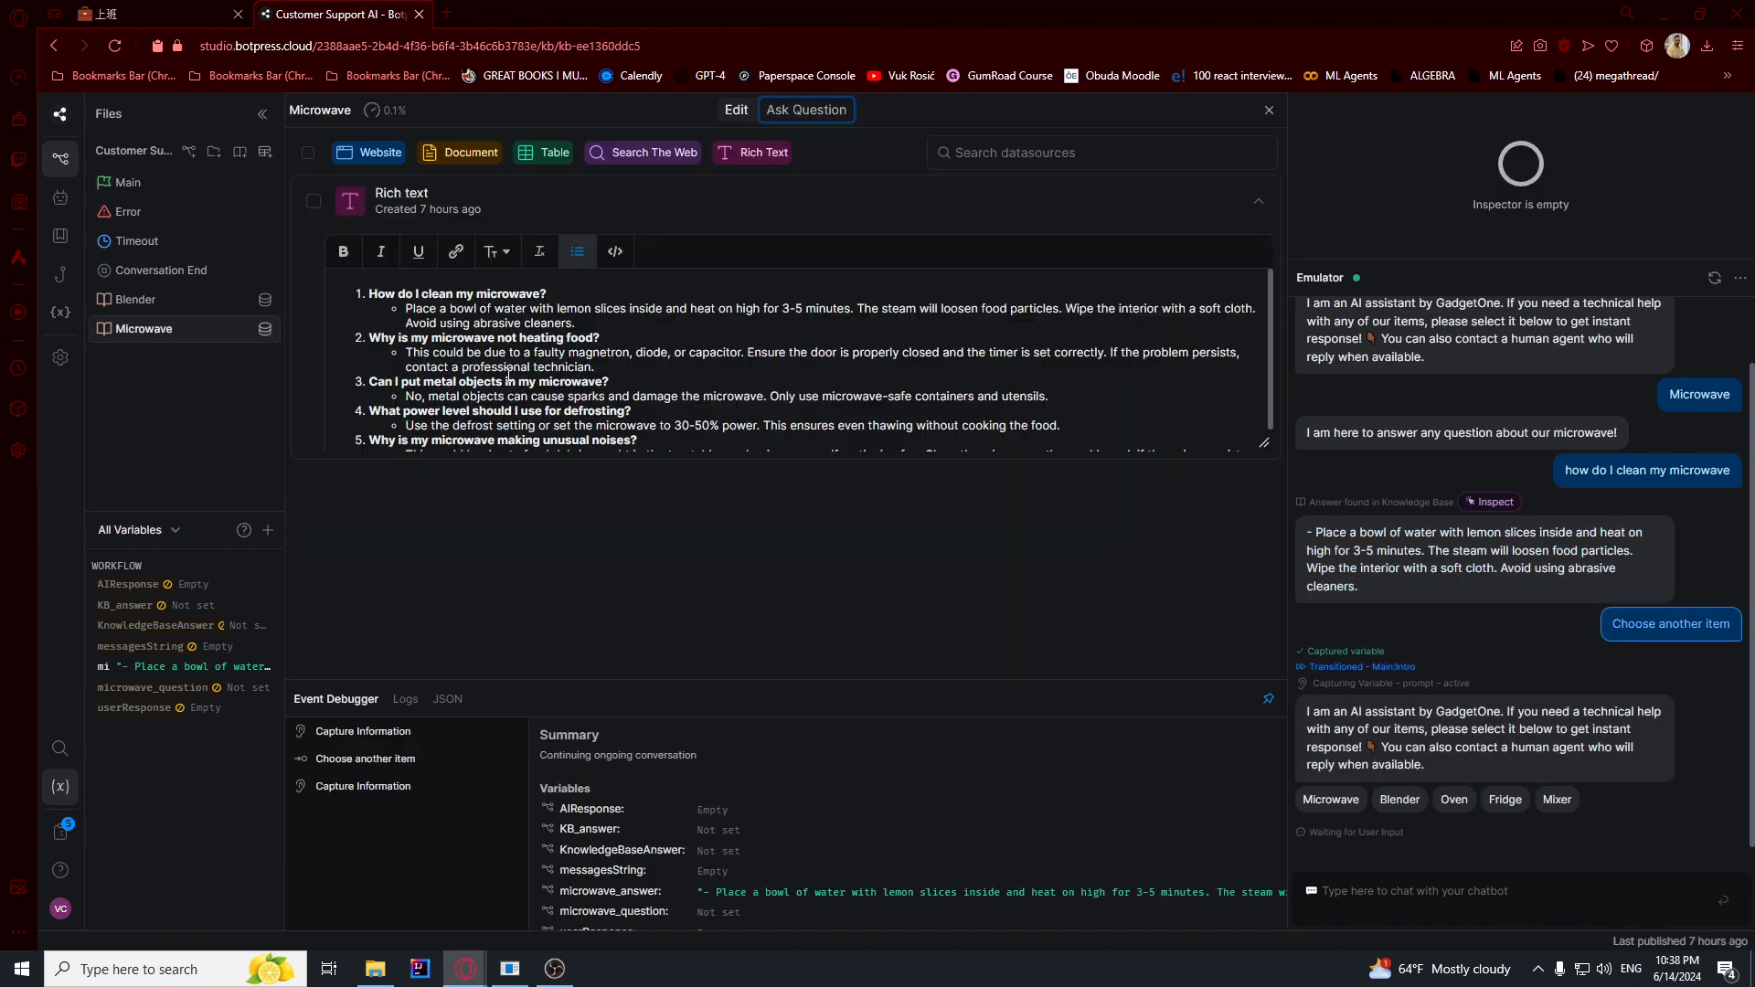
- Examine the question-and-answer entries in the Microwave knowledge base's rich text source
left_click_drag(370, 294, 1053, 425)
left_click(626, 431)
scroll(397, 317, "up", 1)
left_click(393, 312)
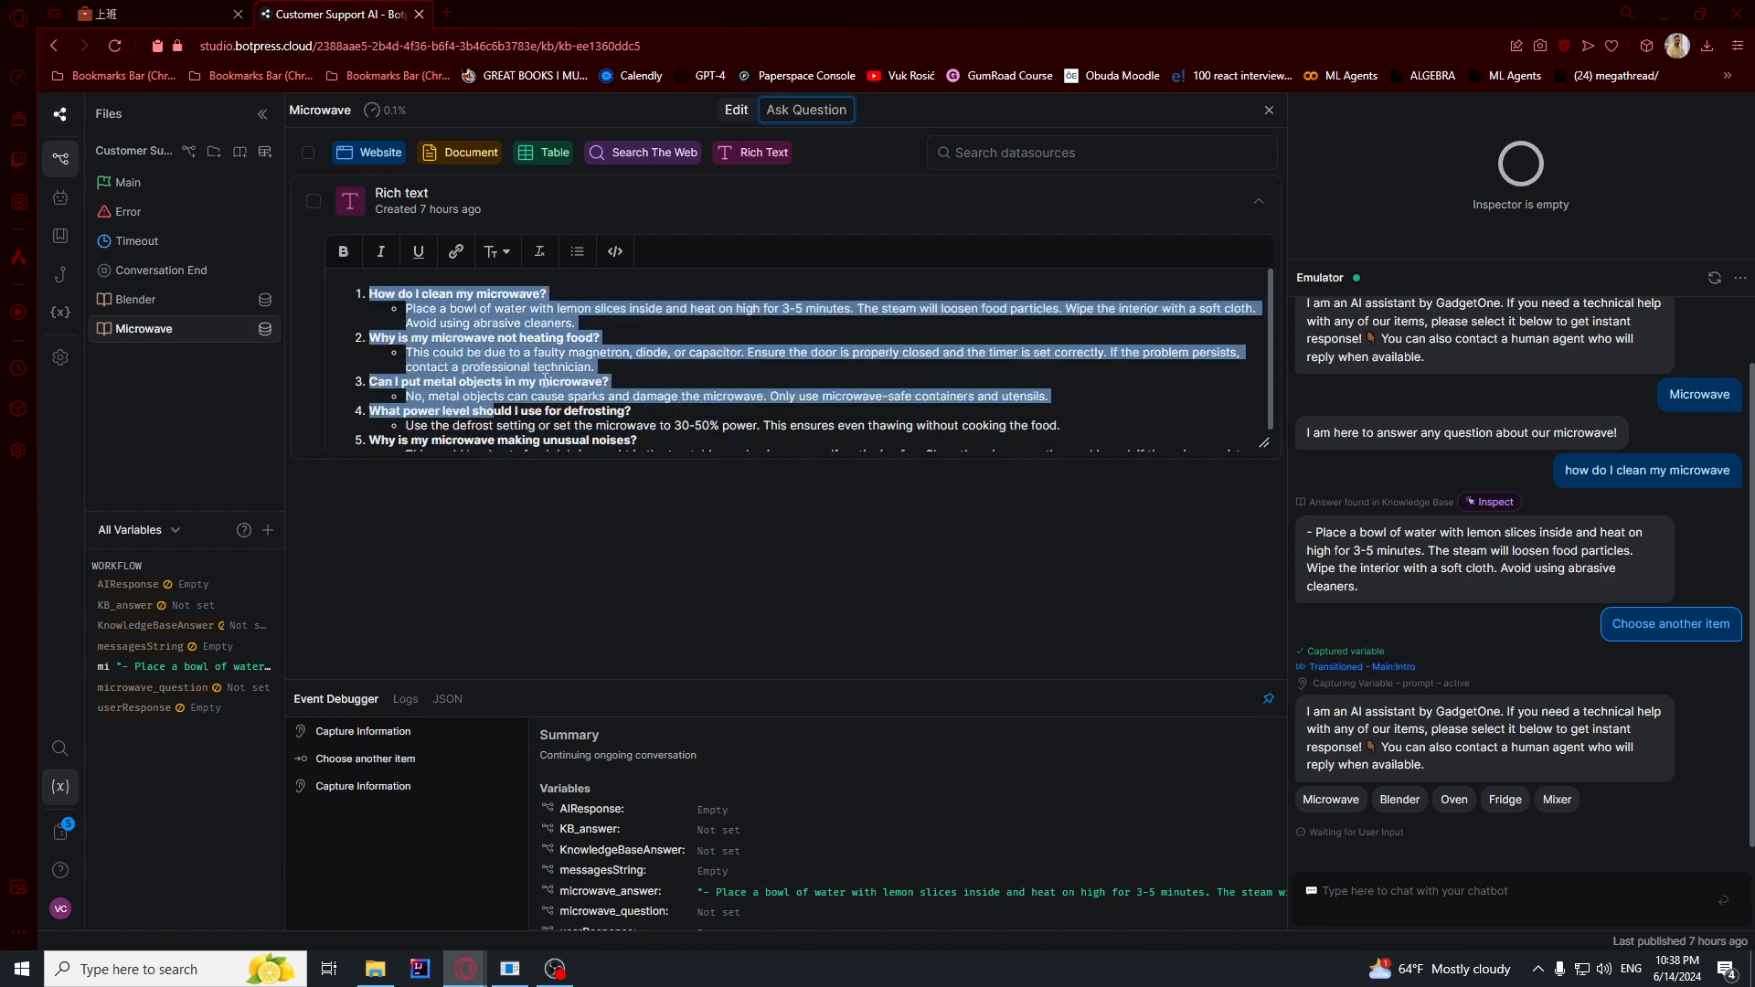
left_click(589, 329)
left_click_drag(528, 334, 368, 337)
left_click(509, 359)
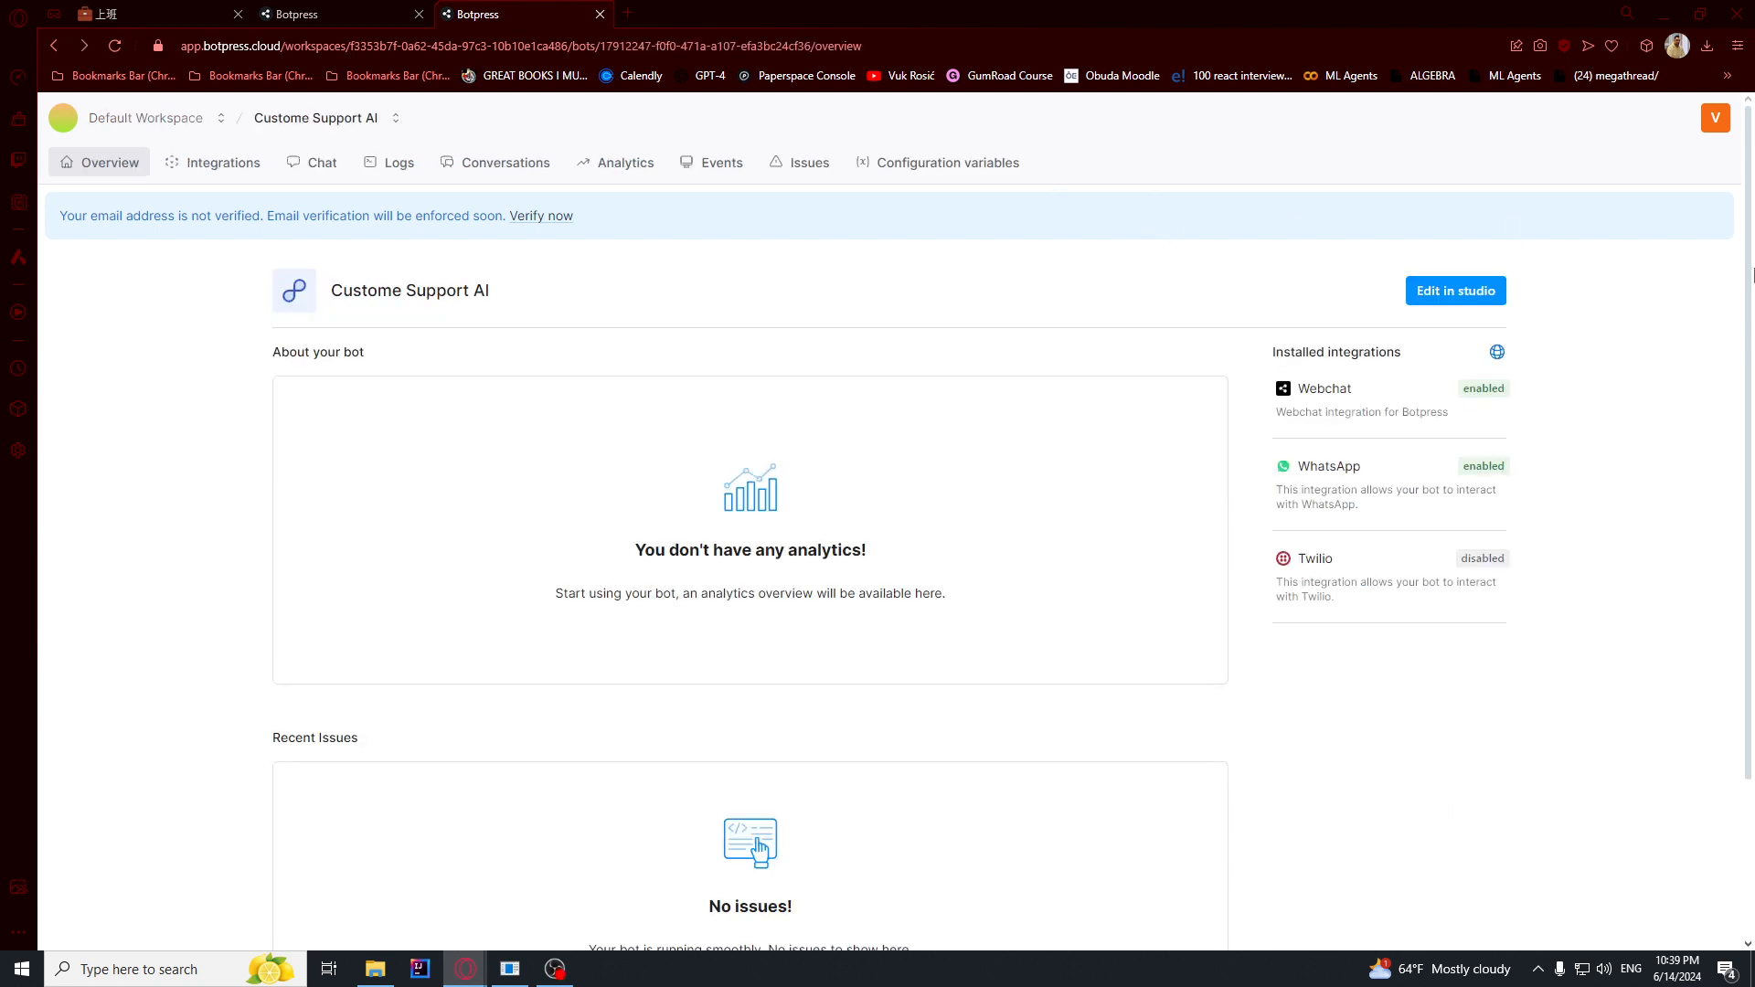
- Open the Custome Support AI bot for editing in the studio
left_click(1453, 294)
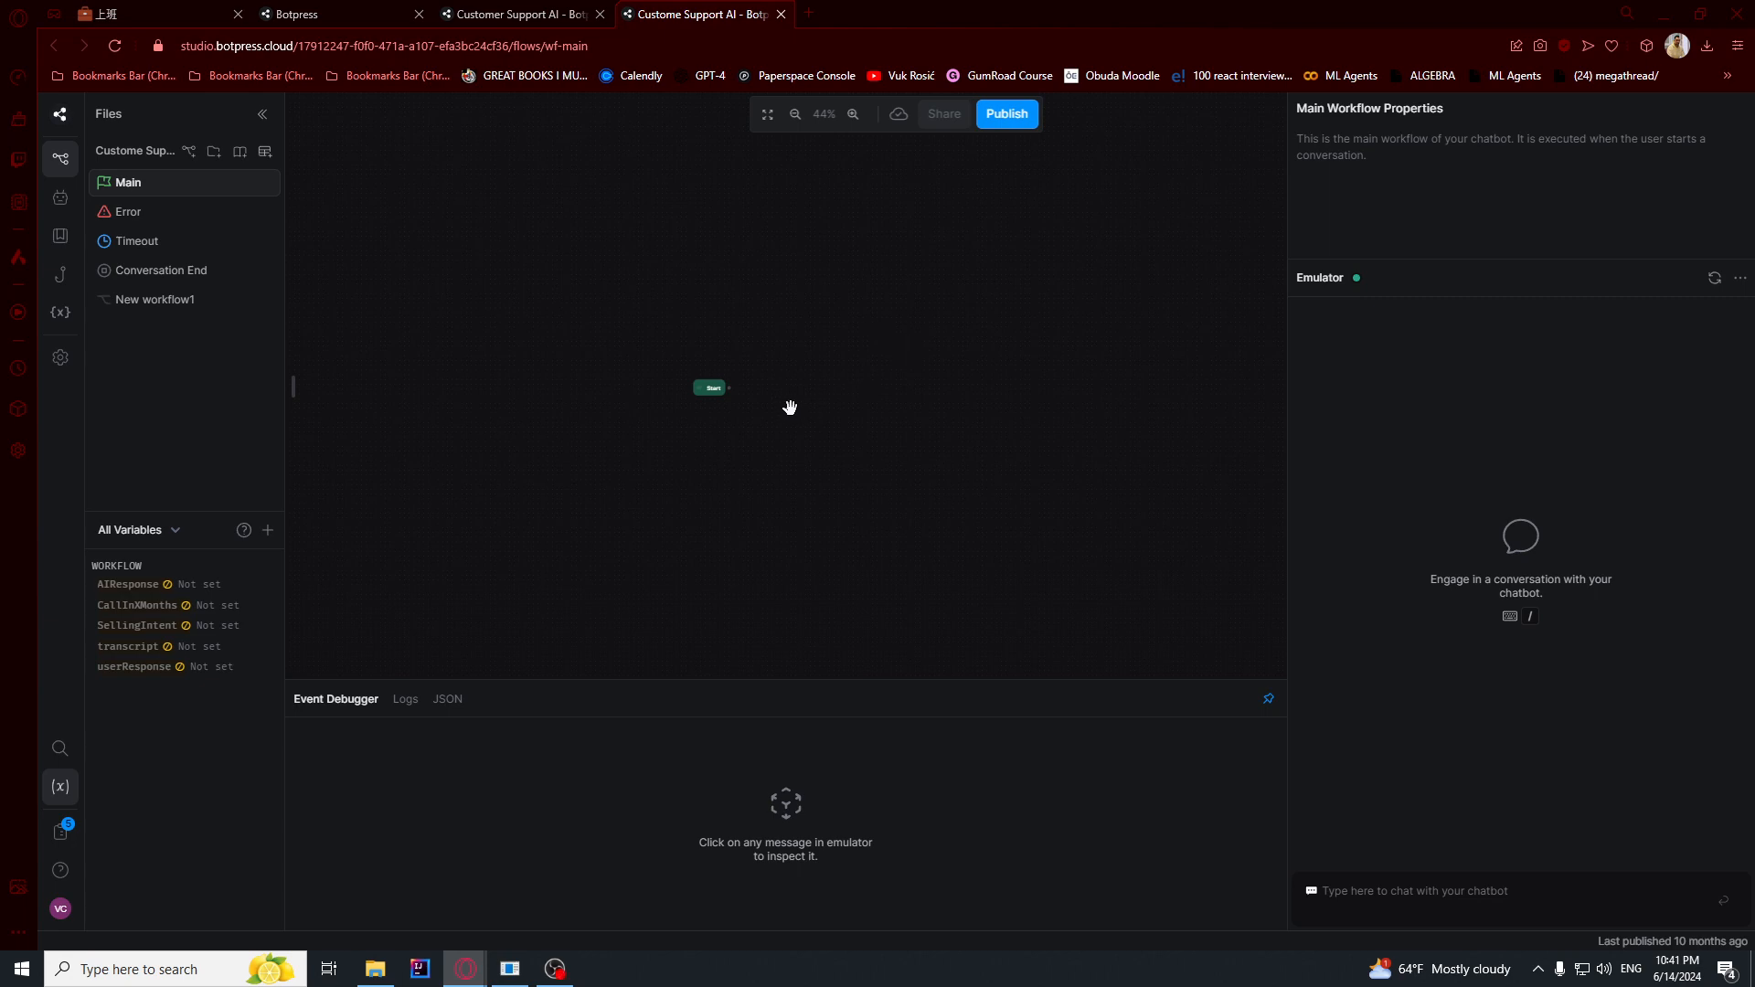
scroll(717, 377, "up", 11)
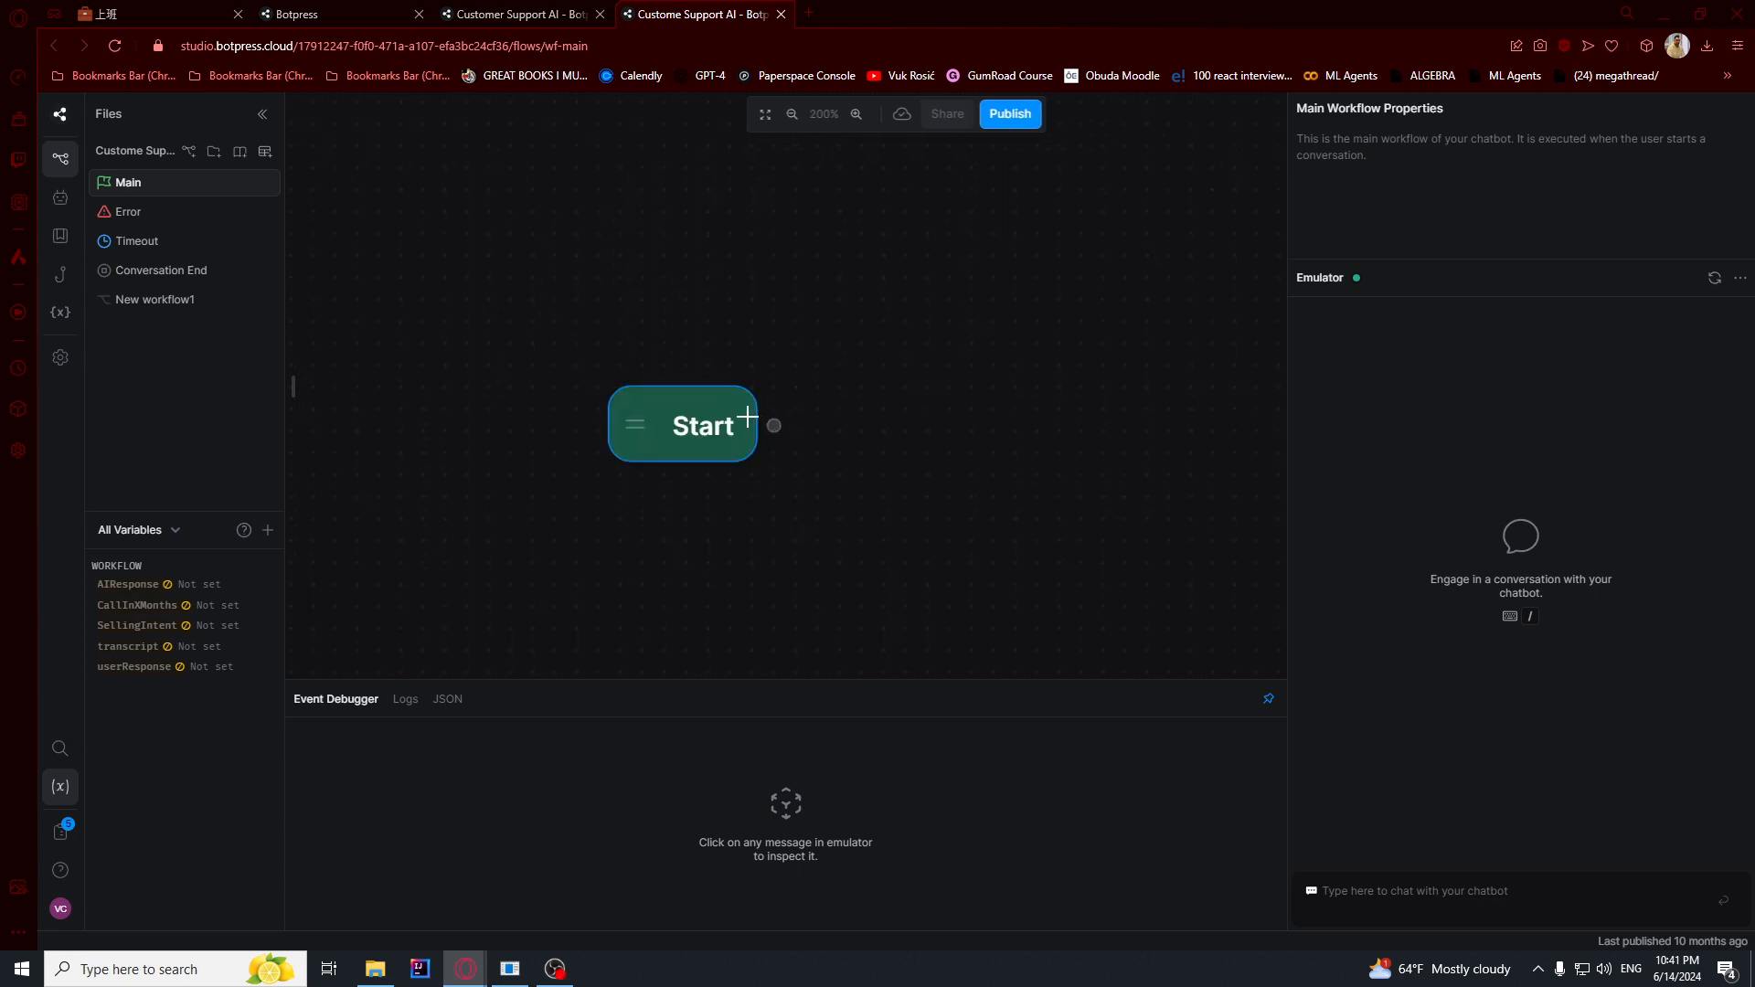
left_click_drag(875, 426, 804, 315)
scroll(762, 389, "down", 3)
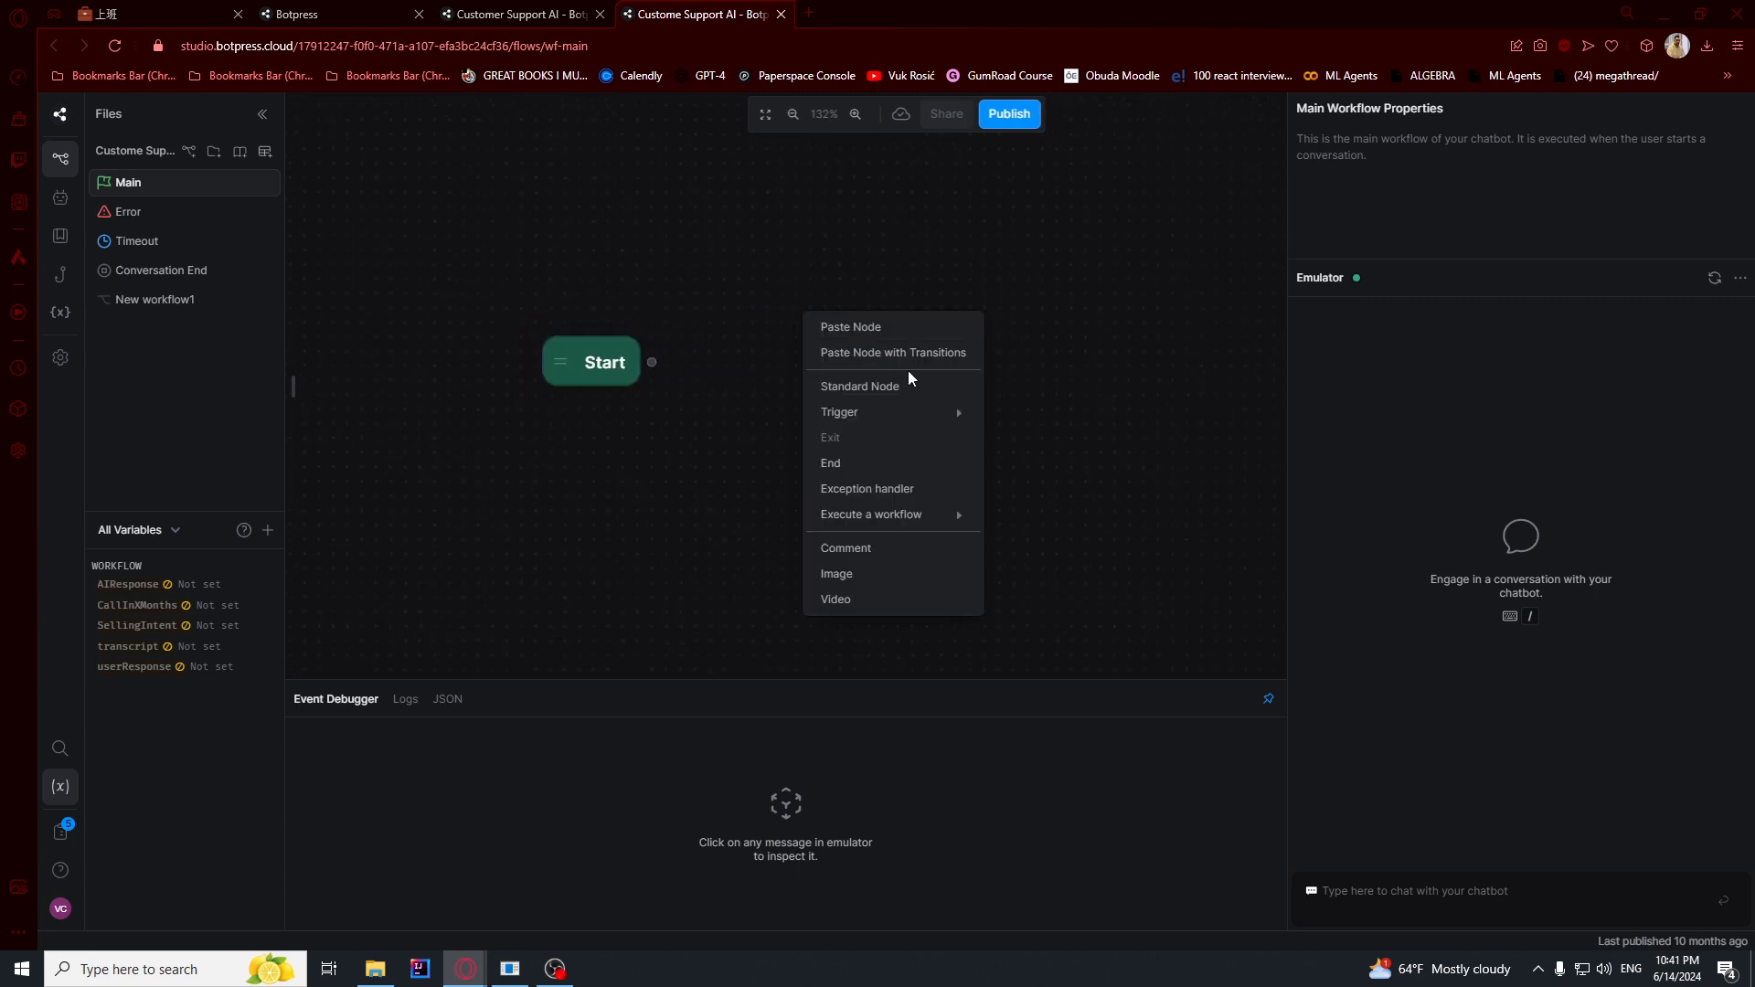
left_click(882, 329)
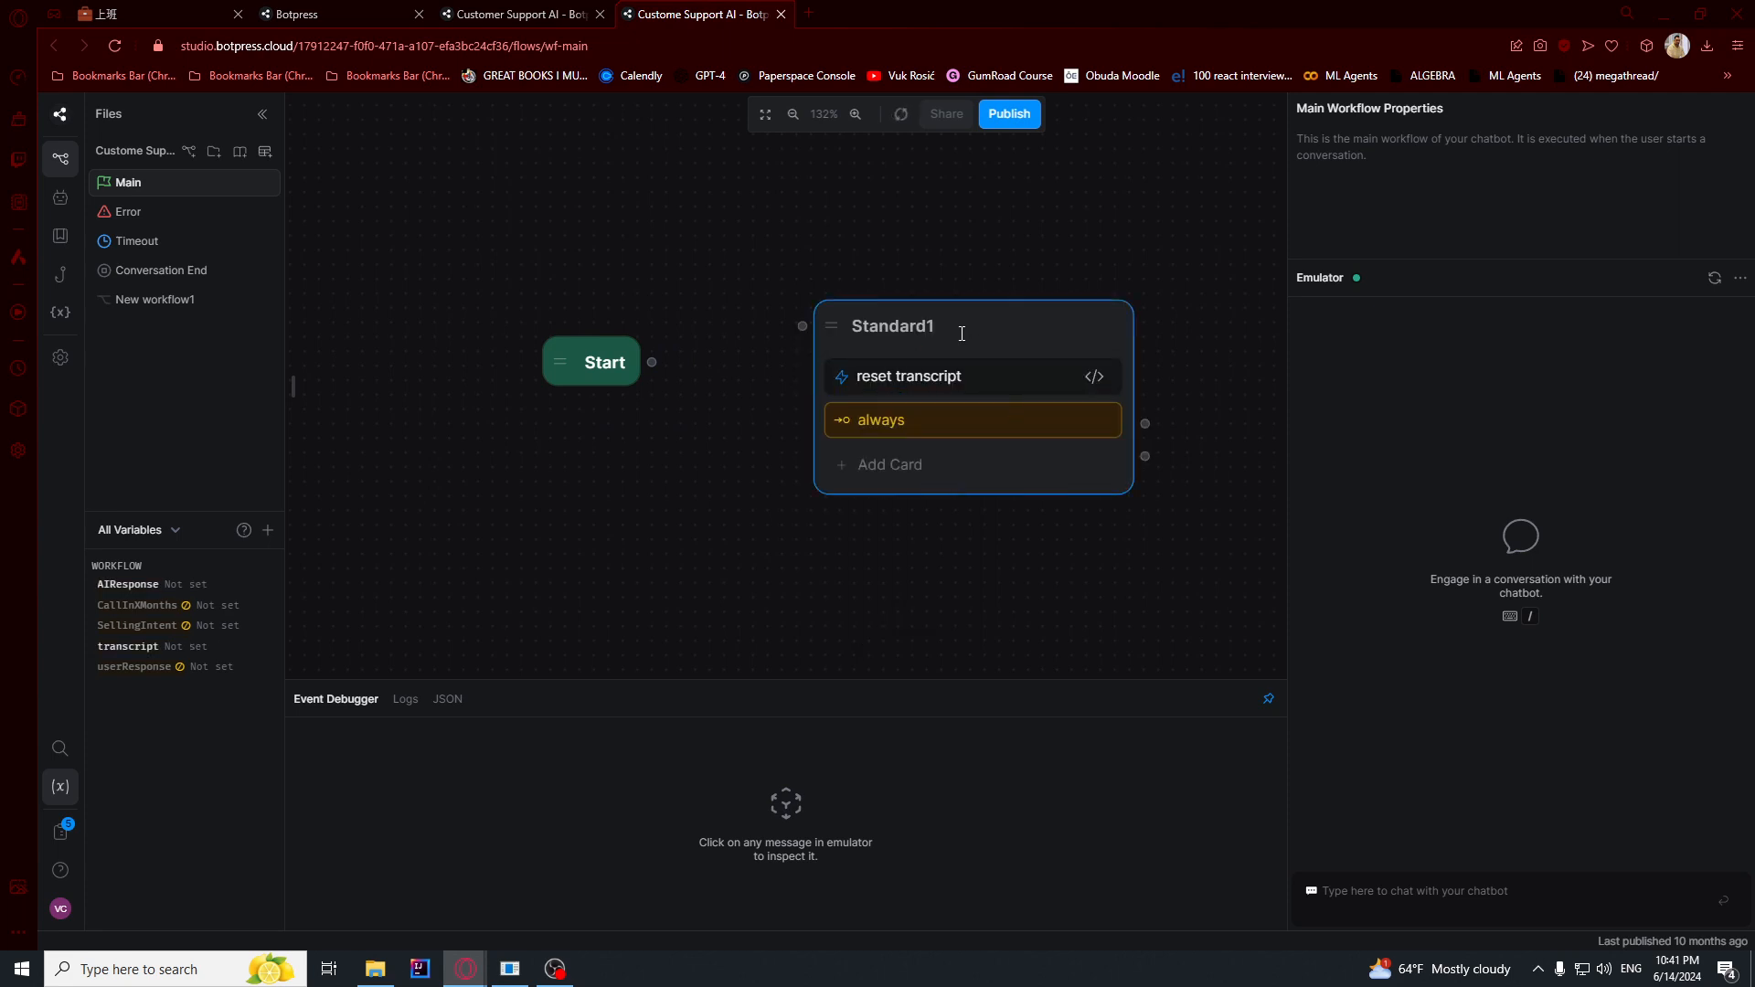
right_click(945, 336)
left_click(981, 407)
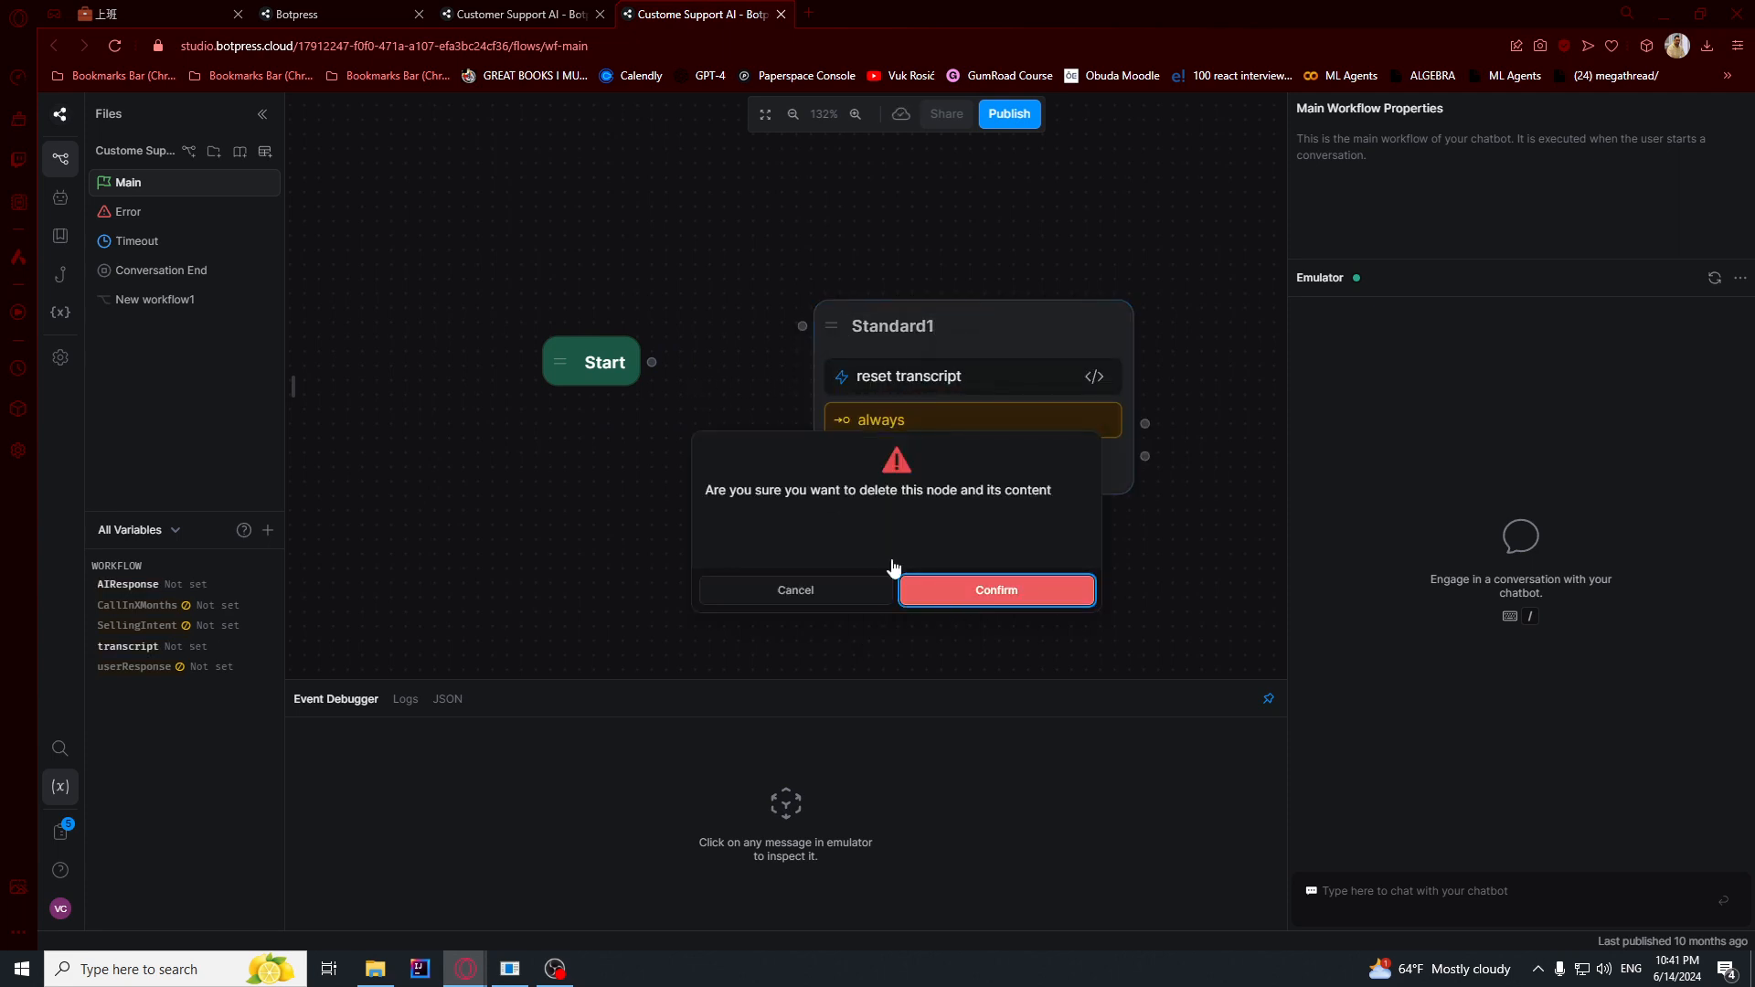
left_click(914, 585)
- Add a standard node linked from the Start node and insert a Single Choice card into it
right_click(936, 297)
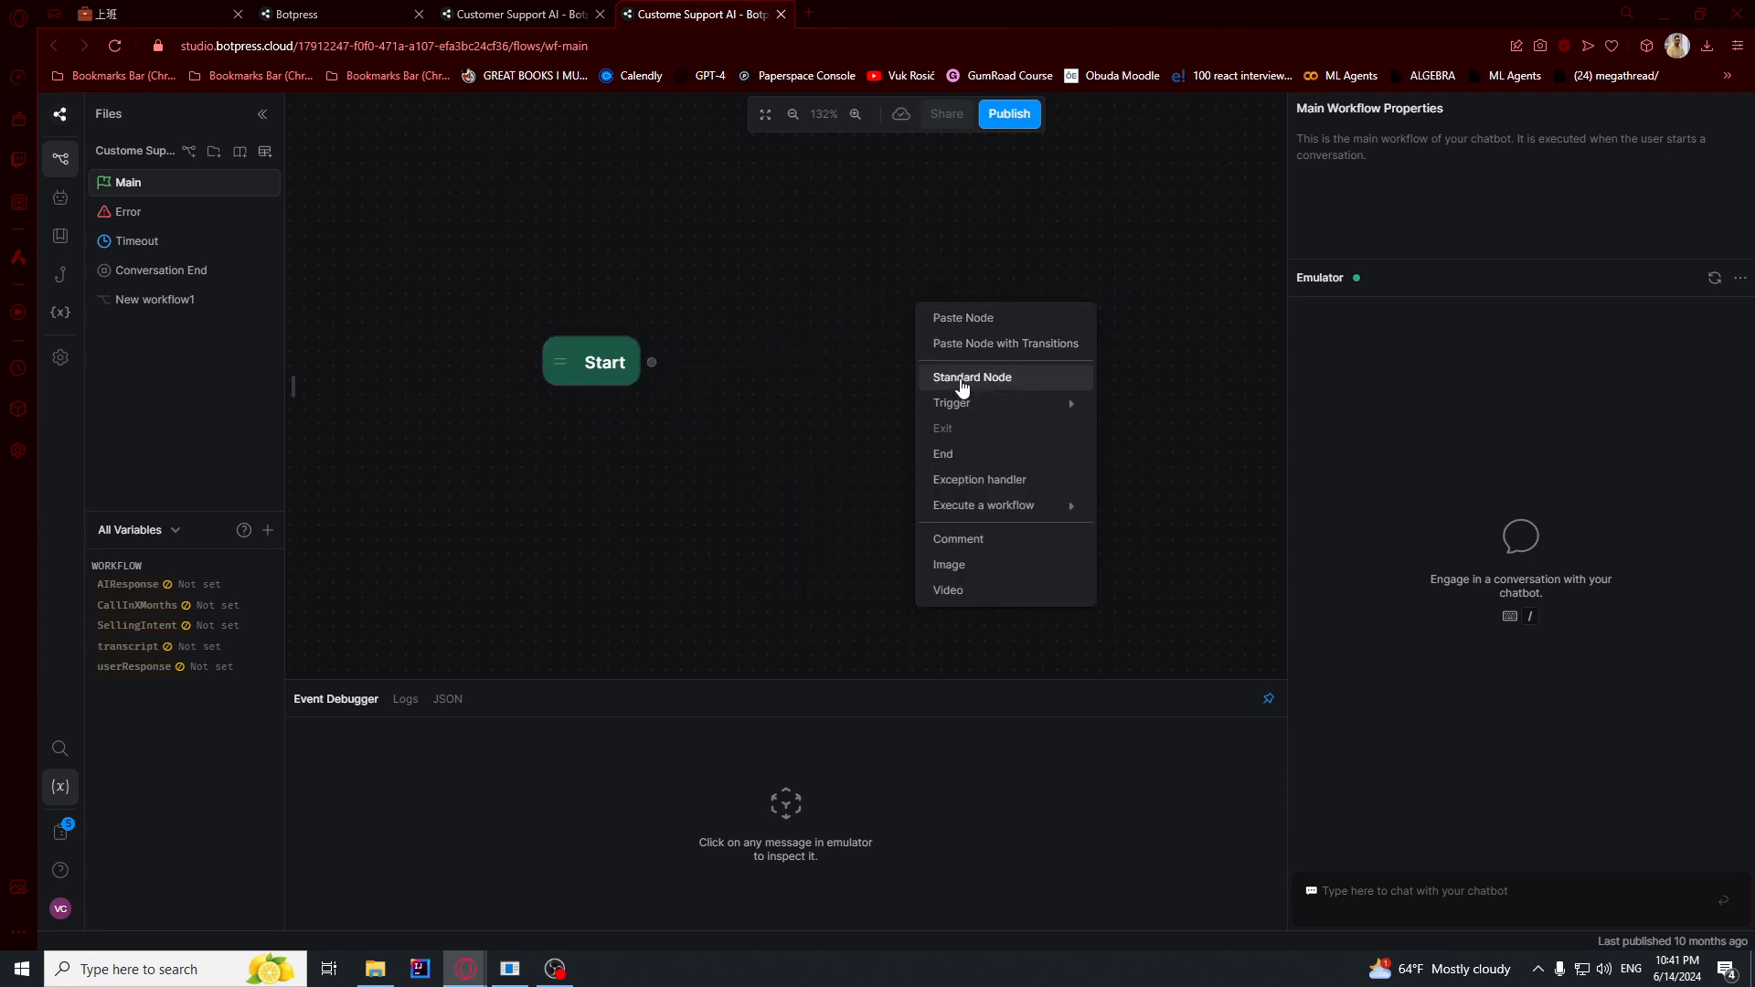
left_click(969, 378)
left_click(1032, 393)
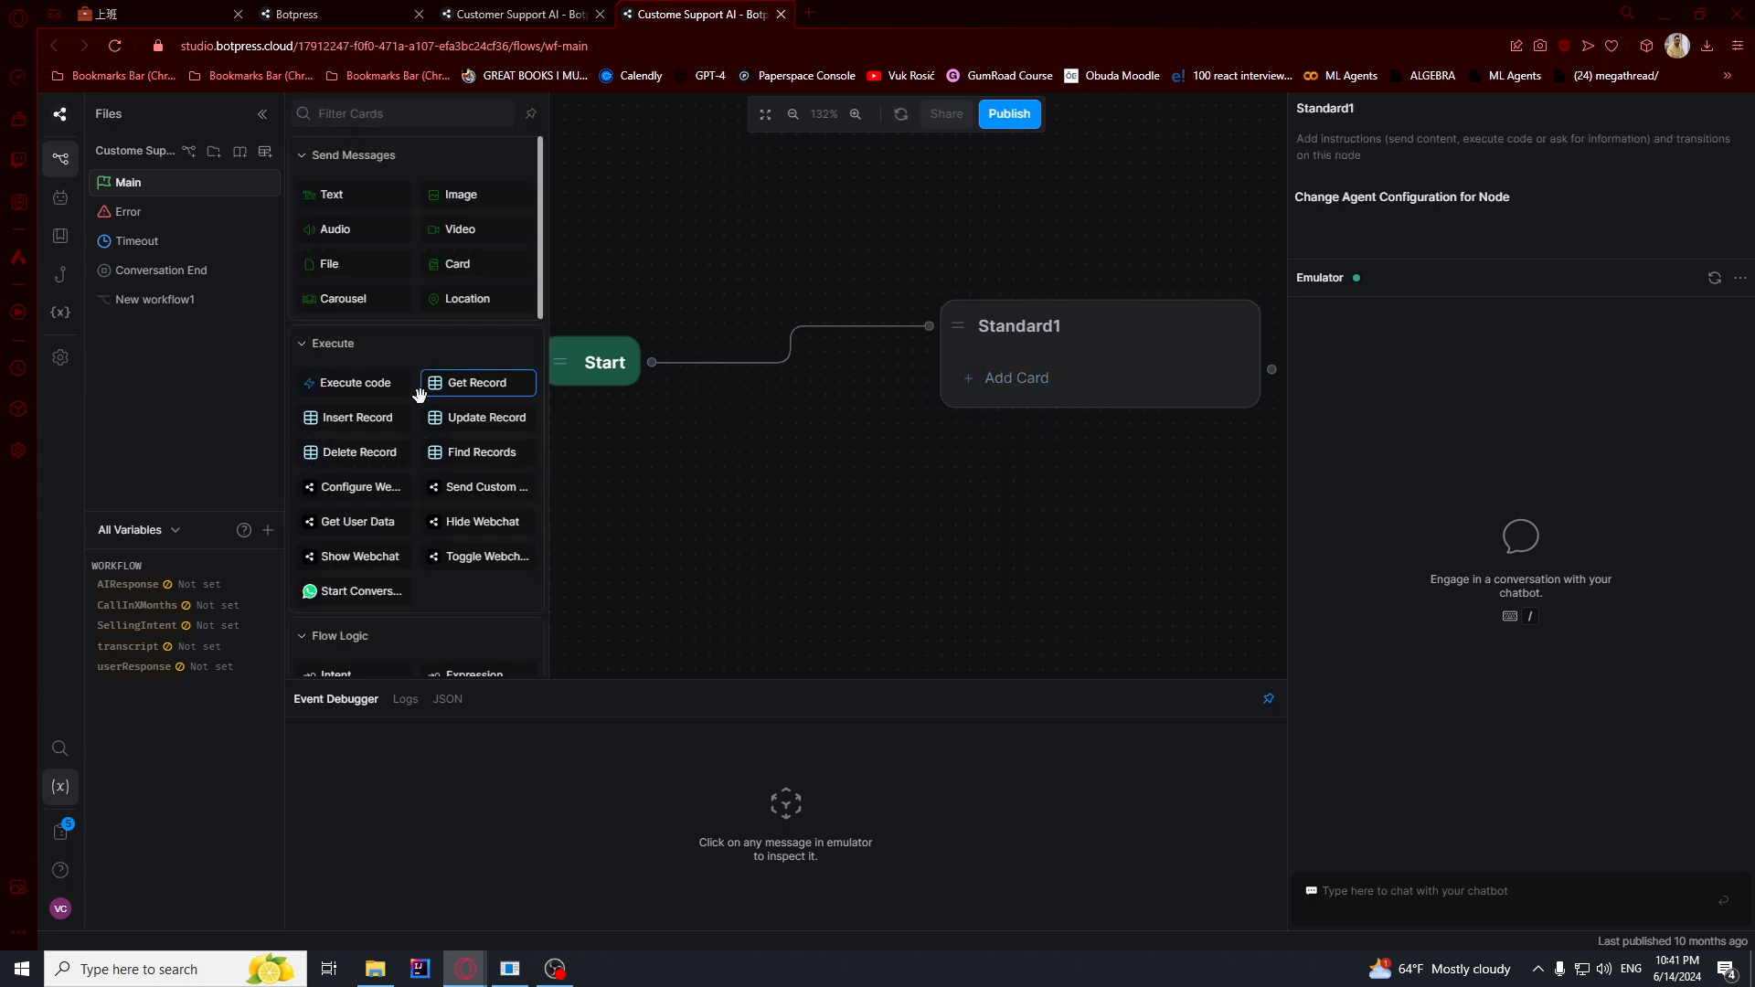
scroll(404, 474, "down", 7)
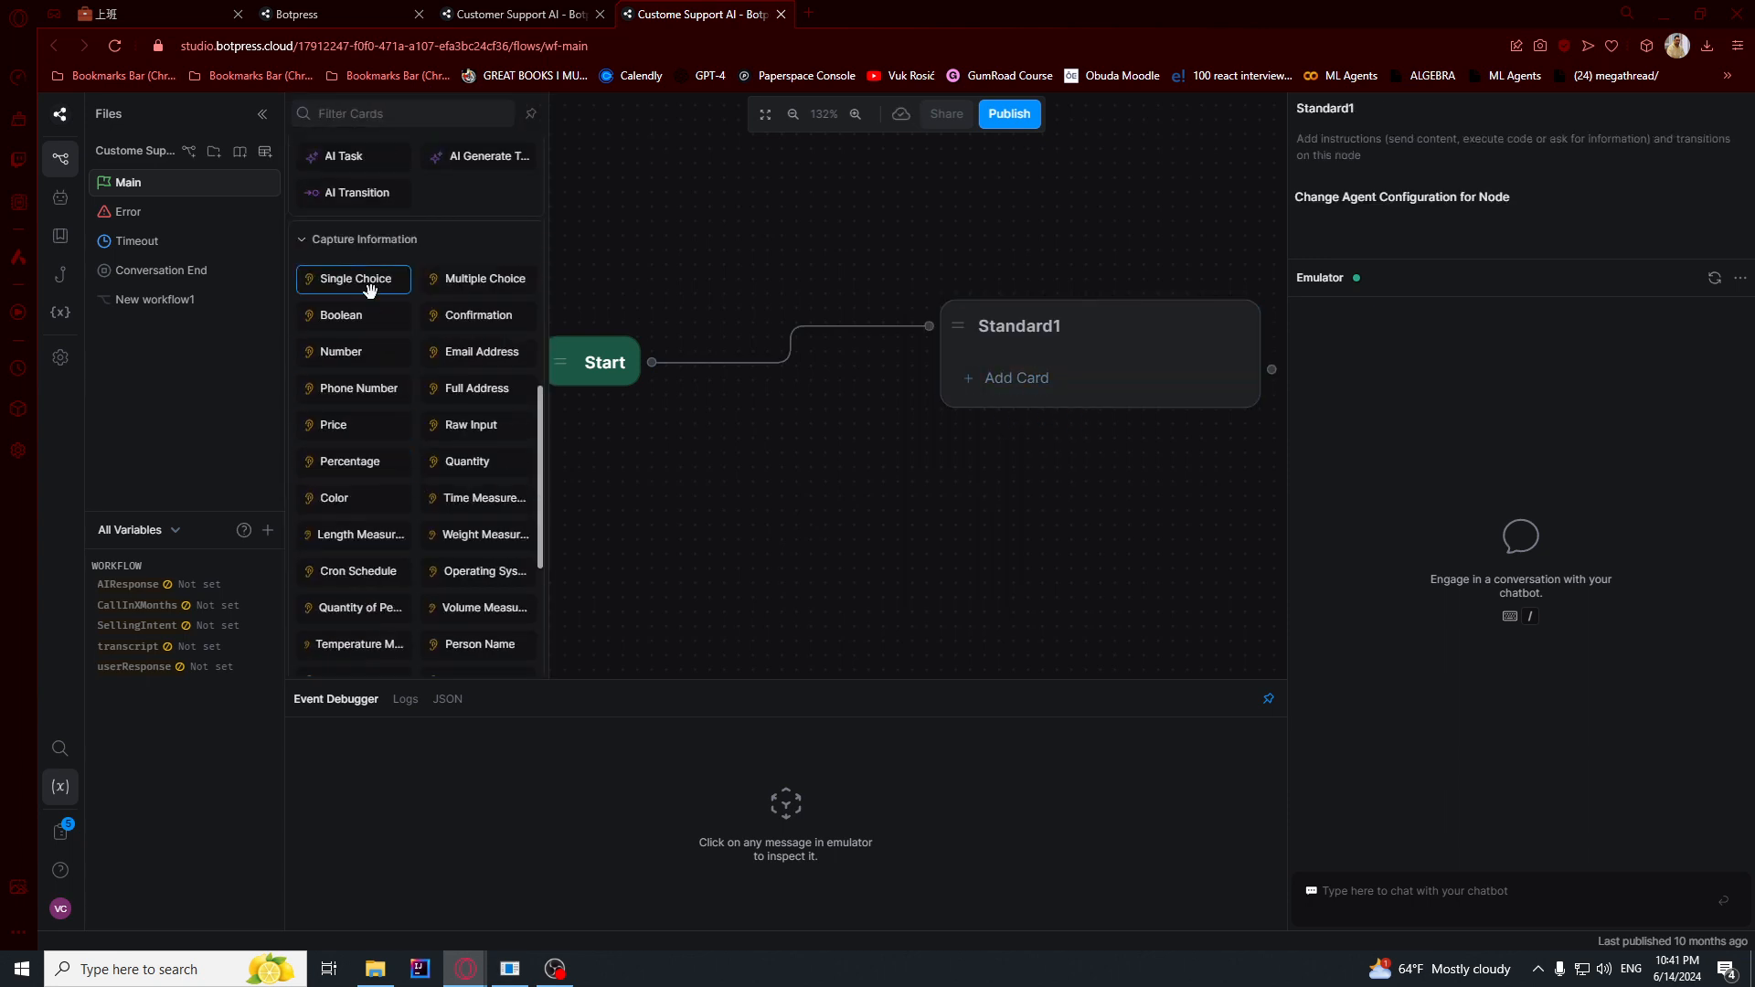
left_click(371, 287)
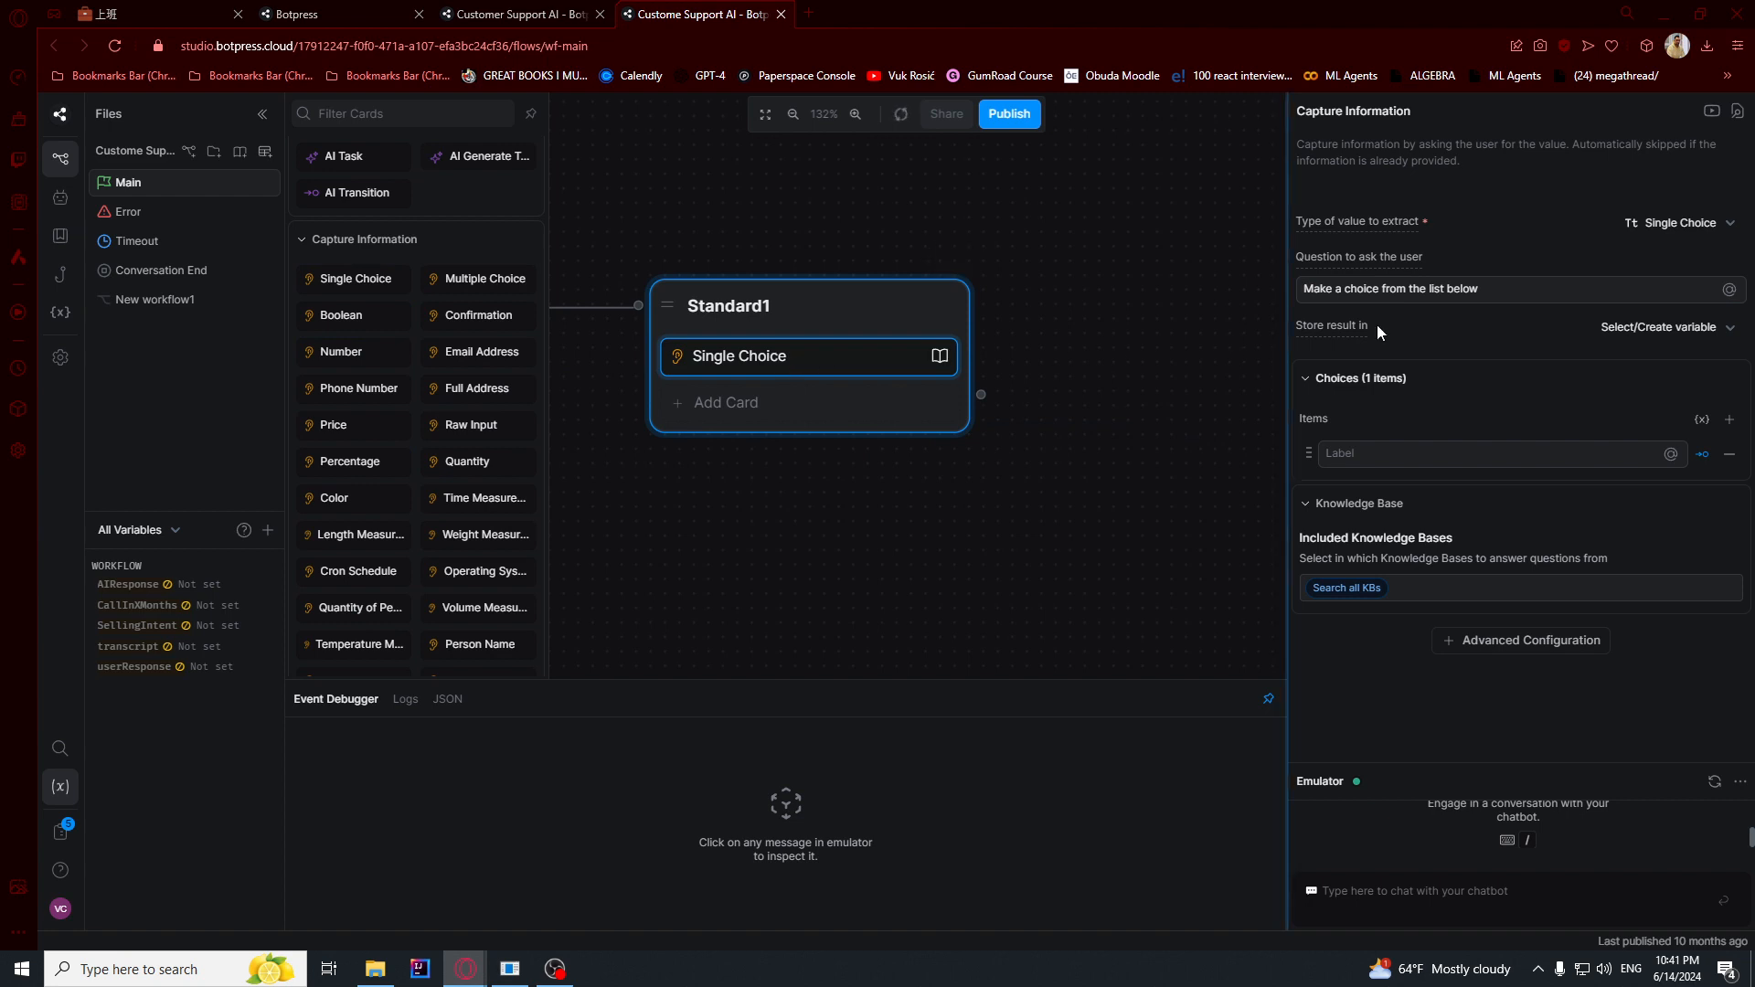
- Replace the Single Choice question with the GadgetOne AI assistant introduction offering technical help with items or contact with a human agent
triple_click(1427, 291)
type("I am an AI assistant by GadgetOne.  If you need a technical help with any of our items, please select it below to get instant response! 👇  You can also contact a human agent who will reply when available.")
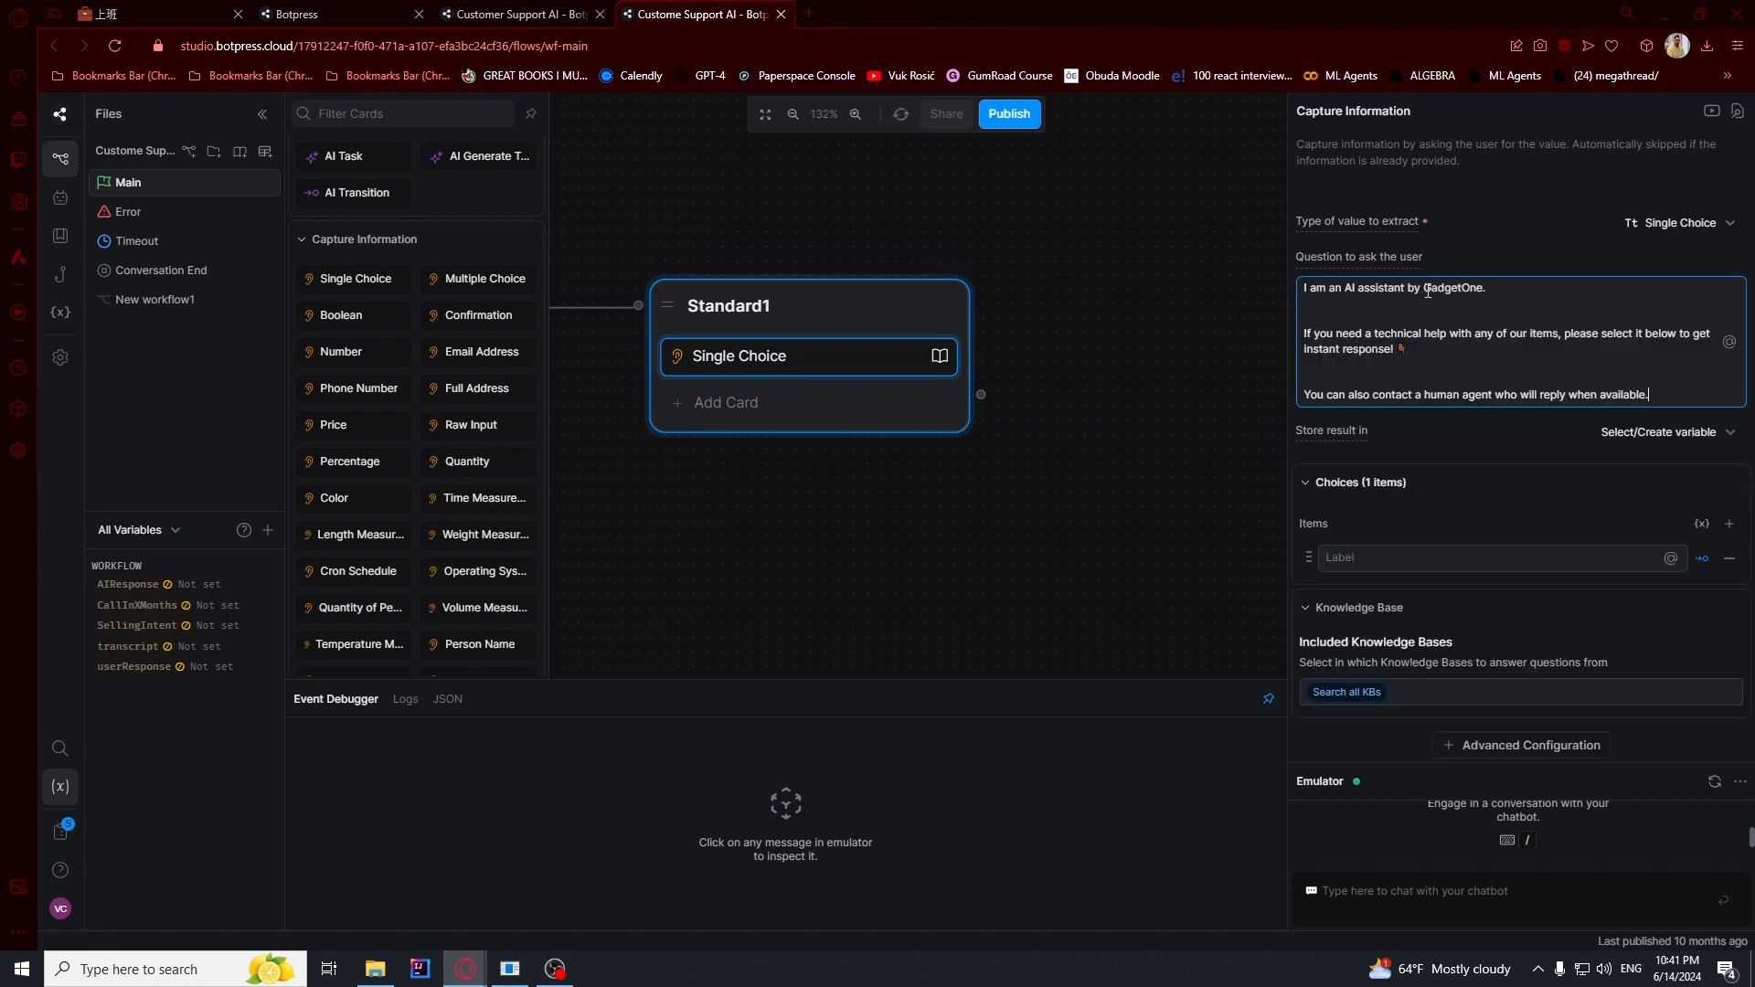
left_click_drag(1336, 292, 1304, 289)
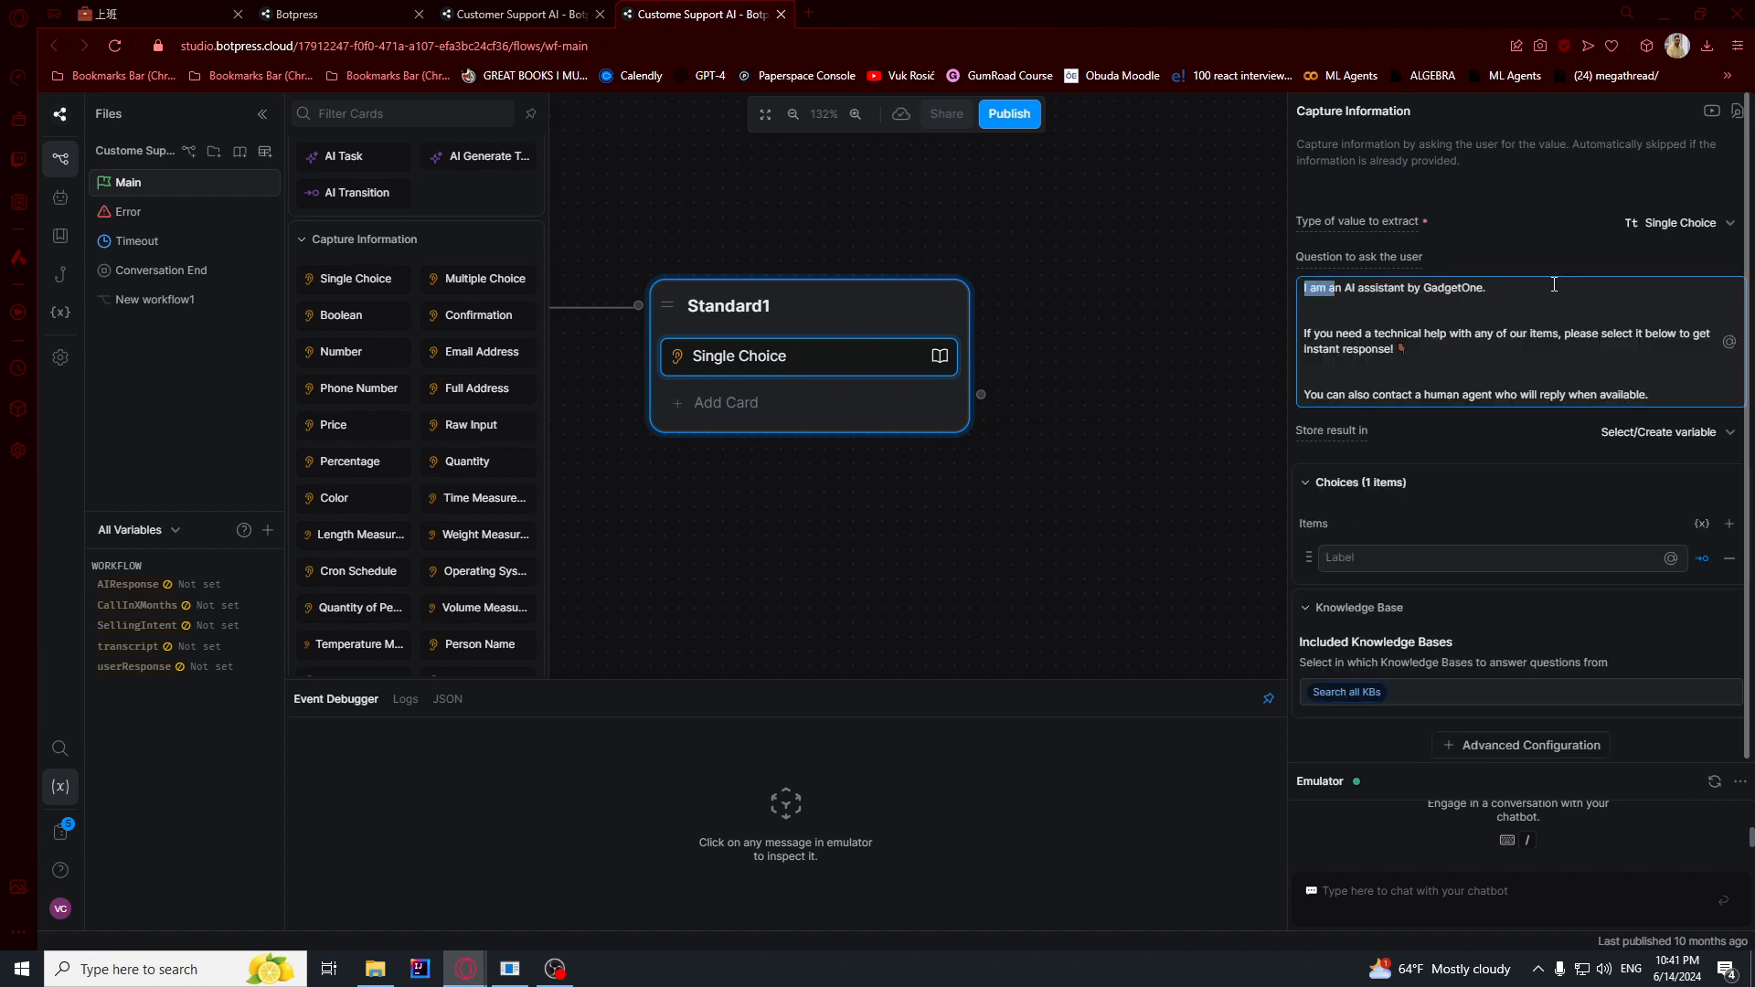
left_click_drag(1504, 293, 1278, 310)
scroll(1418, 443, "down", 1)
- Add the choices Microwave, Oven and Blender to the Single Choice card
left_click(1377, 553)
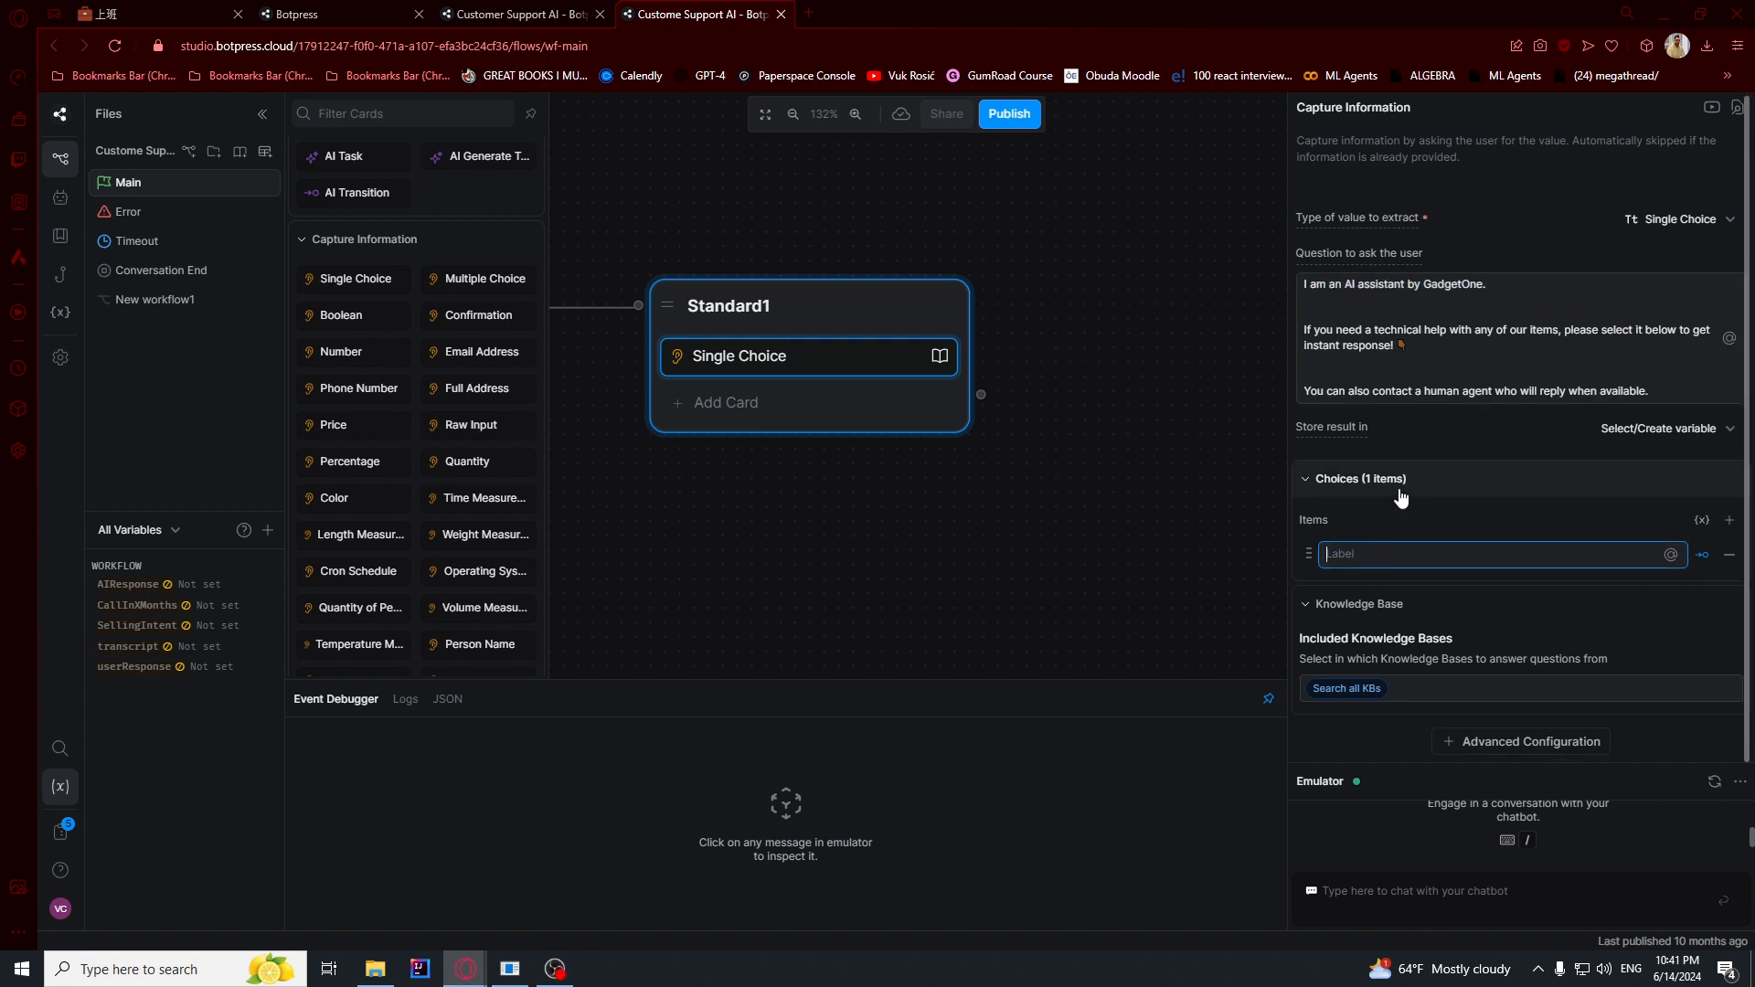
type("Microwave")
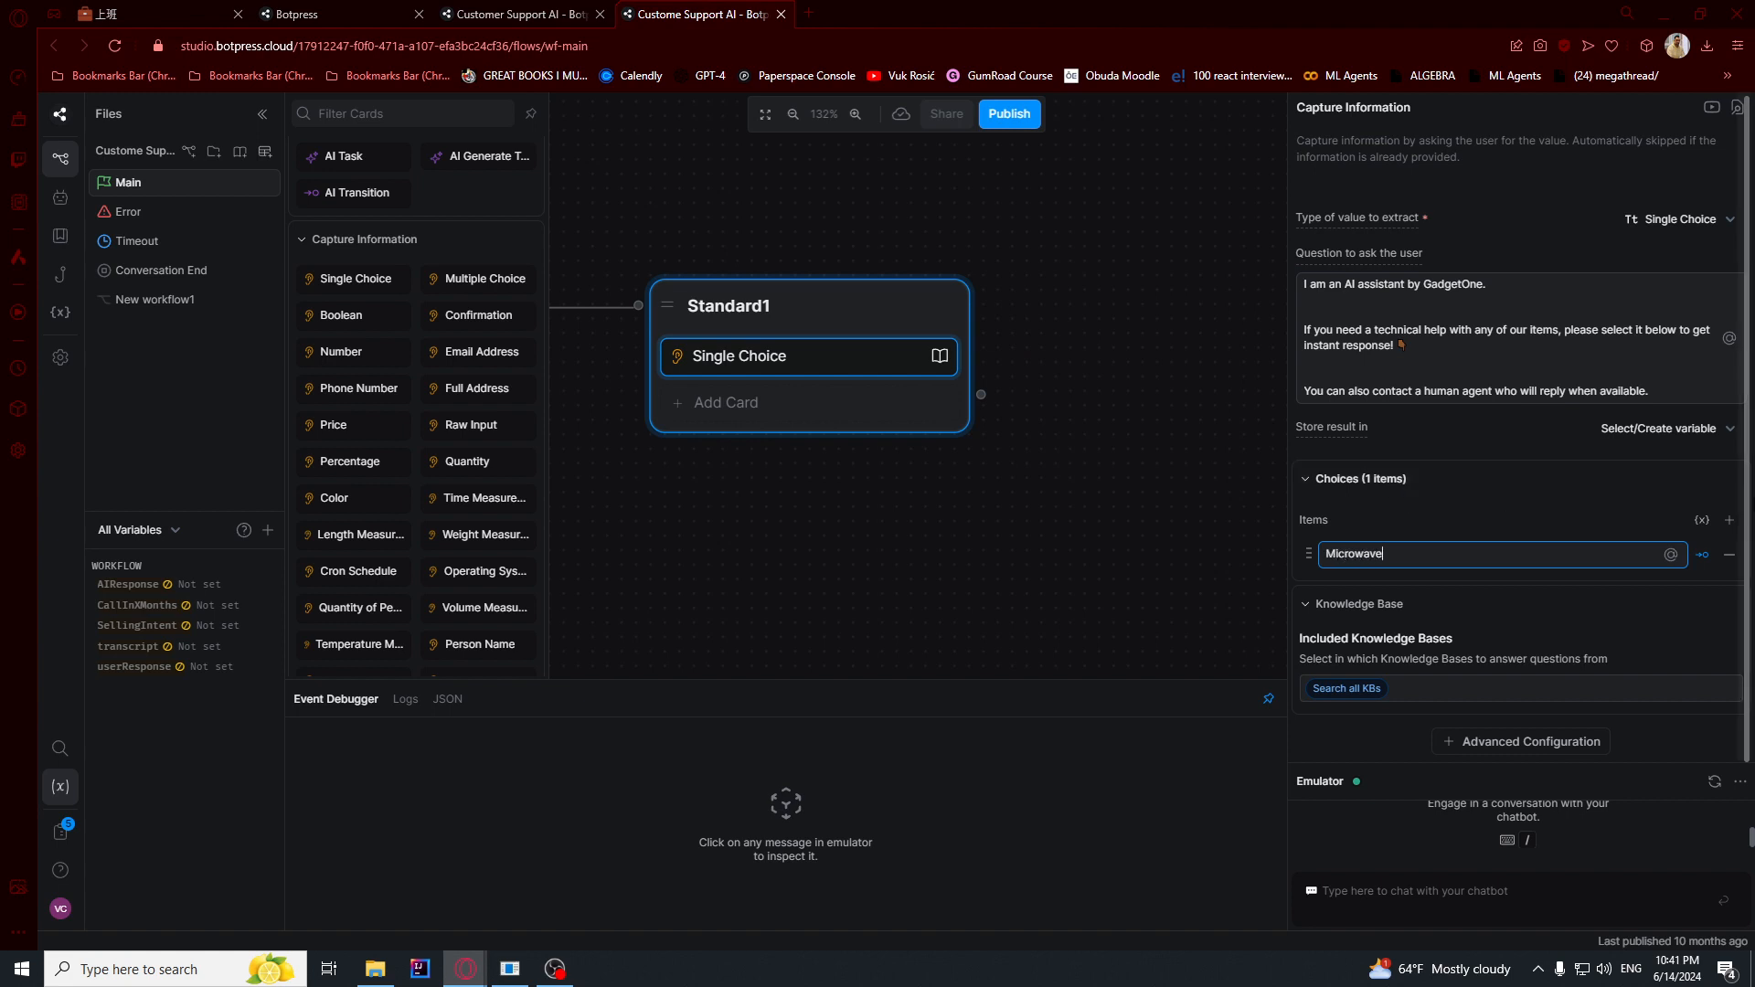
left_click(1729, 520)
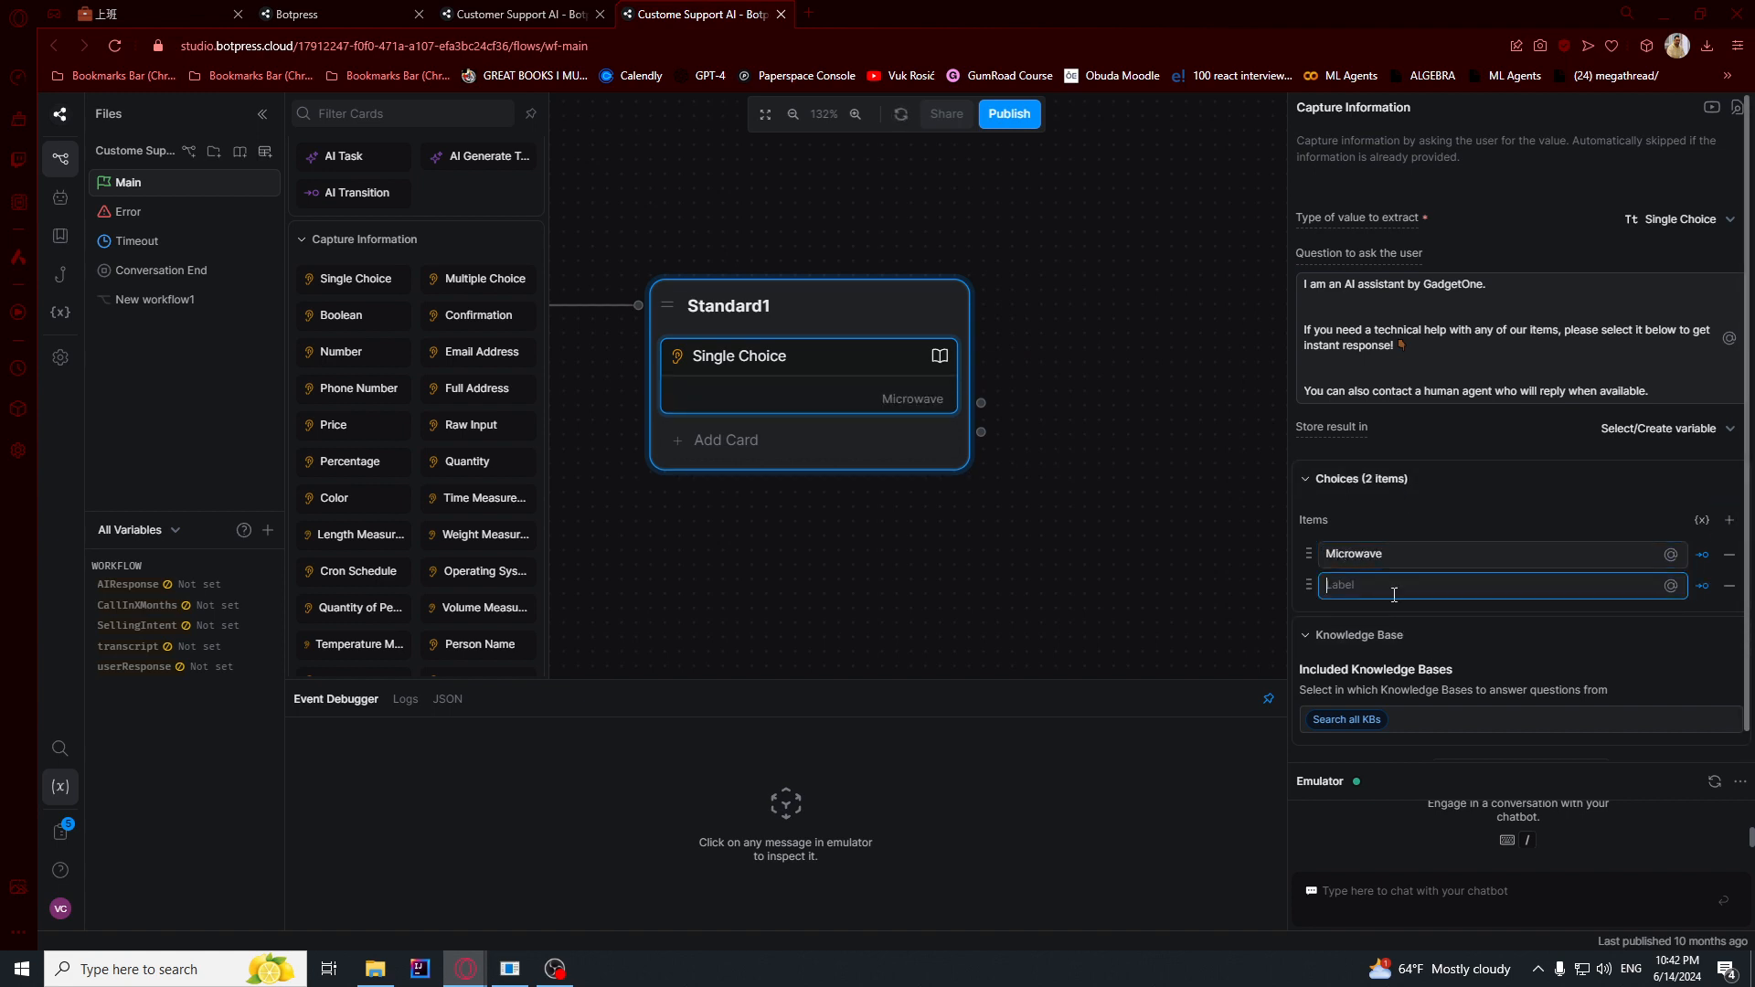
left_click(1728, 520)
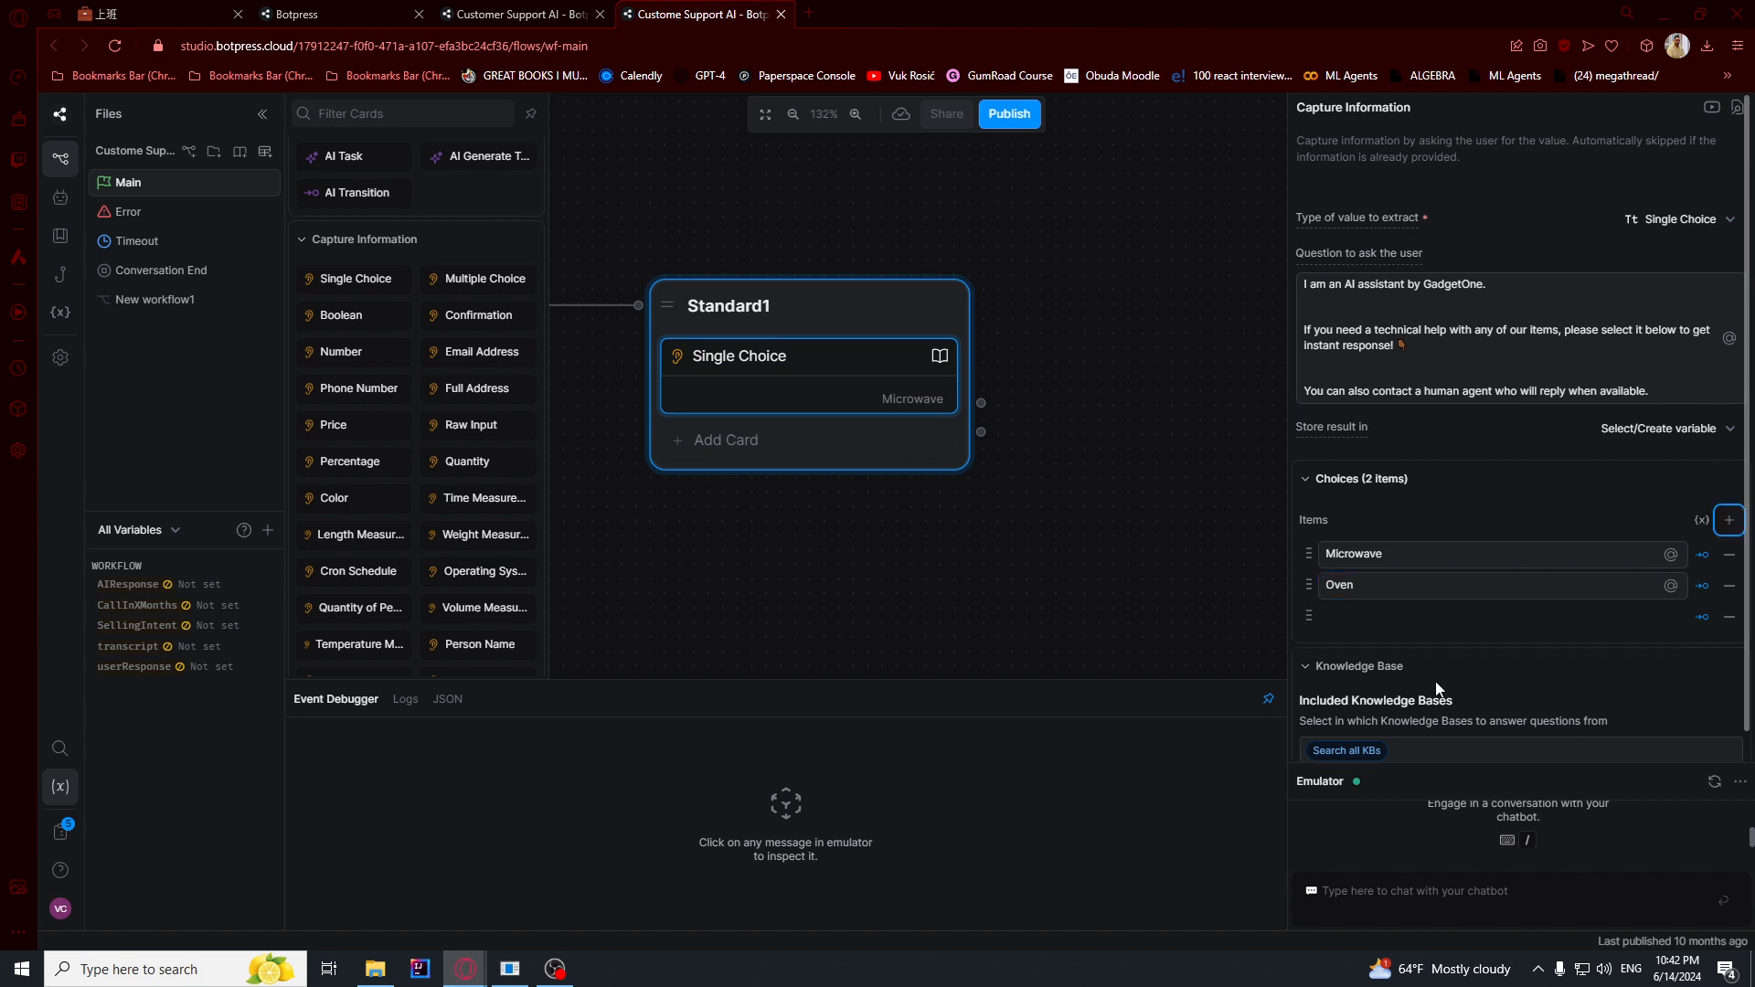
type("Blender")
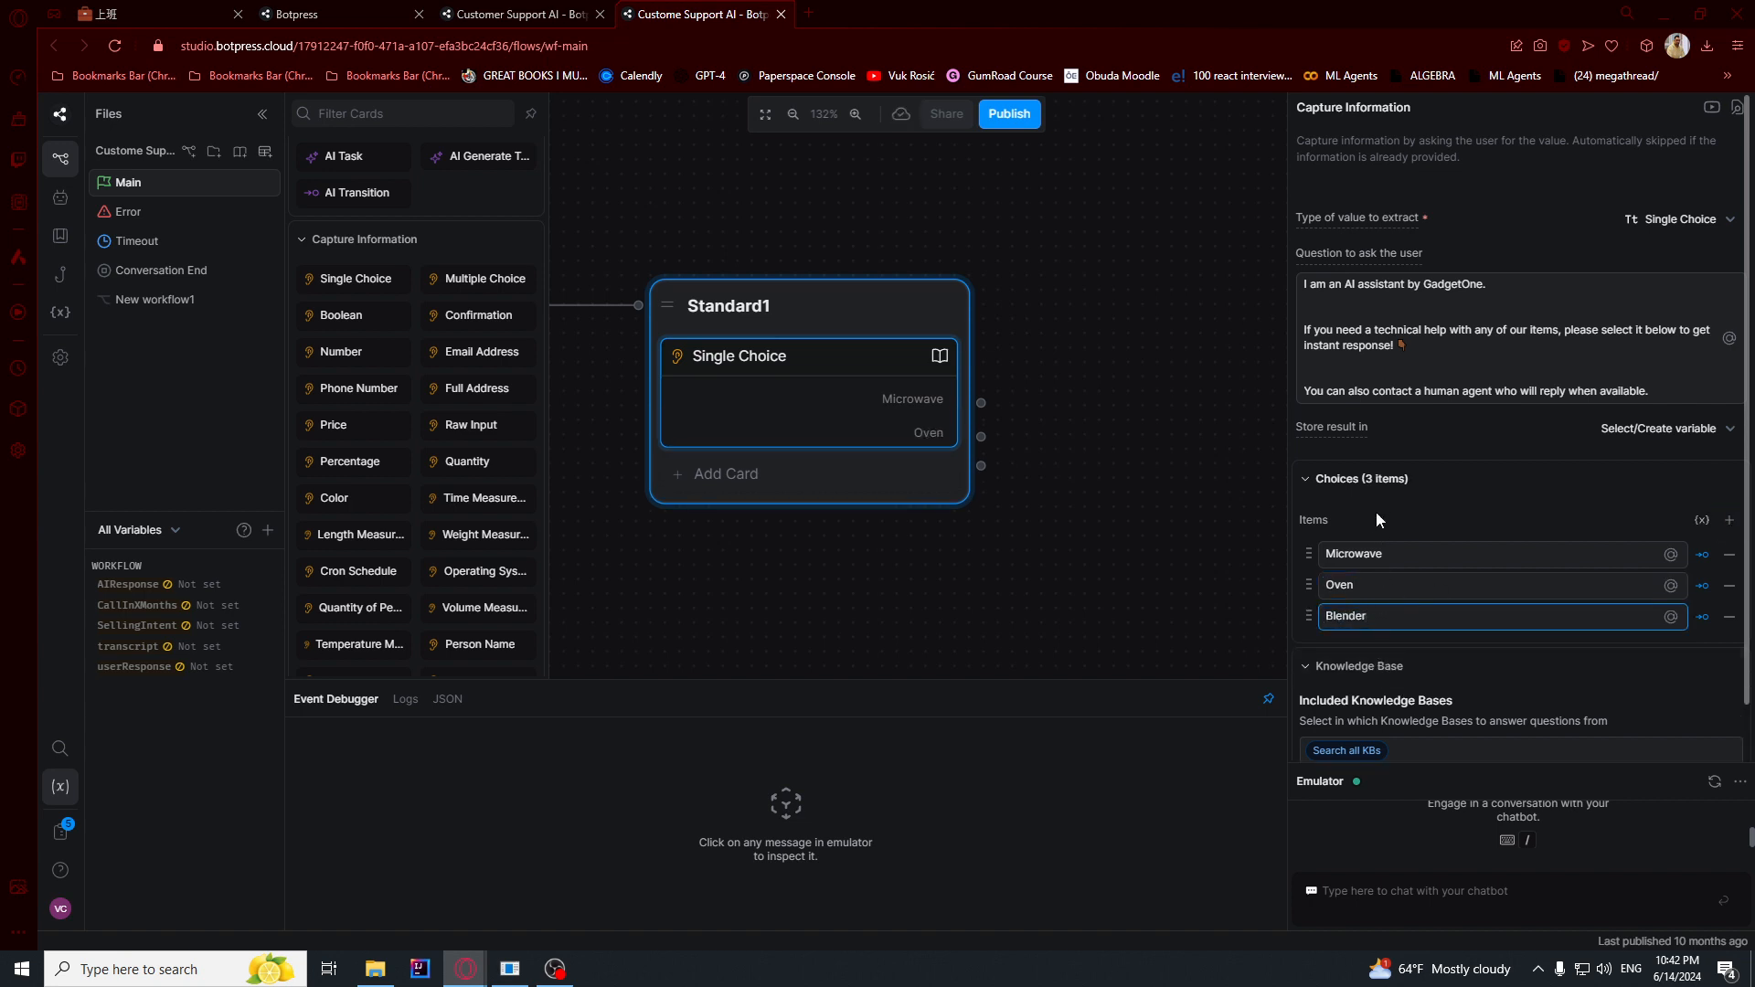
- Disable knowledge base search for the Single Choice card and leave its settings
left_click(1351, 749)
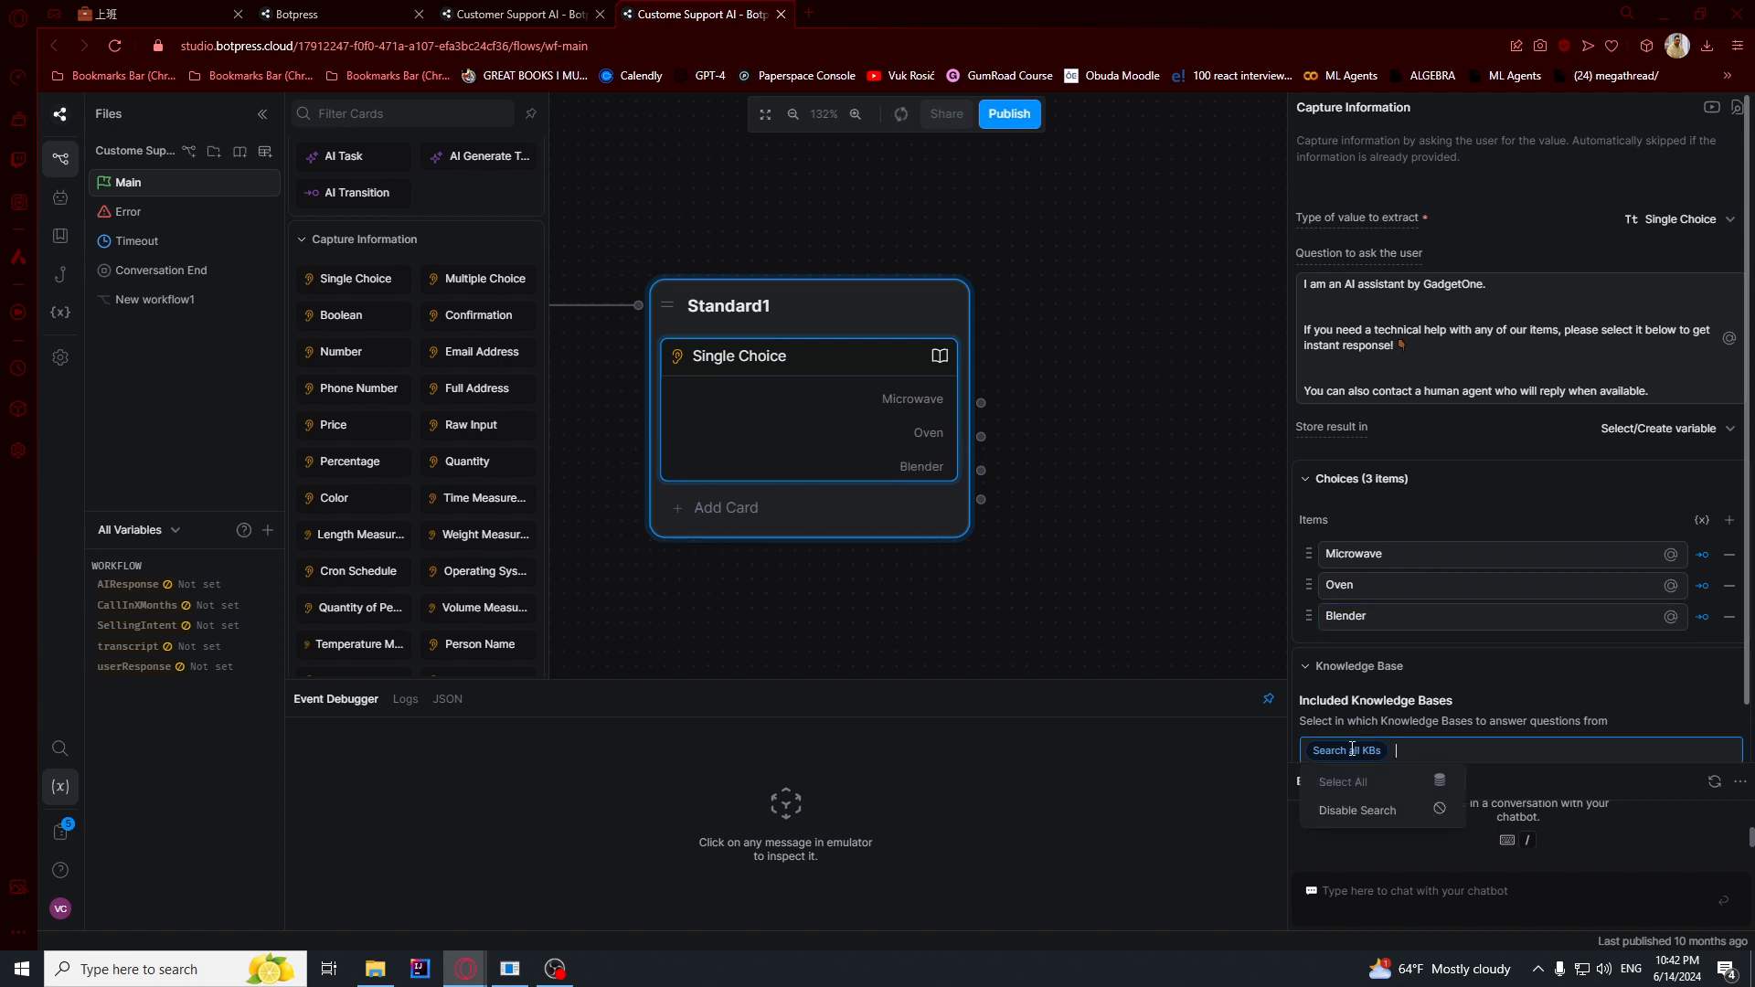
left_click(1357, 810)
scroll(1448, 699, "down", 1)
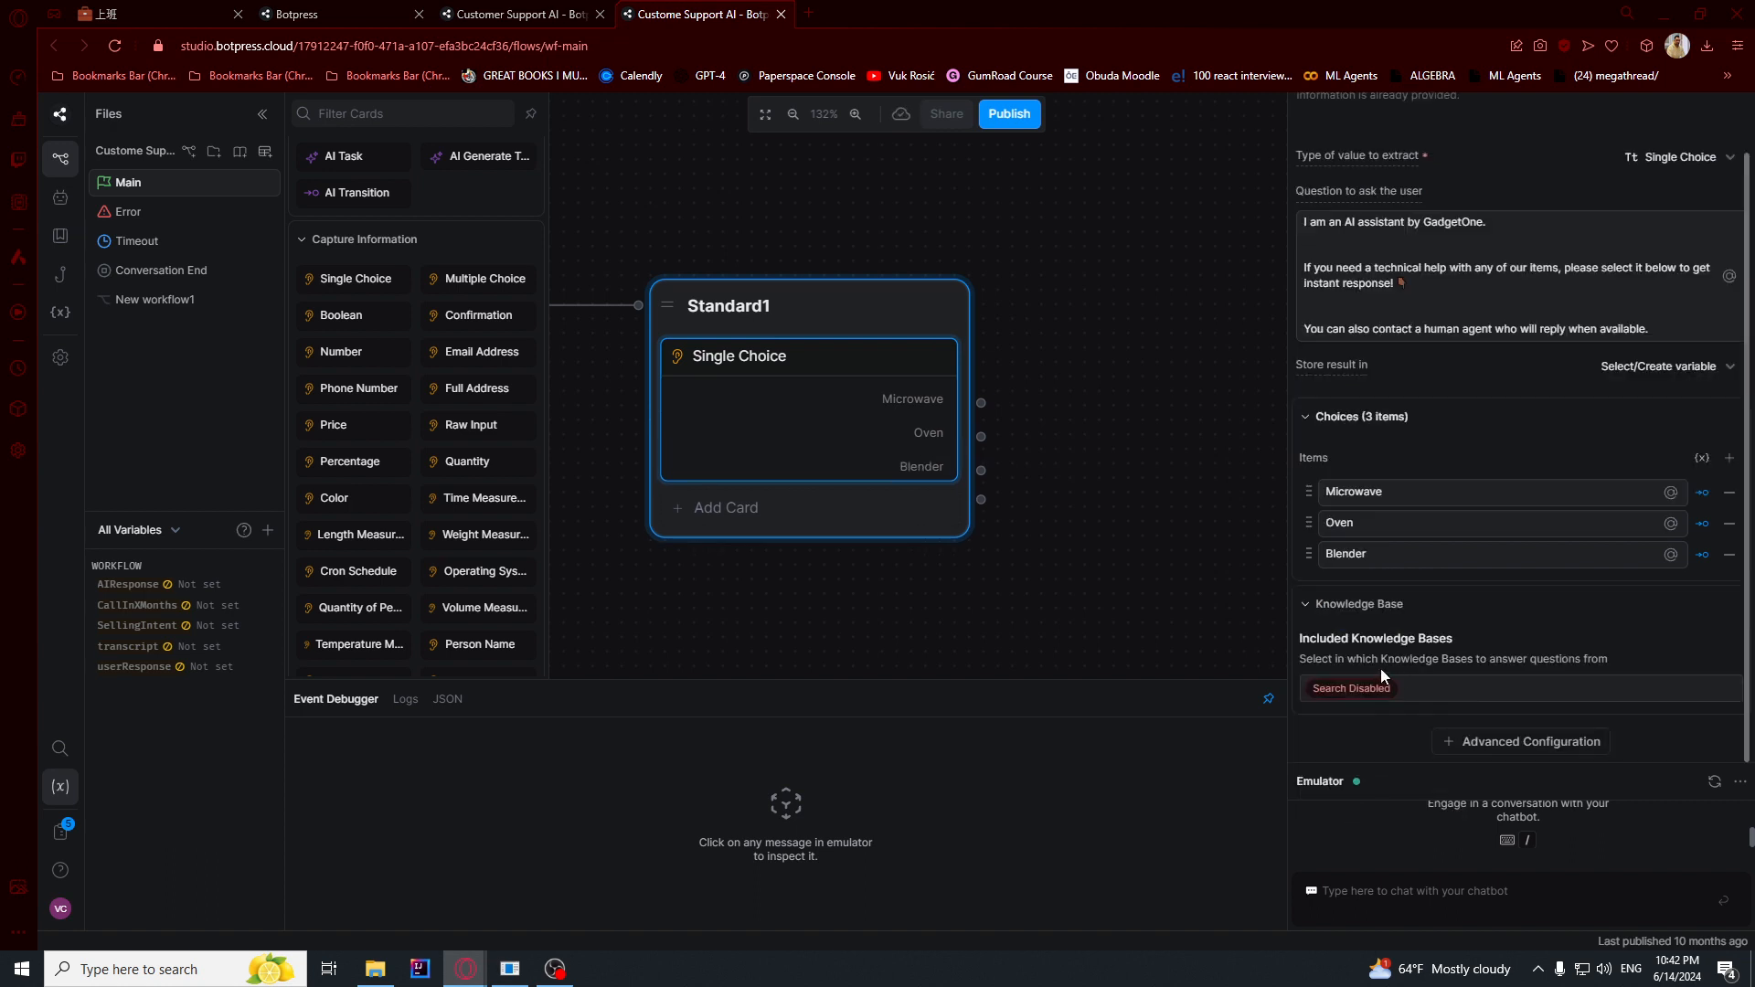
left_click(1167, 510)
scroll(1167, 509, "down", 4)
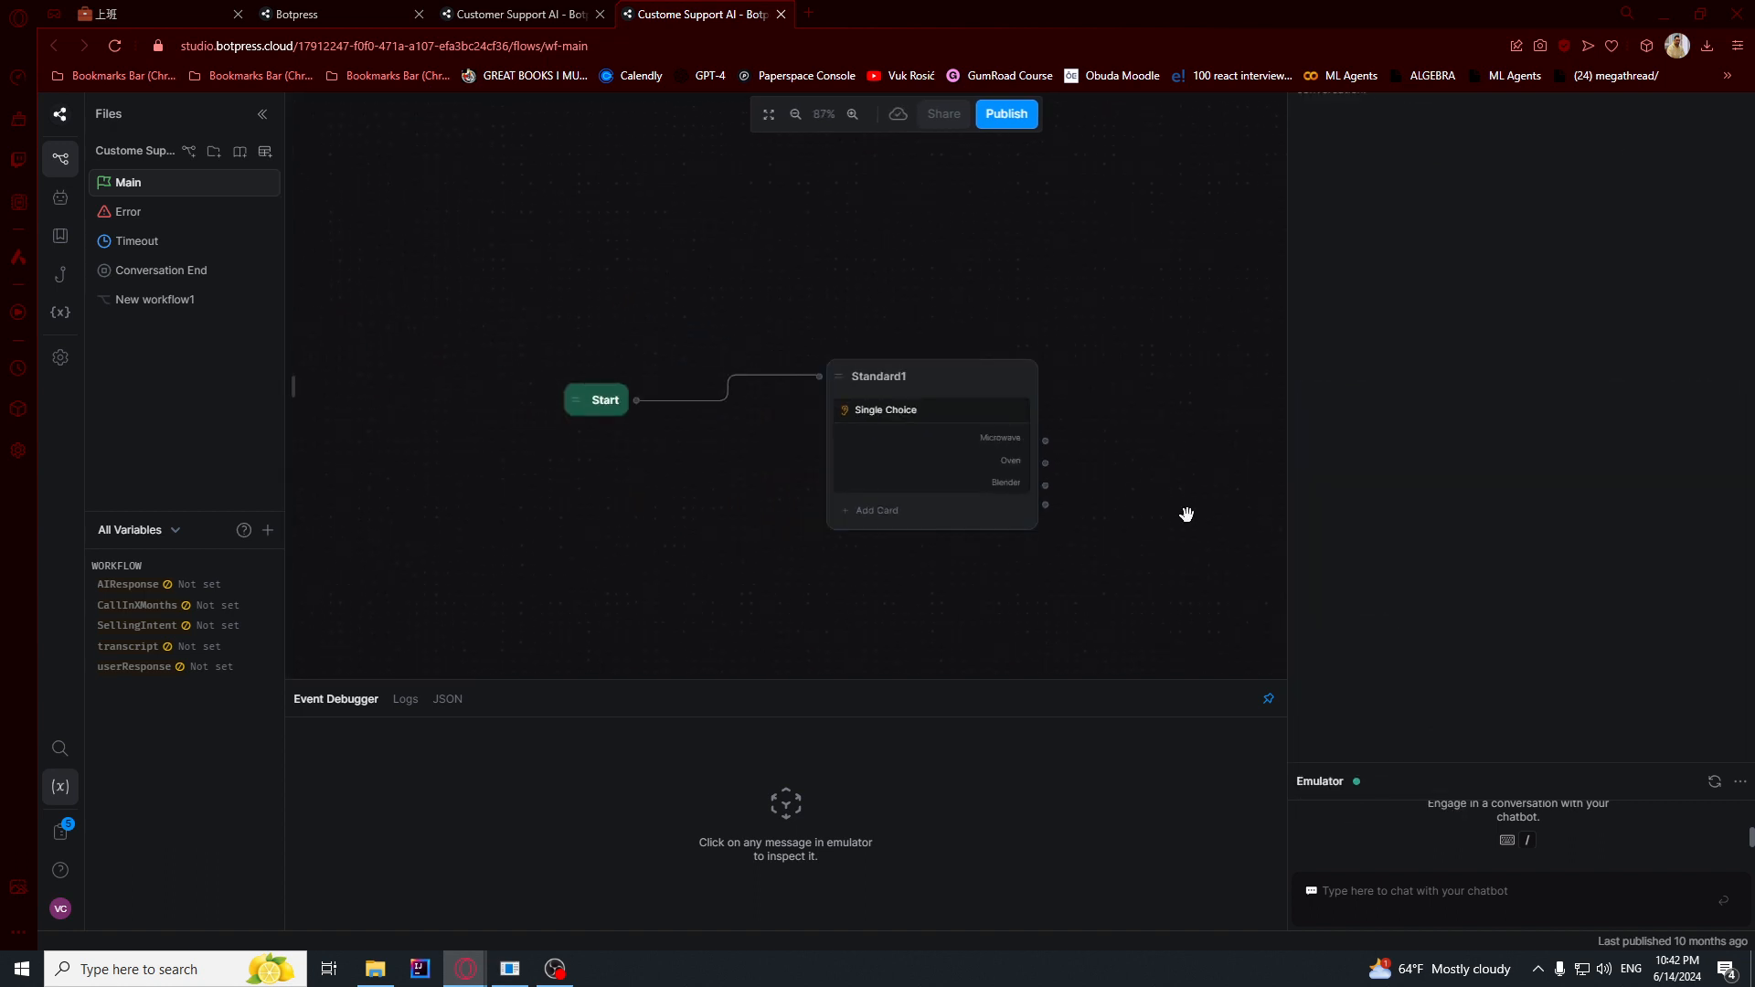
- Switch to the Notion FAQ page, copy all five Microwave questions with their answers, and return to Botpress Studio
key("alt+Tab")
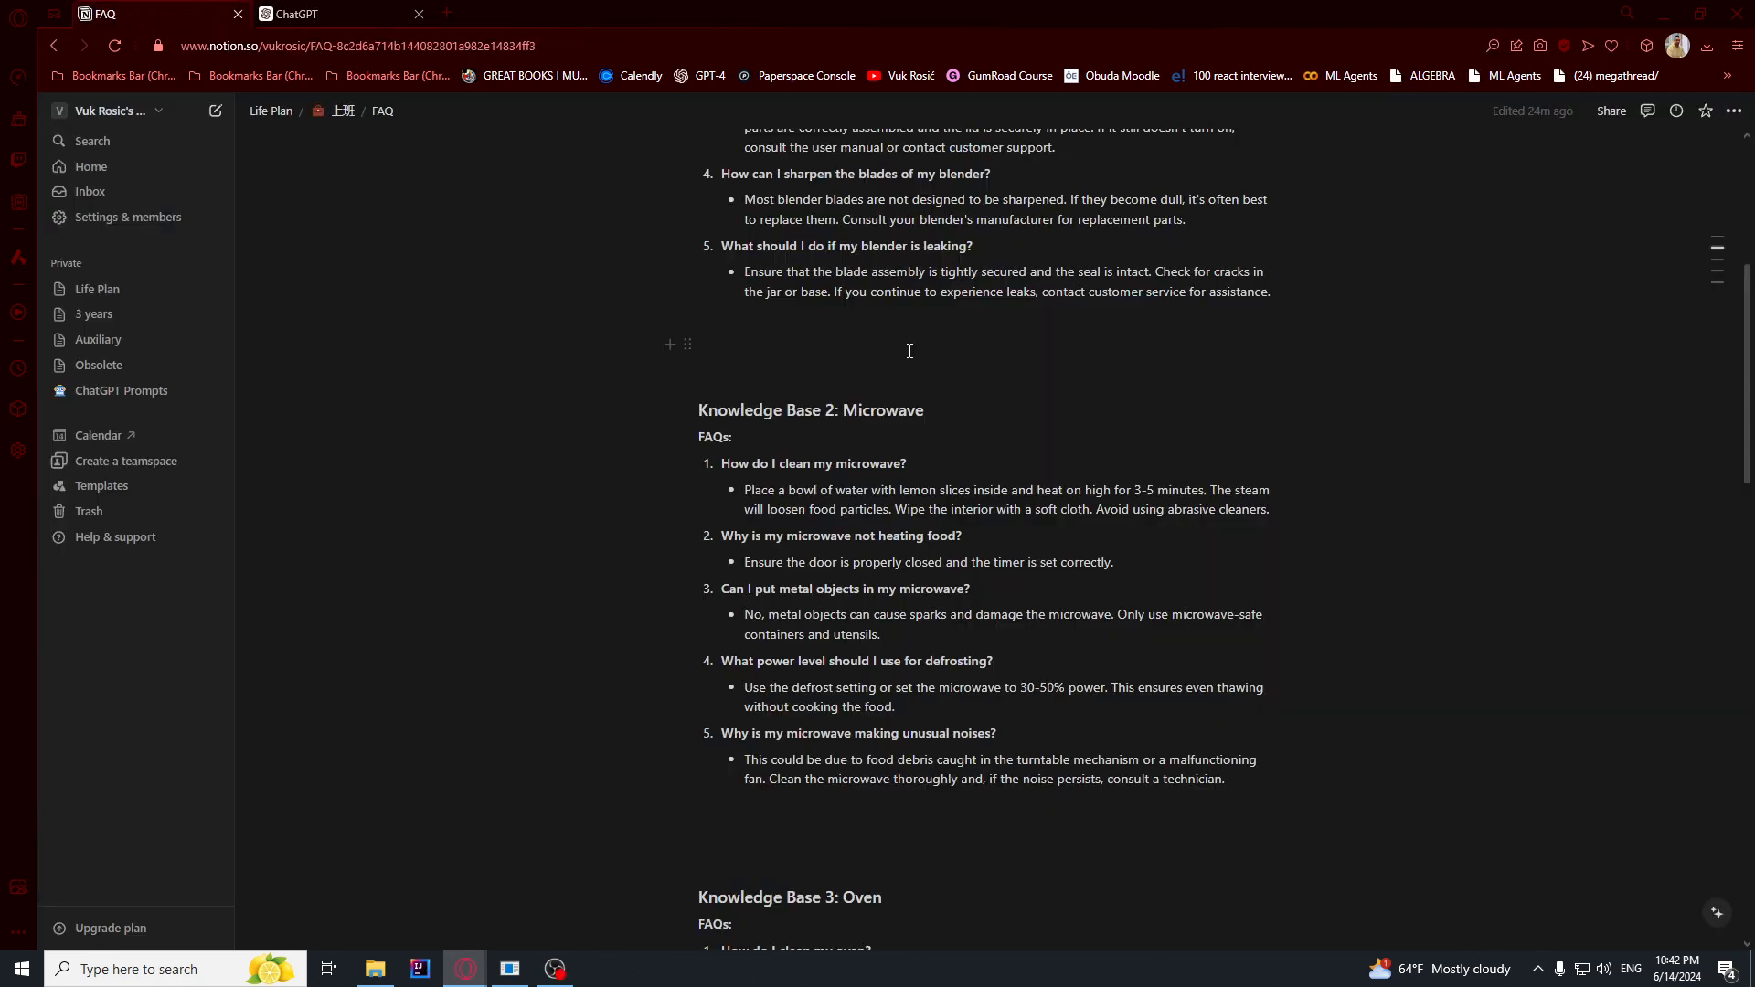
left_click_drag(724, 463, 1250, 780)
key("ctrl+c")
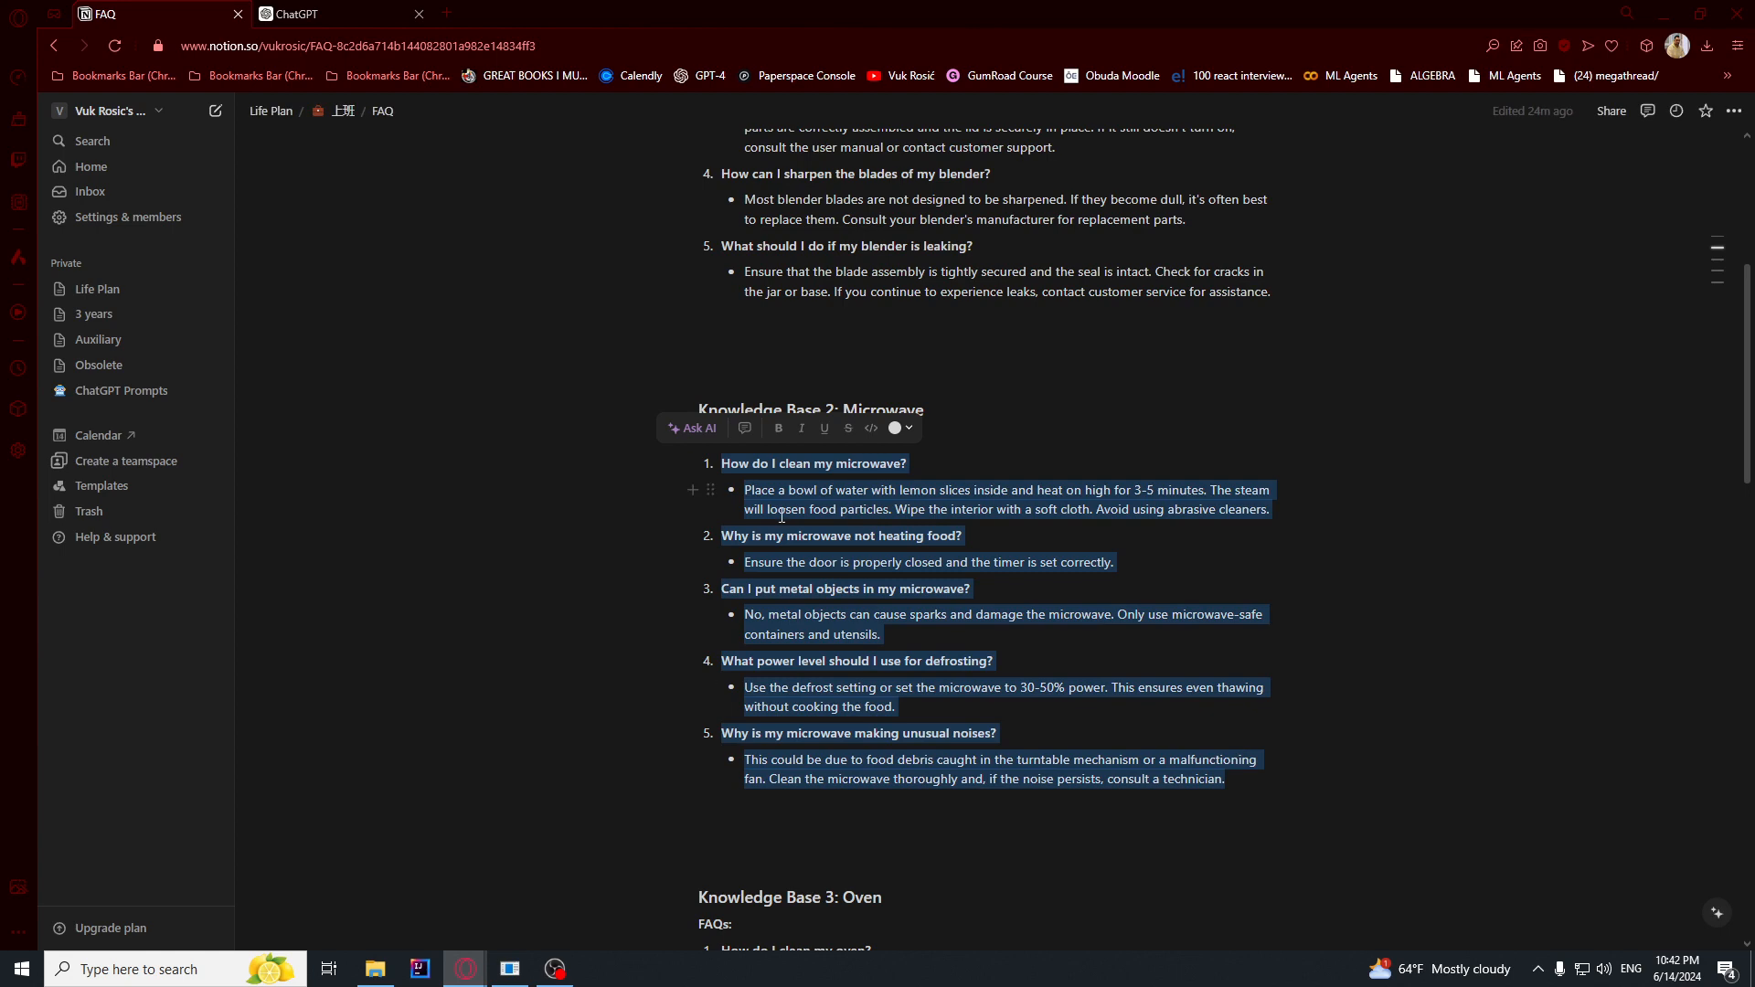
key("alt+Tab")
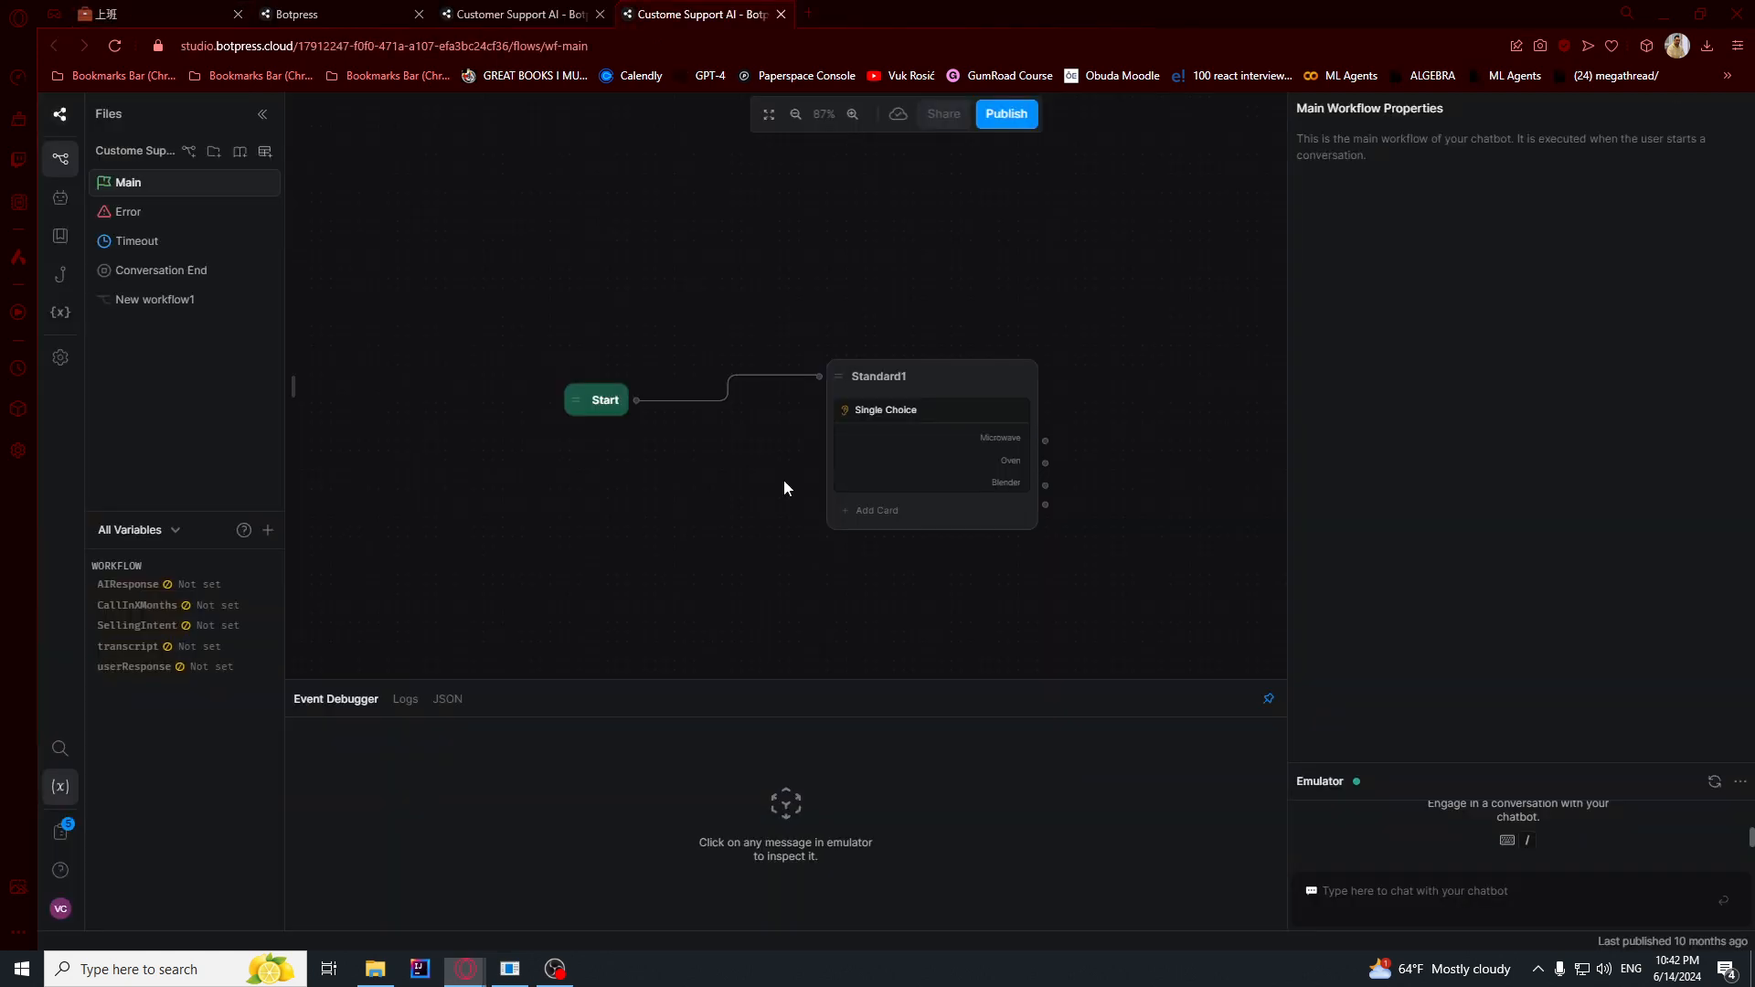
- Create a new knowledge base named Microwave
left_click(241, 156)
type("Microwave")
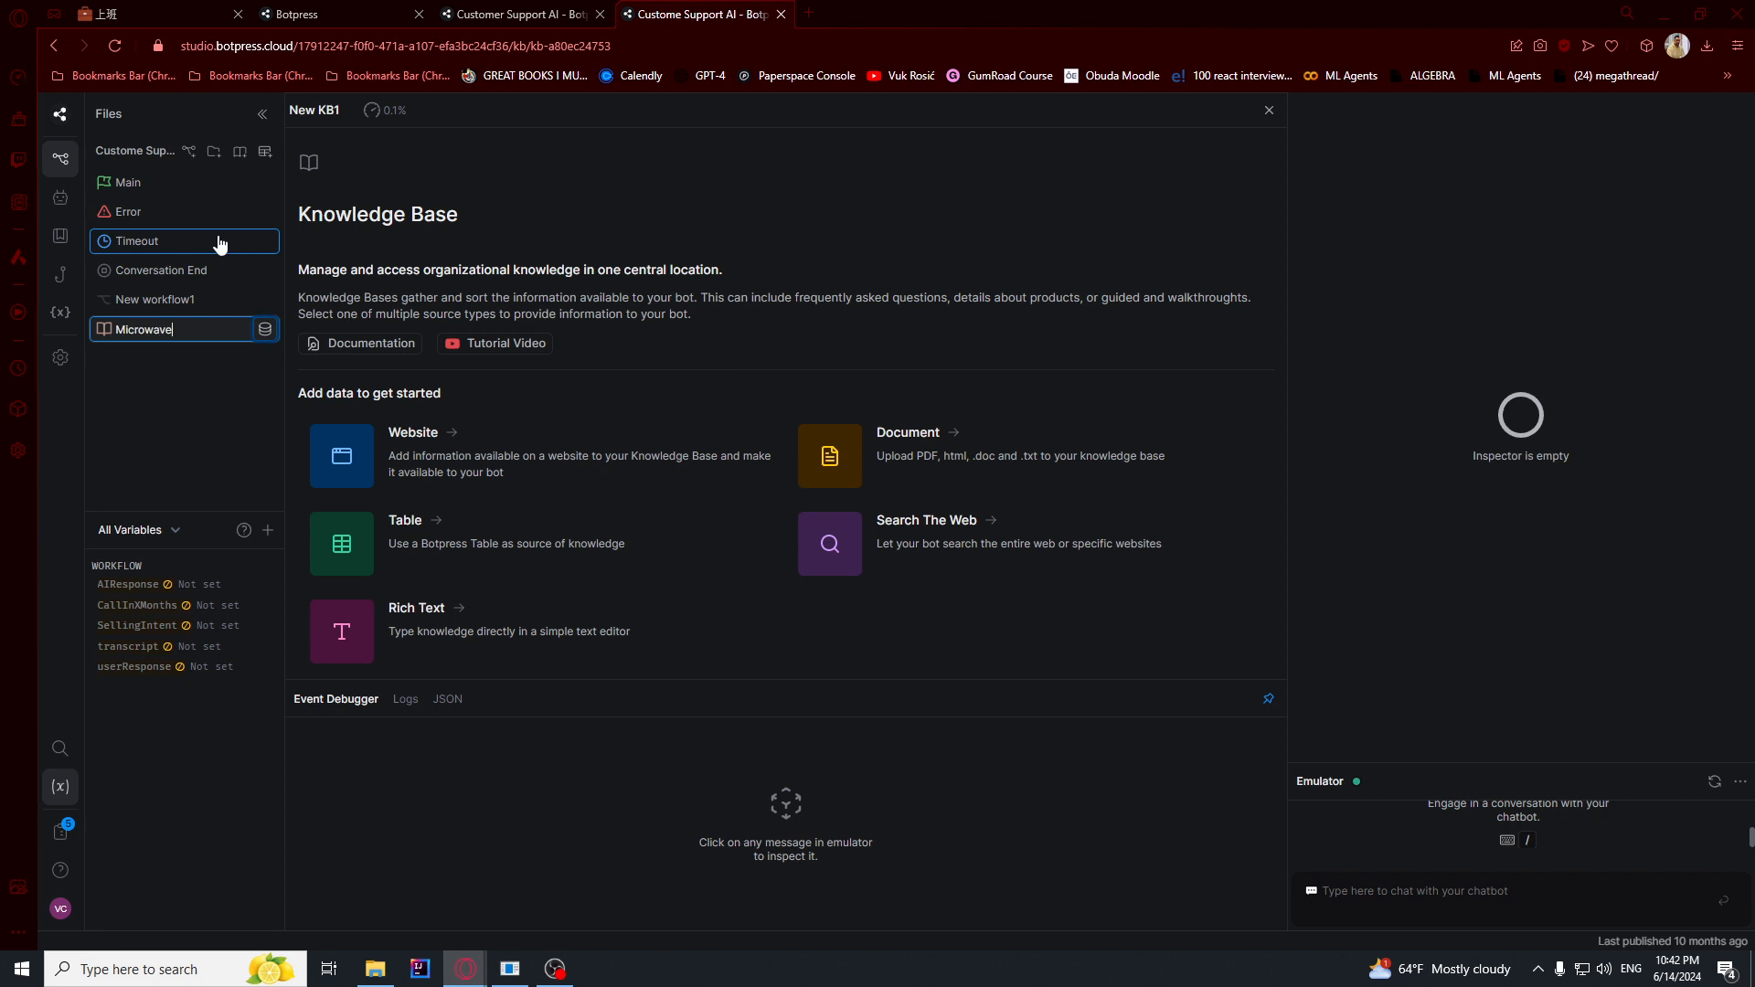
key("Return")
- Add a rich text source to the Microwave knowledge base and paste the copied microwave FAQs into it
left_click(357, 629)
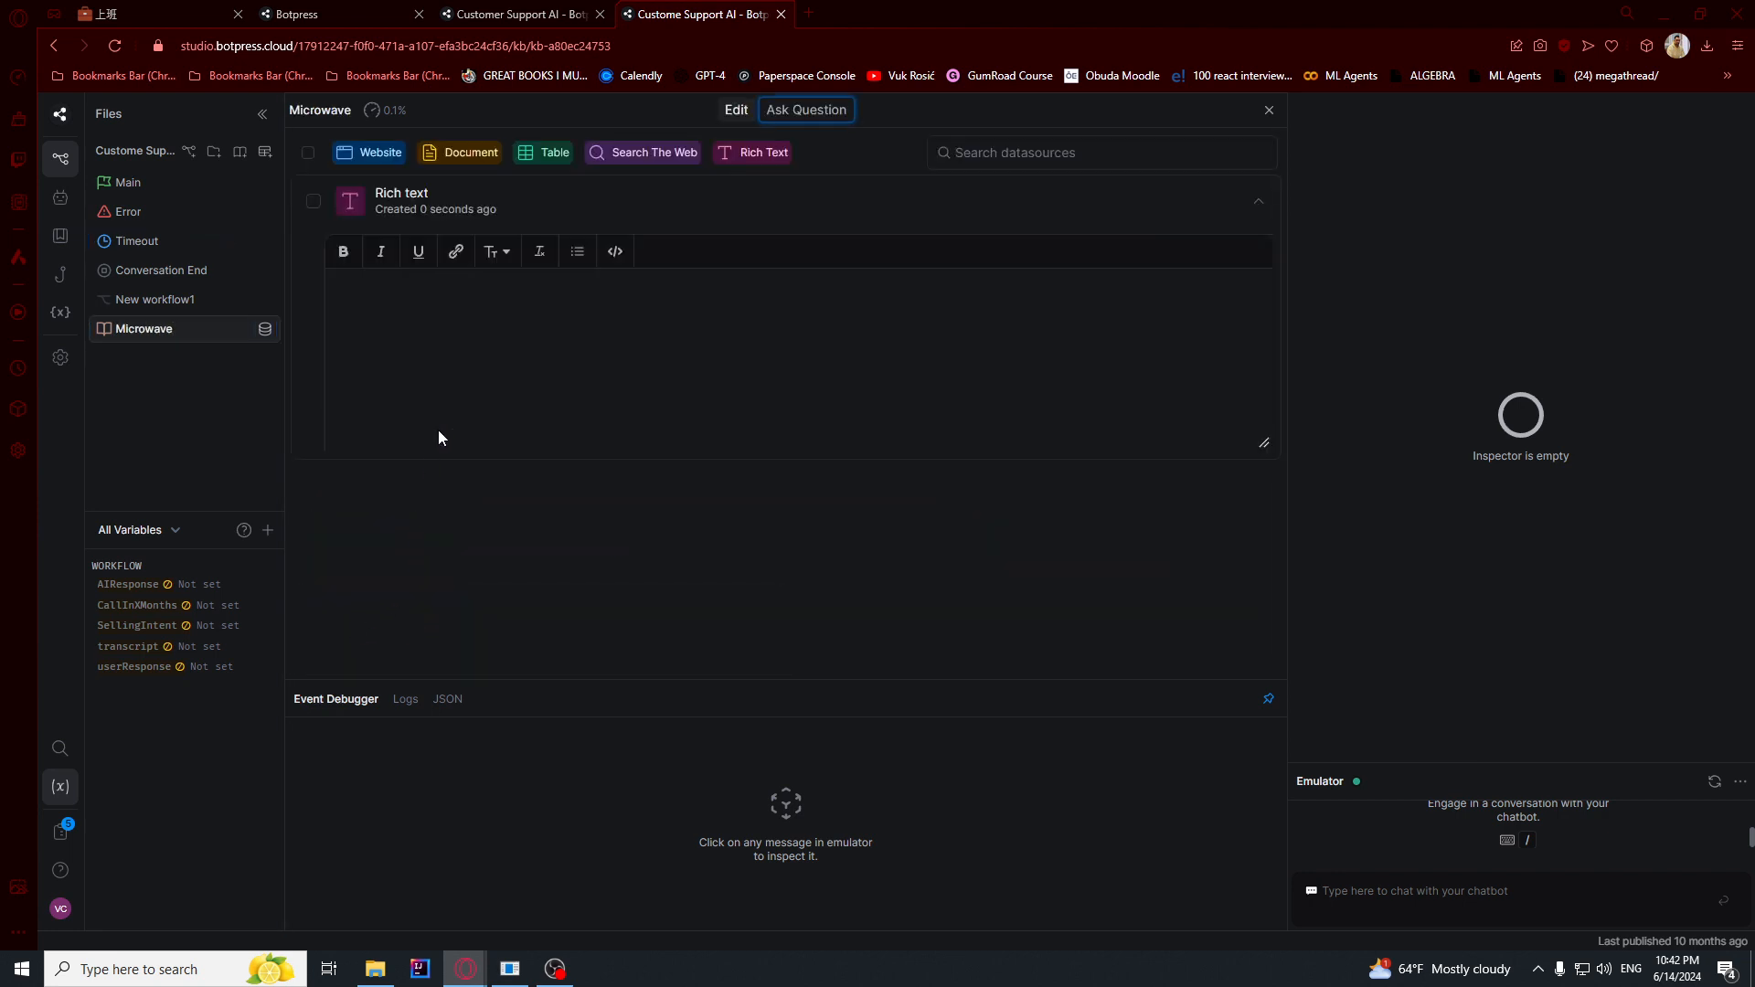
key("ctrl+v")
left_click(362, 283)
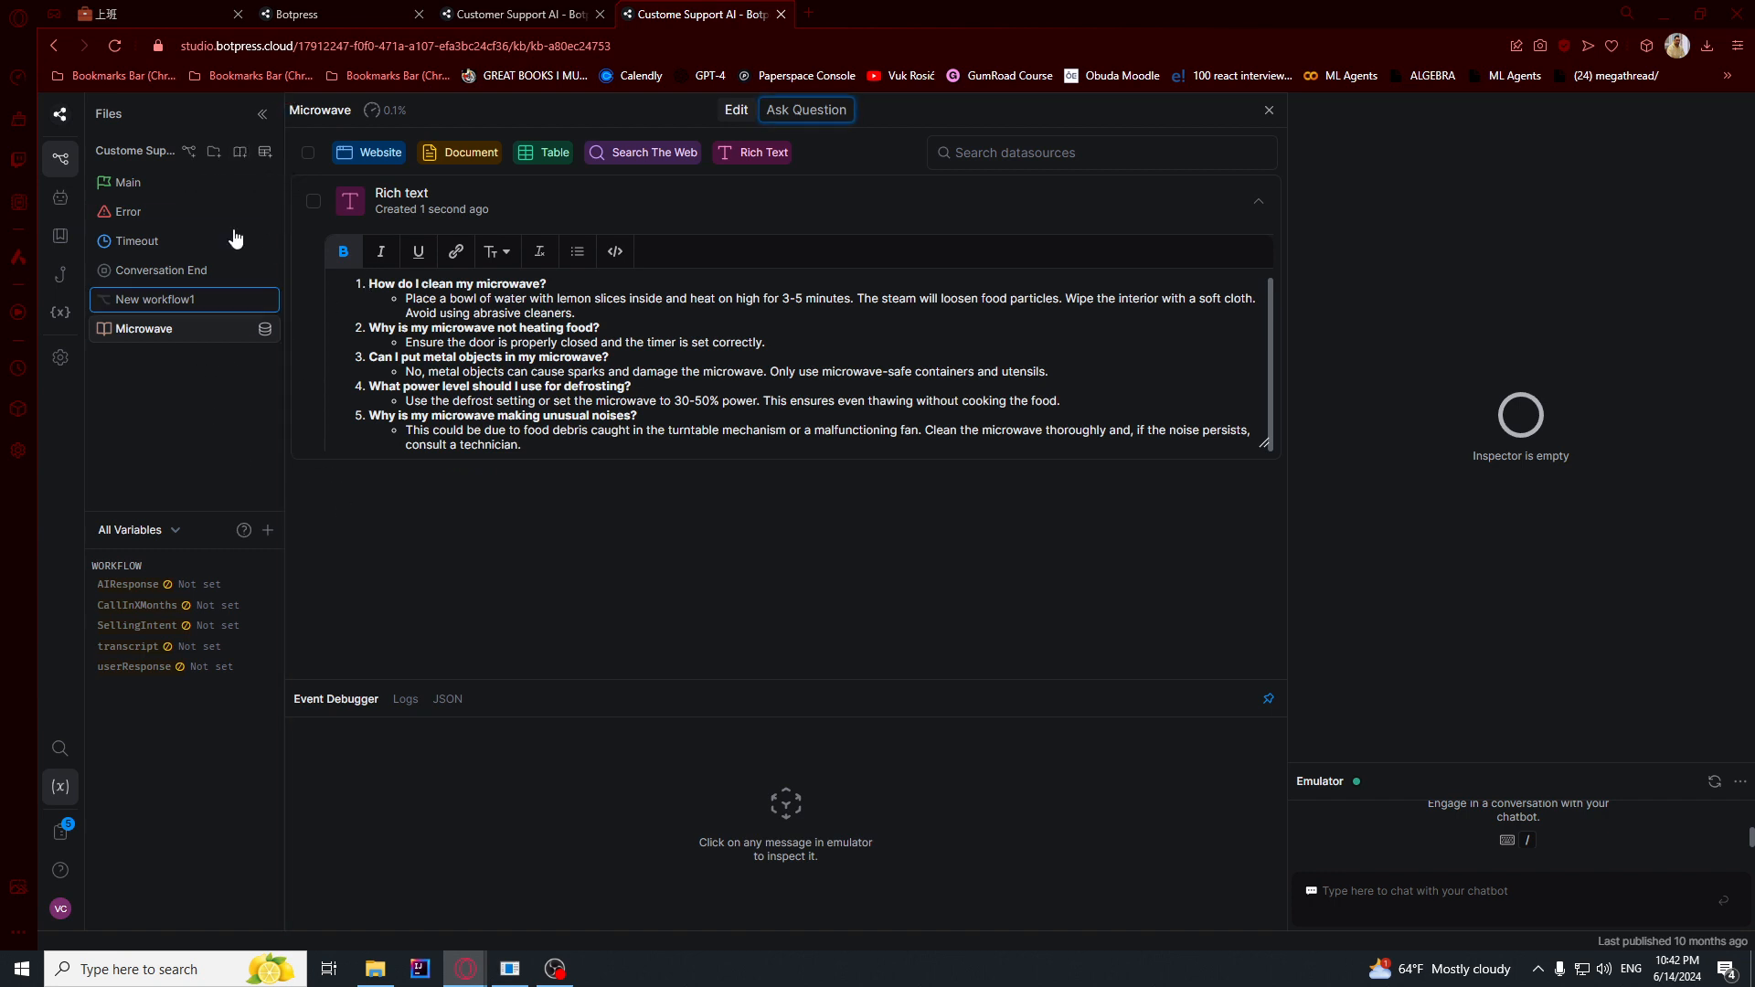
- Create a new knowledge base named Blender
left_click(240, 152)
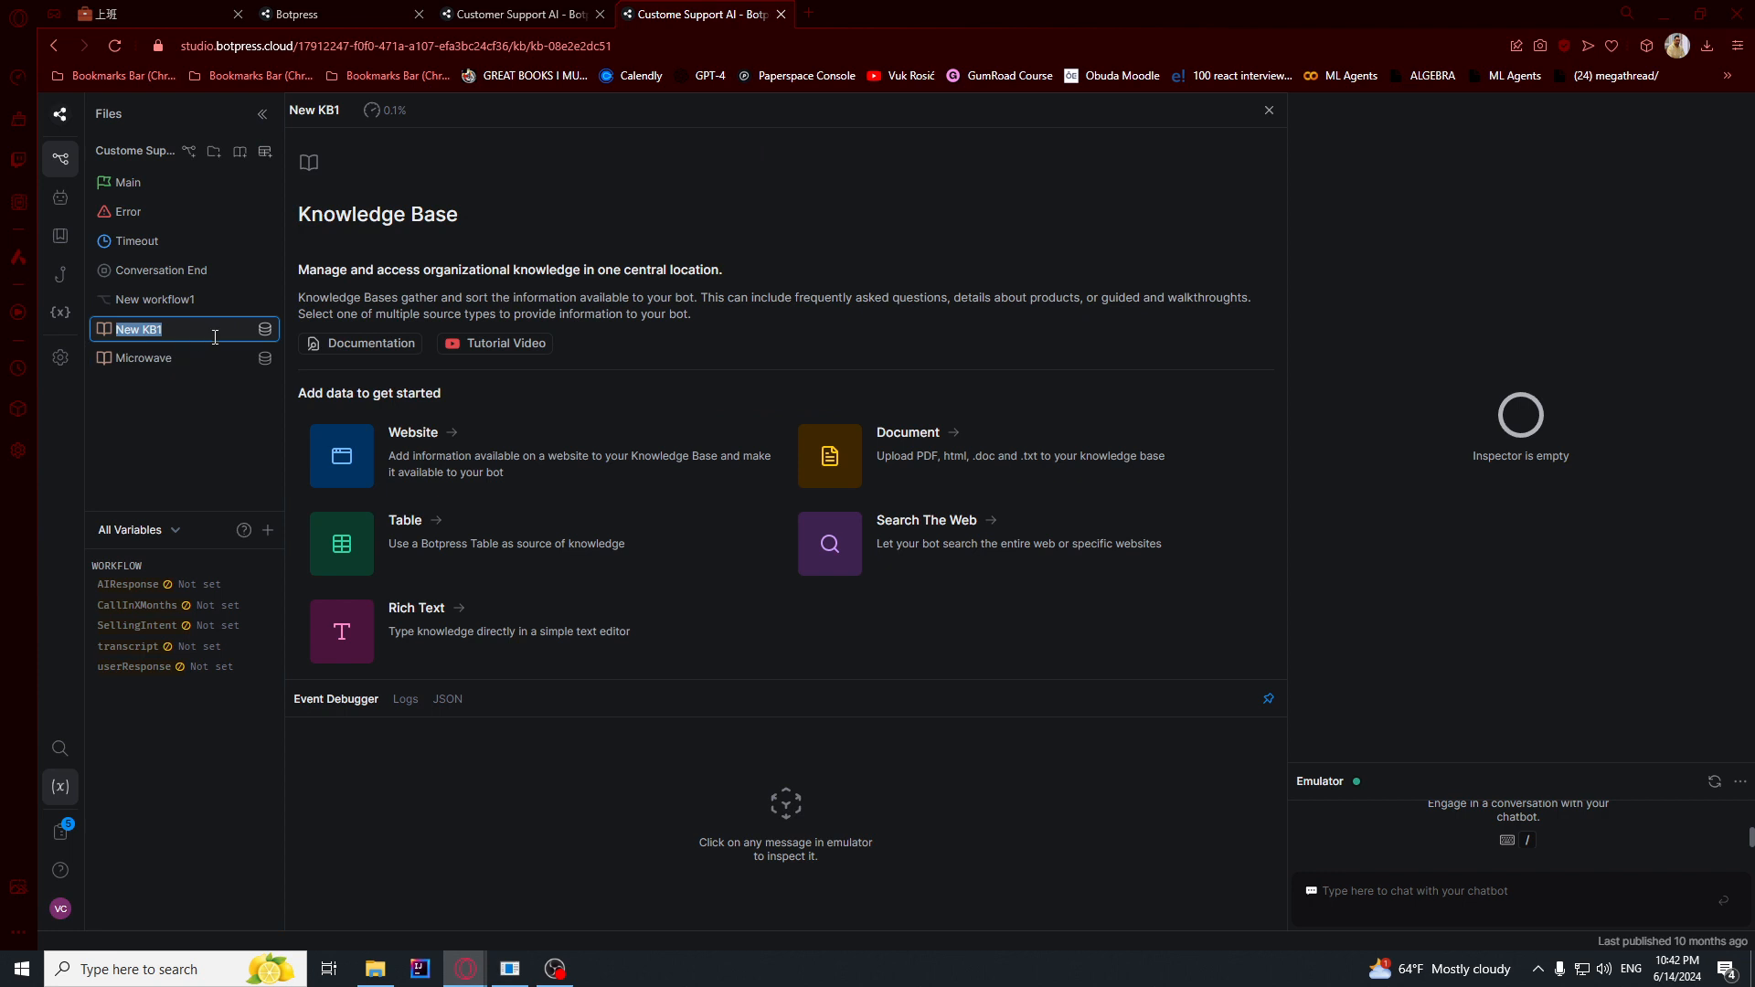
type("Blender")
key("Return")
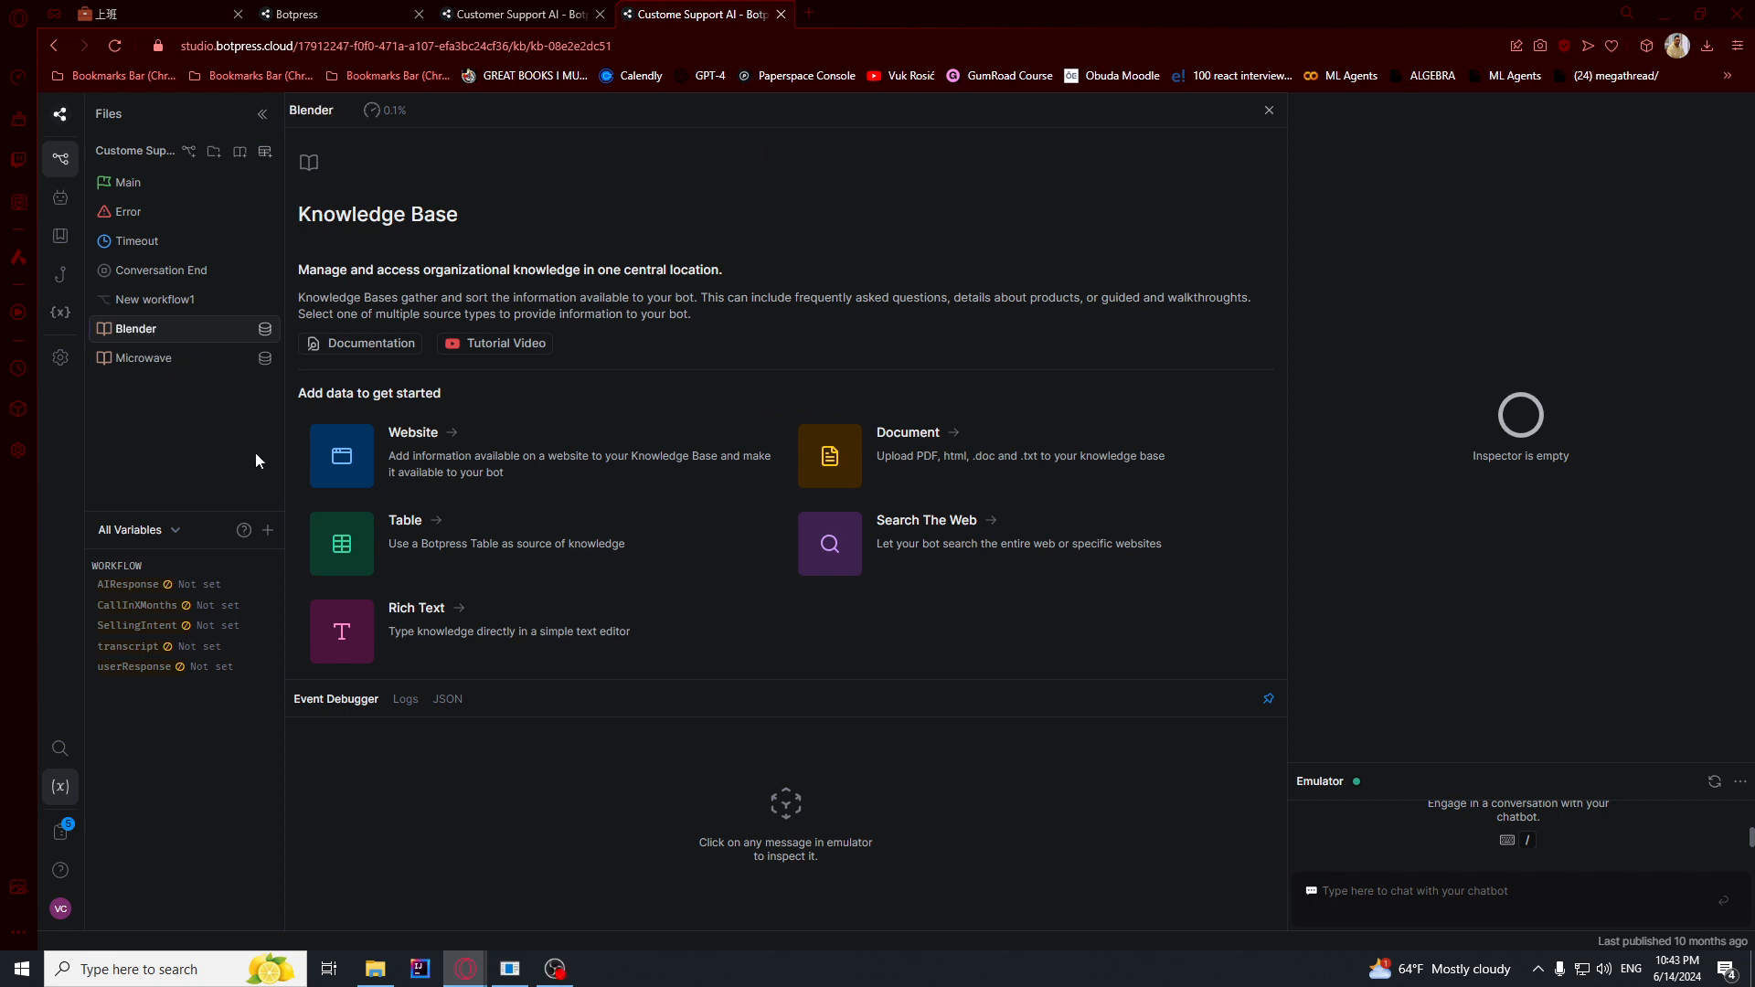
- Add a rich text source to the Blender knowledge base and paste the blender FAQs into it
left_click(533, 612)
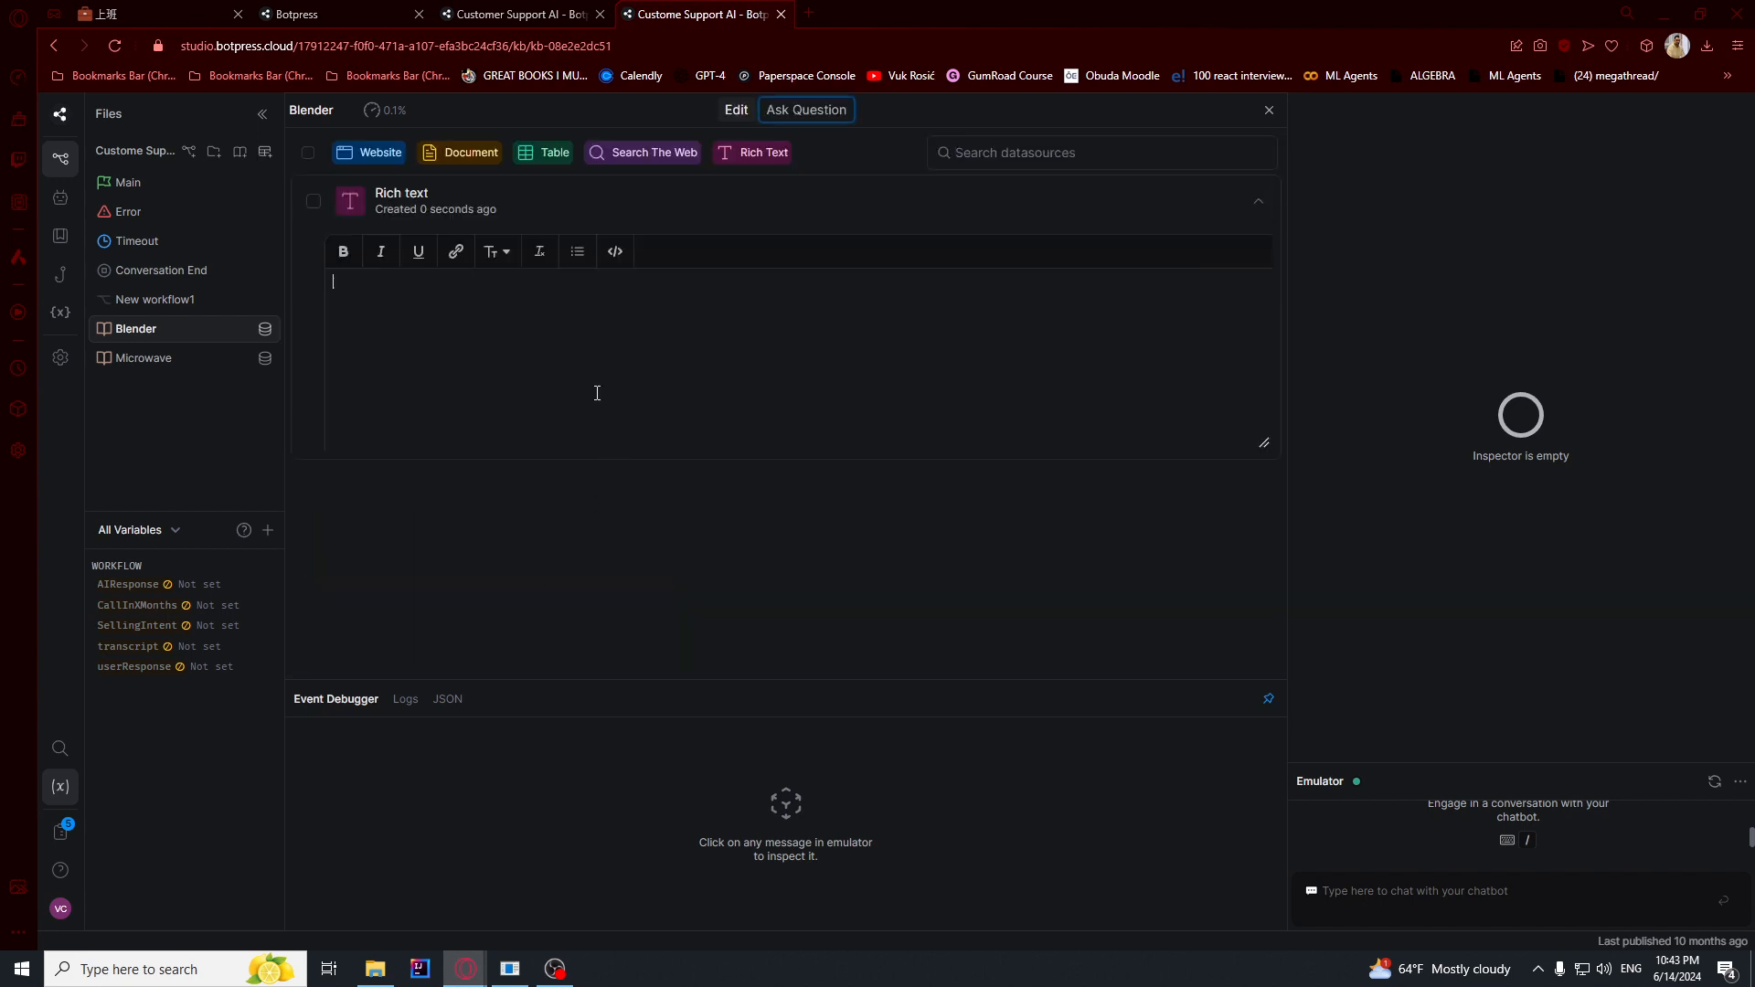
key("ctrl+v")
scroll(481, 336, "up", 1)
left_click(361, 299)
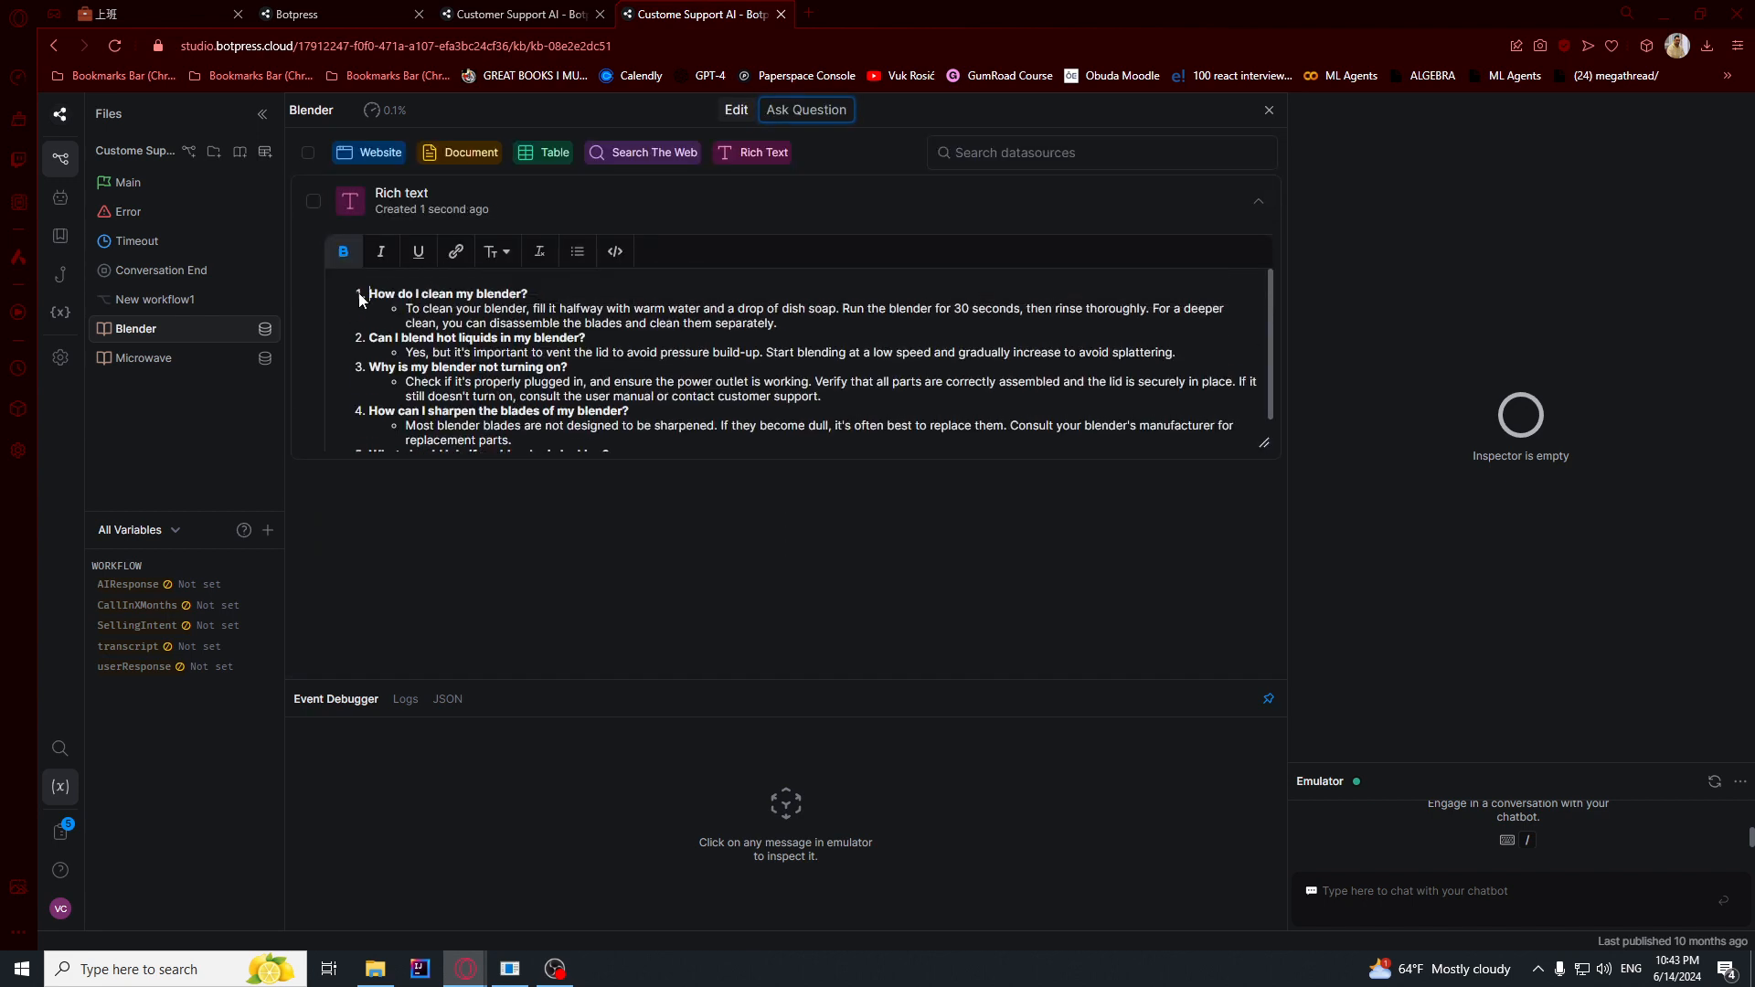
scroll(457, 315, "down", 1)
scroll(461, 322, "up", 1)
- Open the Main workflow and link the Single Choice card's Microwave option to a new standard node
left_click(144, 357)
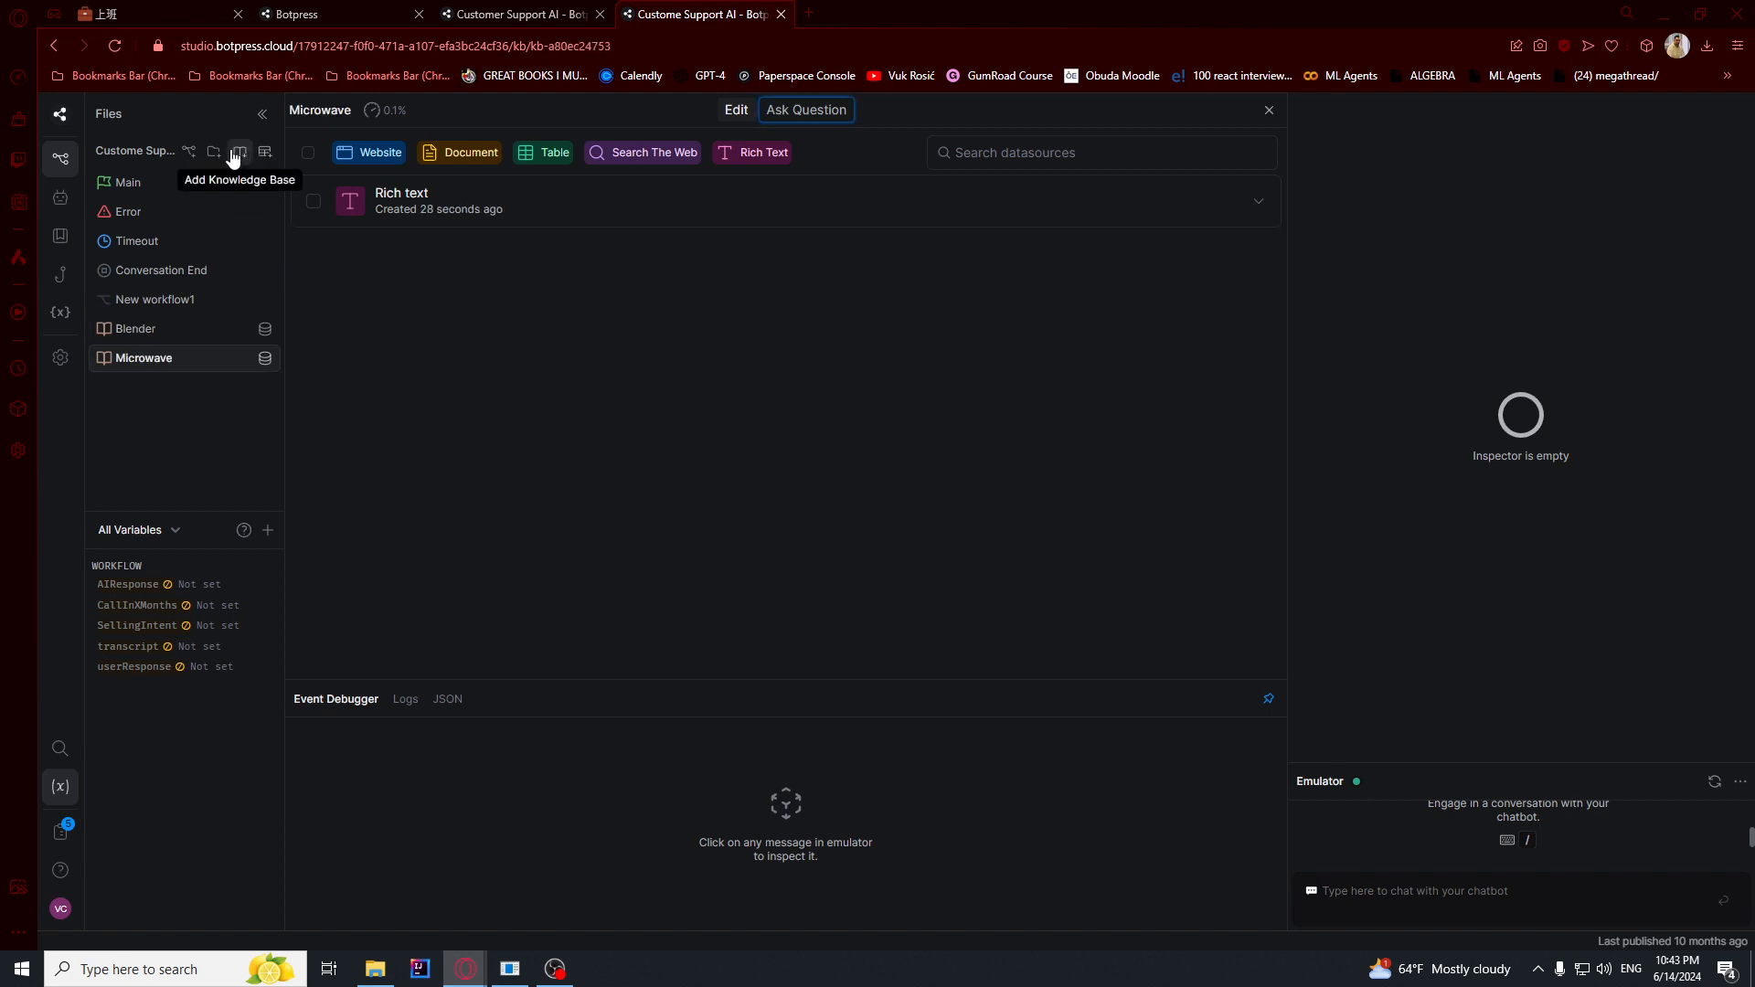
left_click(119, 186)
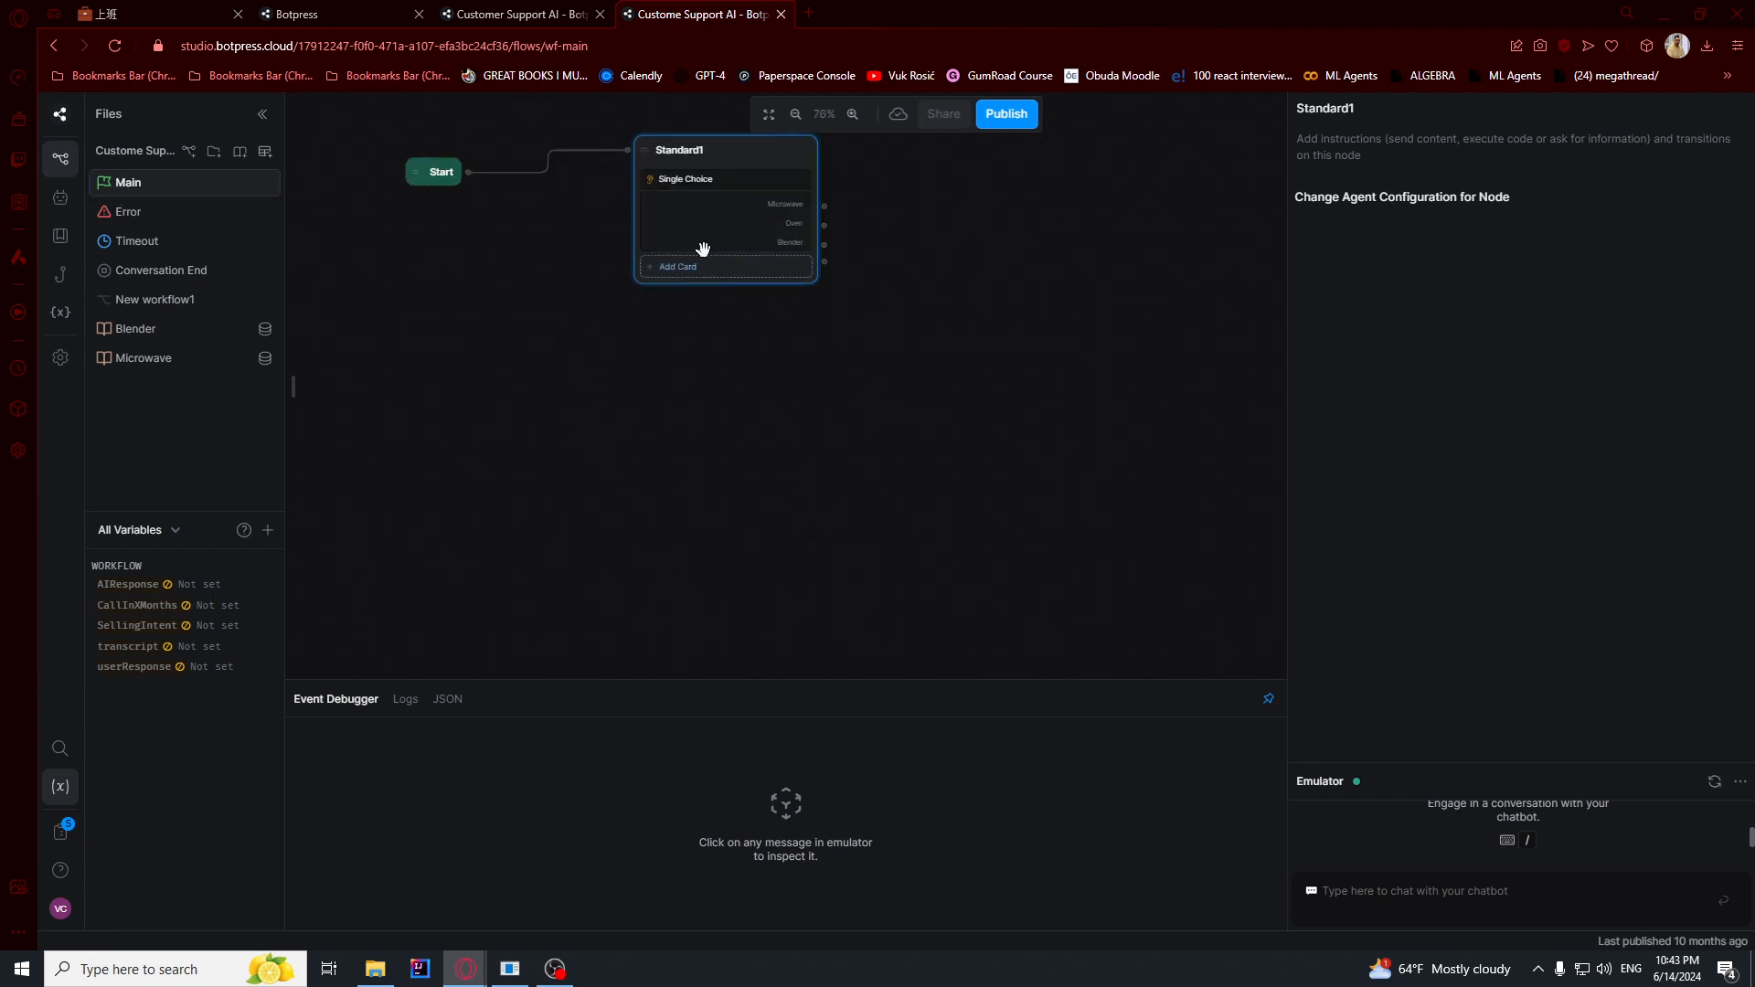
left_click_drag(814, 287, 803, 435)
scroll(864, 355, "up", 4)
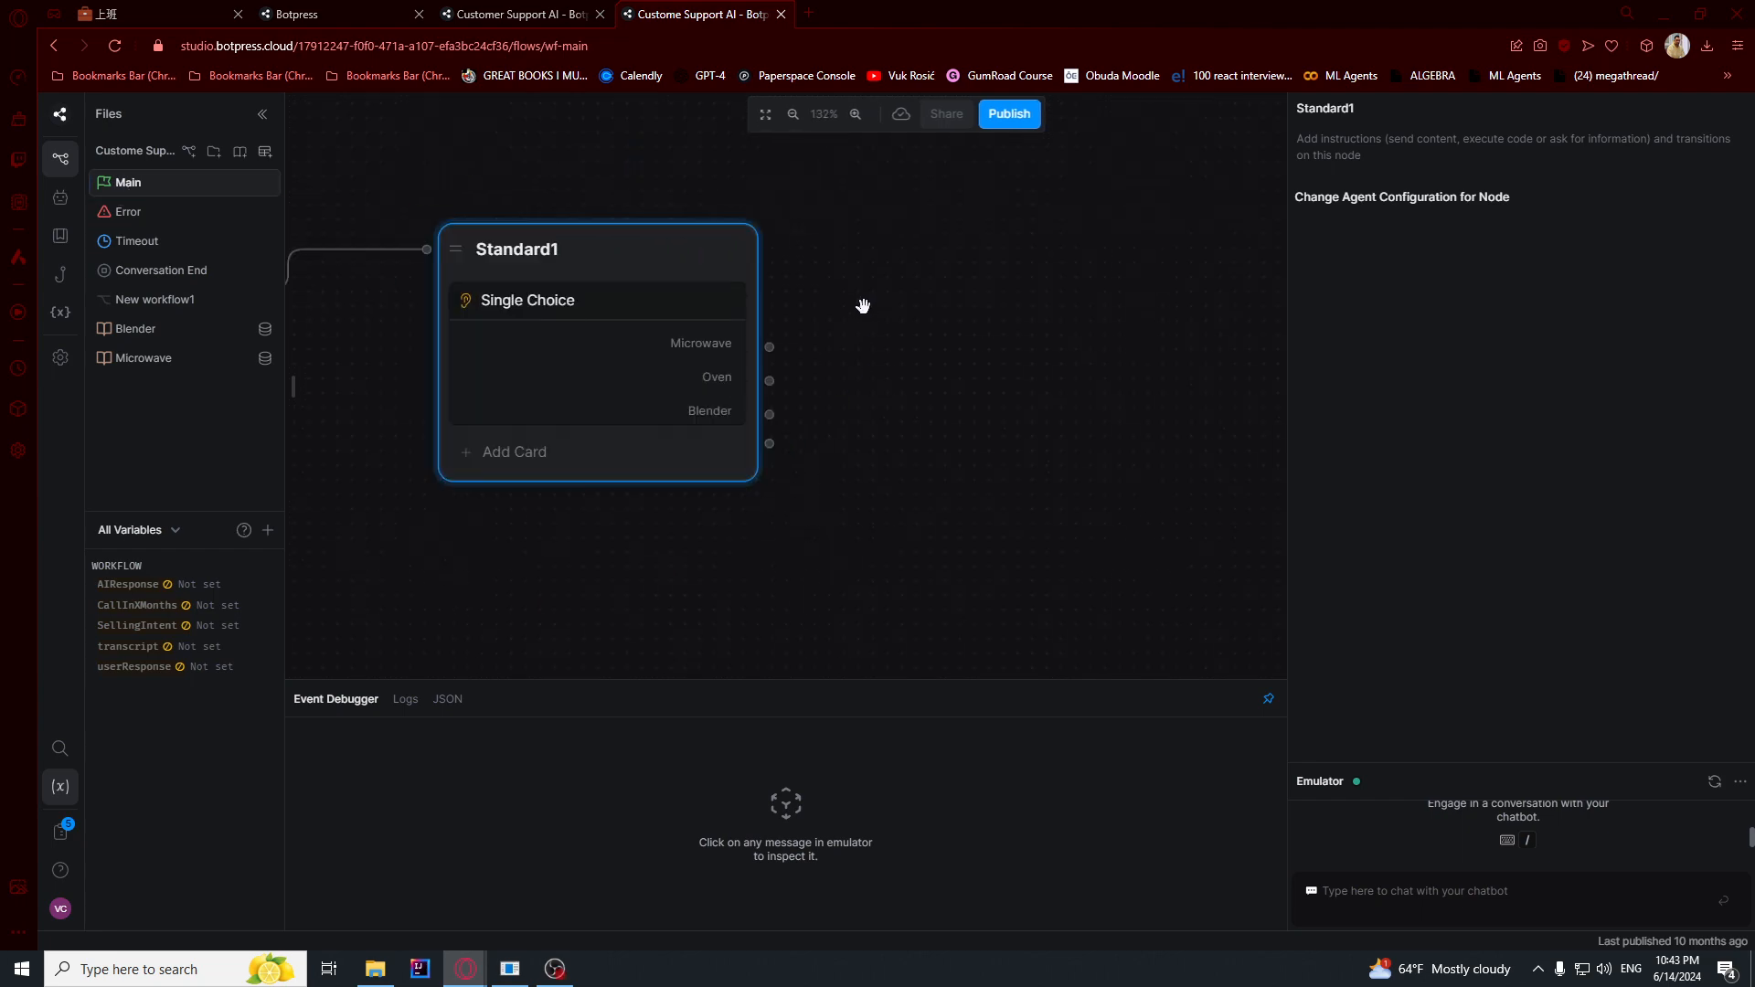
scroll(882, 356, "down", 3)
scroll(948, 372, "up", 3)
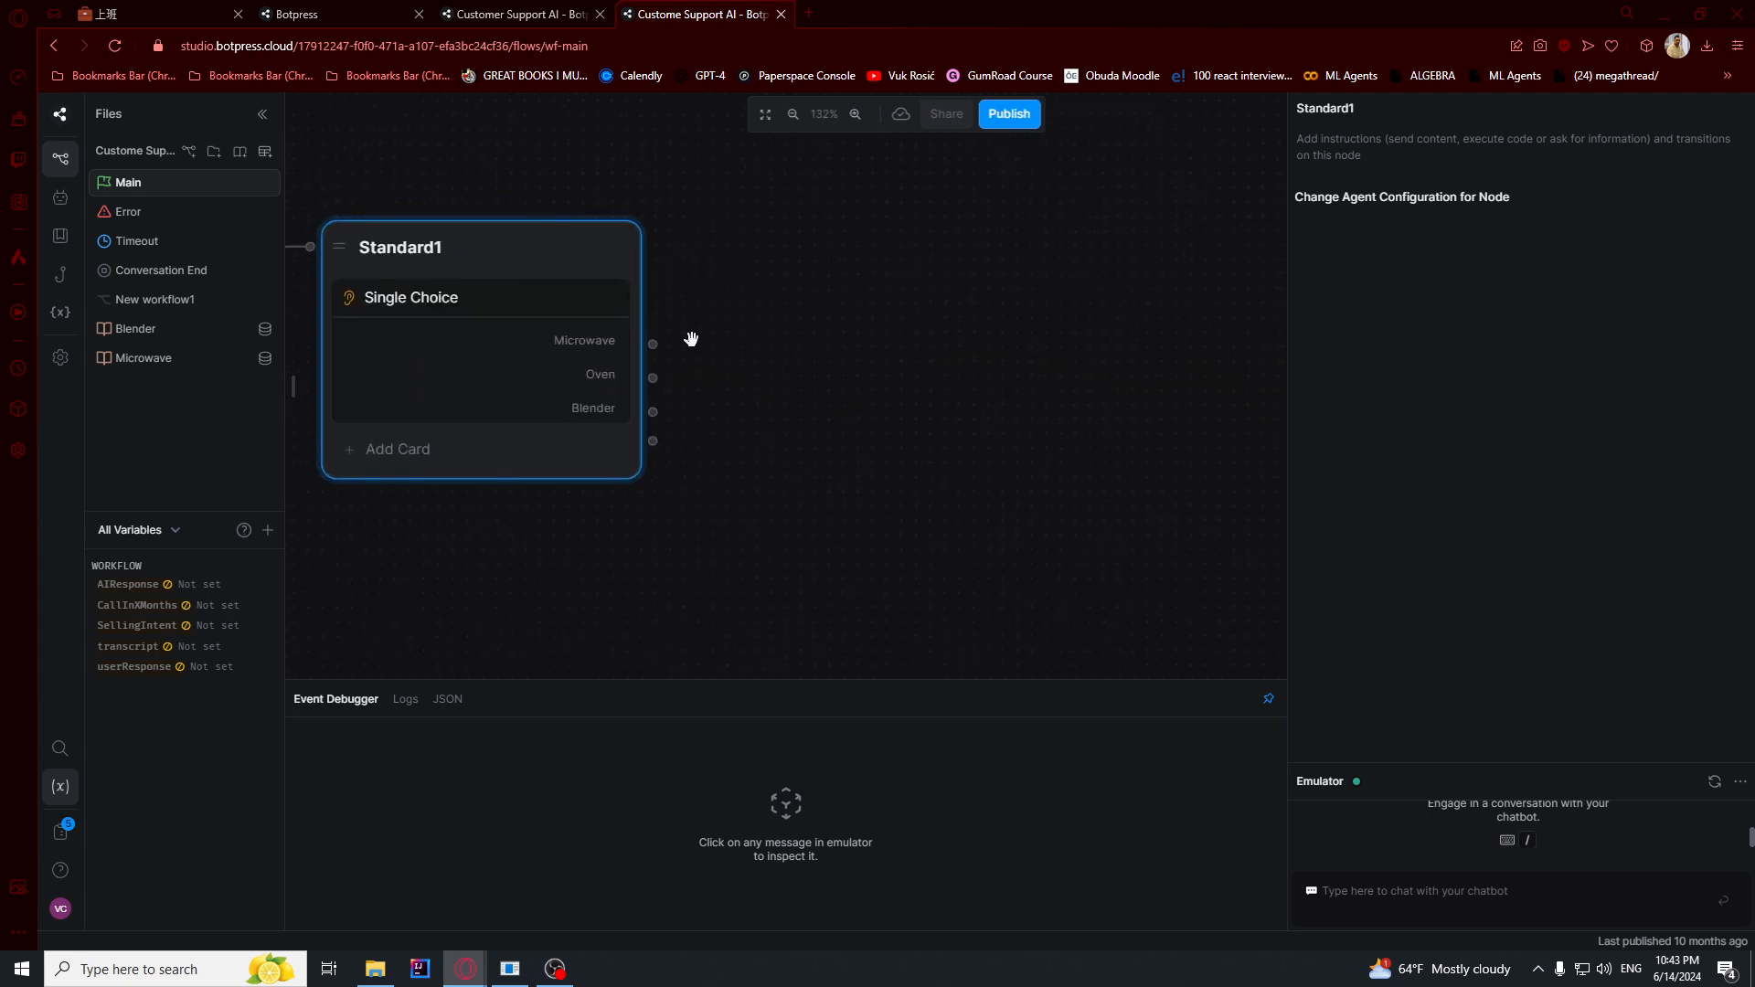
left_click_drag(657, 345, 871, 255)
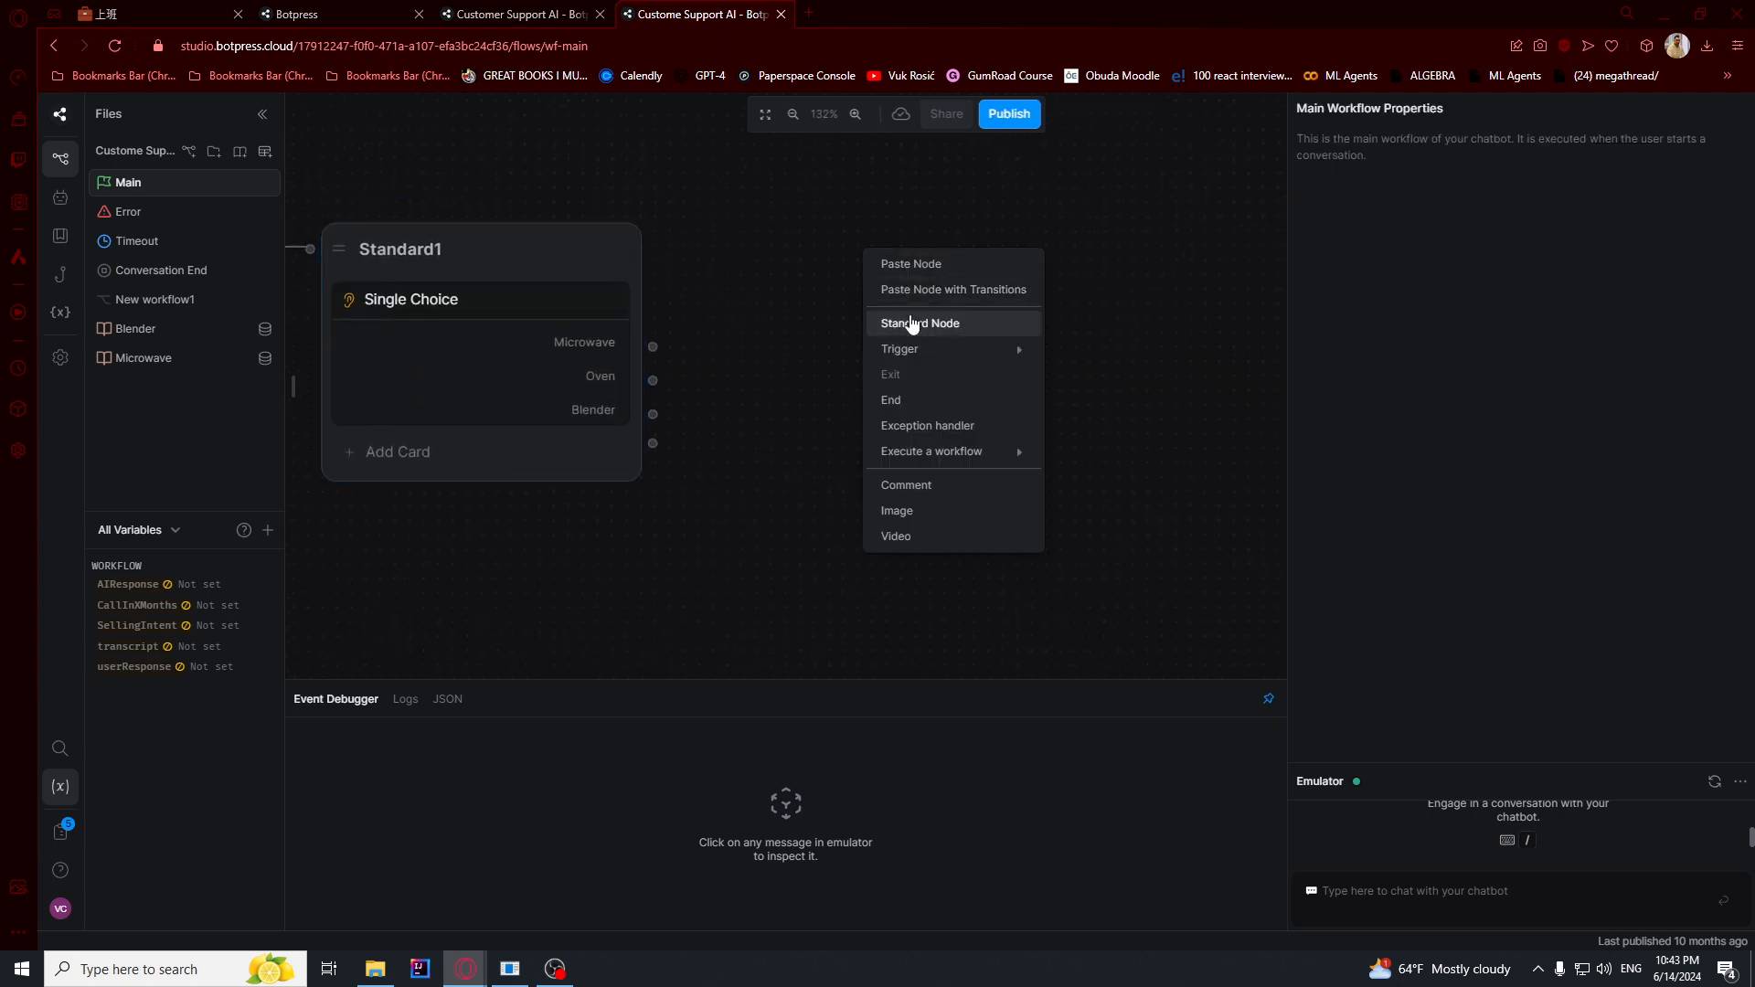
left_click(913, 326)
- Add a Text card to the Standard2 node with the message "I am here to answer any question about our microwave!"
left_click(996, 330)
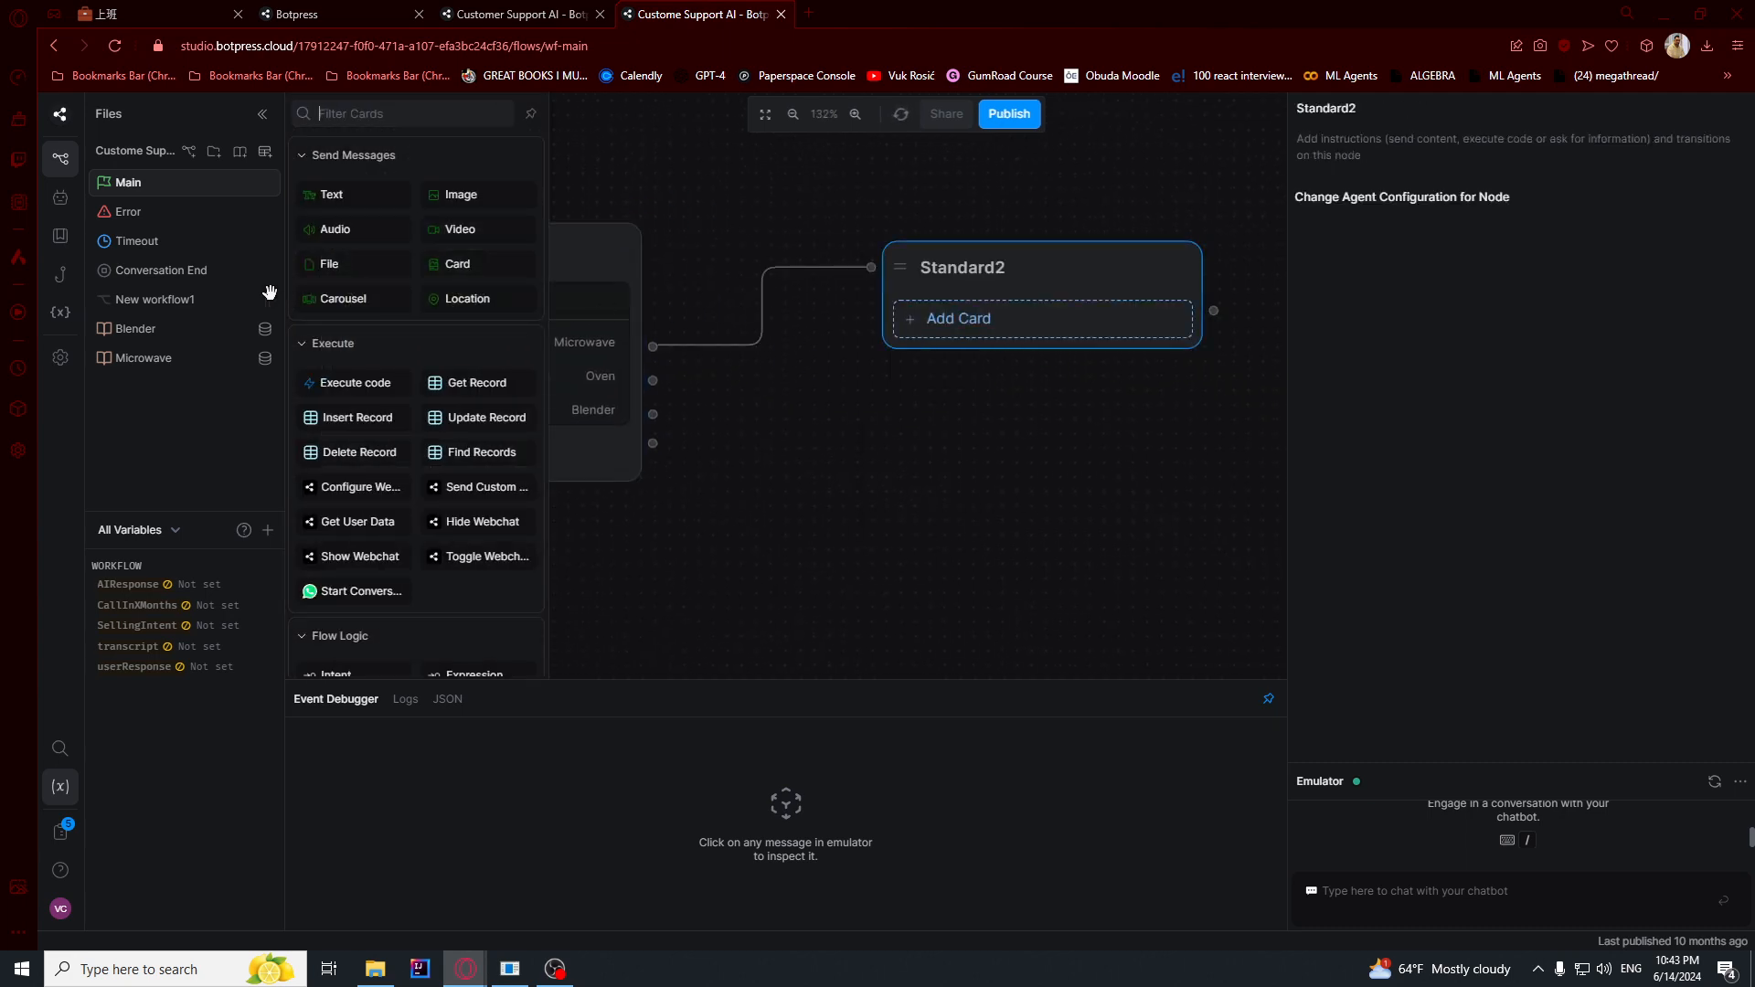
left_click_drag(317, 201, 1012, 341)
type("I am here to answer any question about our microwave!")
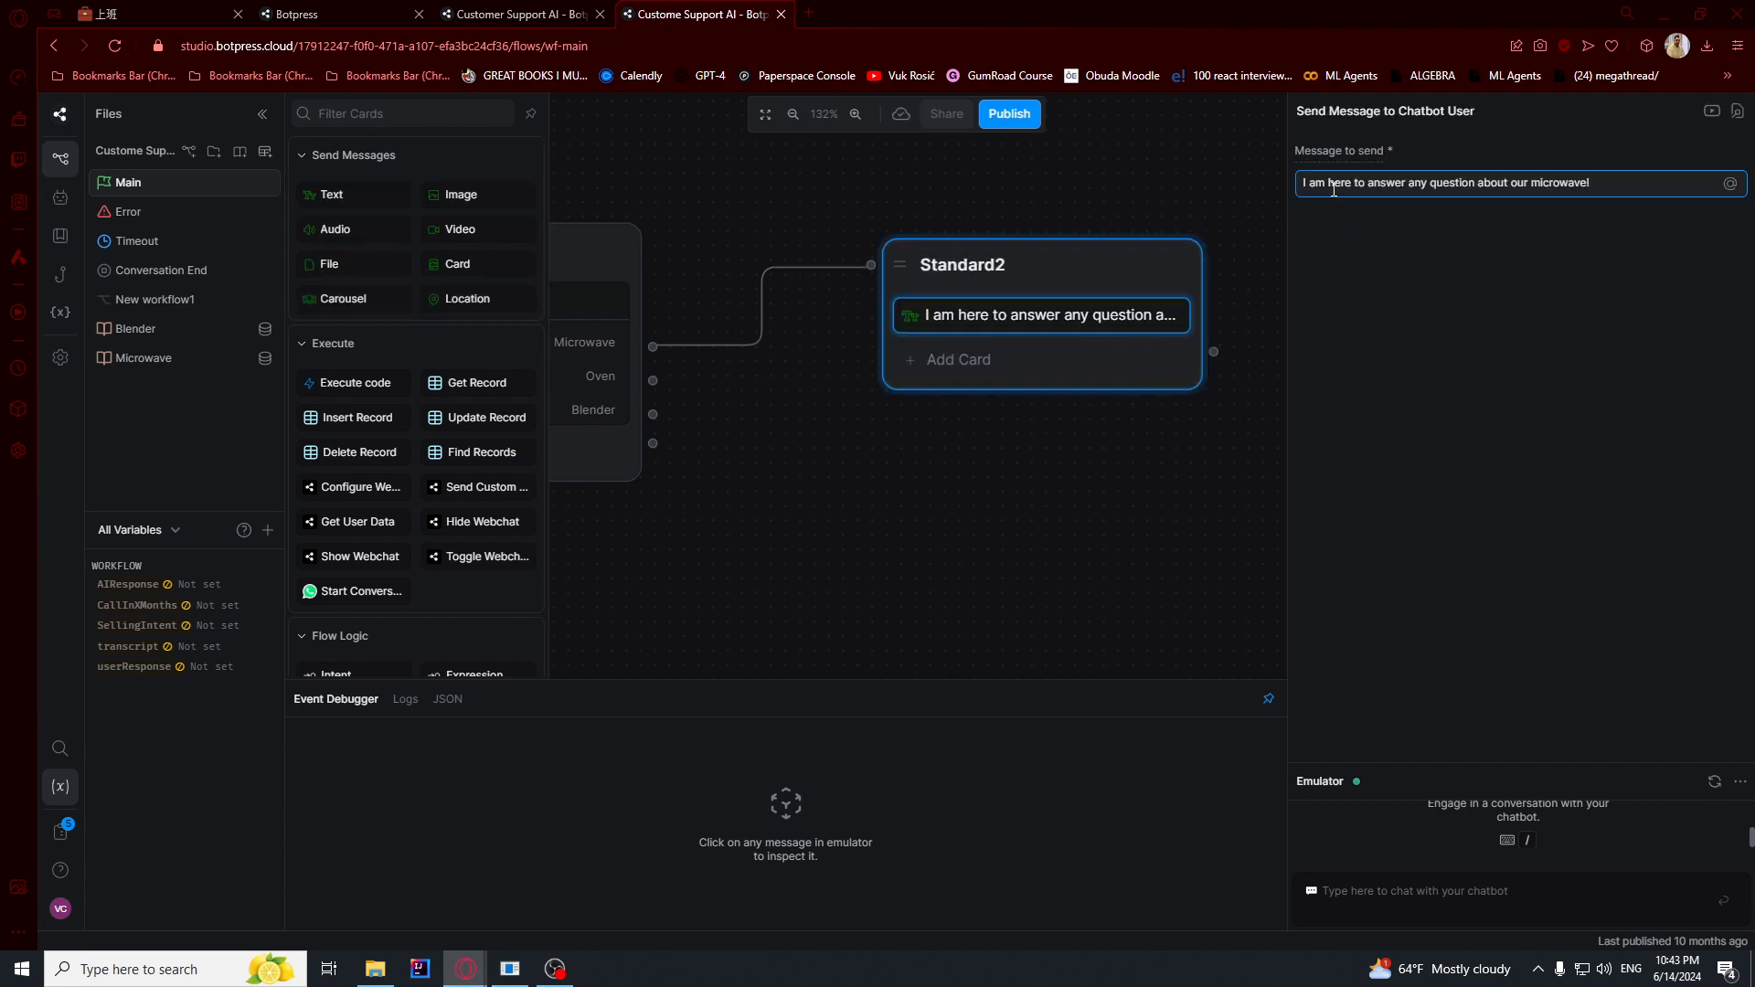
left_click(1652, 178, "shift")
left_click(1585, 184)
- Add a Wait for User Input card below the text message in the Standard2 node and read its description
left_click(946, 363)
scroll(419, 410, "down", 8)
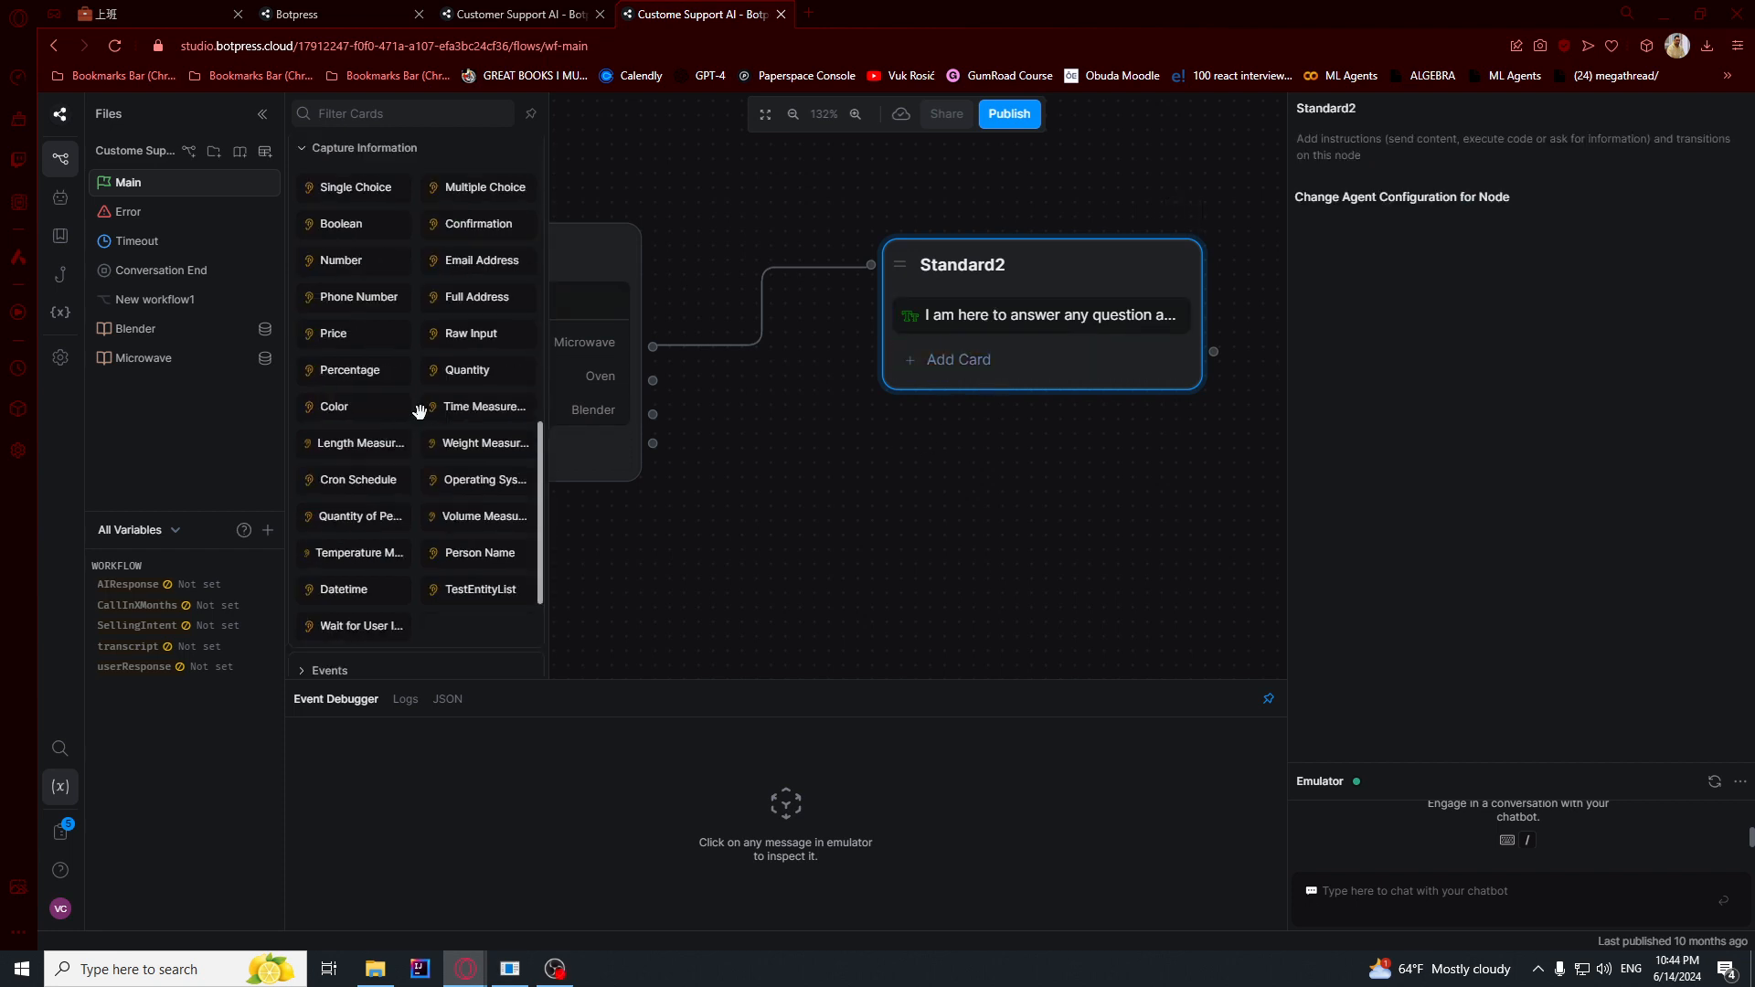
scroll(419, 410, "down", 2)
left_click_drag(828, 403, 1042, 366)
scroll(1471, 139, "down", 1)
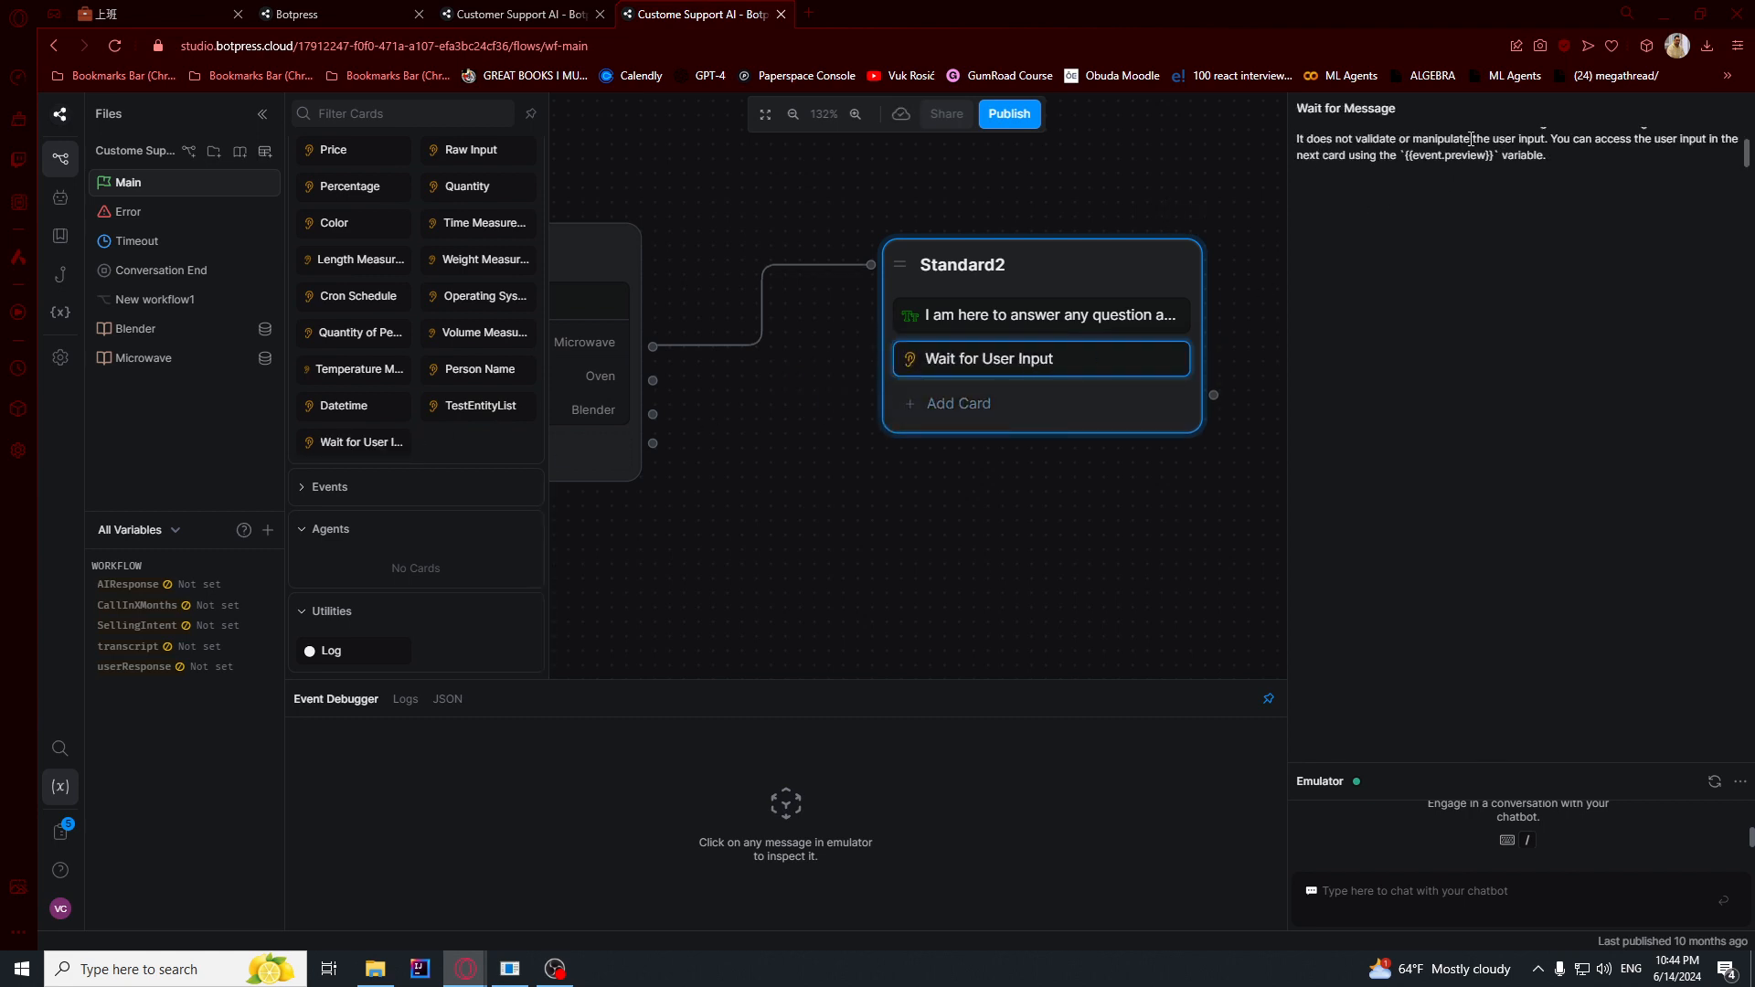
left_click(1470, 139)
scroll(1471, 138, "up", 1)
scroll(1470, 139, "down", 1)
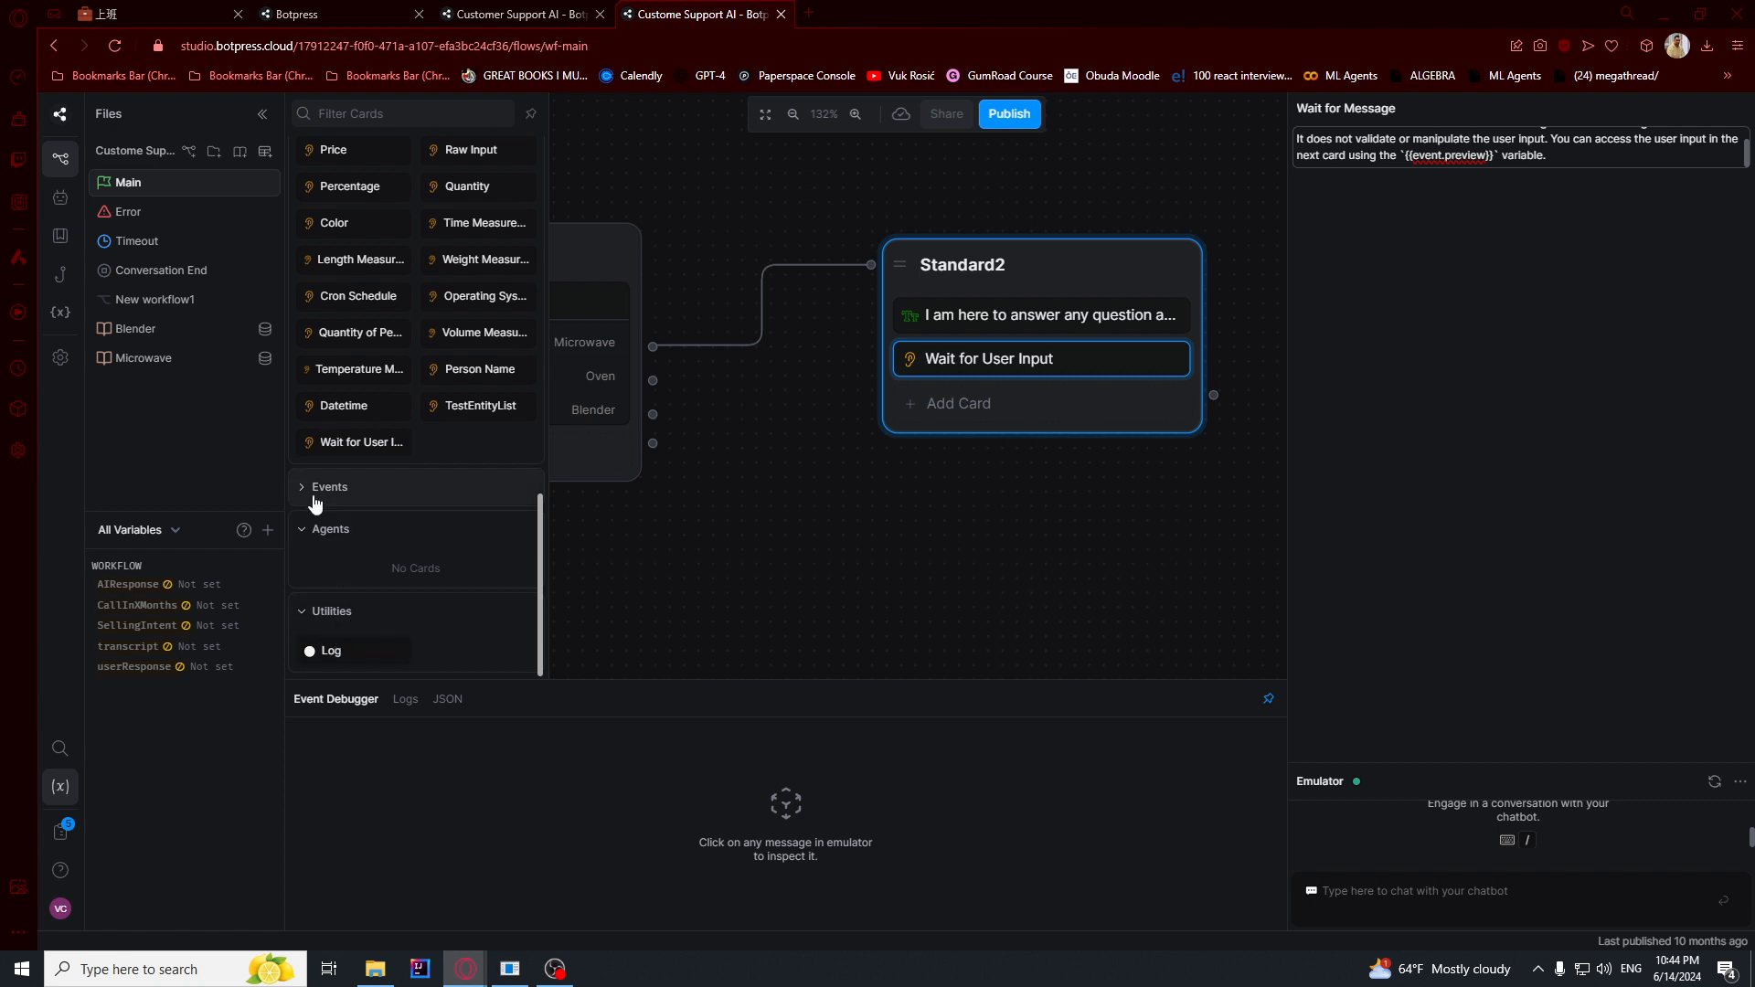
- Enable the Knowledge Agent, look through its configuration and close its settings
scroll(334, 539, "up", 6)
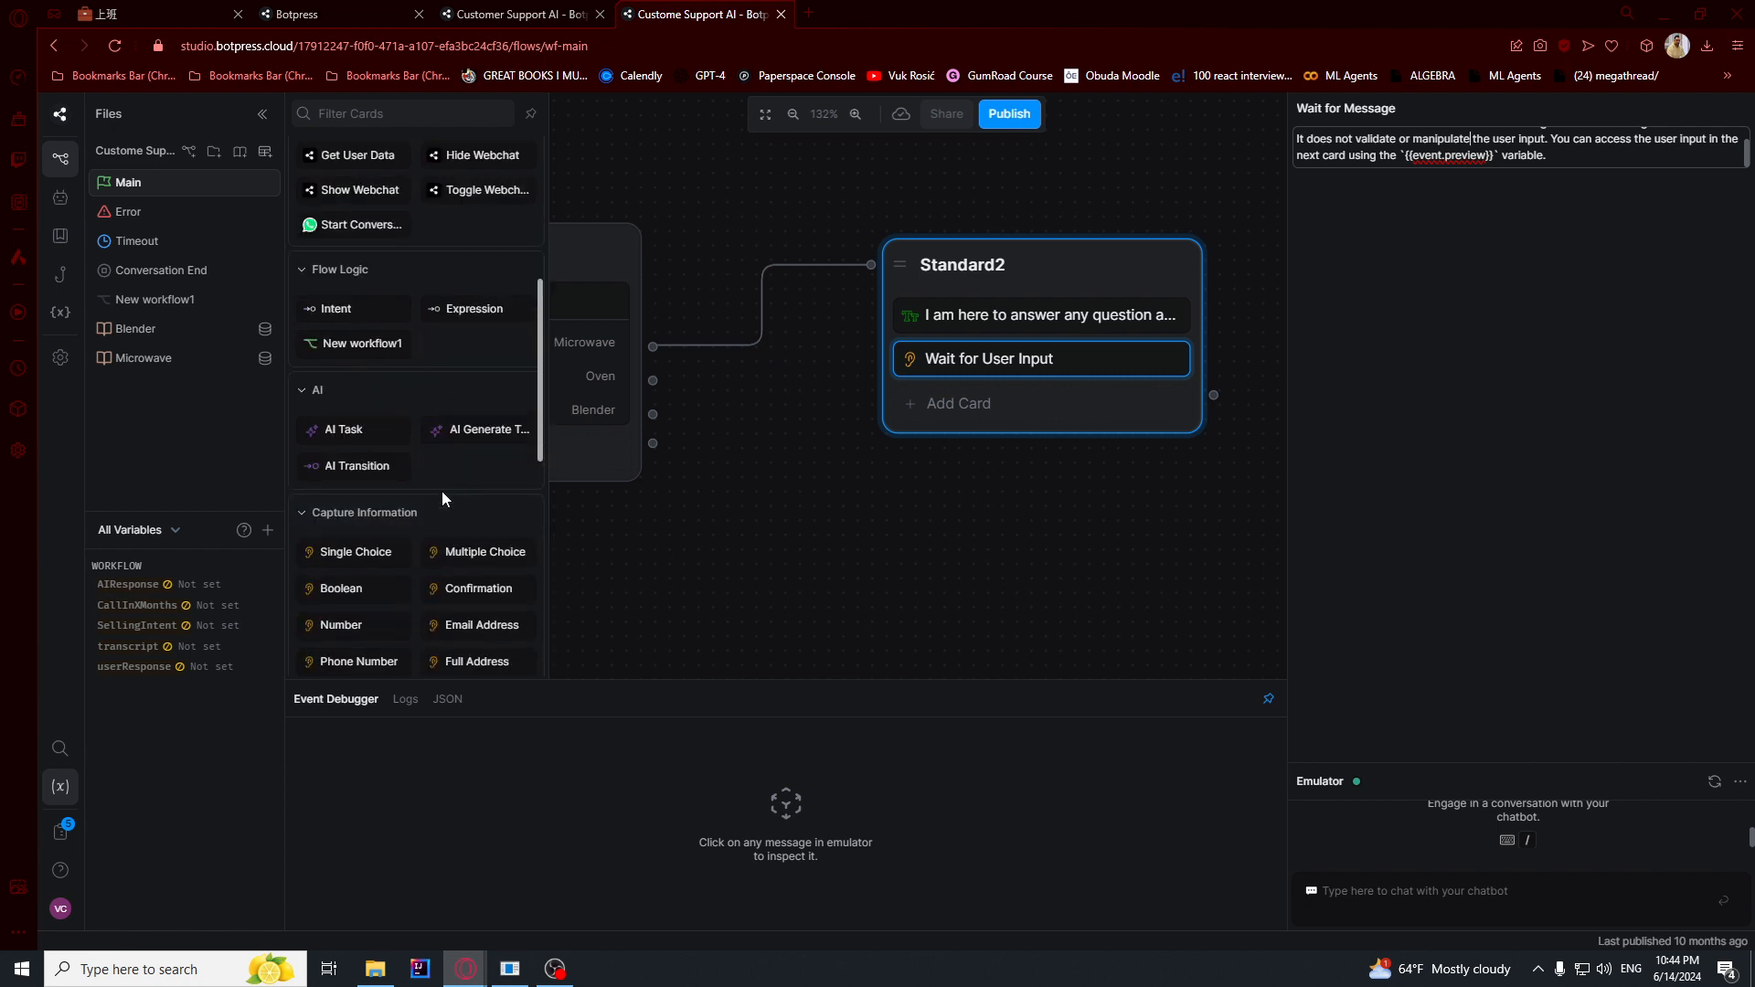
scroll(441, 494, "up", 3)
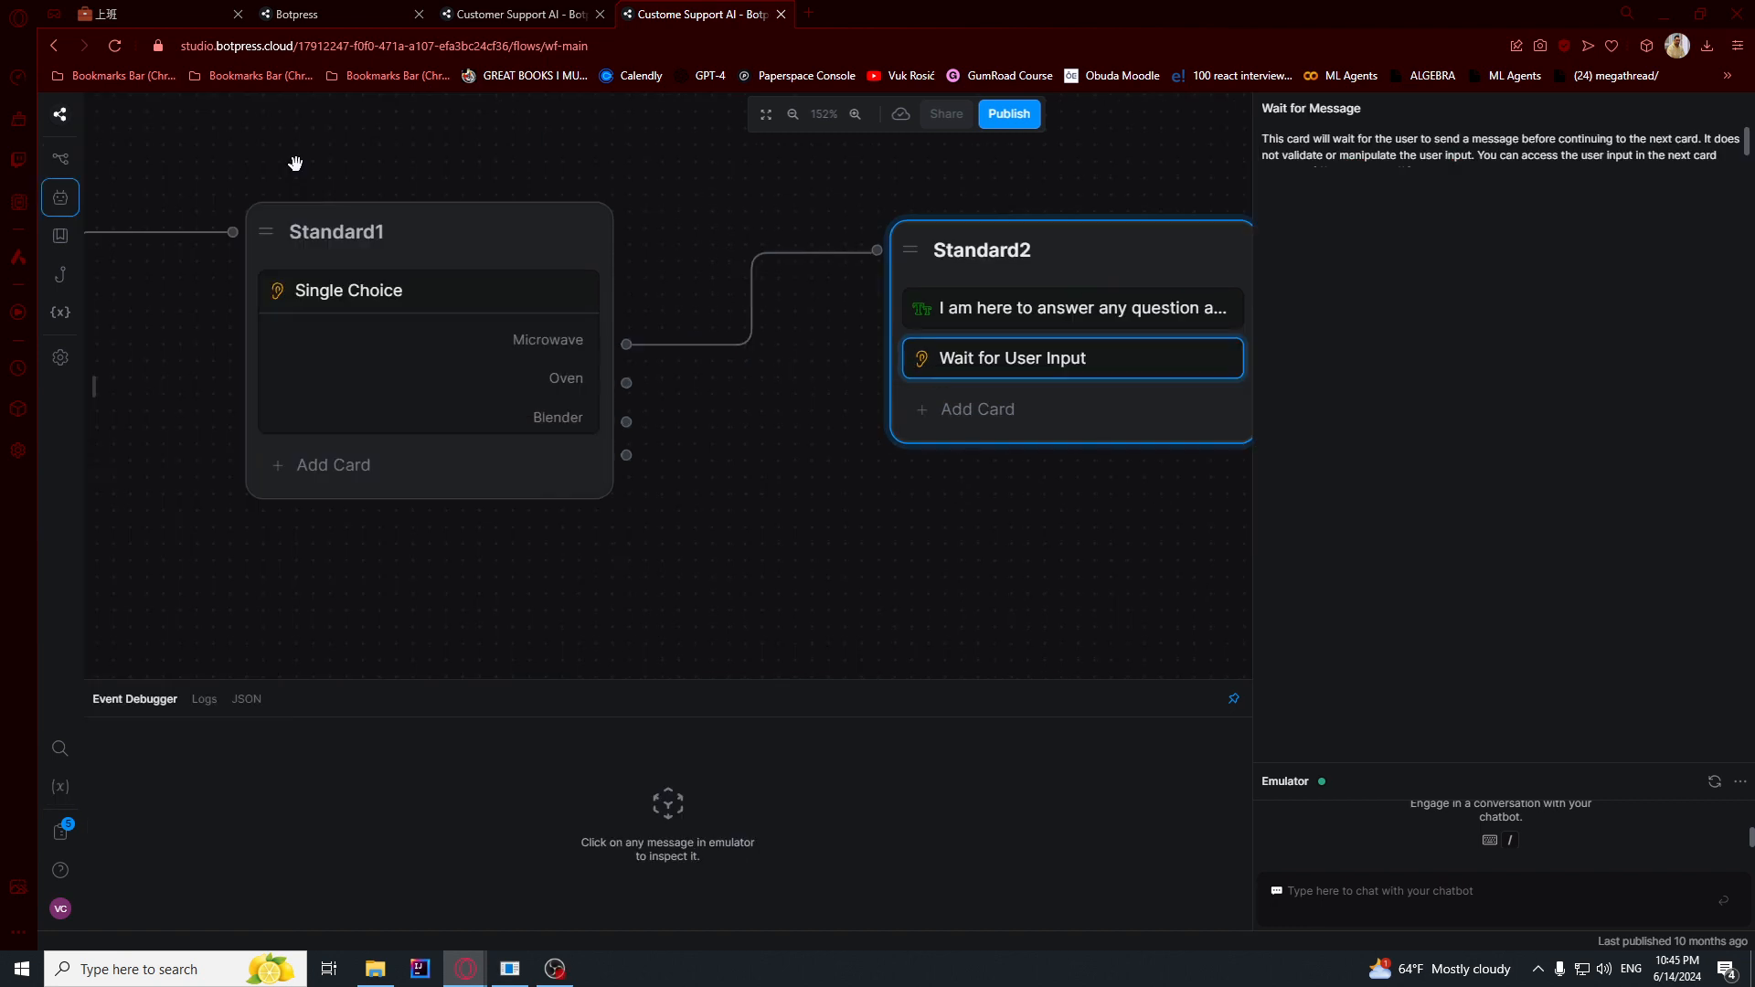
left_click(62, 199)
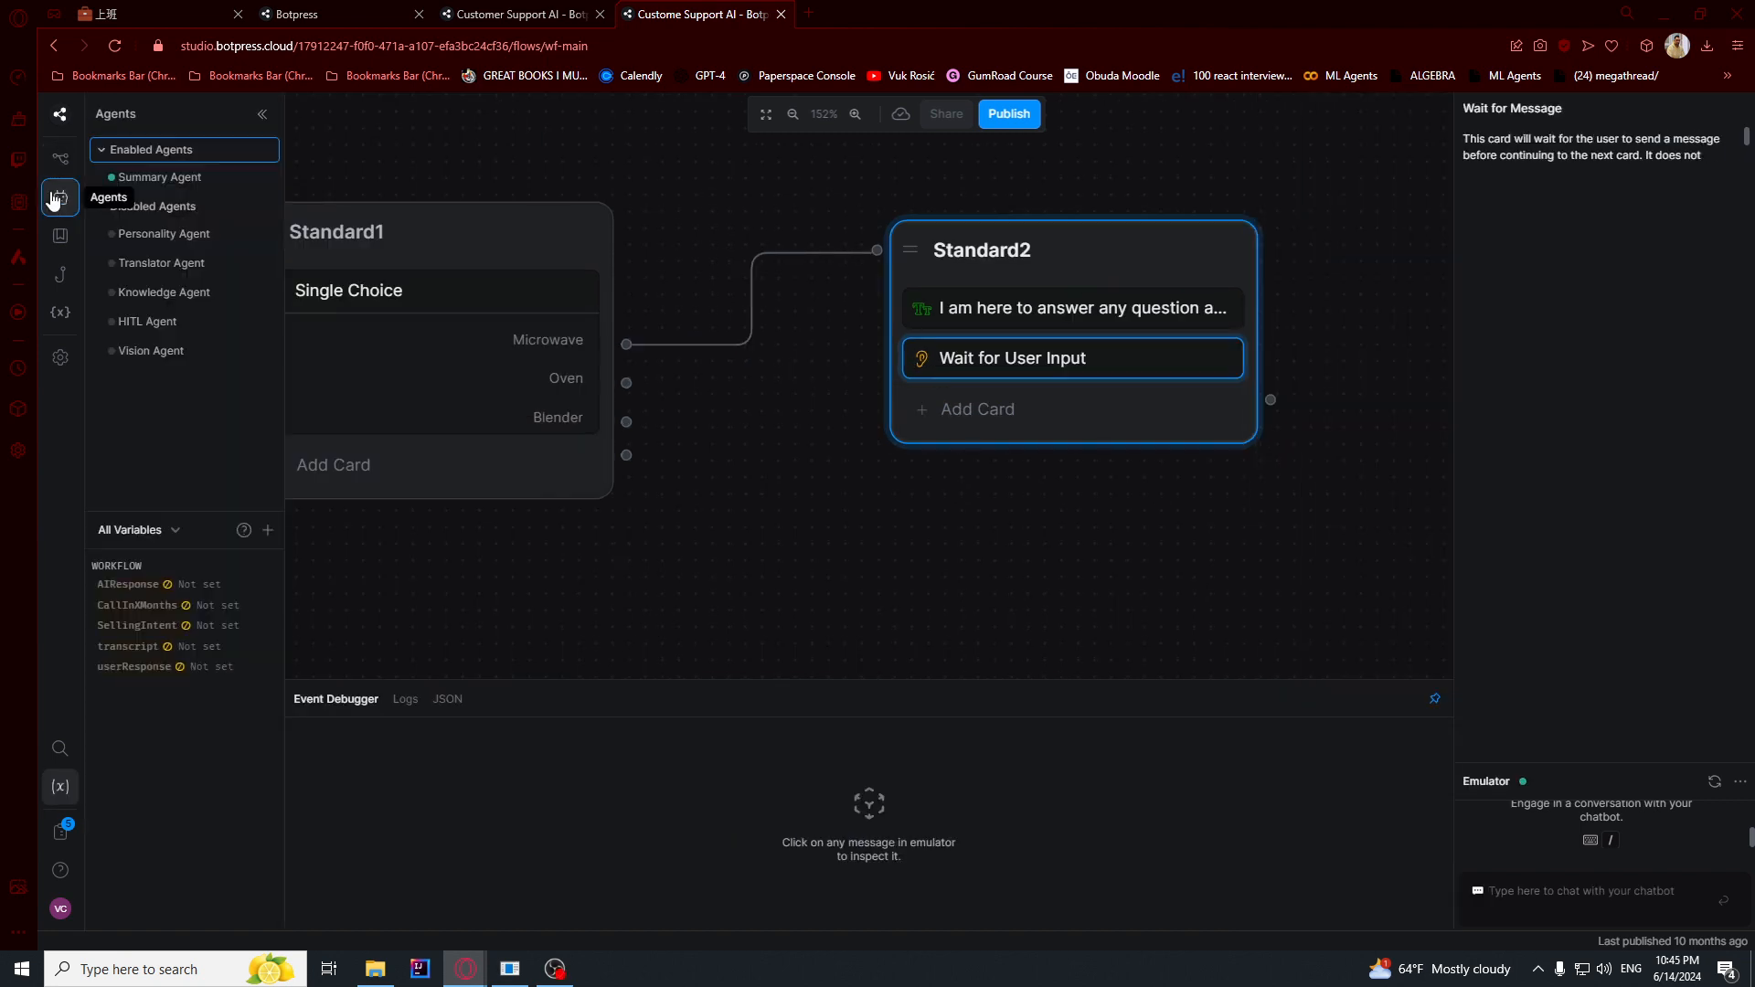
left_click(60, 158)
left_click(60, 198)
left_click(151, 292)
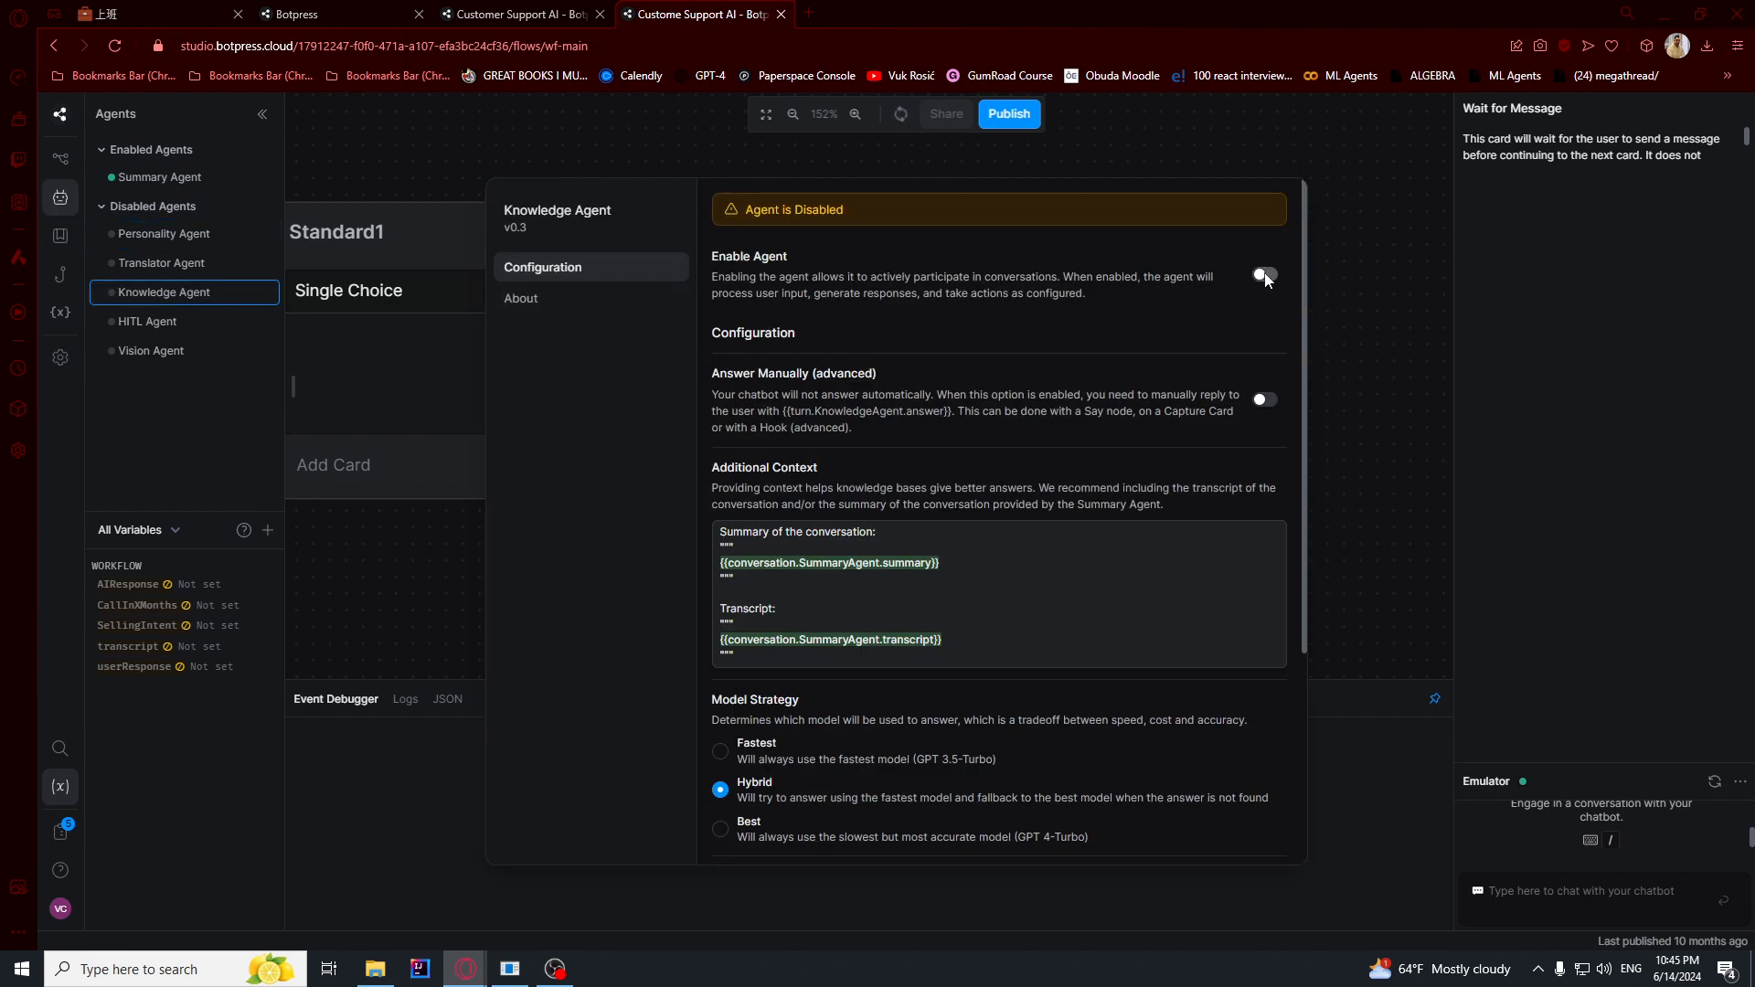
left_click(1264, 275)
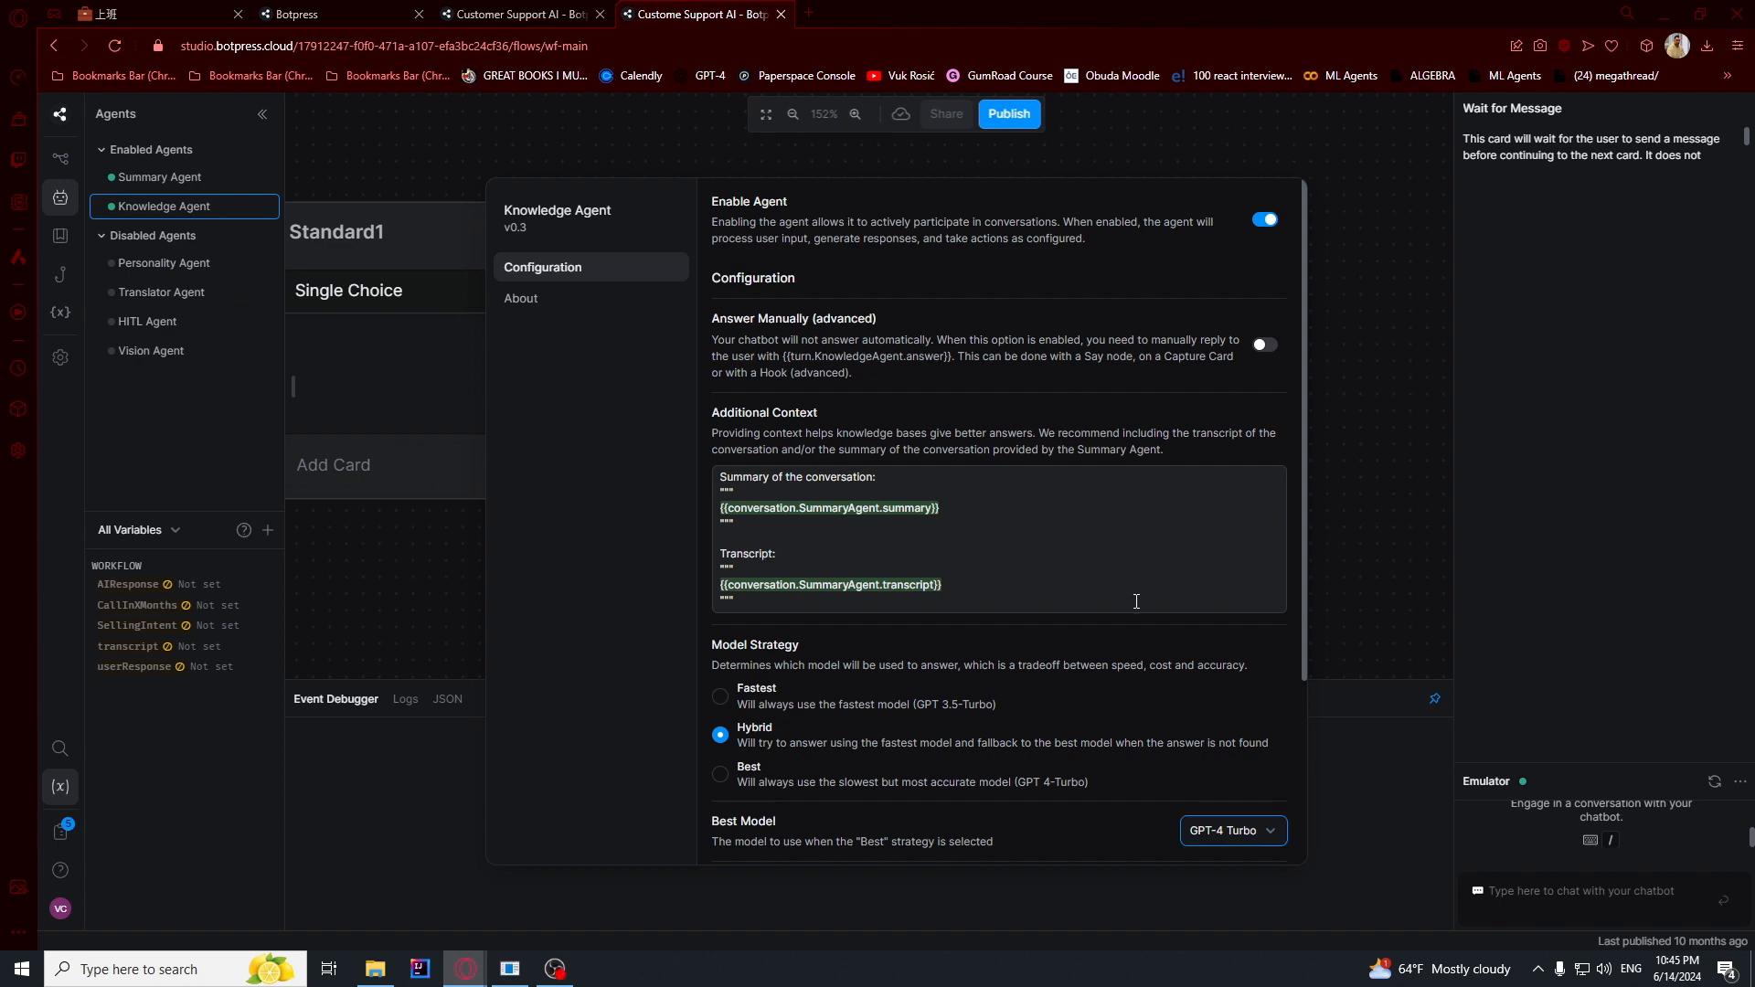
scroll(1136, 601, "down", 3)
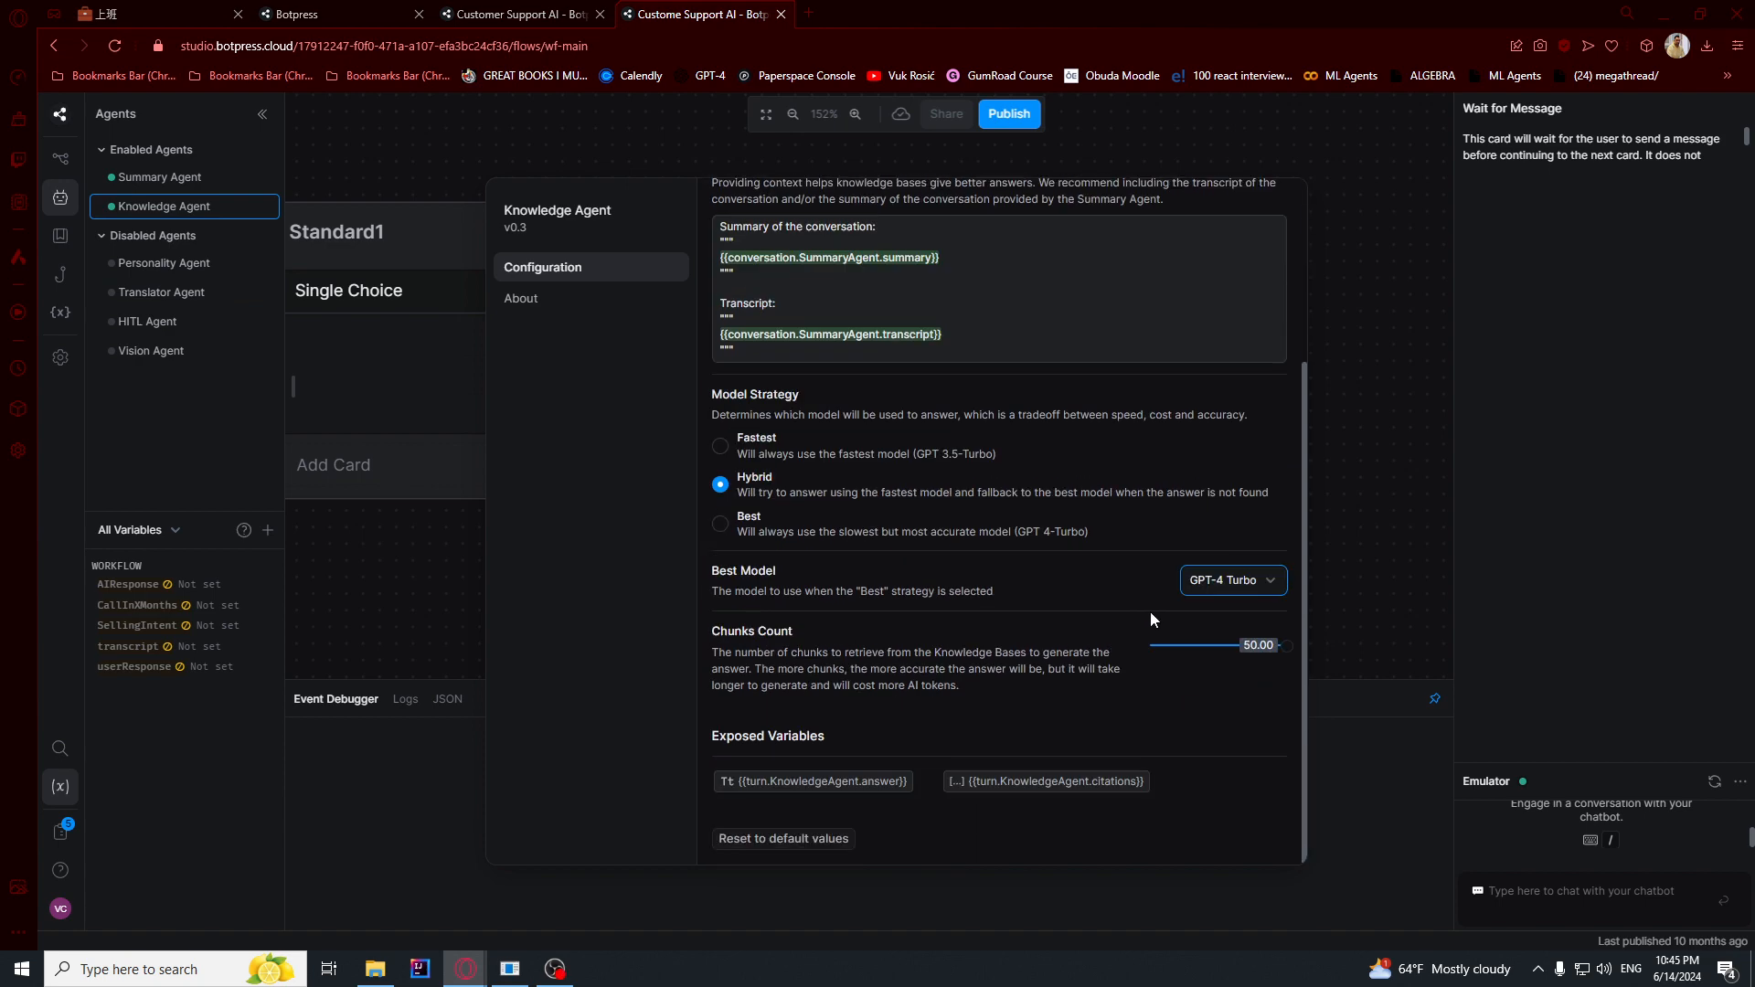
left_click(1358, 454)
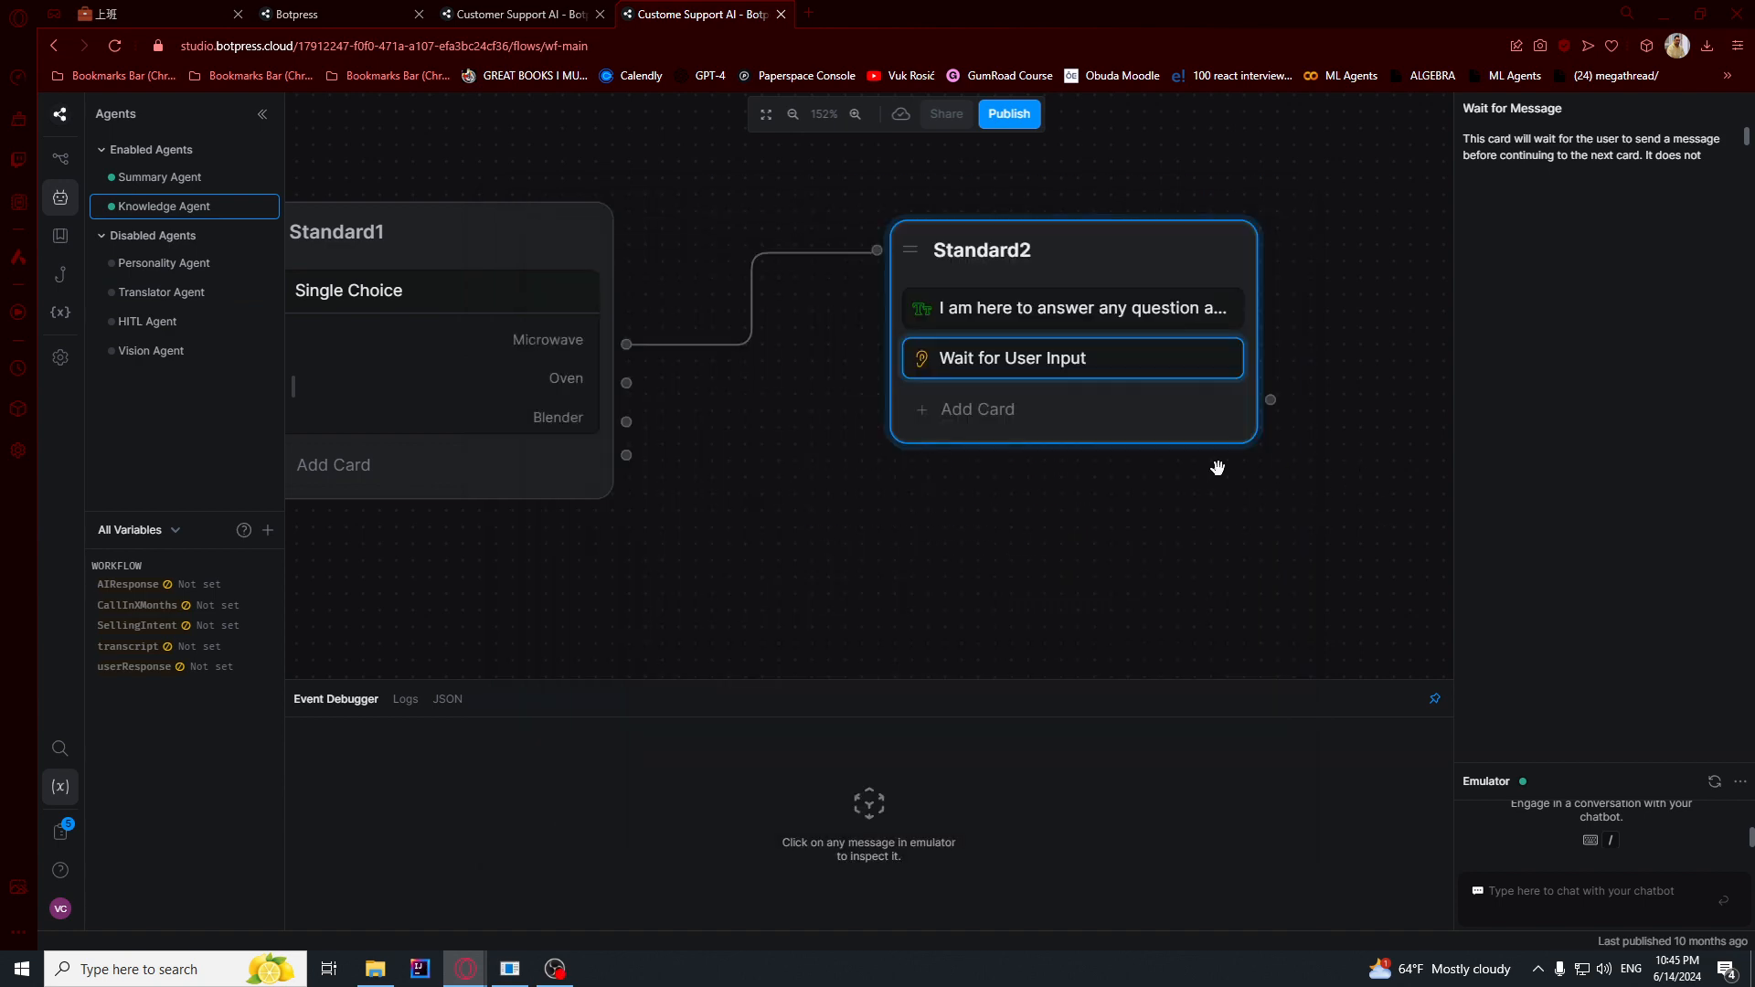
- Add a Query Knowledge Bases card to Standard2 and paste the microwave answering prompt with {{event.preview}} as the user's input into its query
left_click(56, 163)
left_click(987, 437)
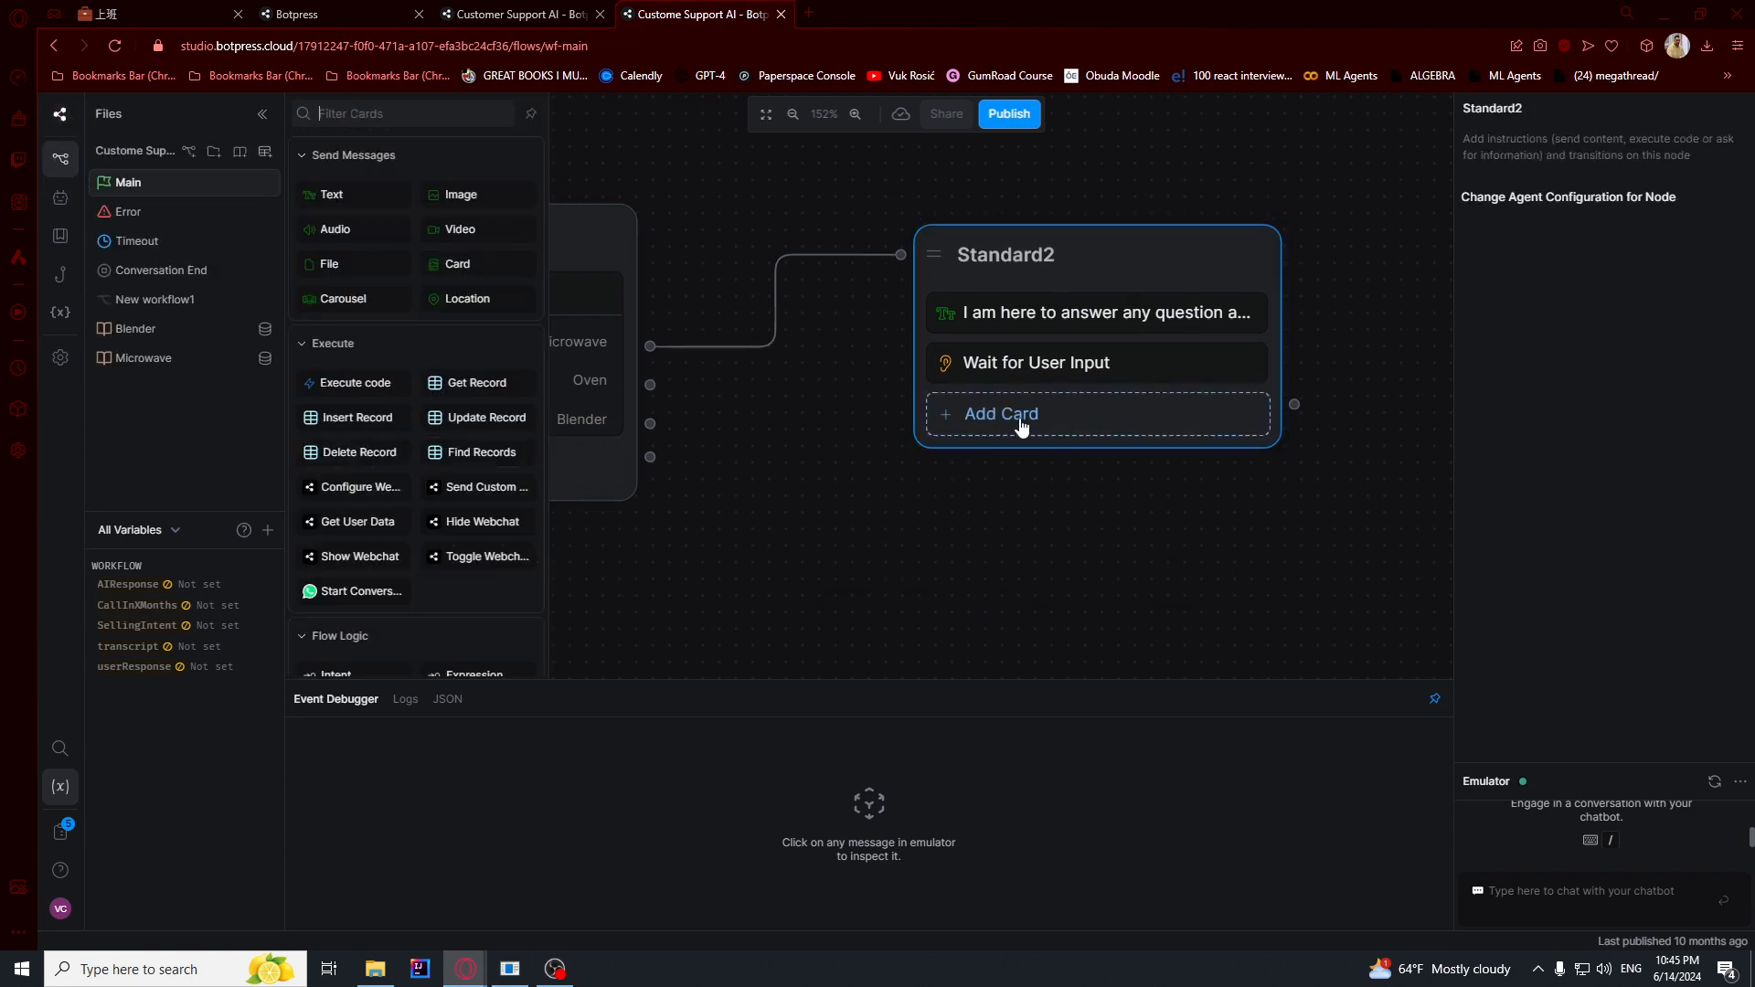
scroll(402, 476, "down", 10)
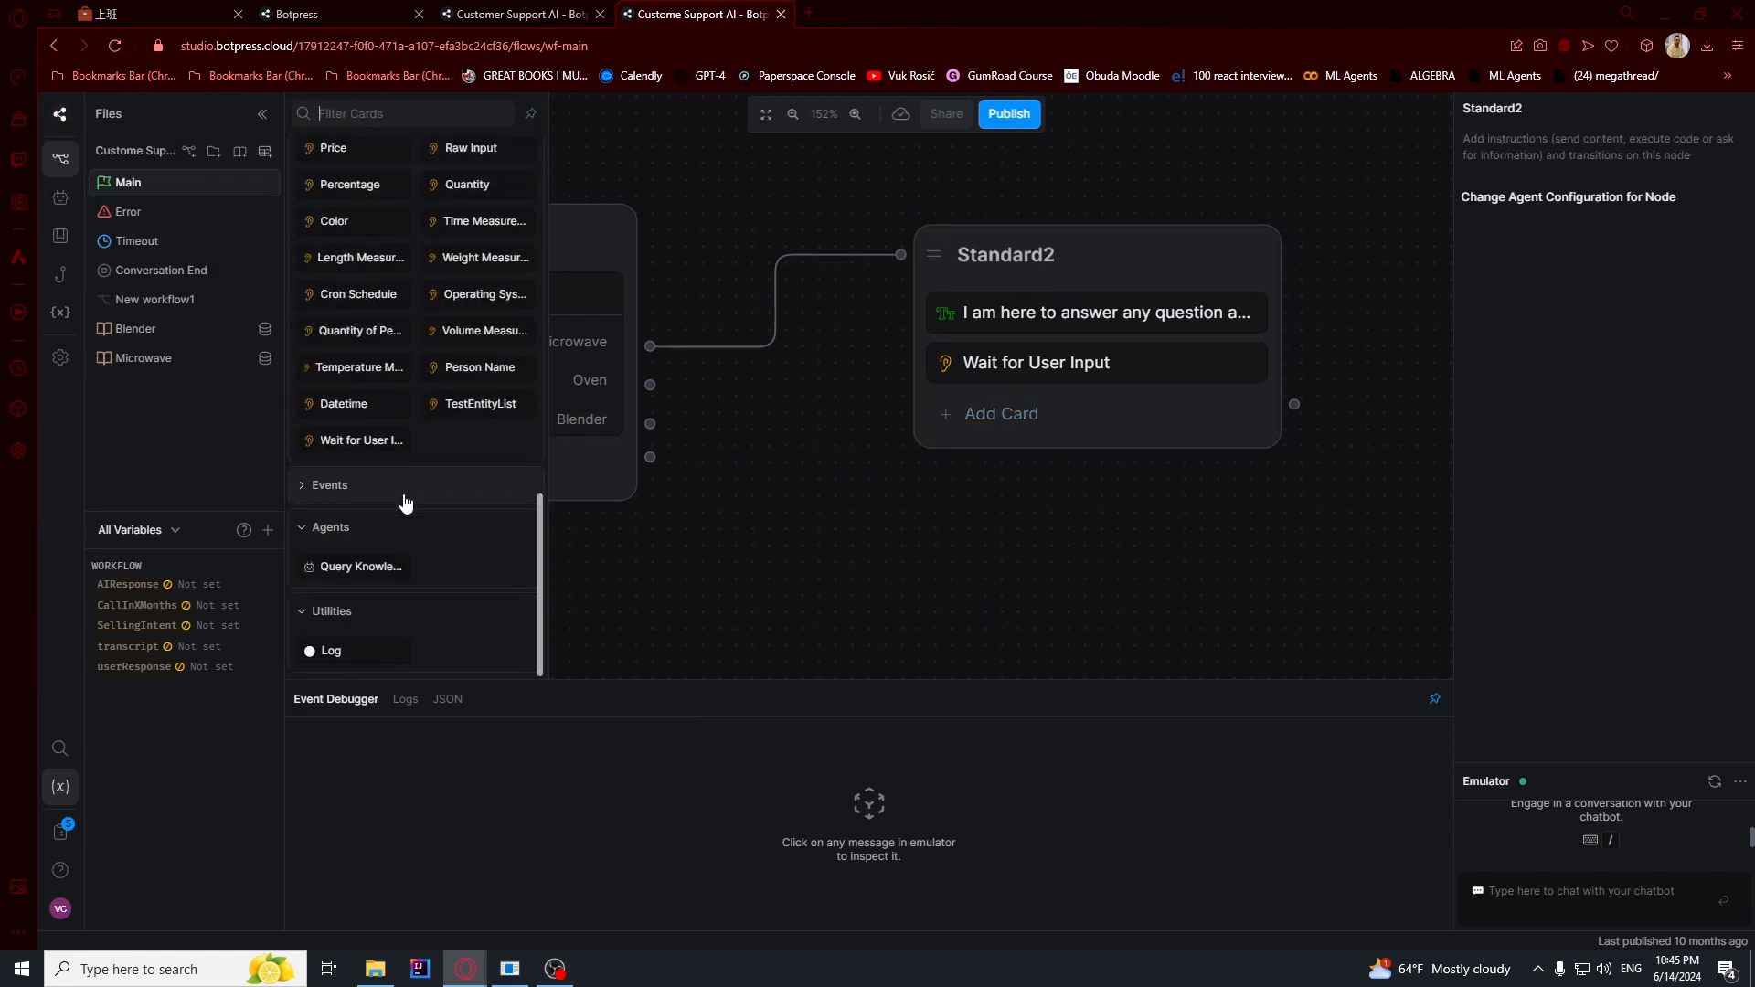
left_click_drag(361, 567, 1049, 415)
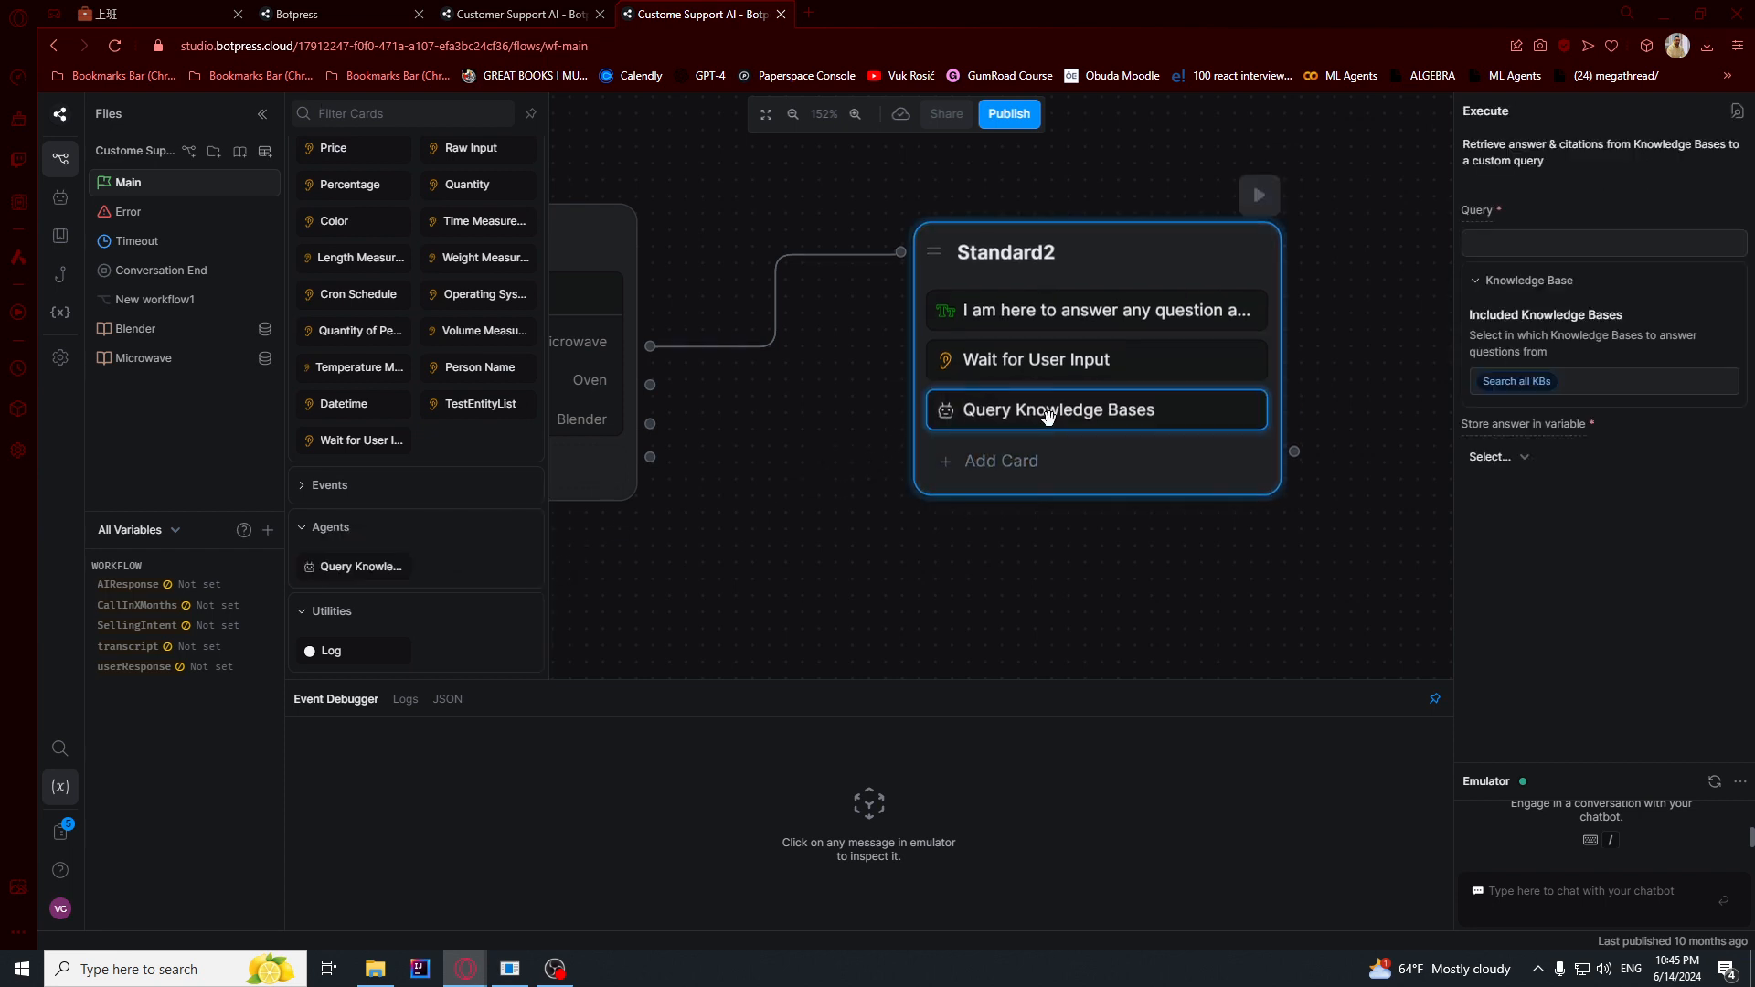
left_click(1505, 242)
type("This is user's input: {{event.preview}}  Answer the question about the microwave based on this user input. Do not do anything else but aswer the quesion about the microwave according to the data from the knowledge base. If there is no data that answers this question or the question is not about the microwave, just apologize and offer user to continue.")
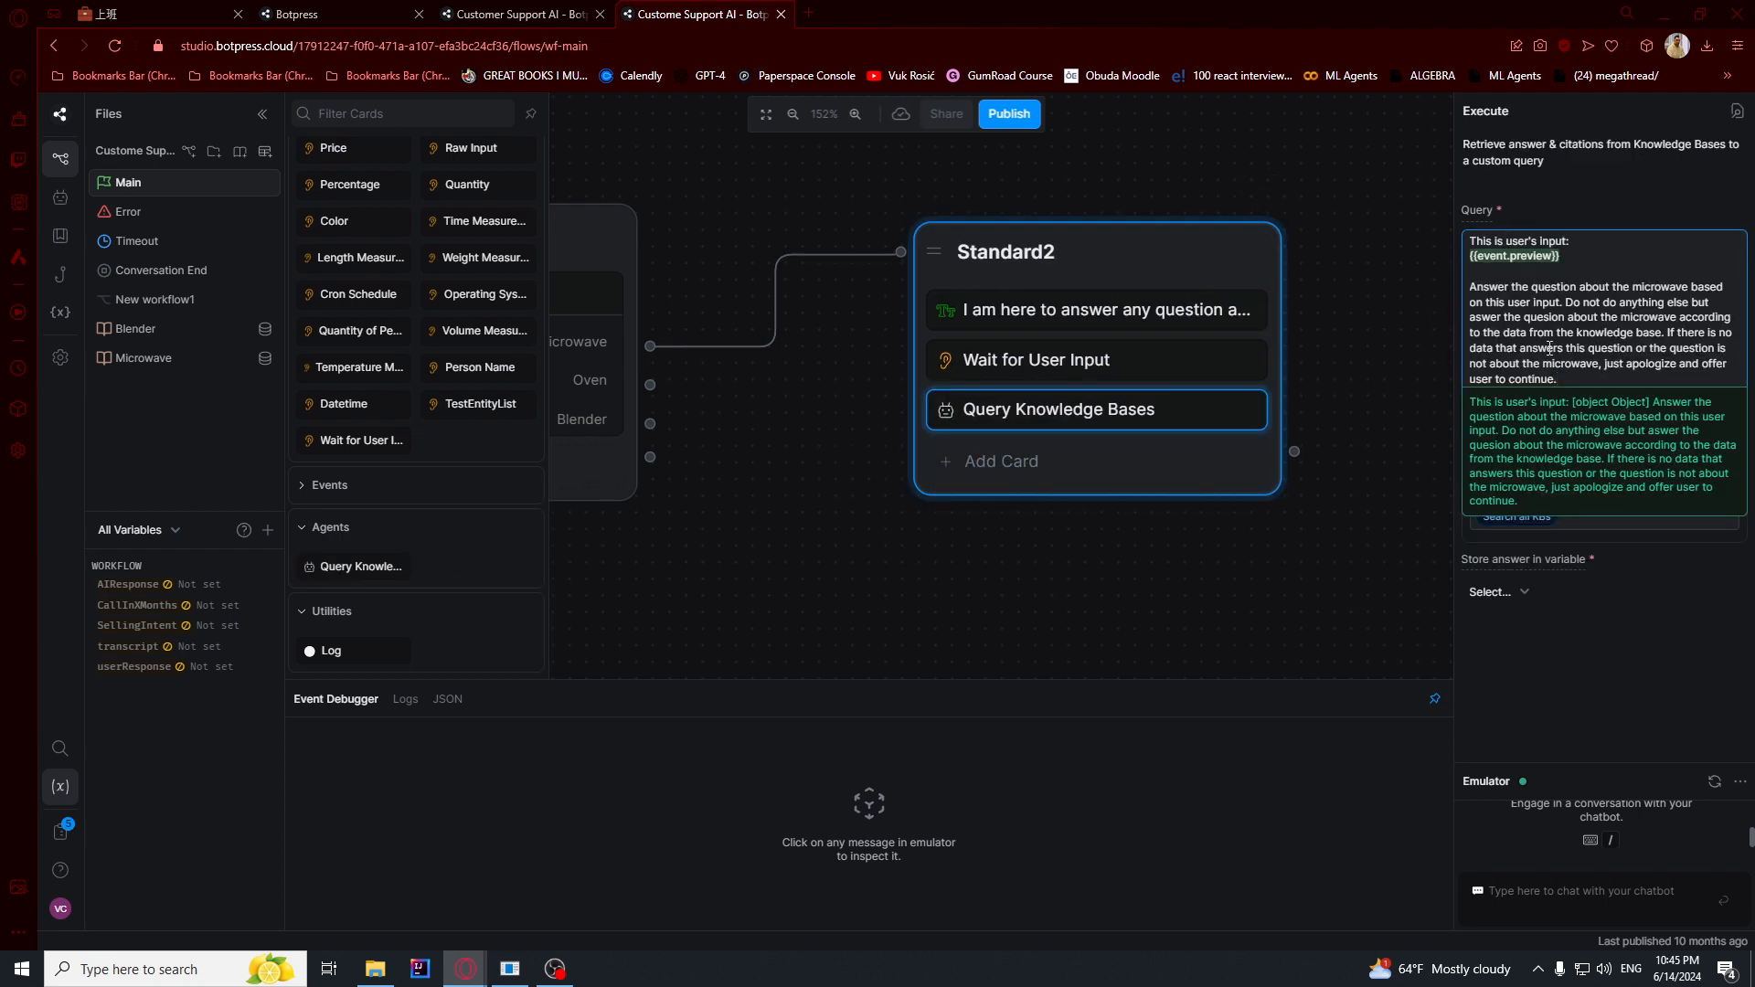
left_click_drag(1557, 379, 1437, 242)
left_click(1564, 239)
type("{{")
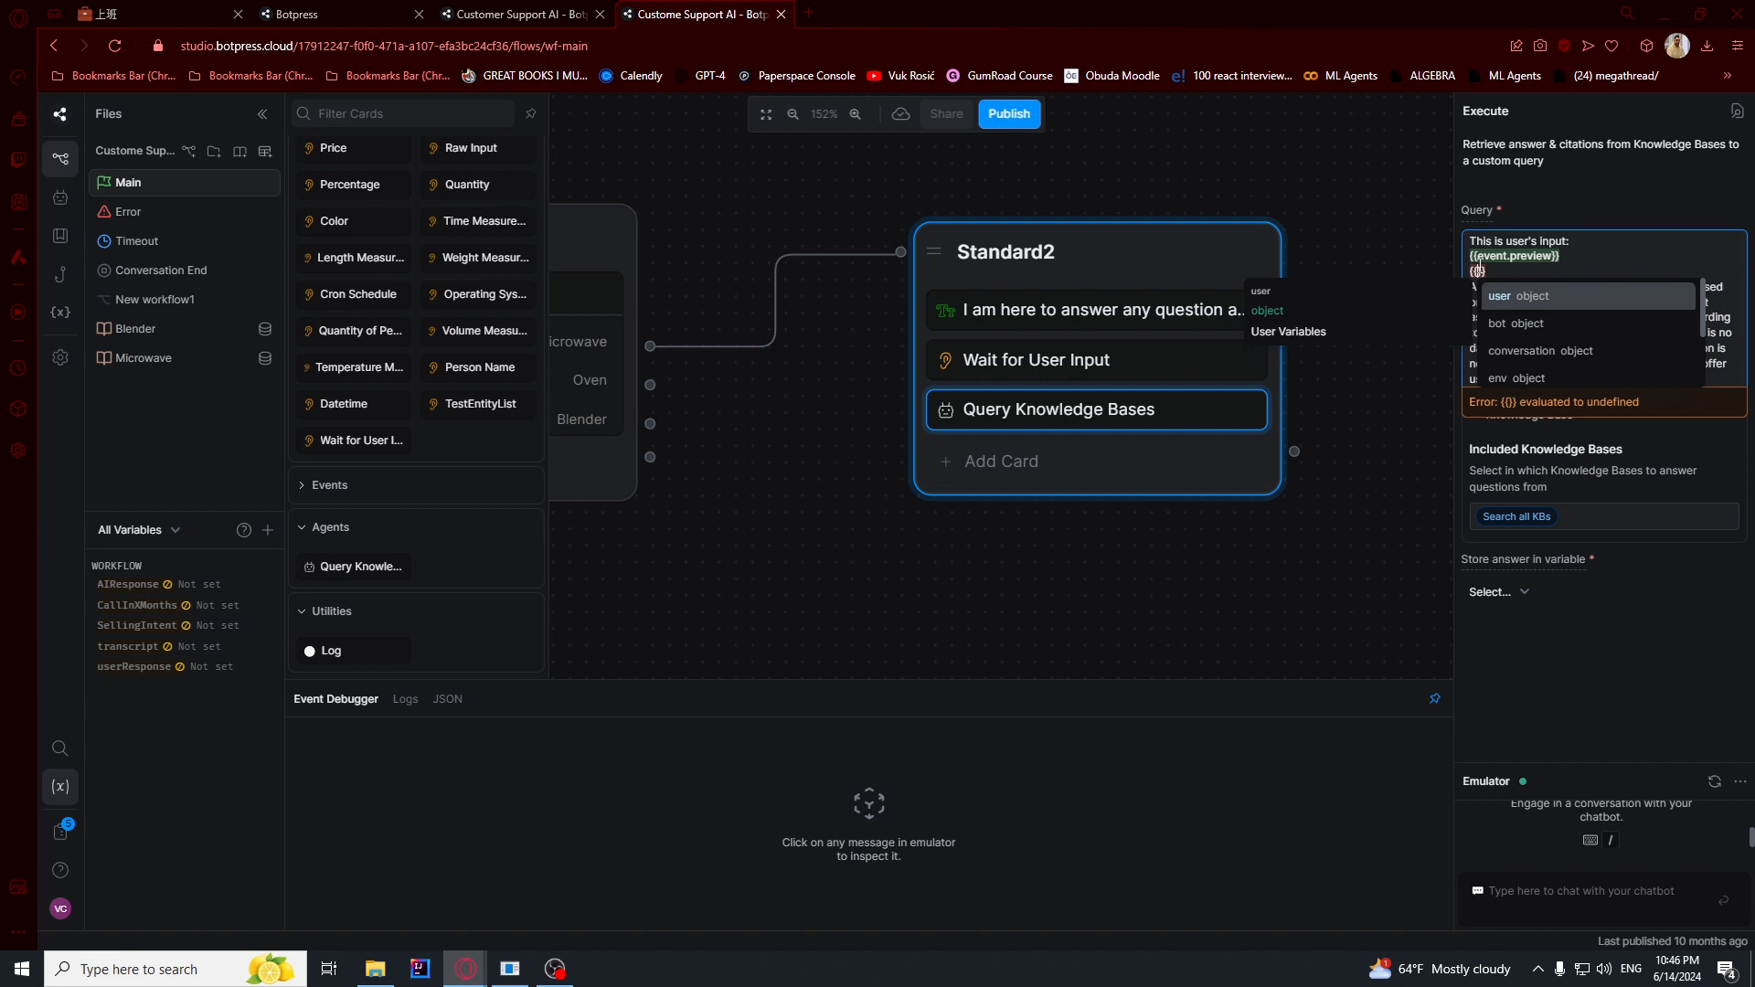
type("event.")
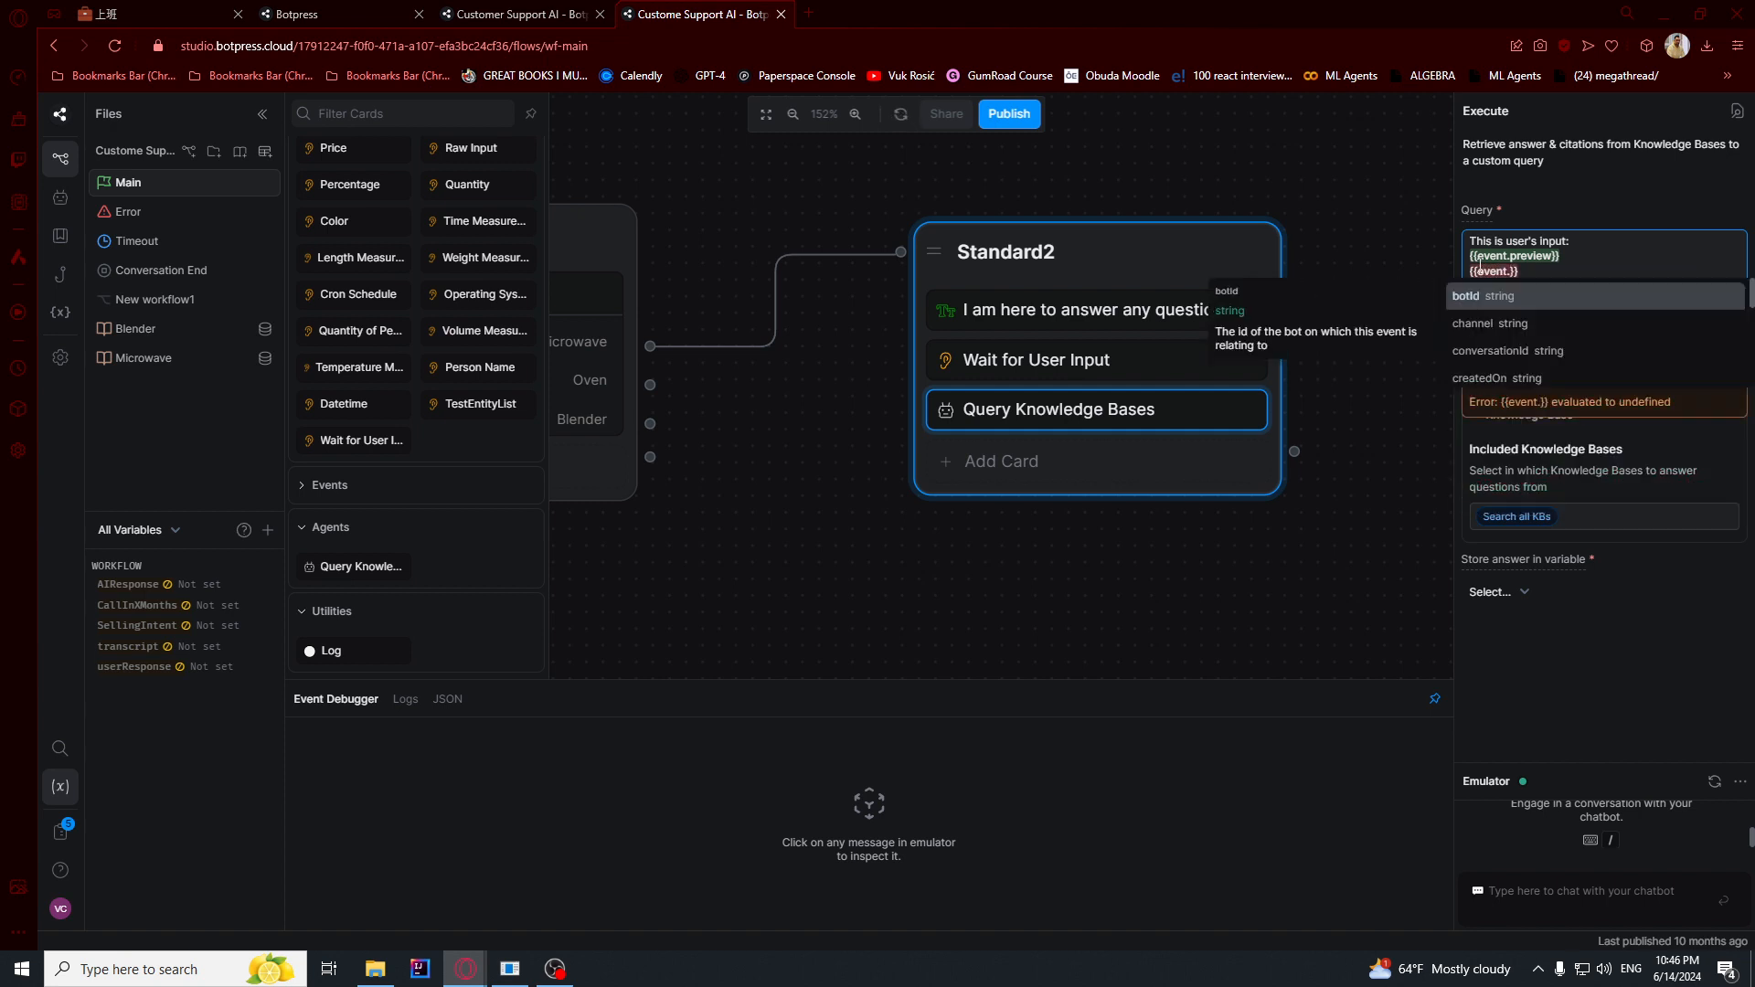
type("preview")
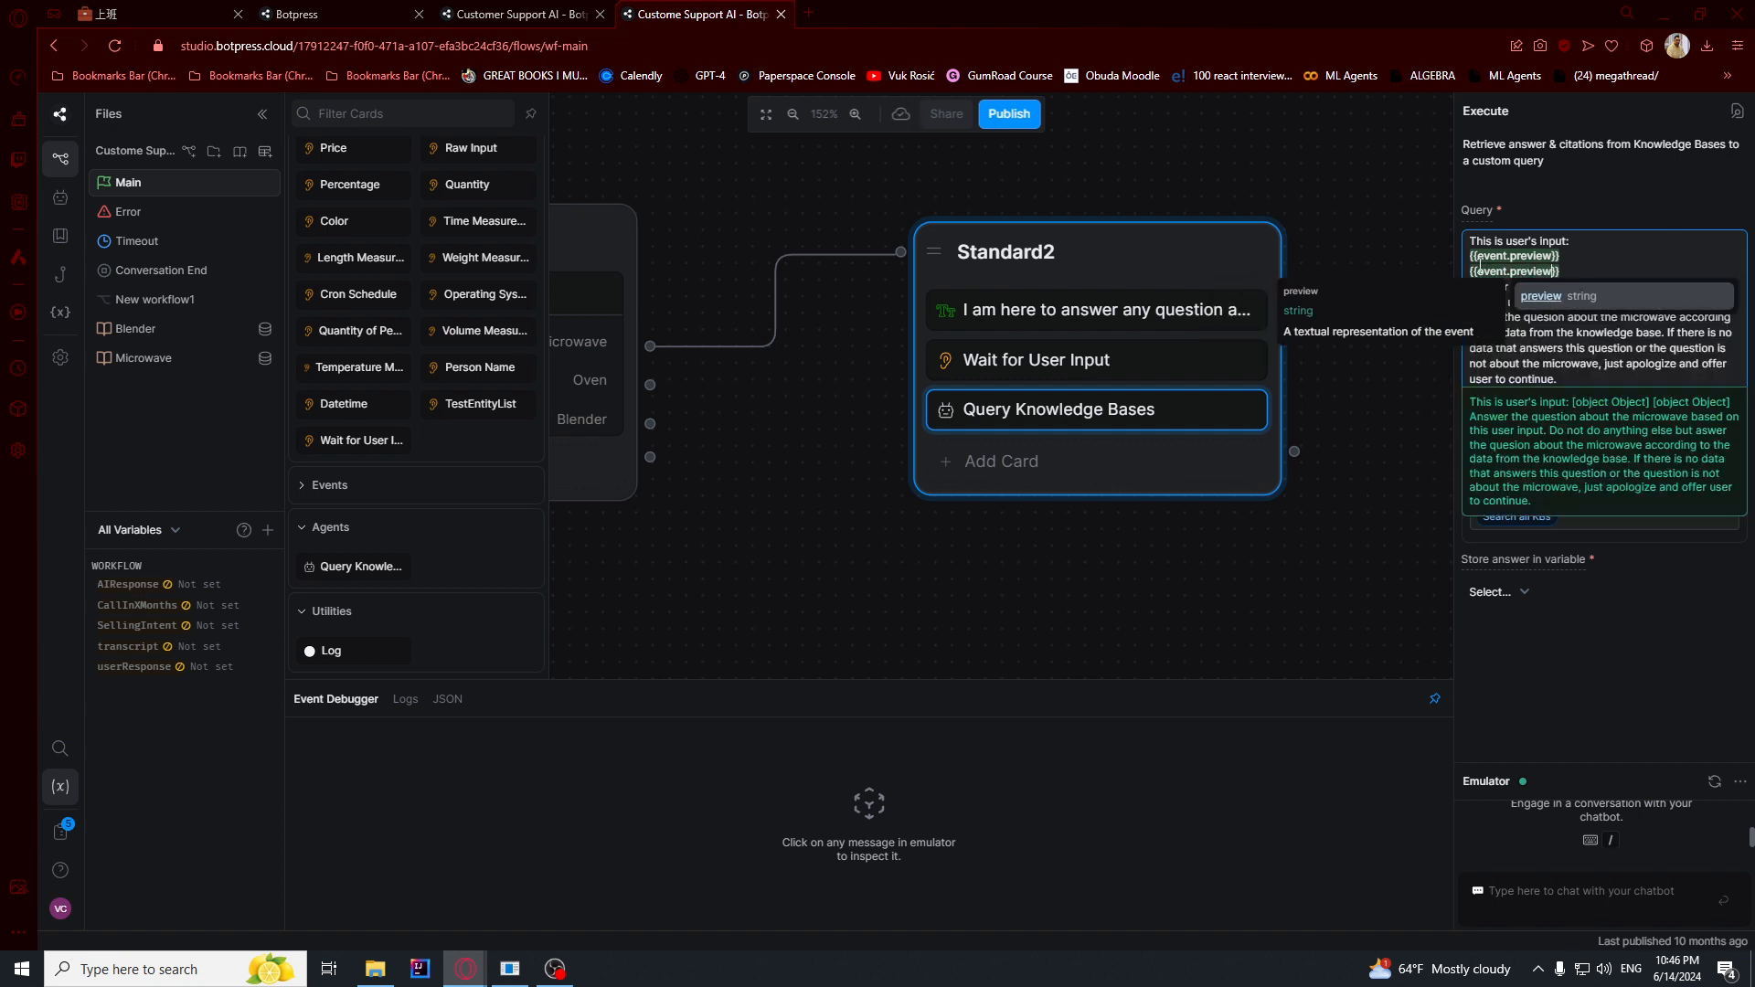
left_click_drag(1566, 266, 1455, 275)
key("BackSpace")
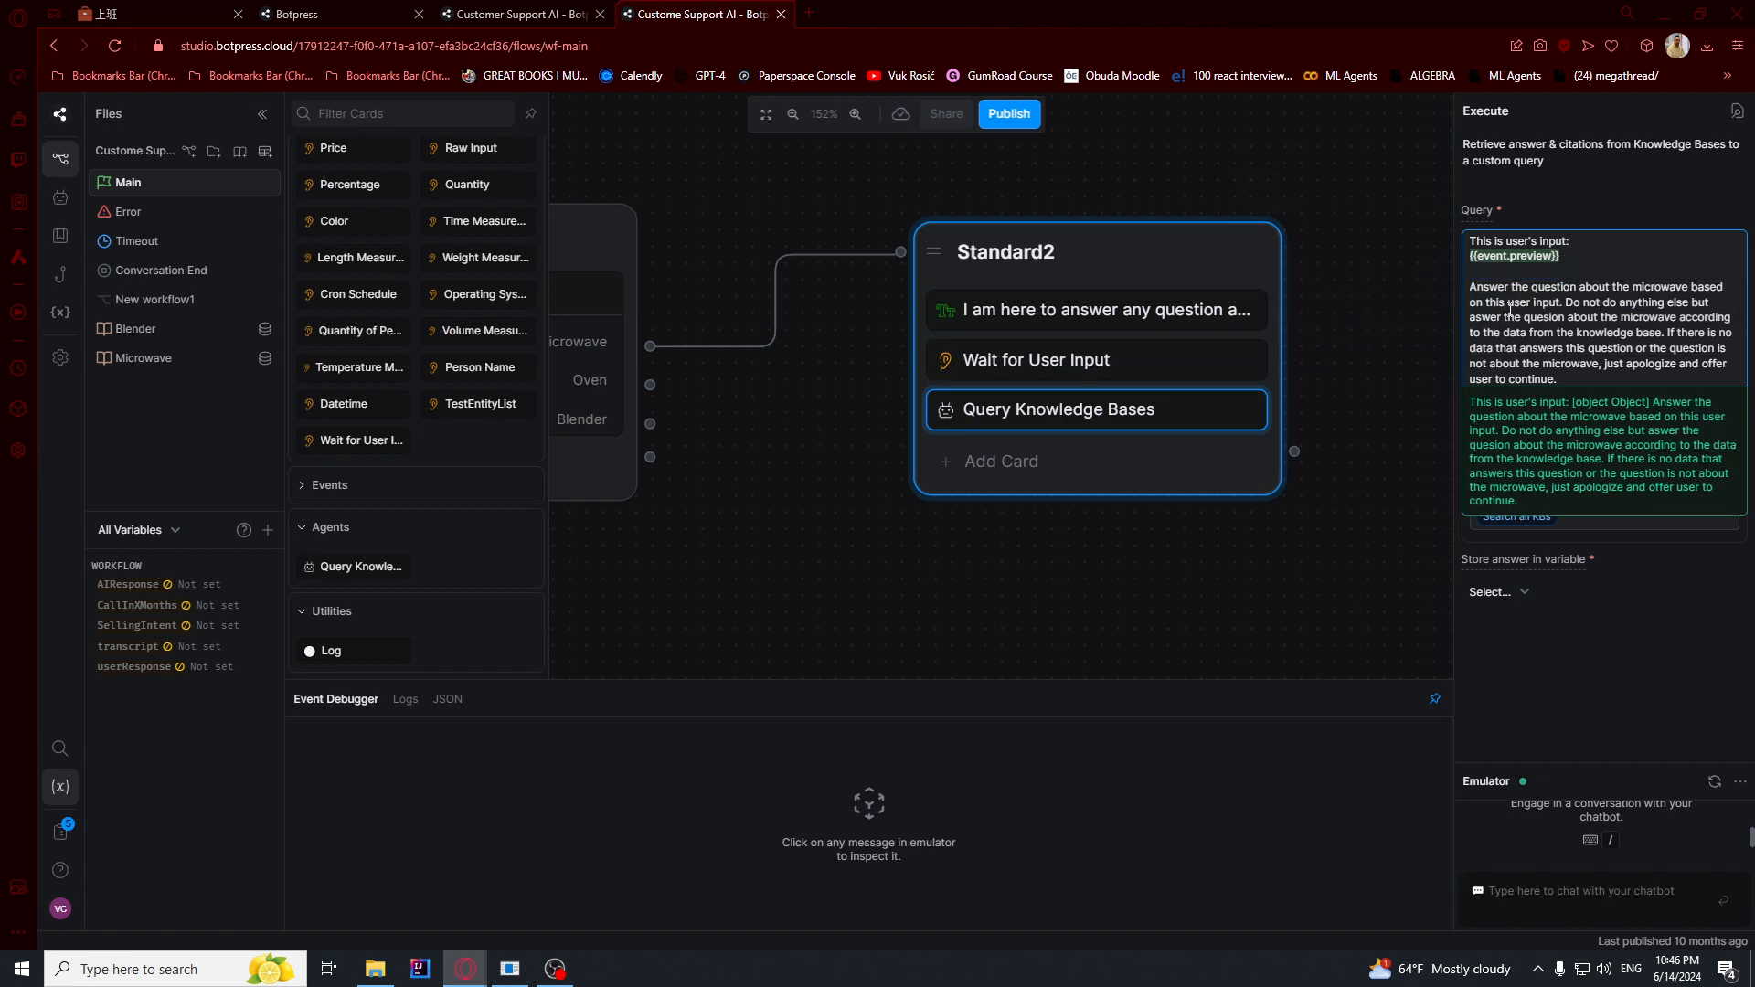
- Check the Wait for User Input description, then limit the Query Knowledge Bases card to the Microwave knowledge base
left_click(1075, 363)
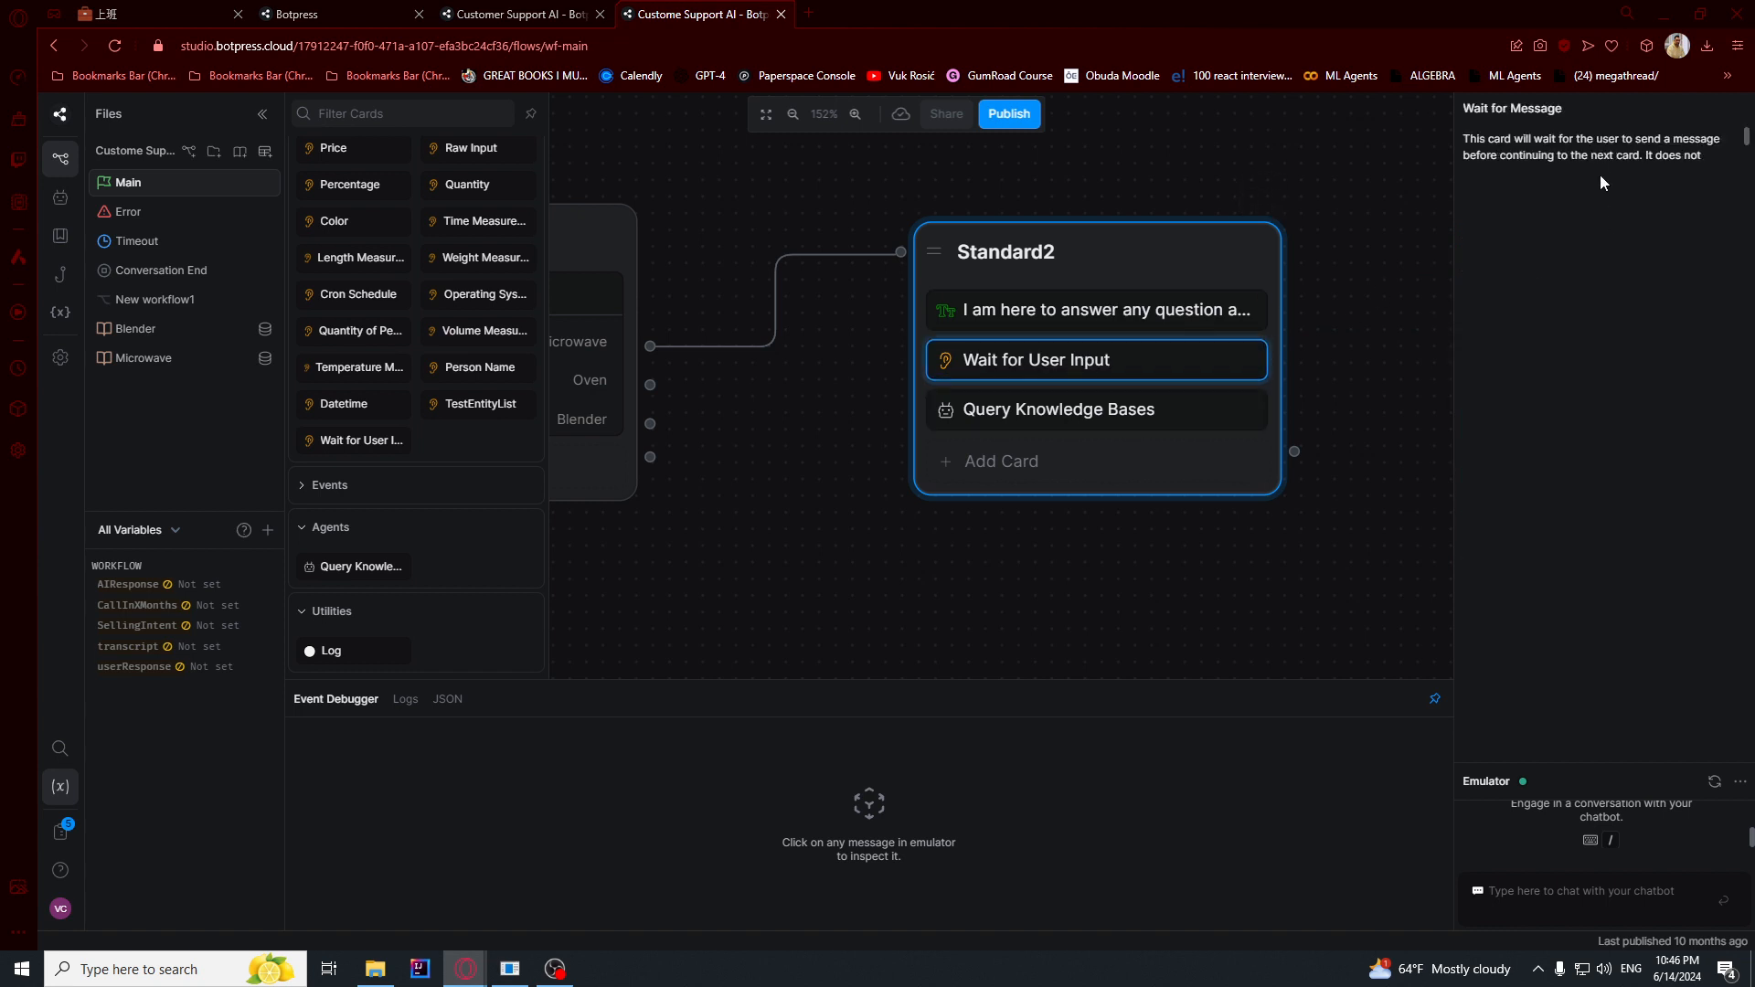
scroll(1604, 160, "down", 2)
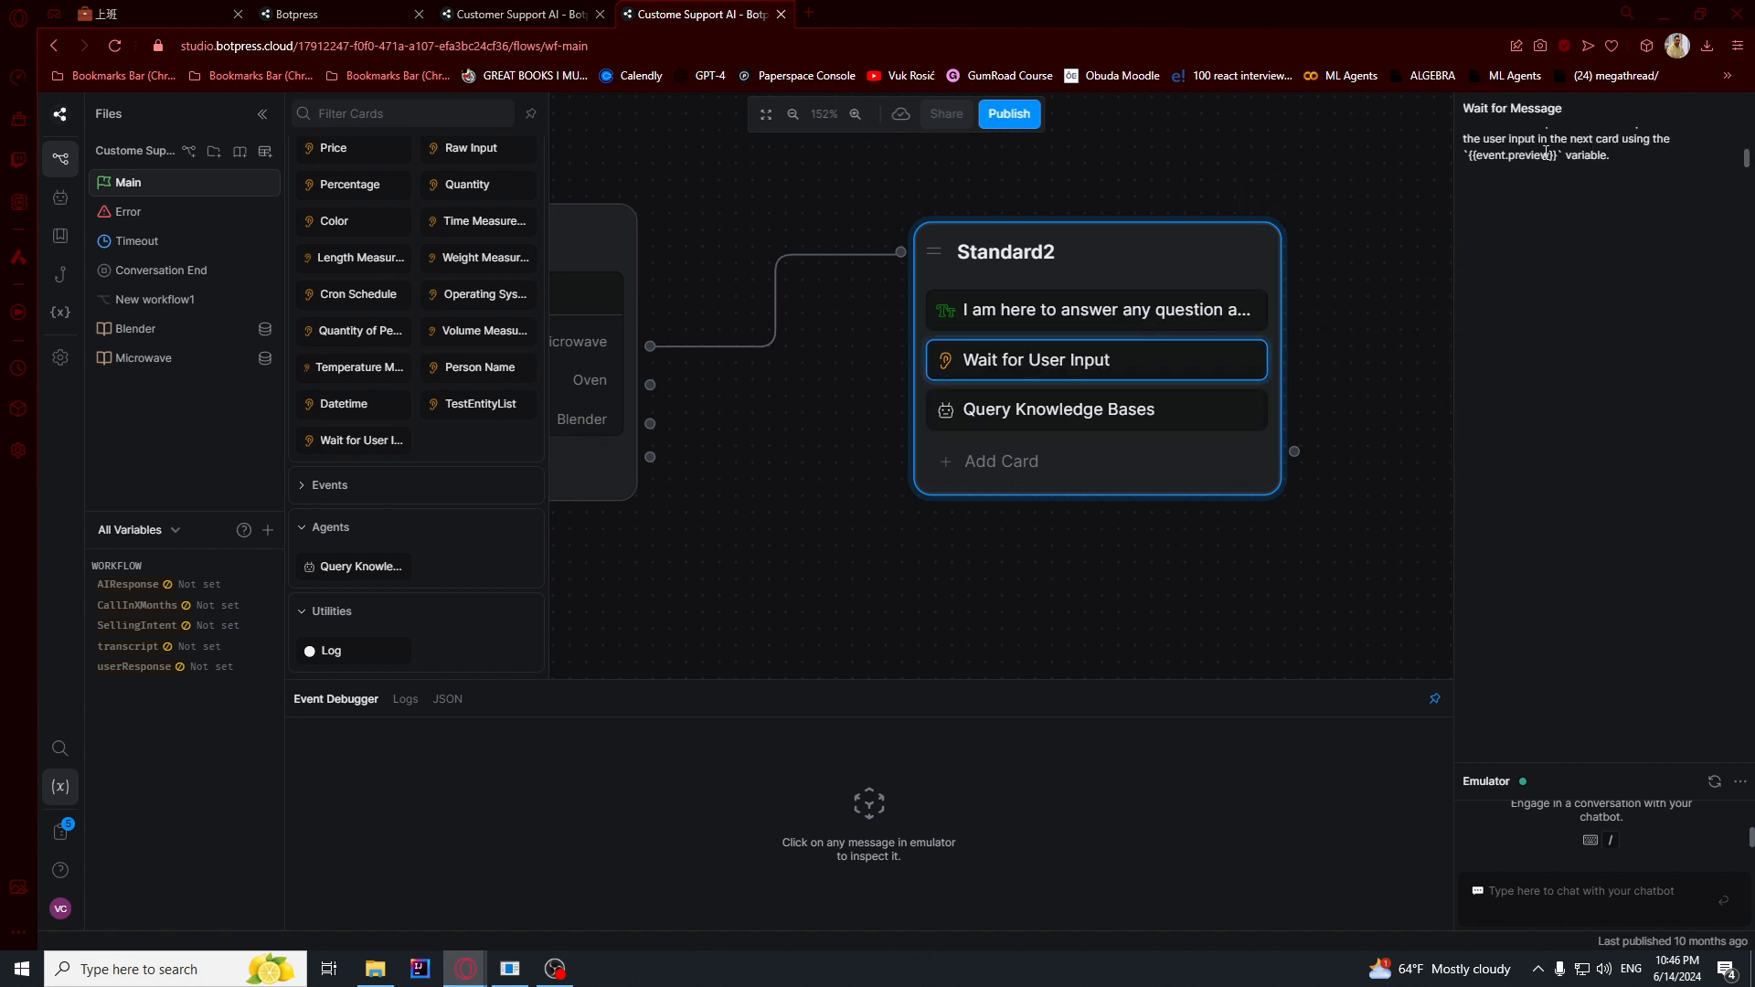
left_click(1011, 408)
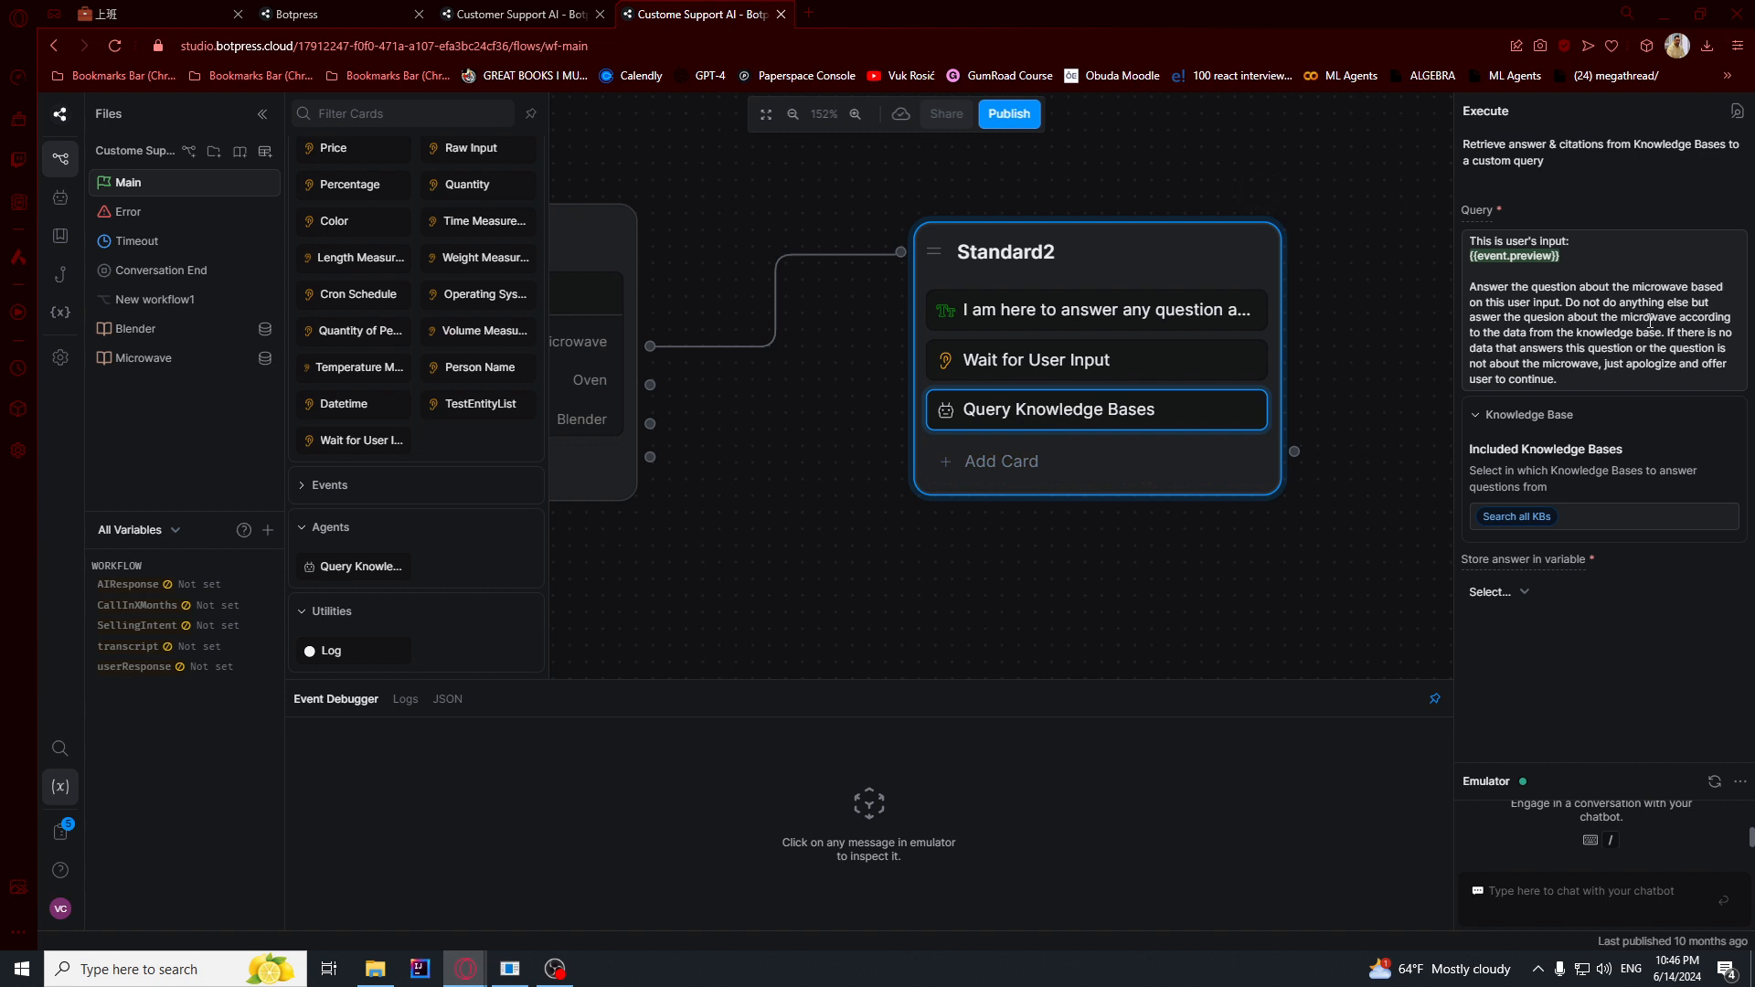
left_click(1588, 339)
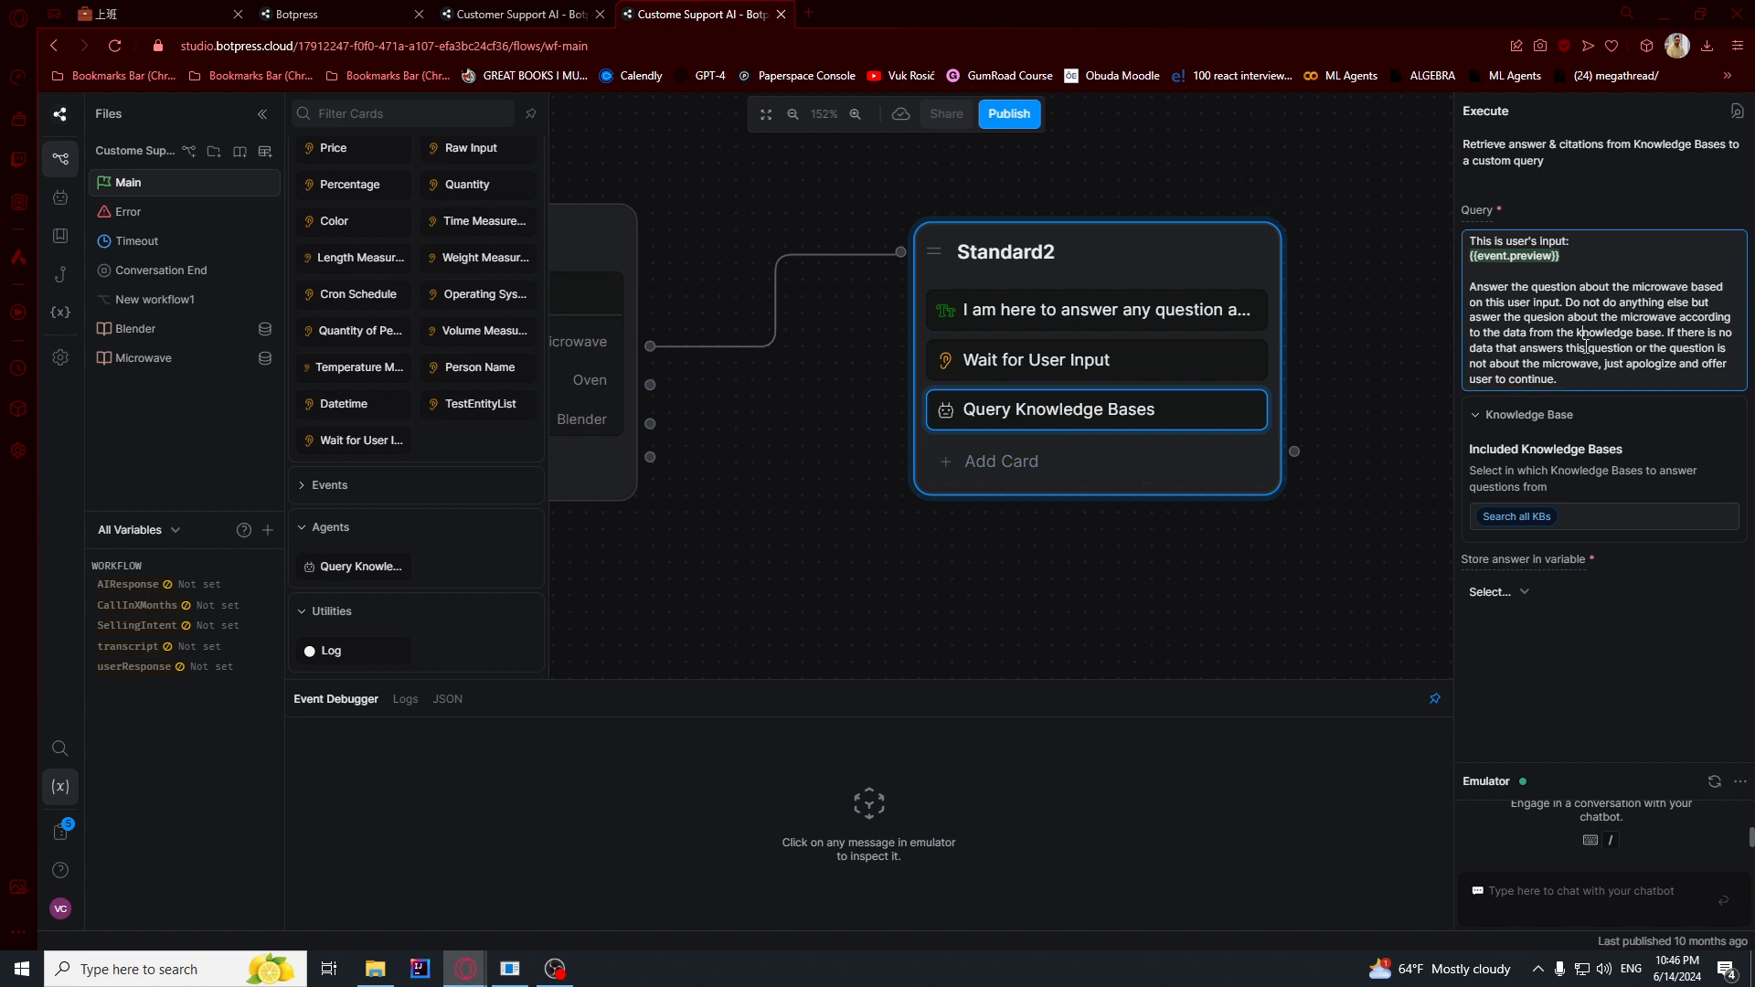
left_click(1534, 518)
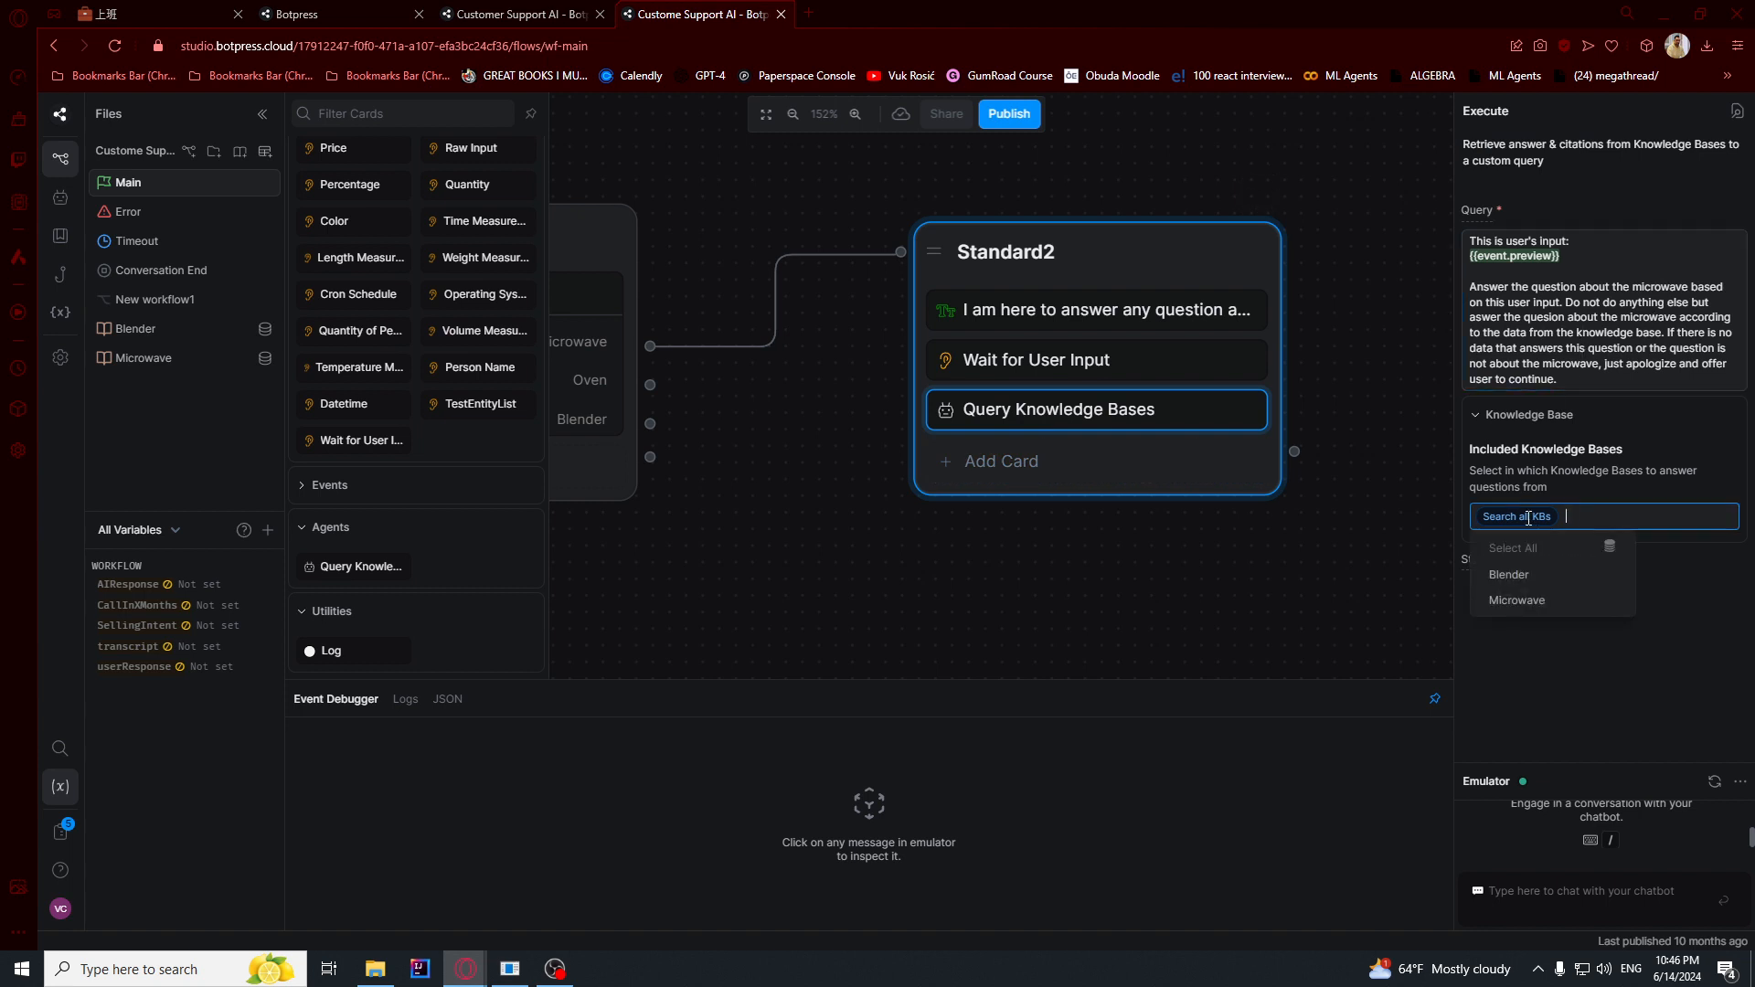
left_click(1514, 602)
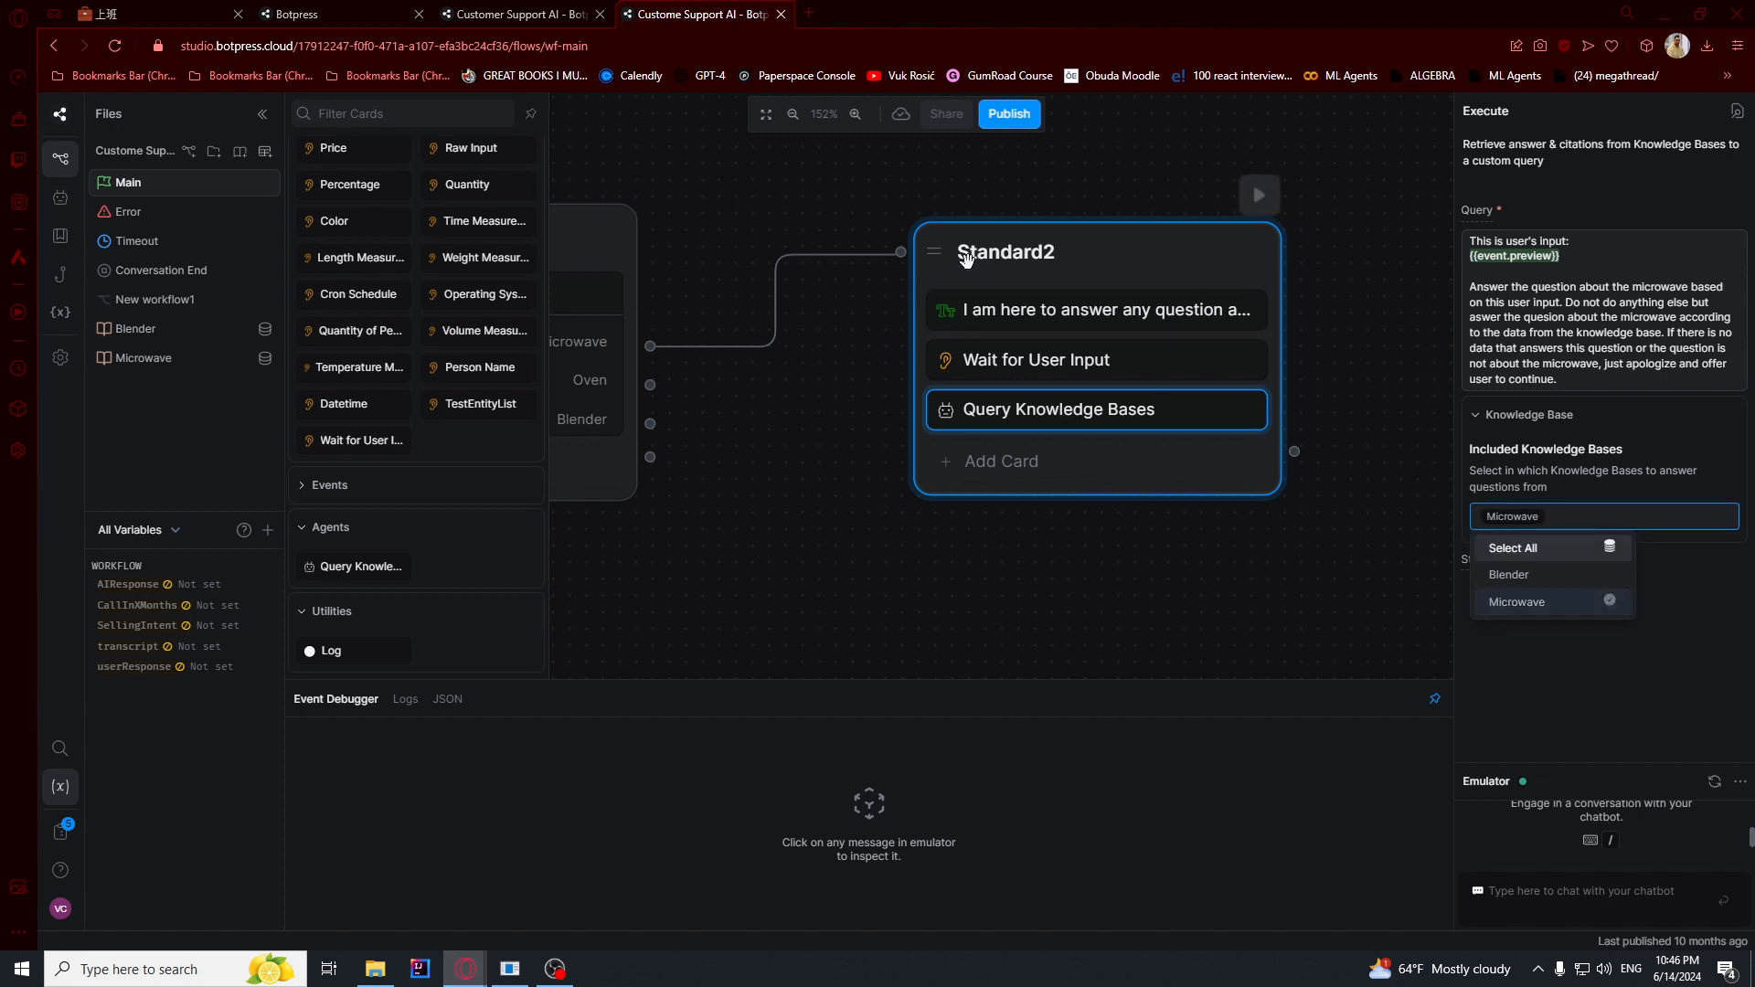
- Rename the Standard2 node as Microwave
double_click(1027, 258)
type("Microwave")
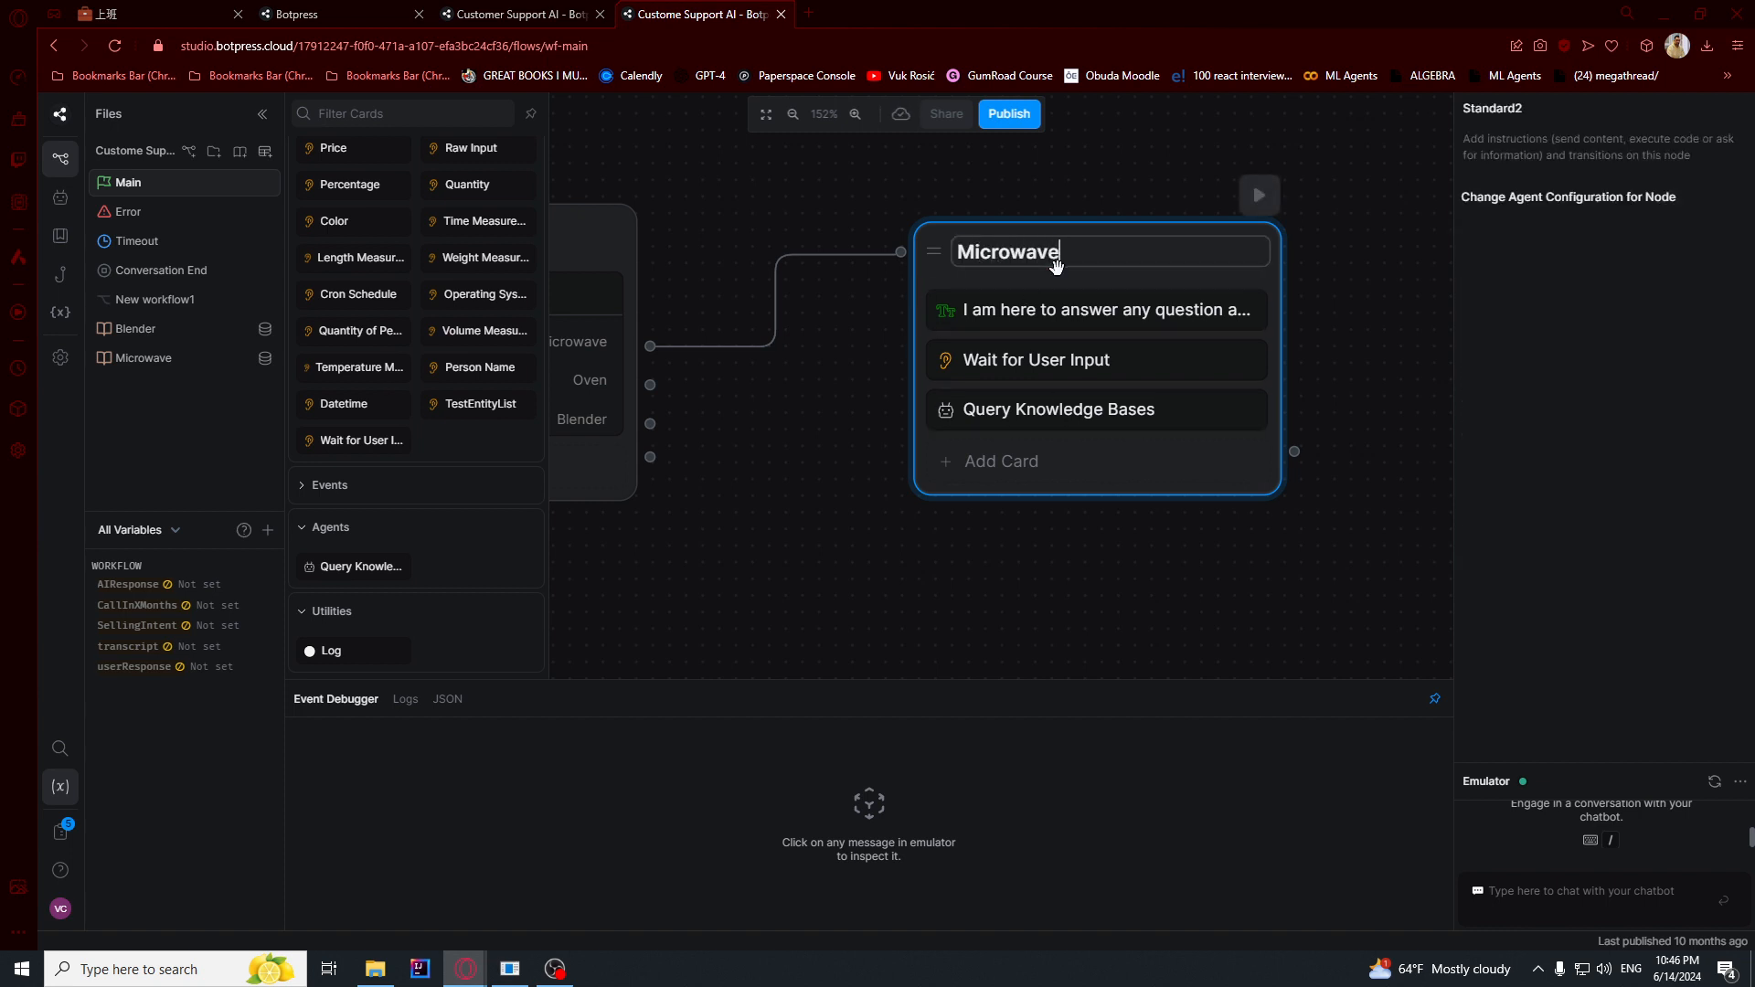
left_click(820, 410)
left_click_drag(684, 464, 836, 456)
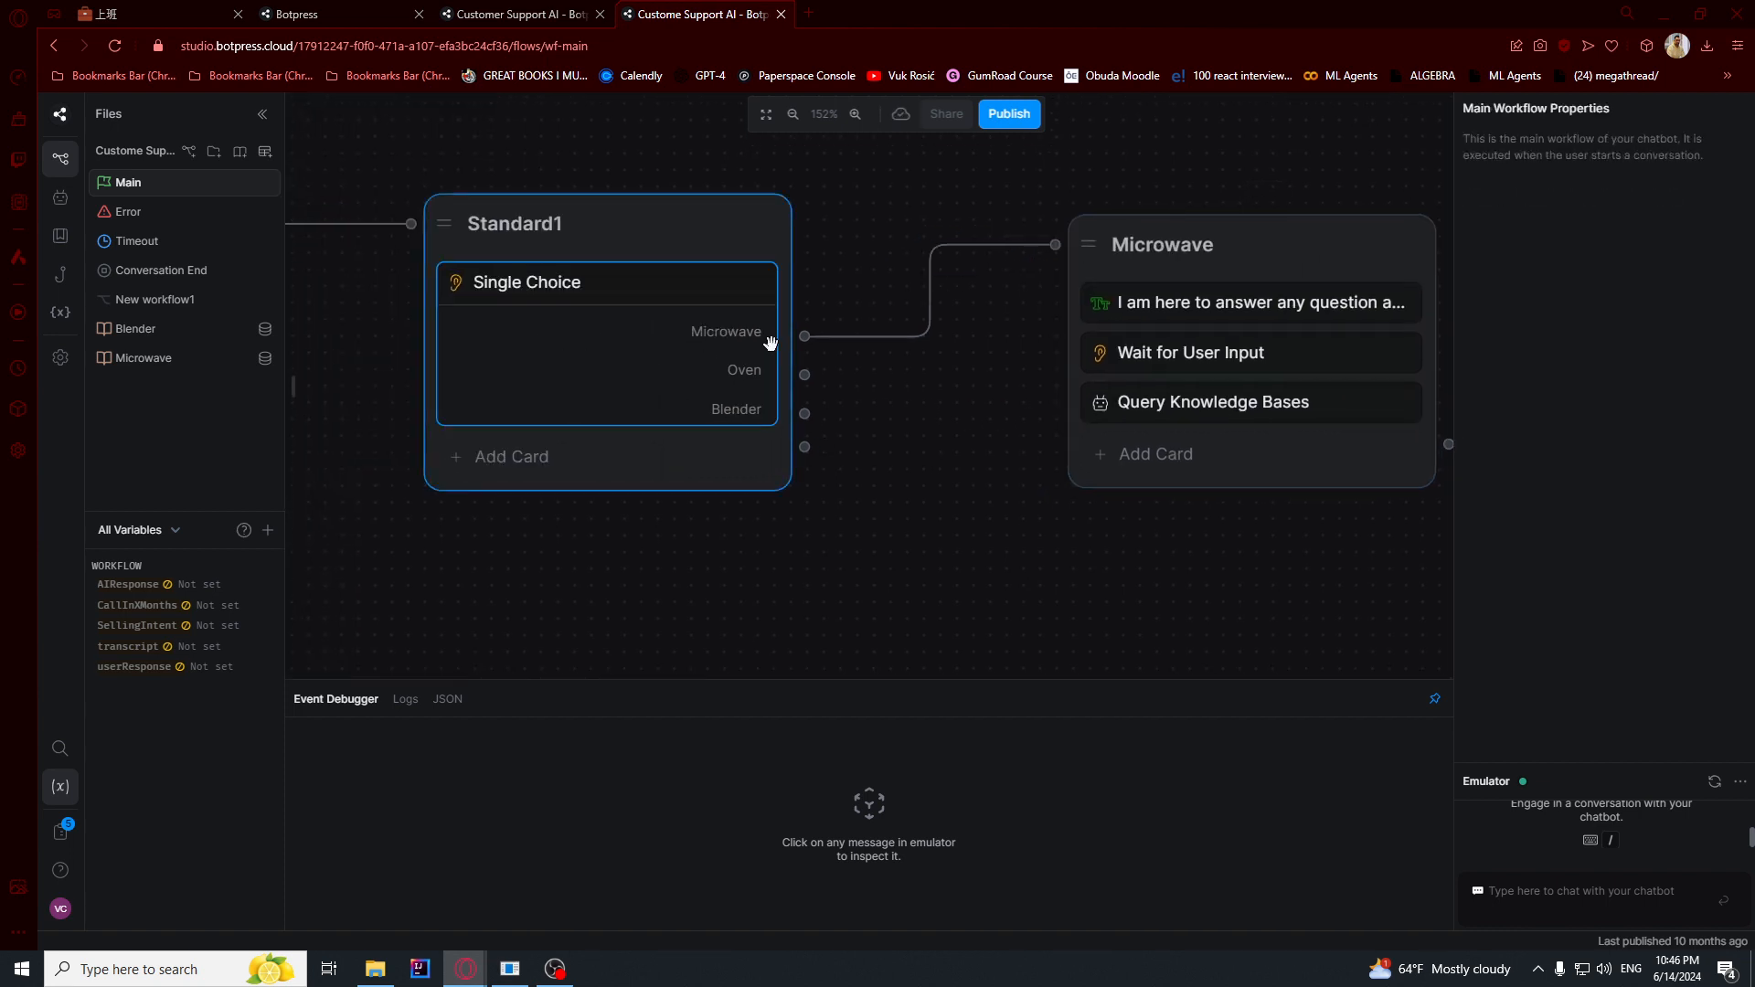
- Store the Query Knowledge Bases answer in a new workflow variable named microwave_answer
left_click_drag(898, 508, 647, 476)
left_click(969, 365)
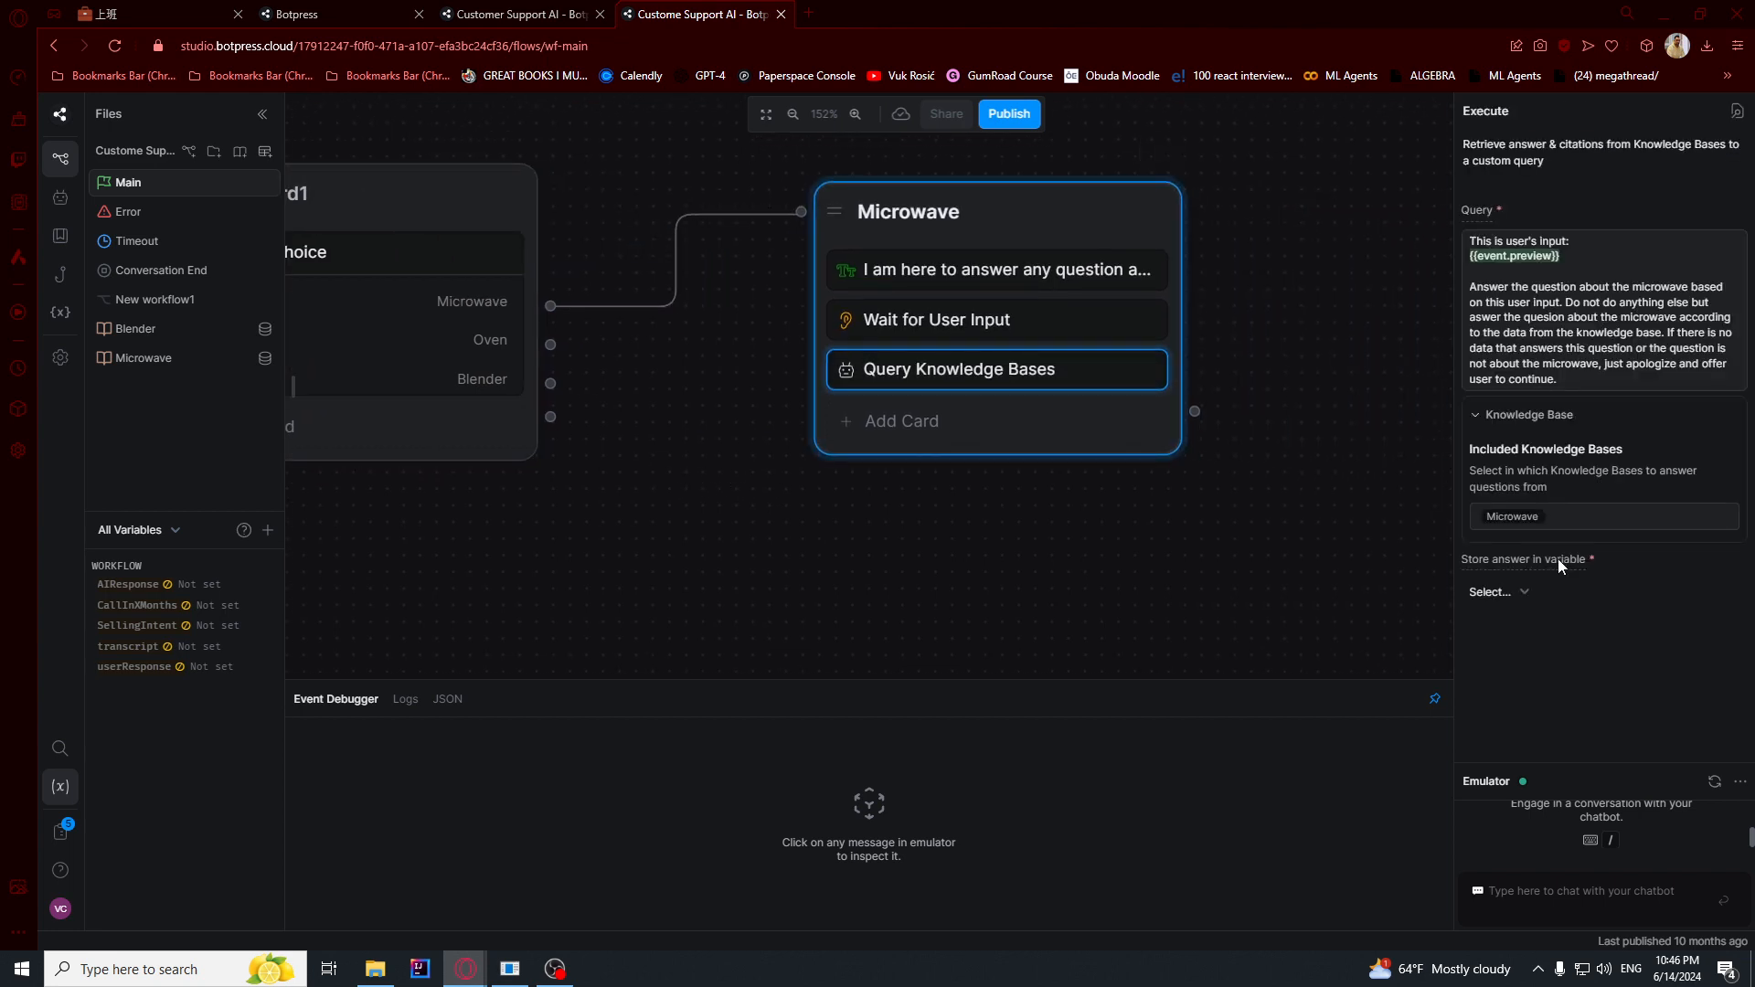
left_click(1516, 596)
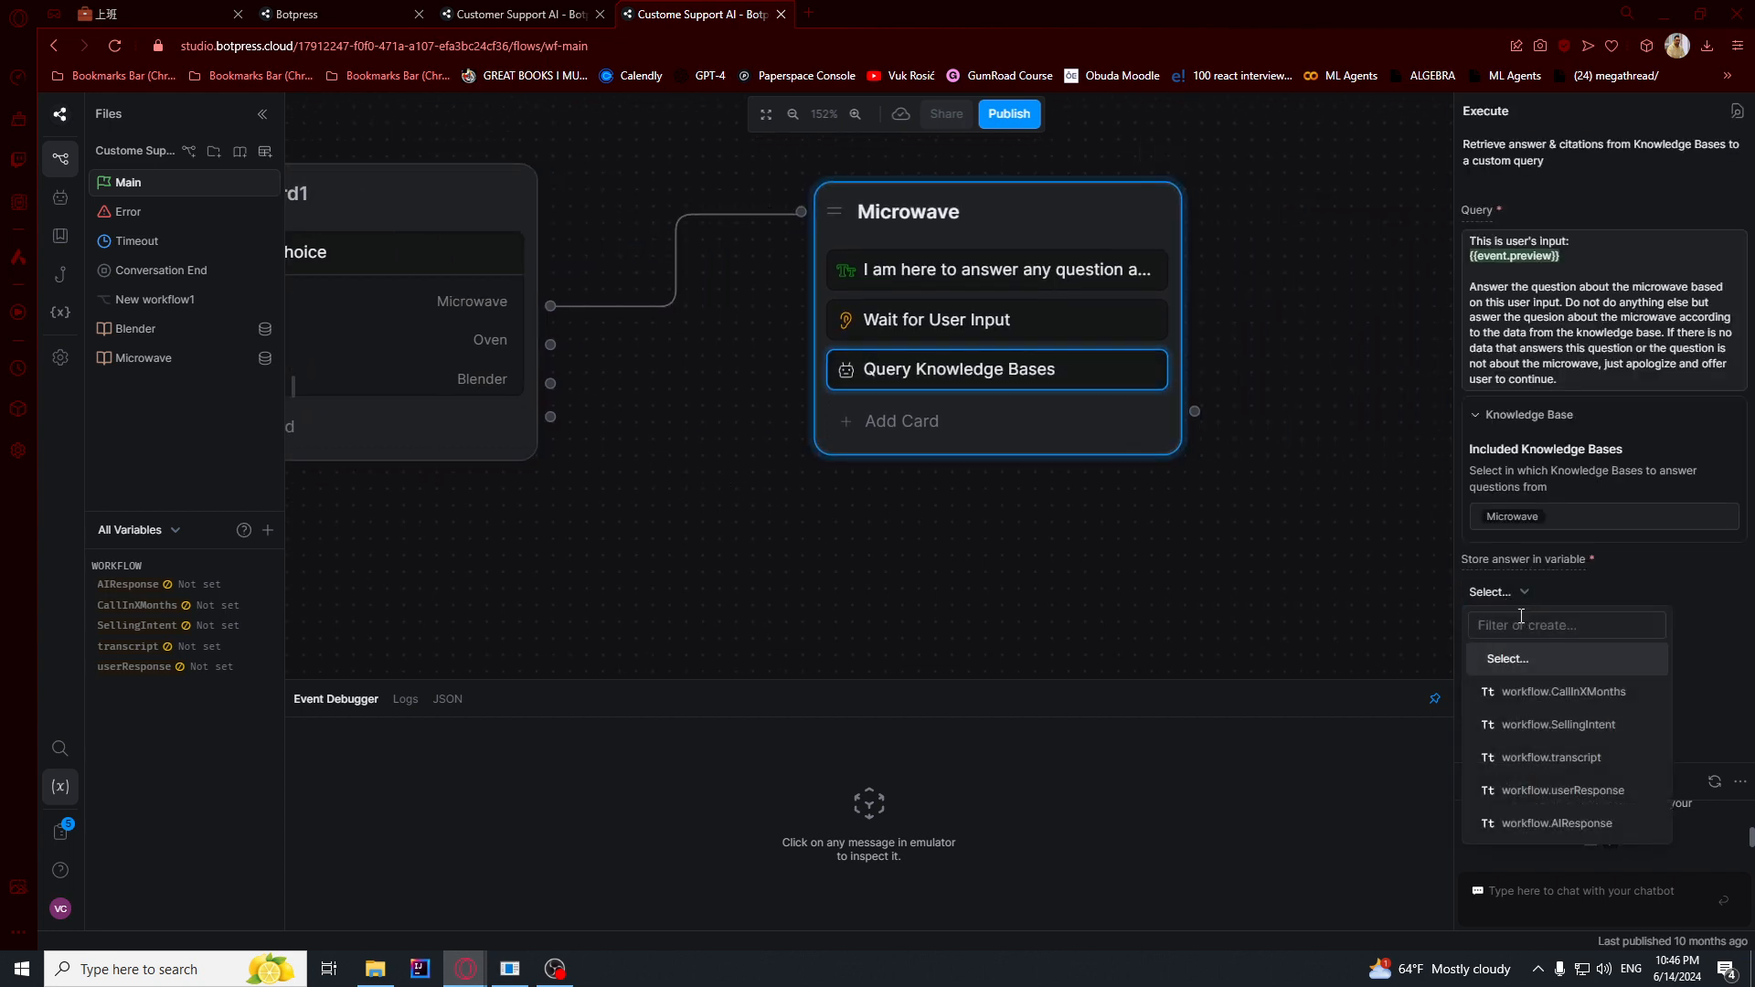
type("mi")
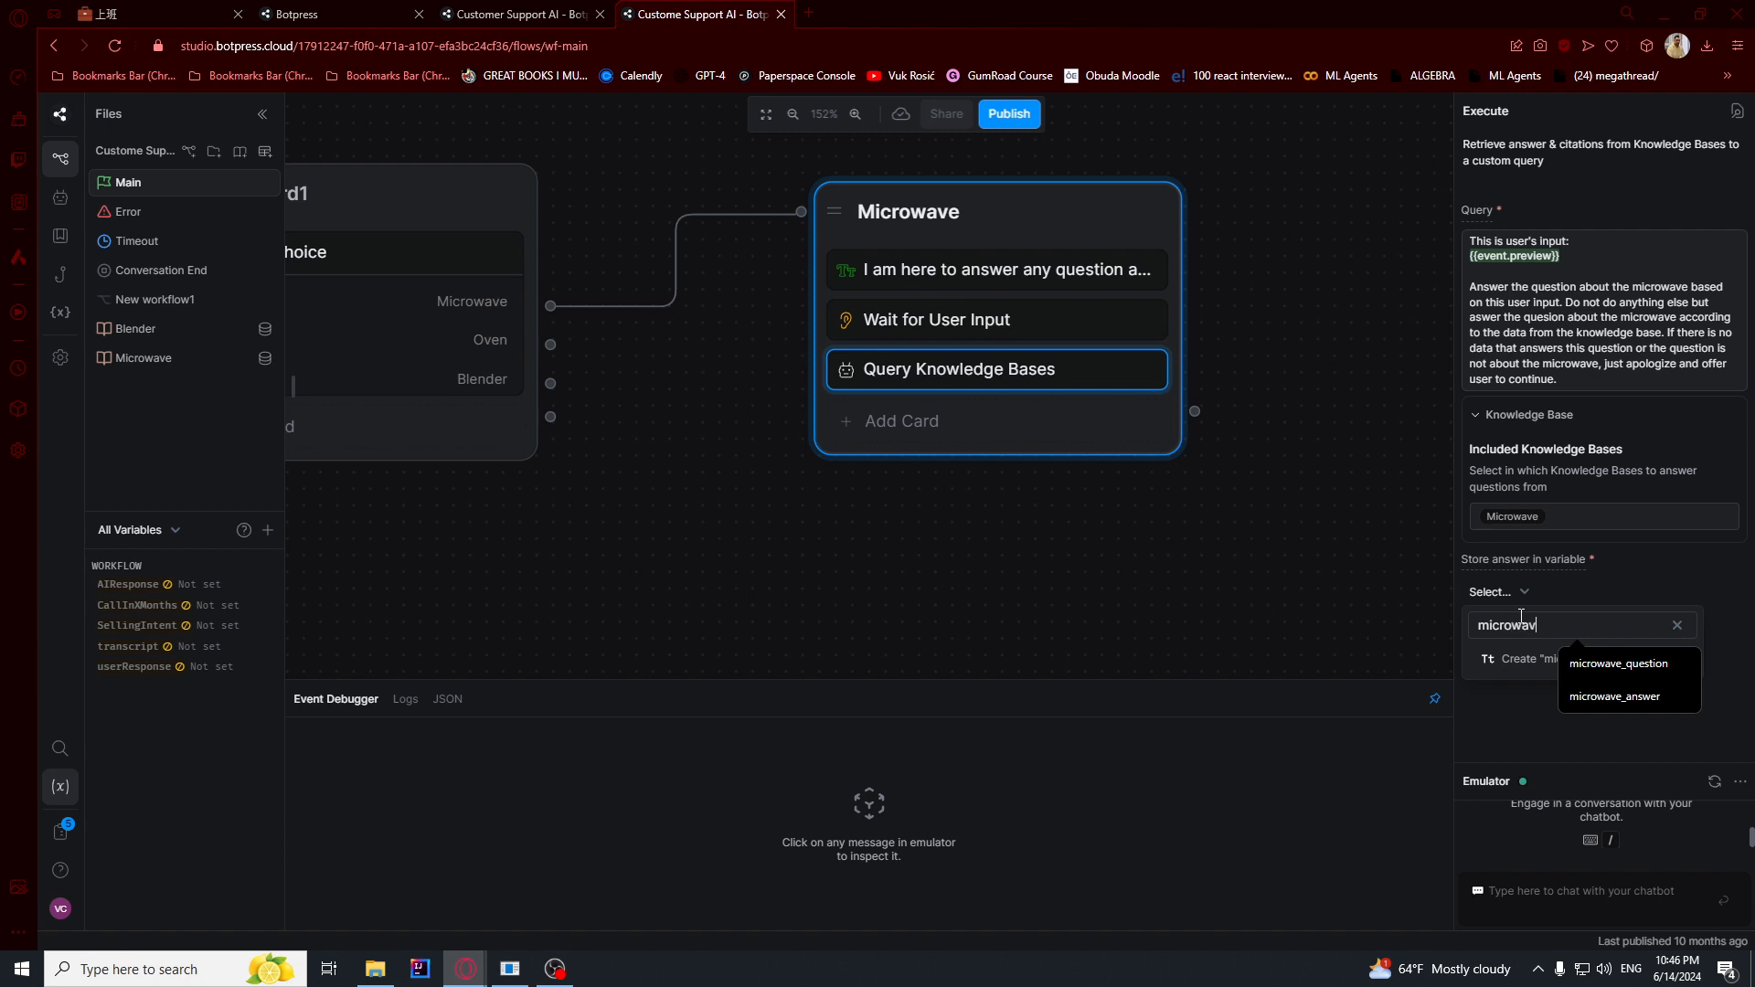
type("crowav")
left_click(1614, 697)
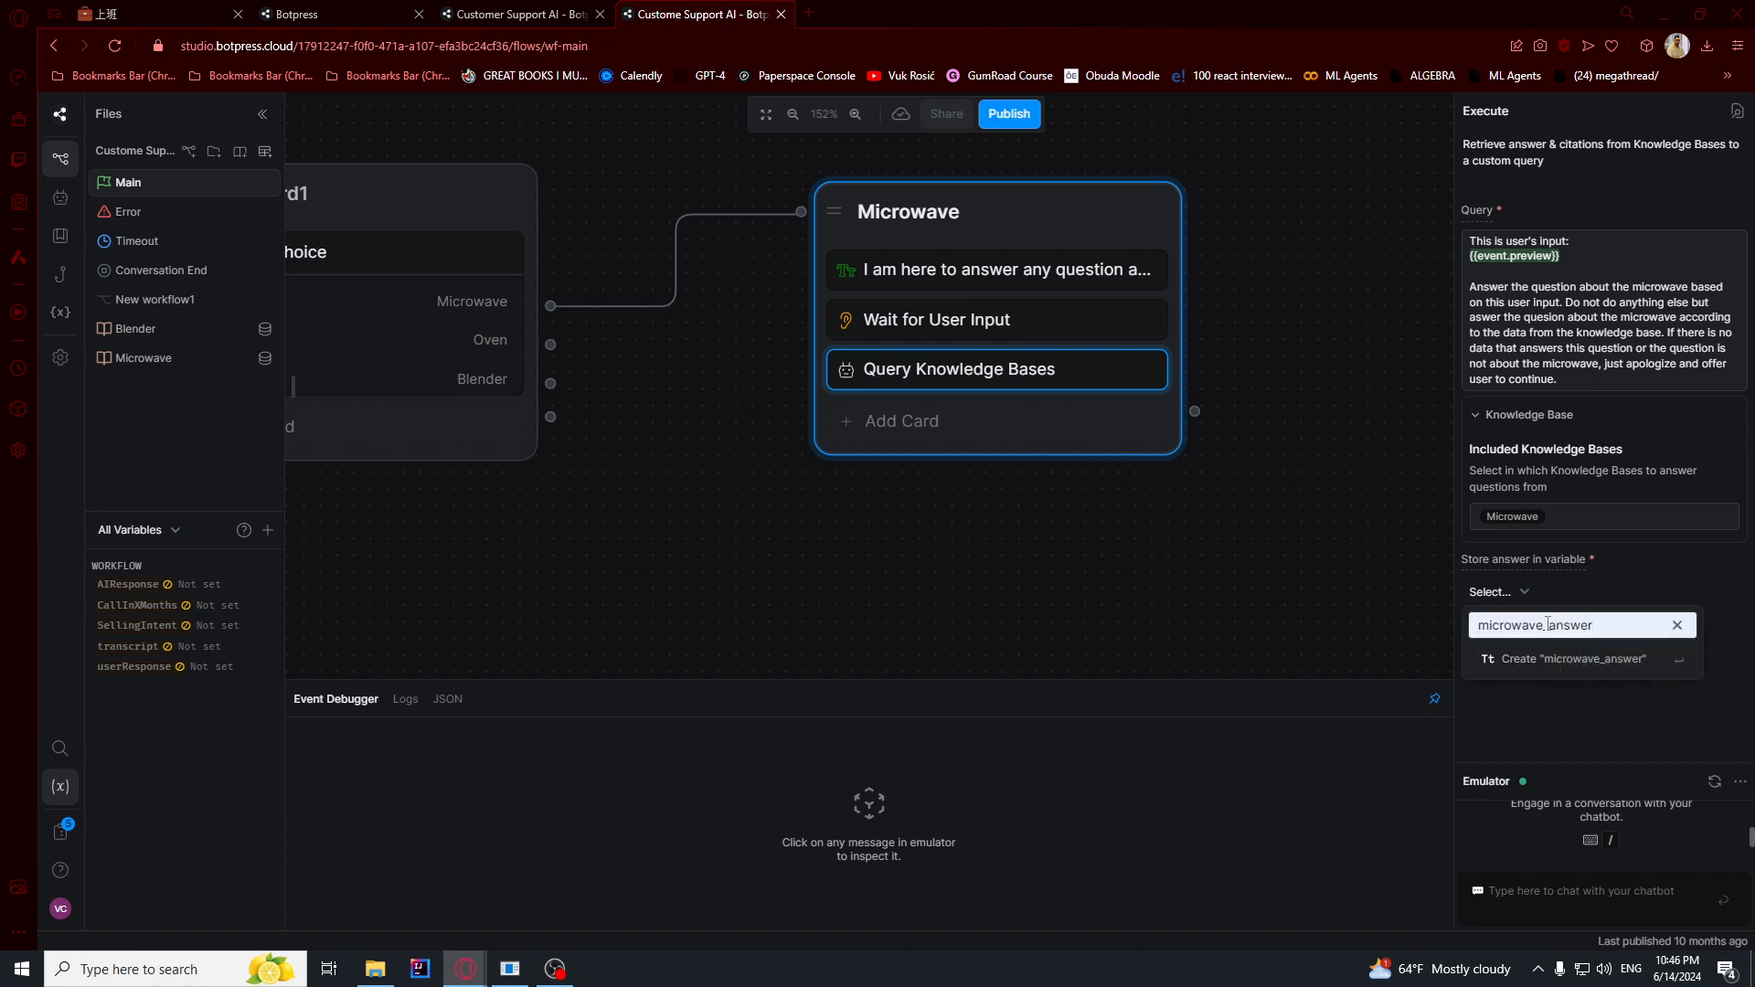
left_click(1548, 659)
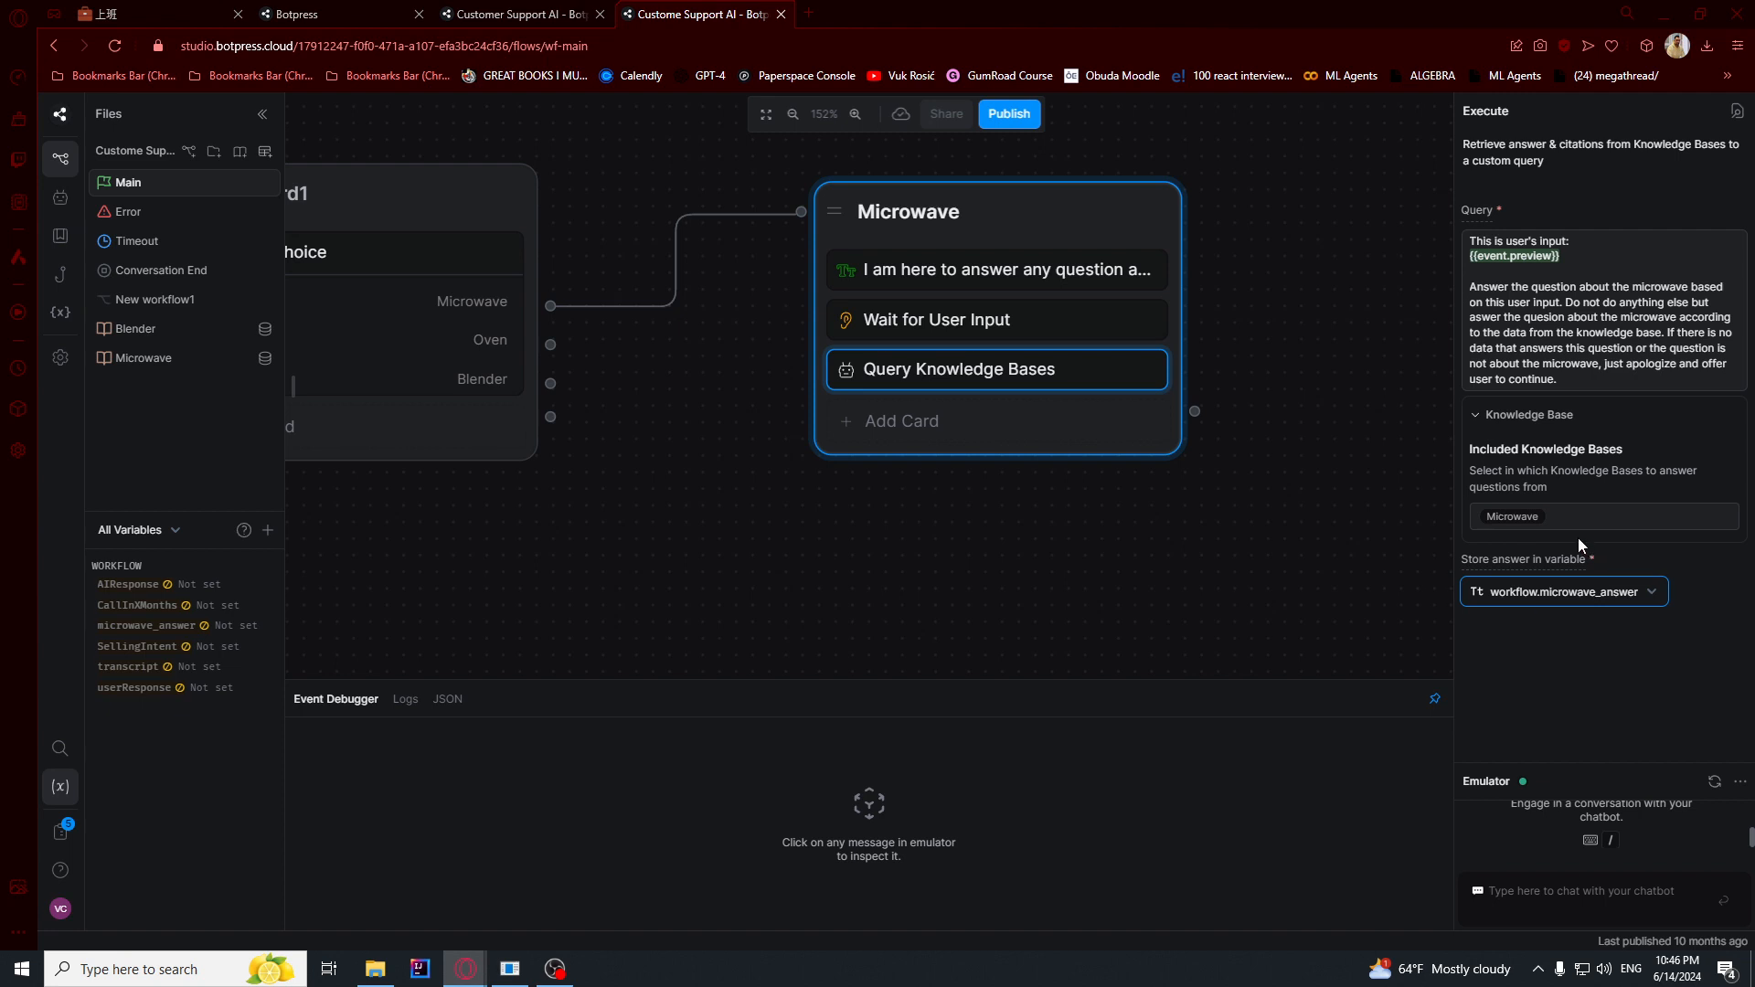
- Add a Single Choice card below Query Knowledge Bases in the Microwave node
left_click(994, 437)
scroll(388, 448, "down", 6)
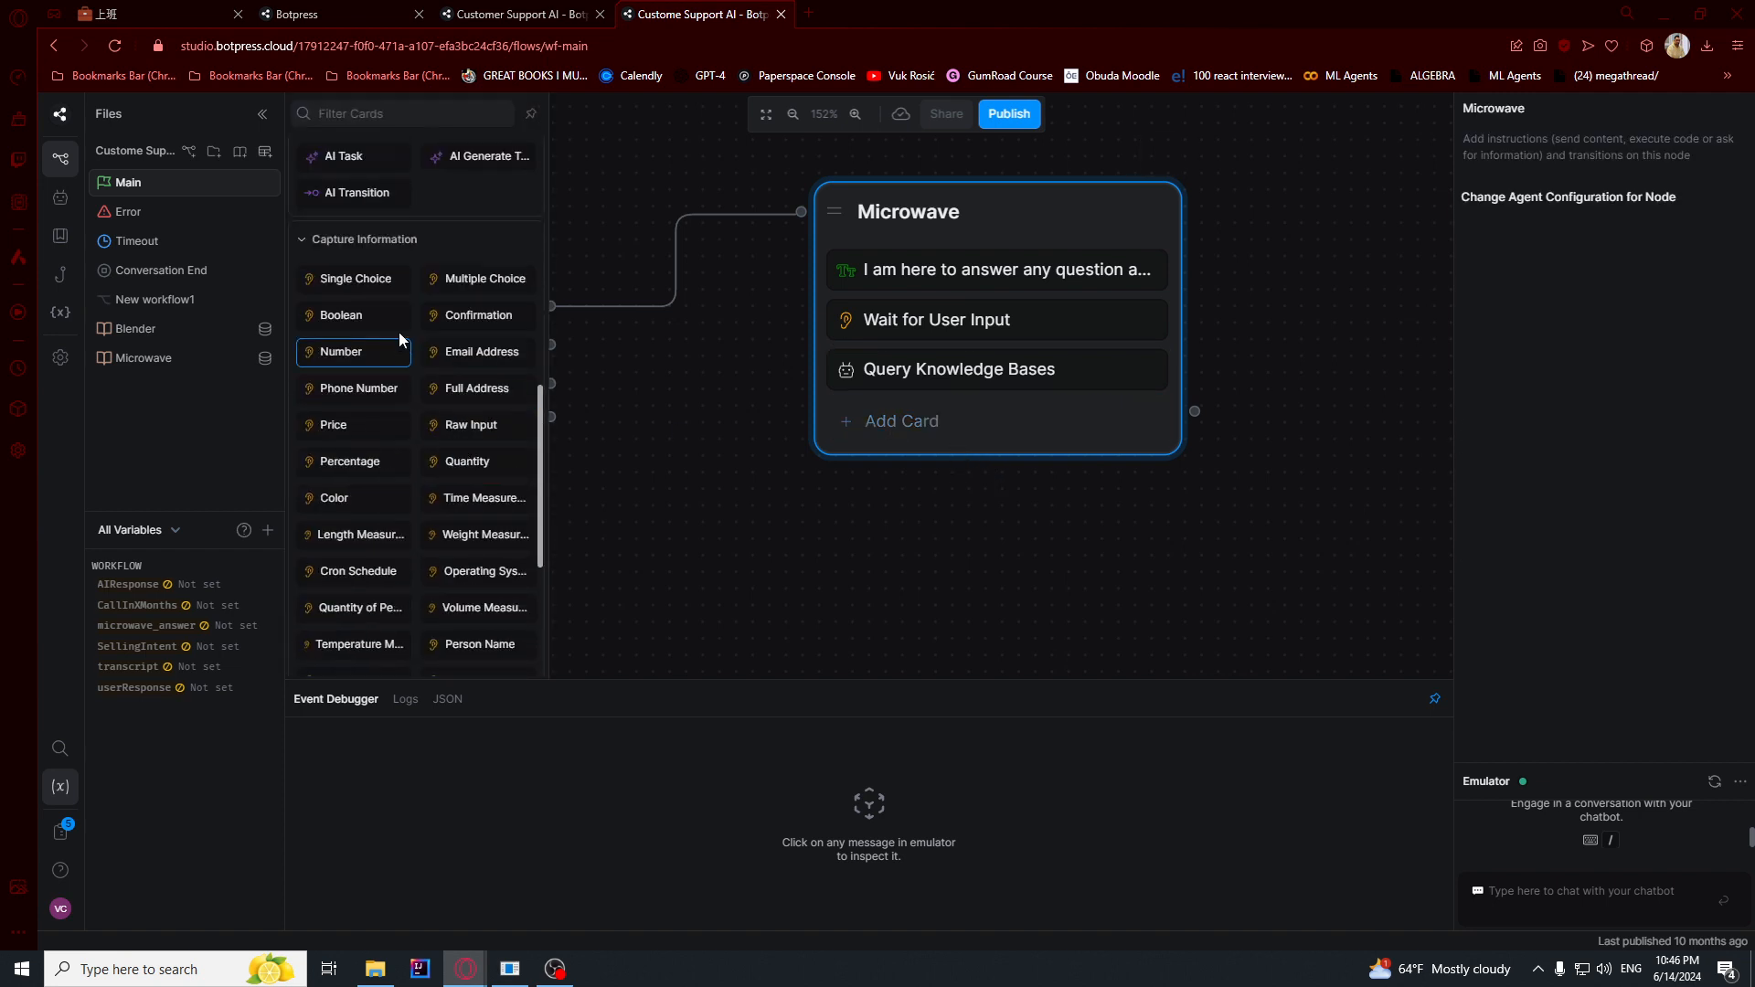
left_click(378, 280)
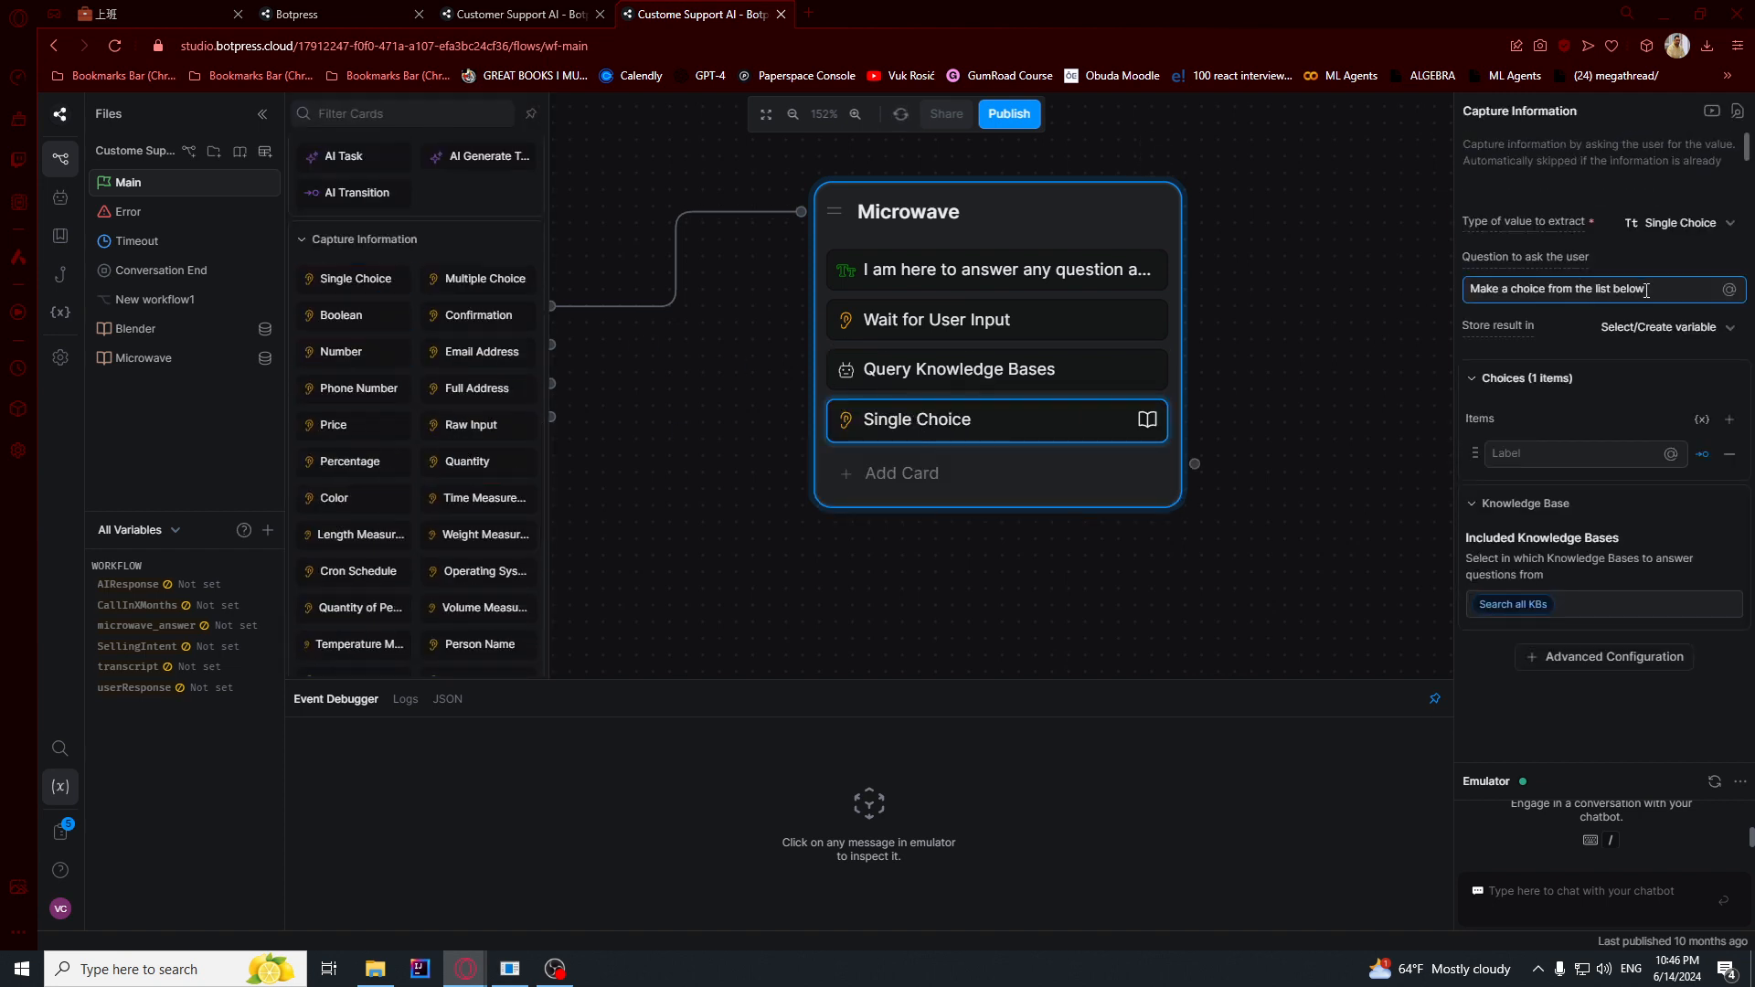
- Replace the Single Choice card's question with the variable {{workflow.microwave_answer}}
left_click_drag(1645, 289, 1440, 267)
key("BackSpace")
type("{{")
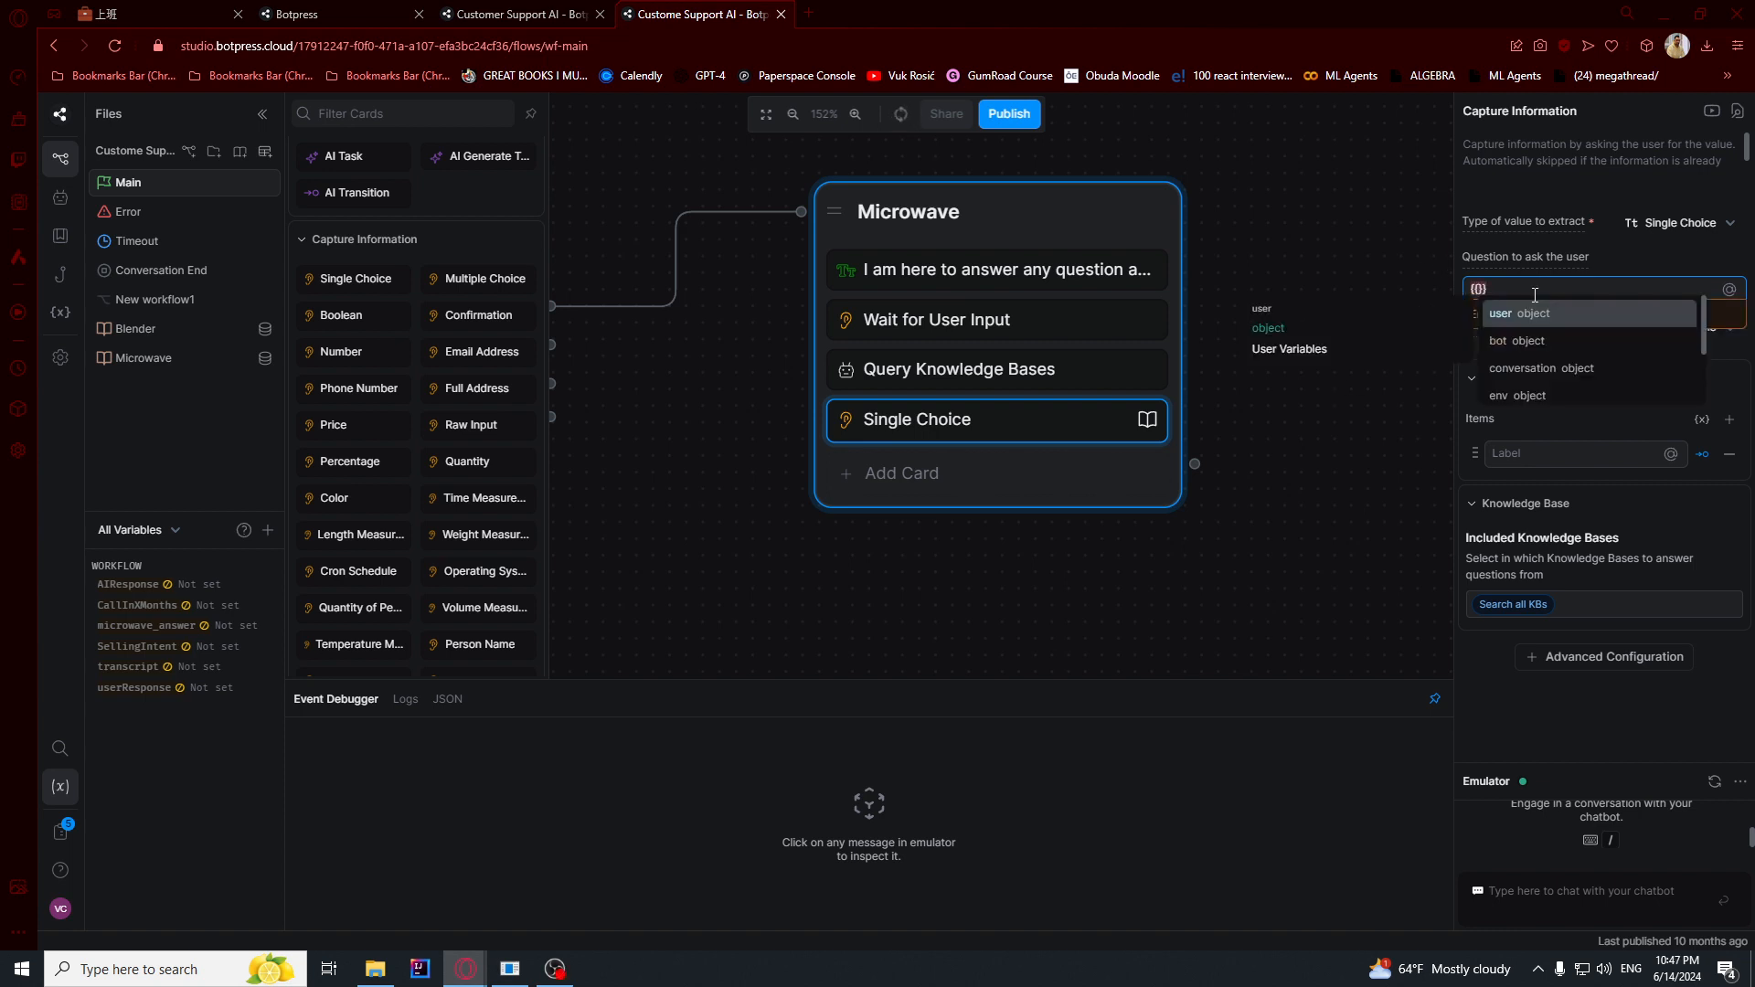
type("wor")
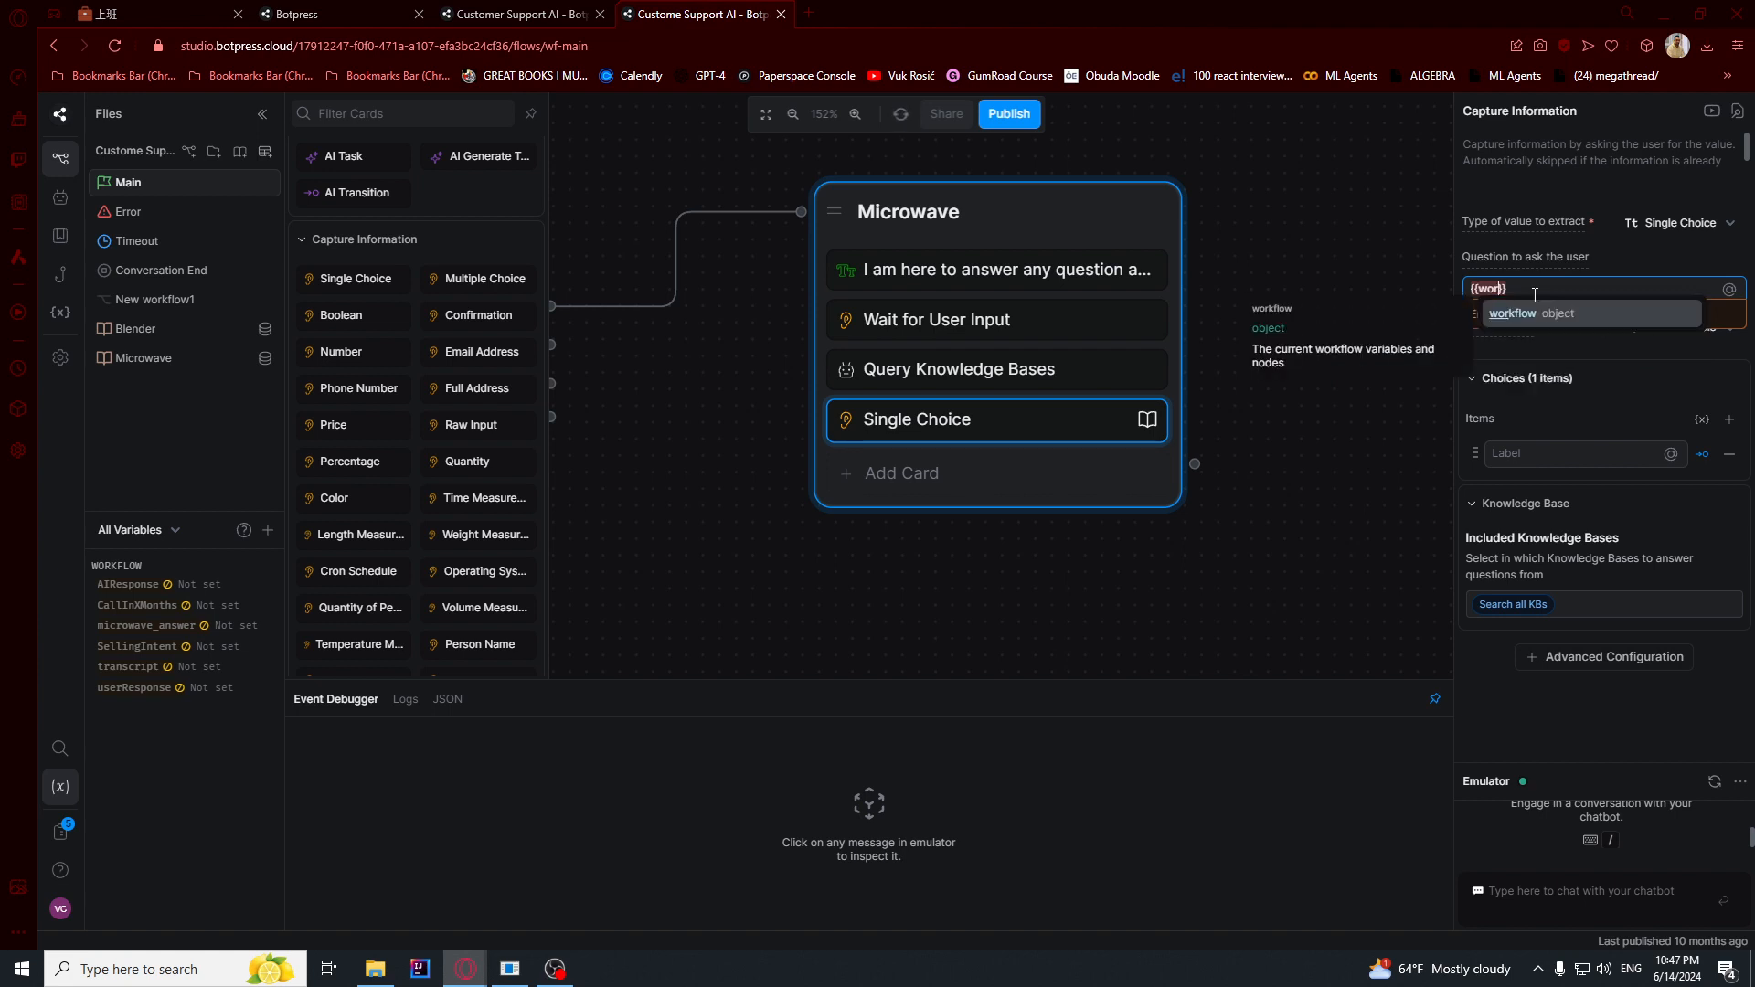
key("Return")
type(".")
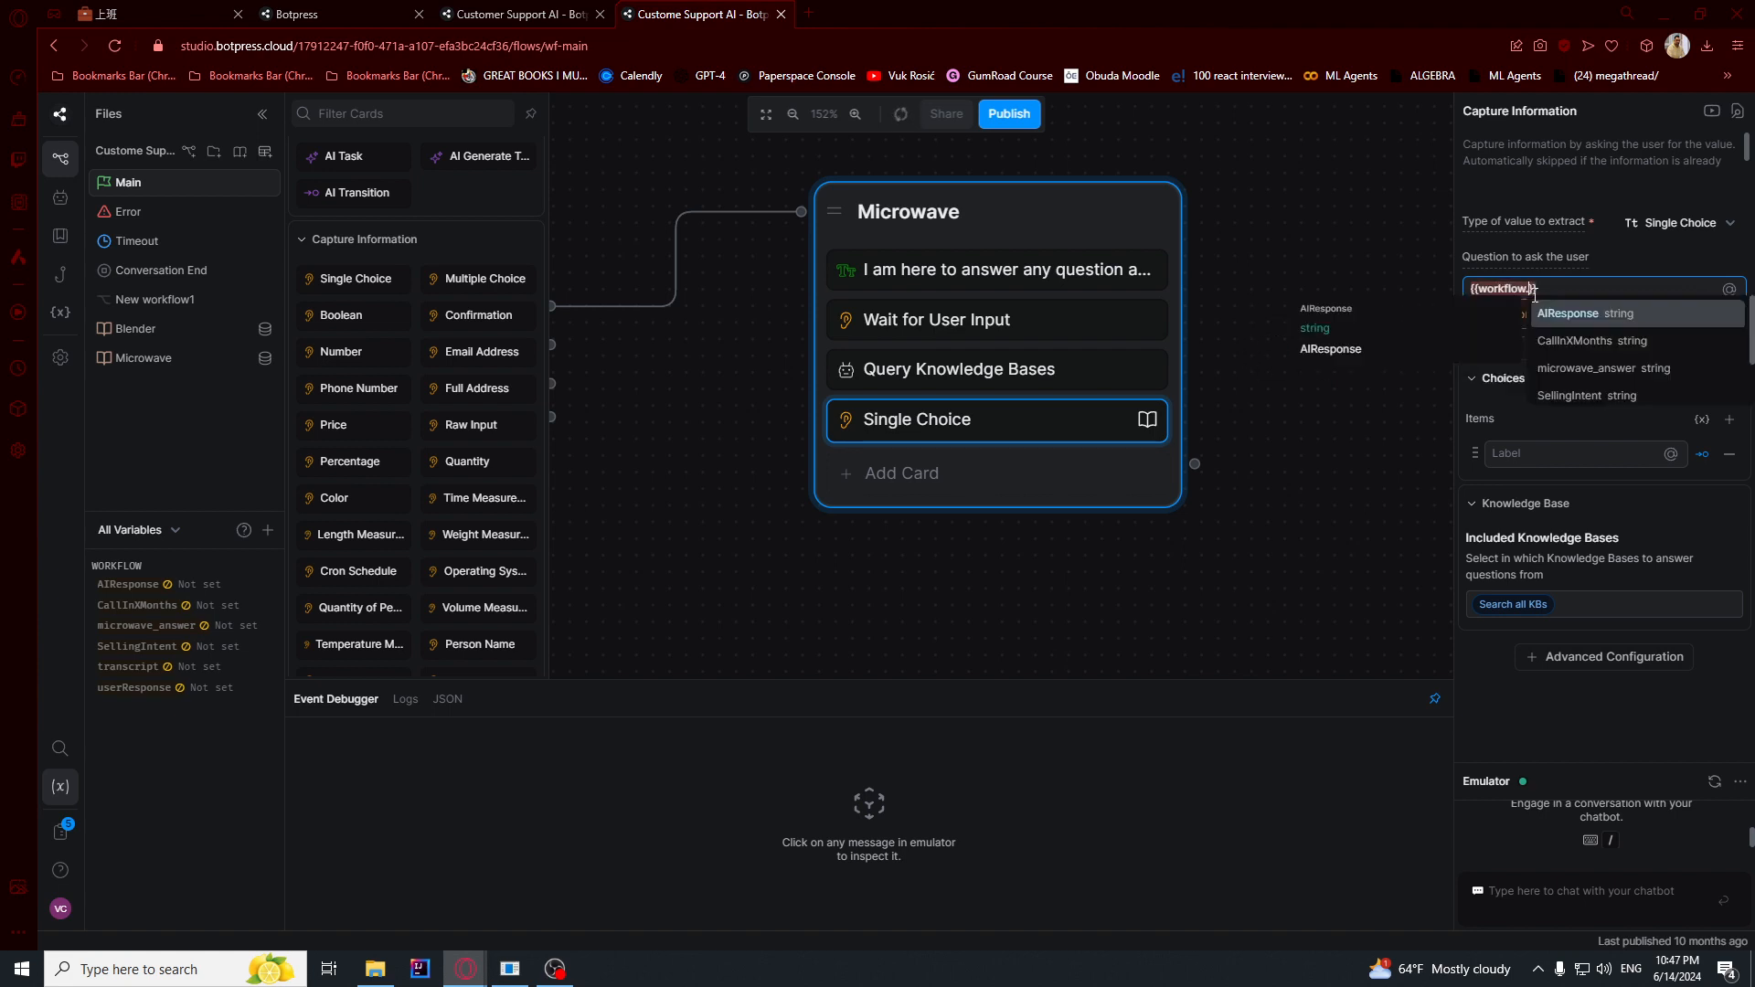
type("mi")
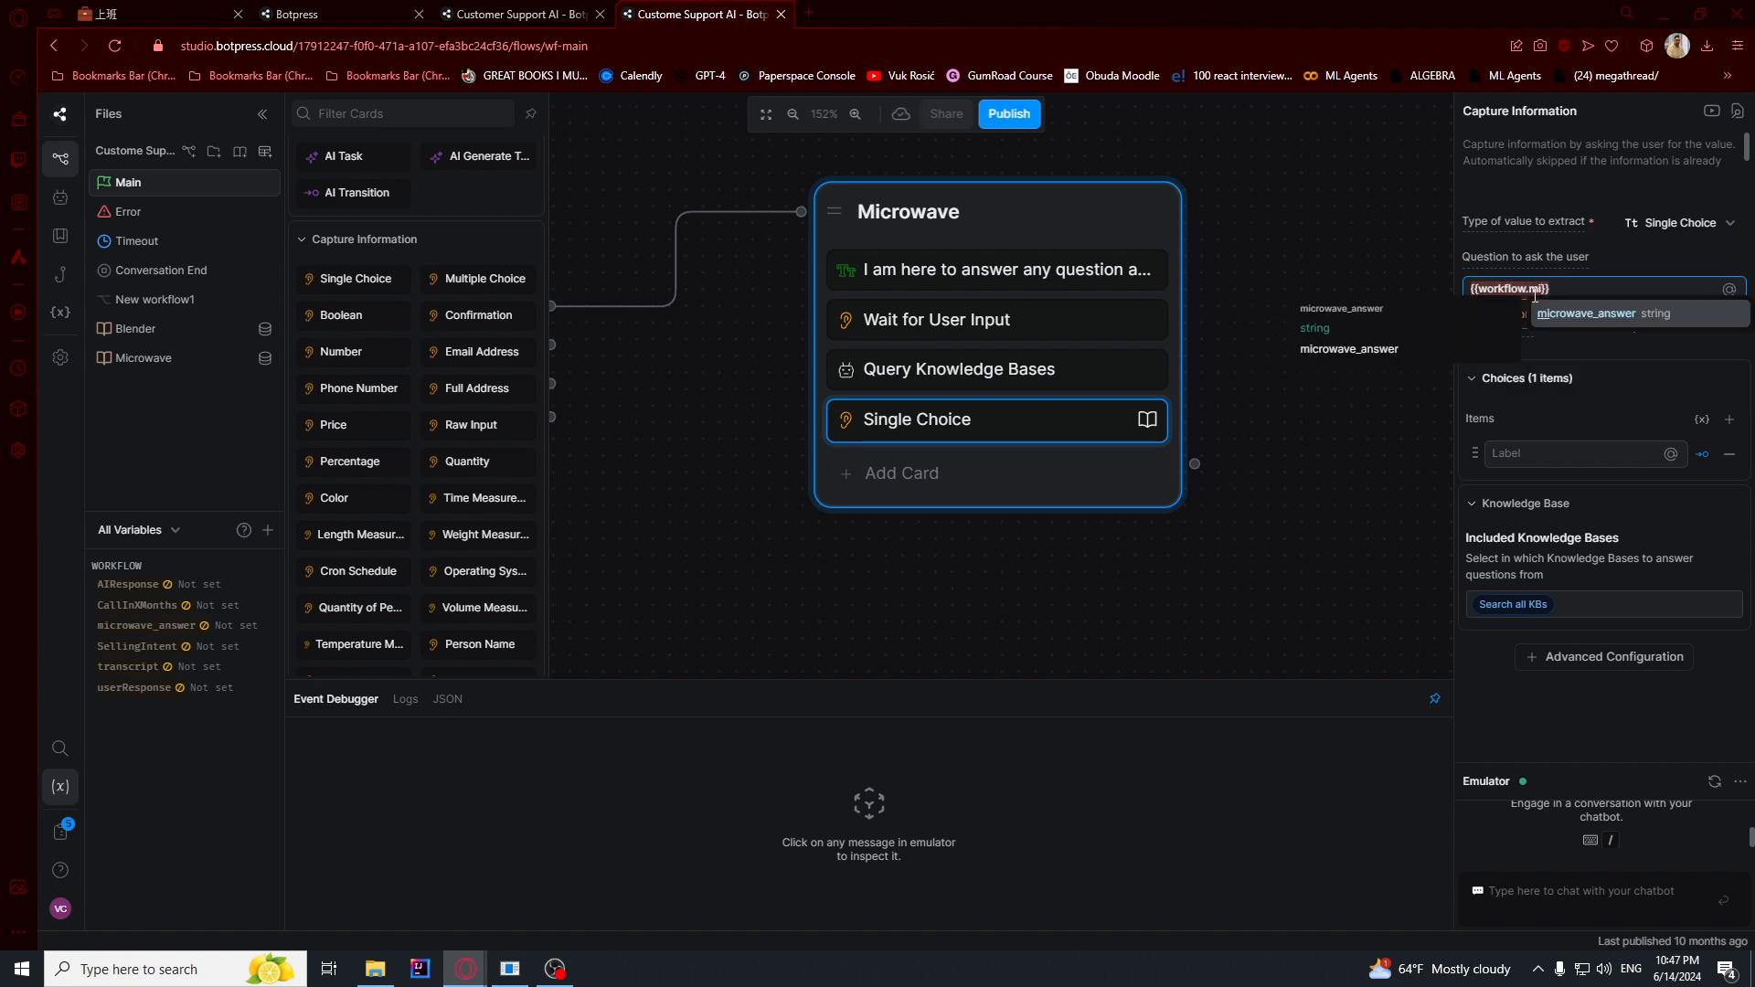
key("Return")
left_click_drag(1661, 287, 1454, 291)
left_click(1654, 283)
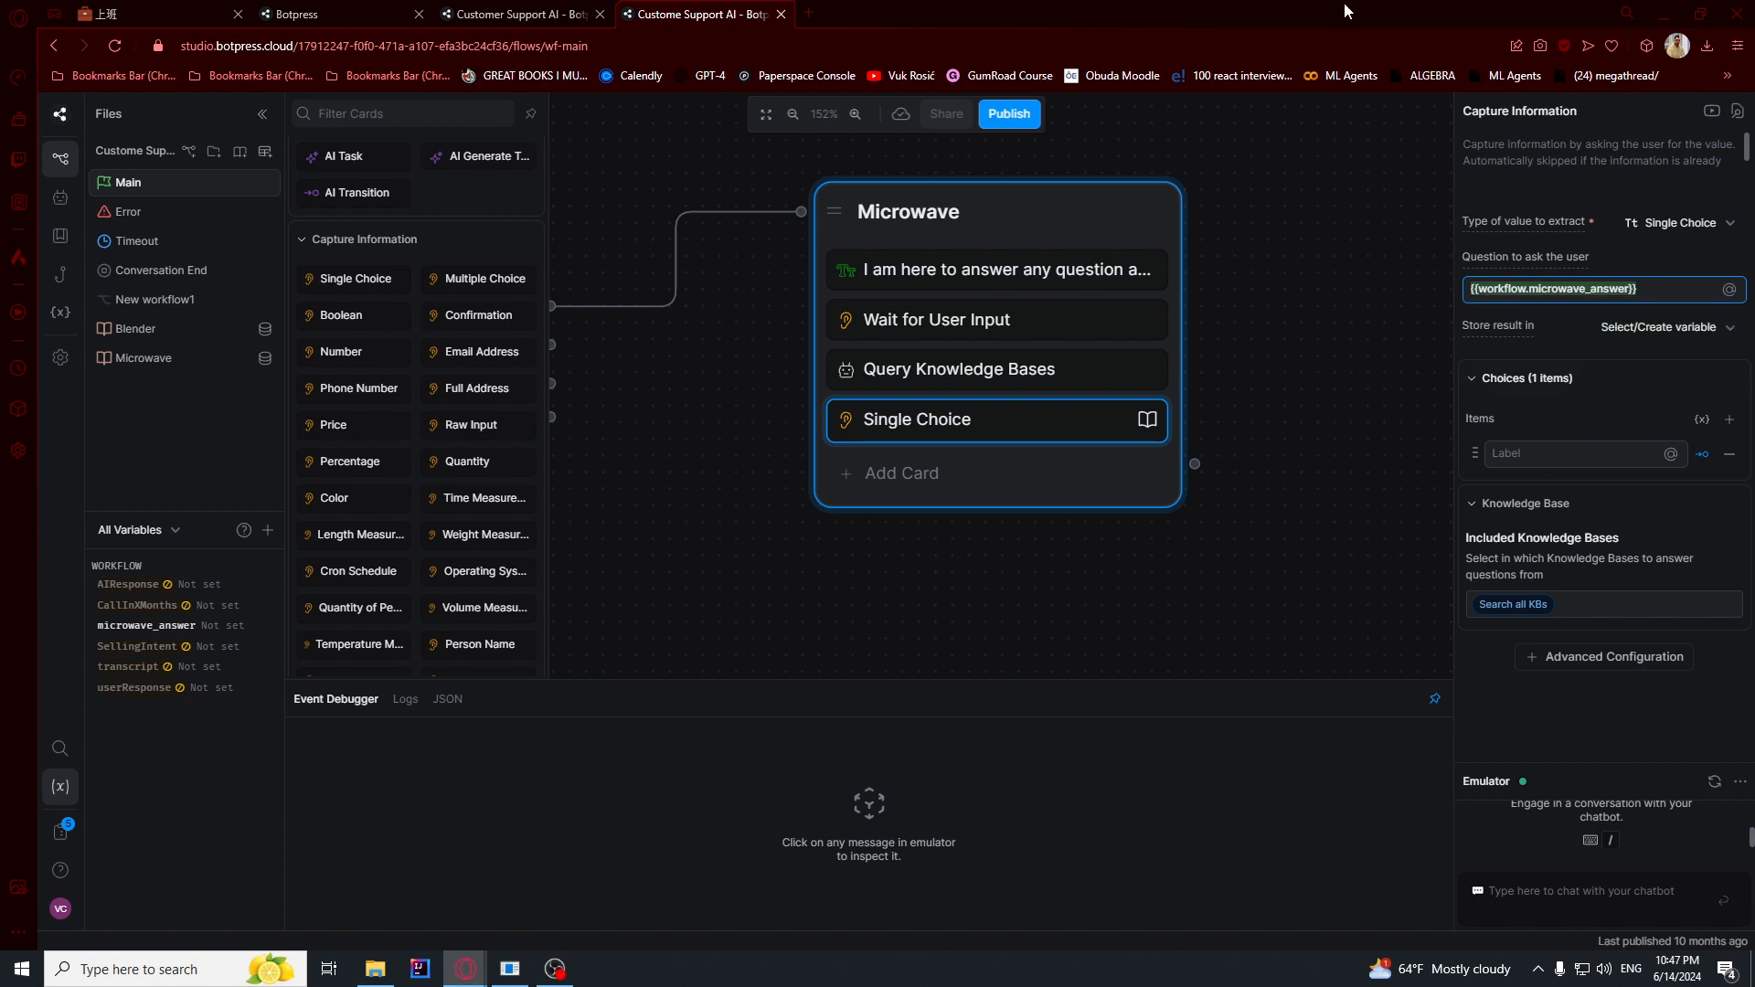
- Add the choices "Ask another question about the microwave", "Choose another item" and "End conversation", and disable the card's knowledge base search
left_click(1518, 453)
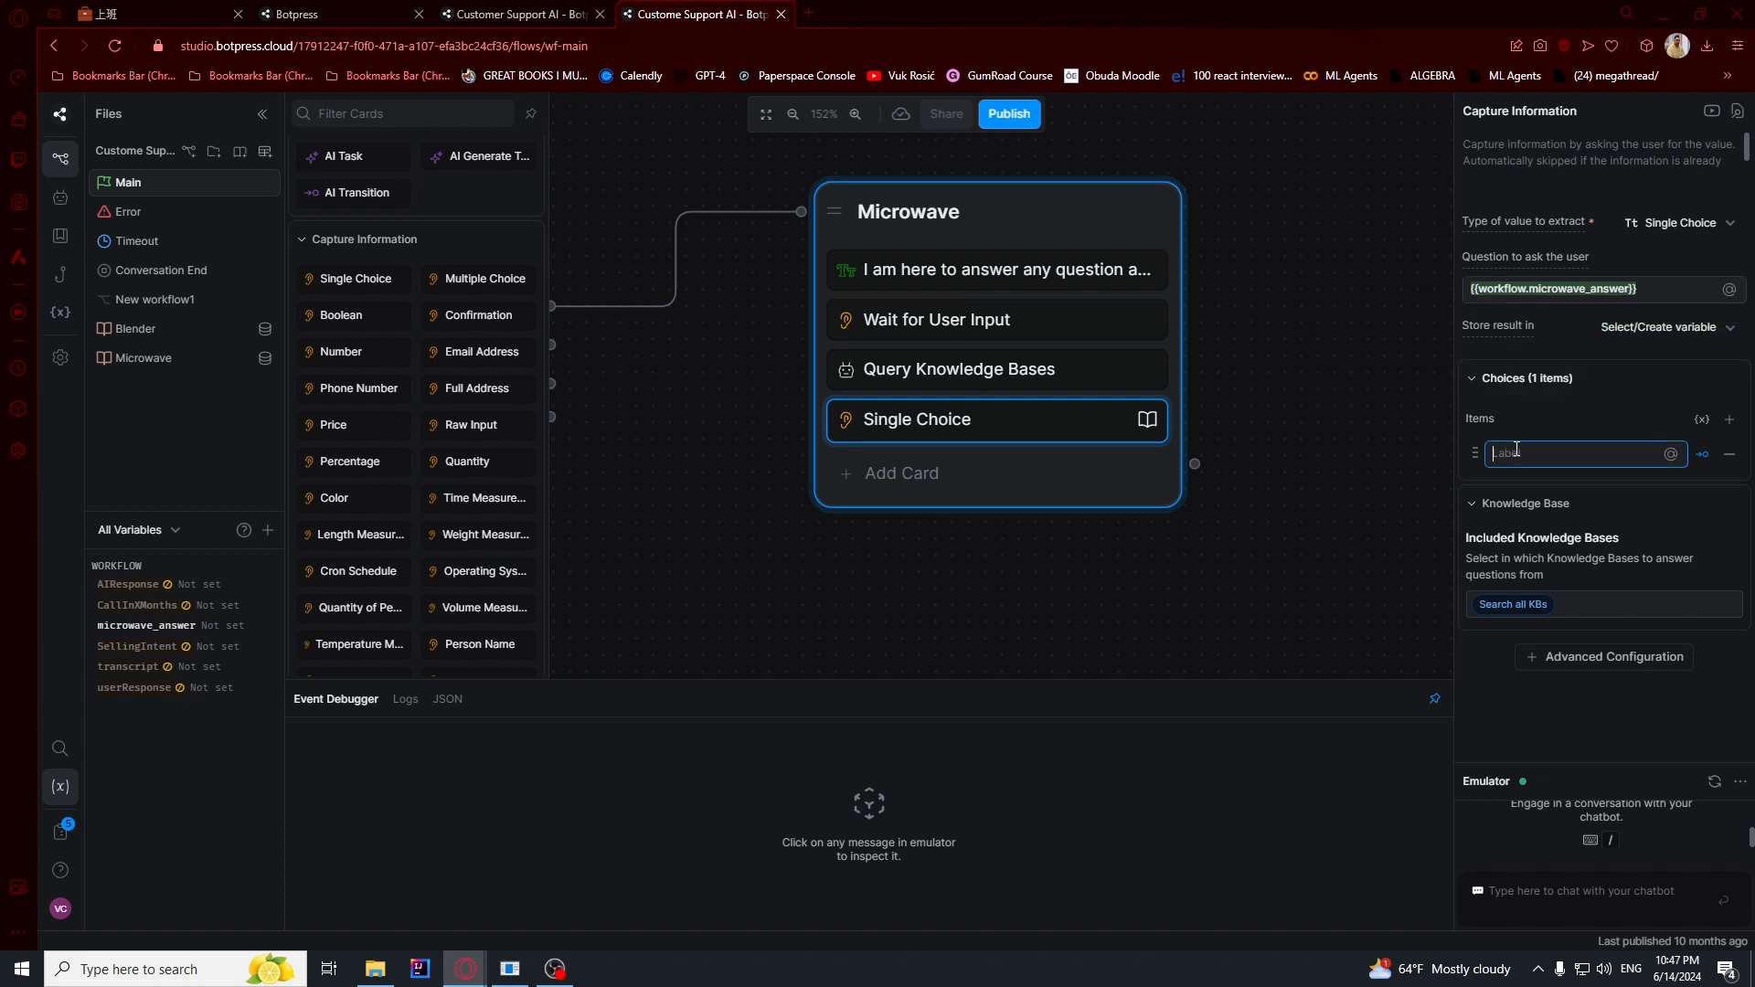
type("Ask another question about the microwave")
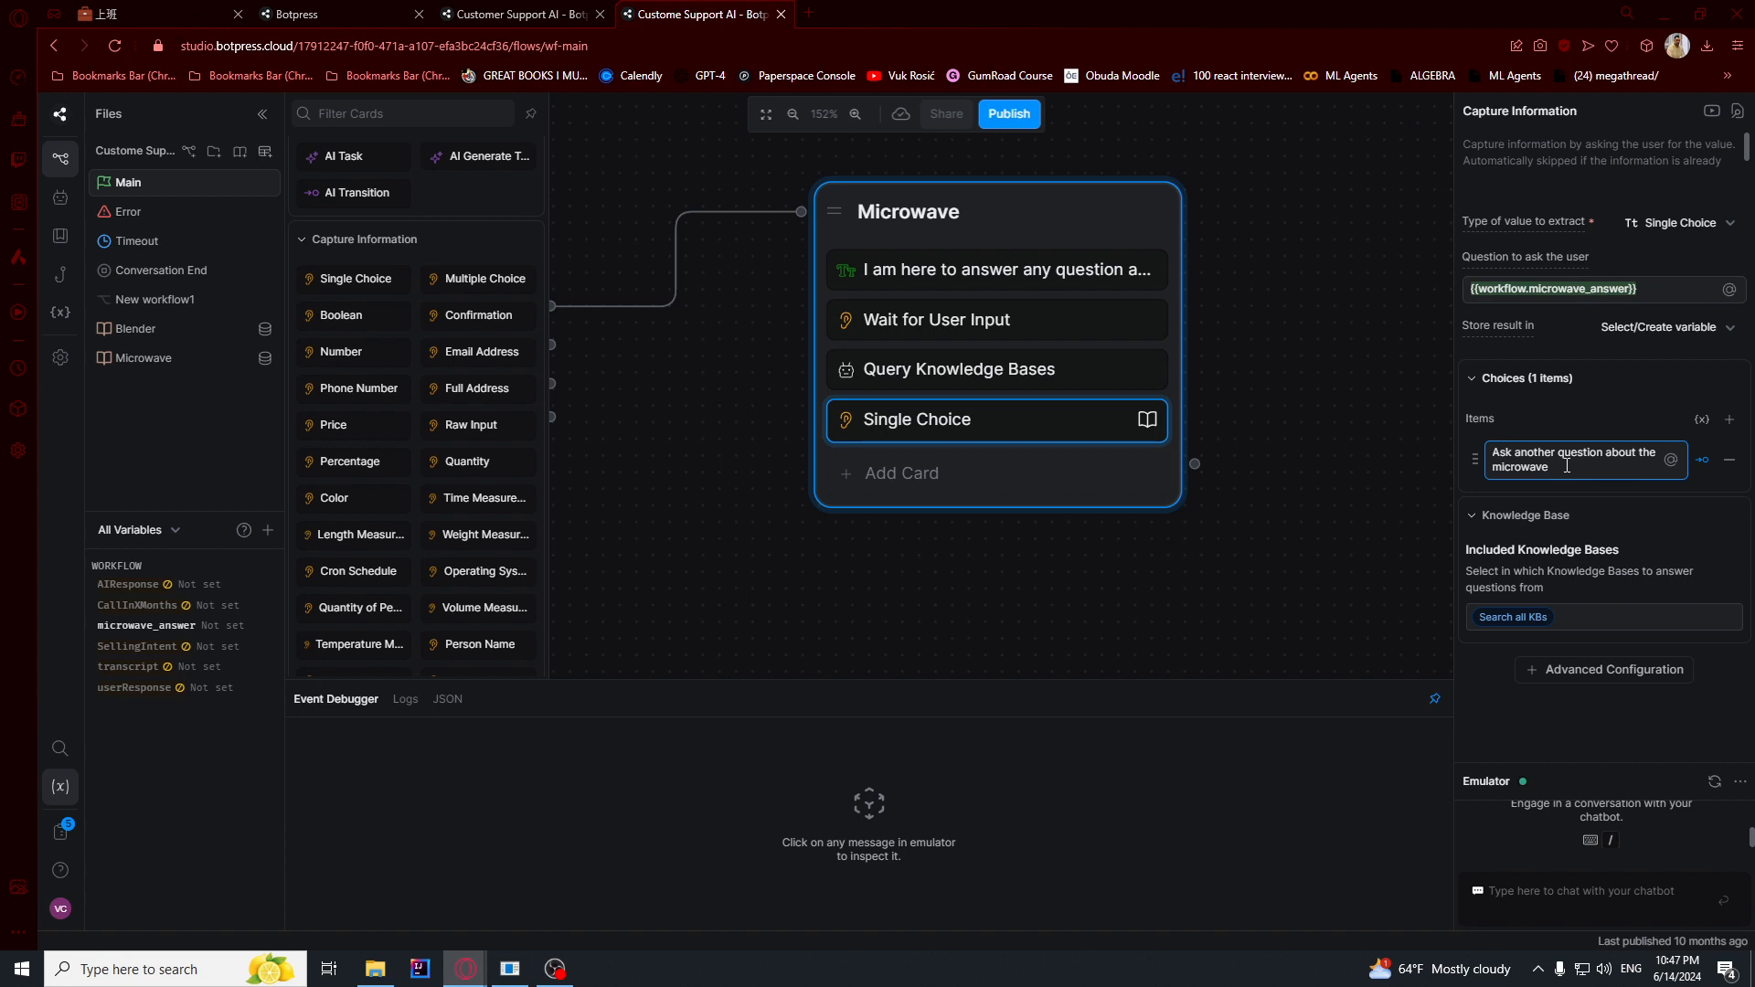
left_click(1728, 419)
type("Choose")
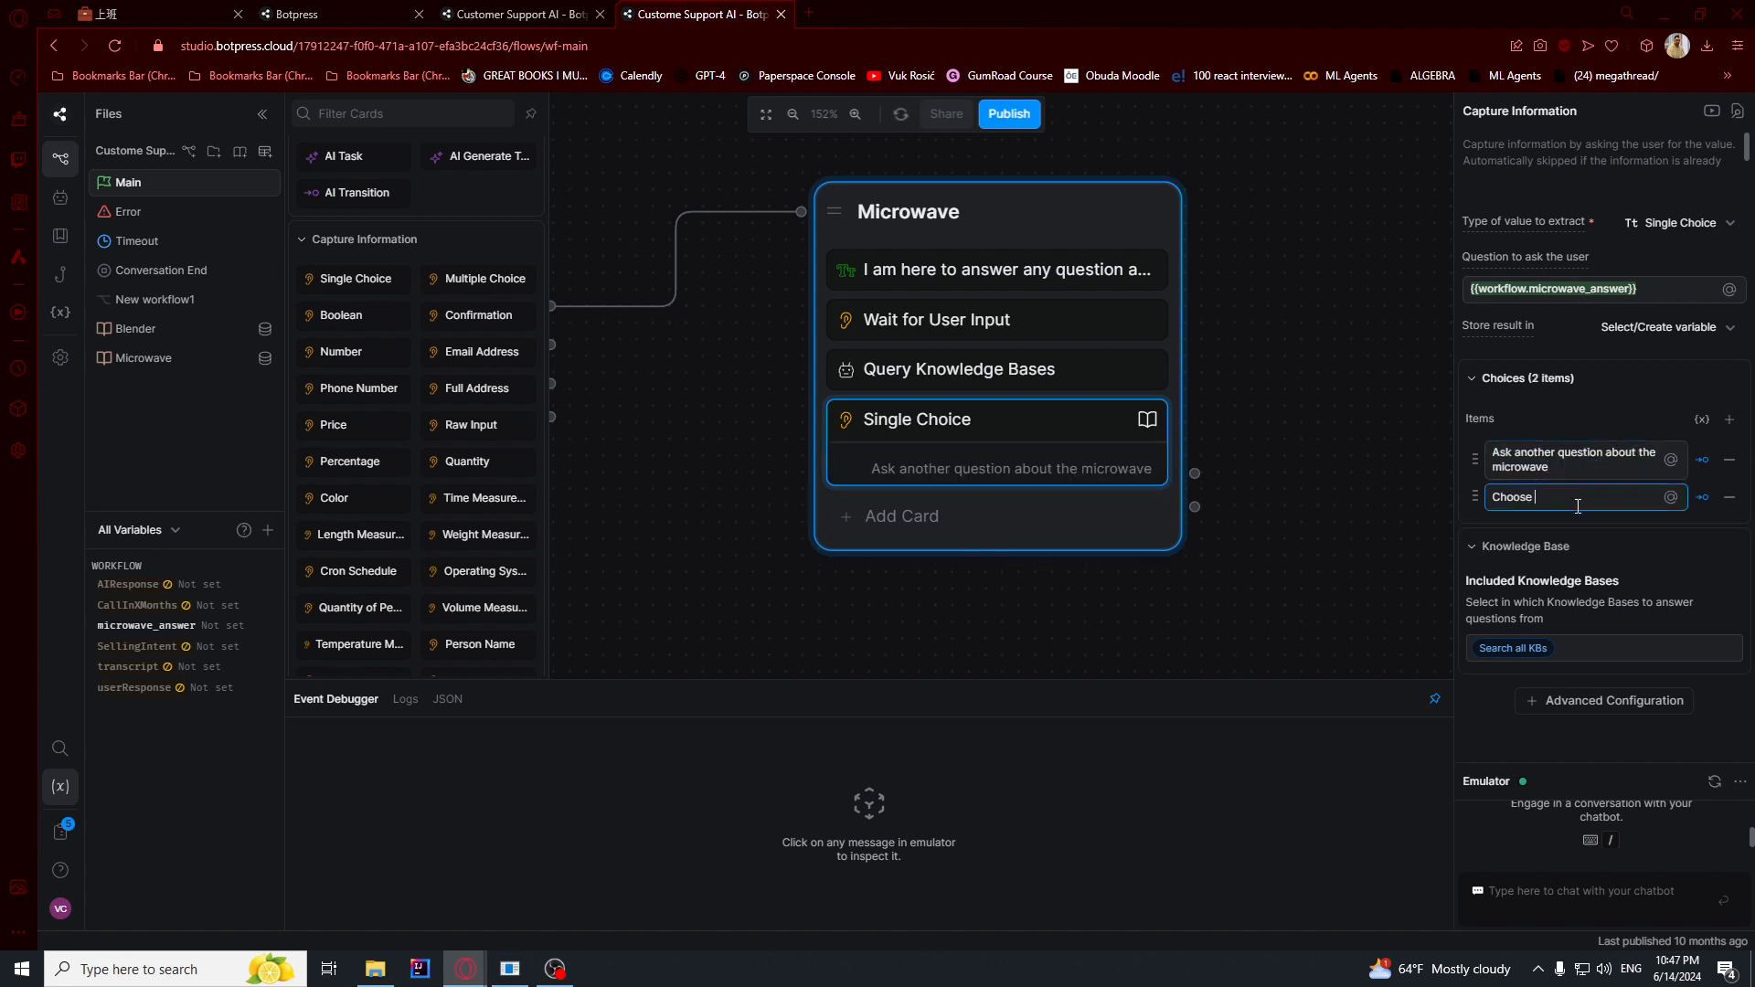
type(" another.")
left_click(1728, 418)
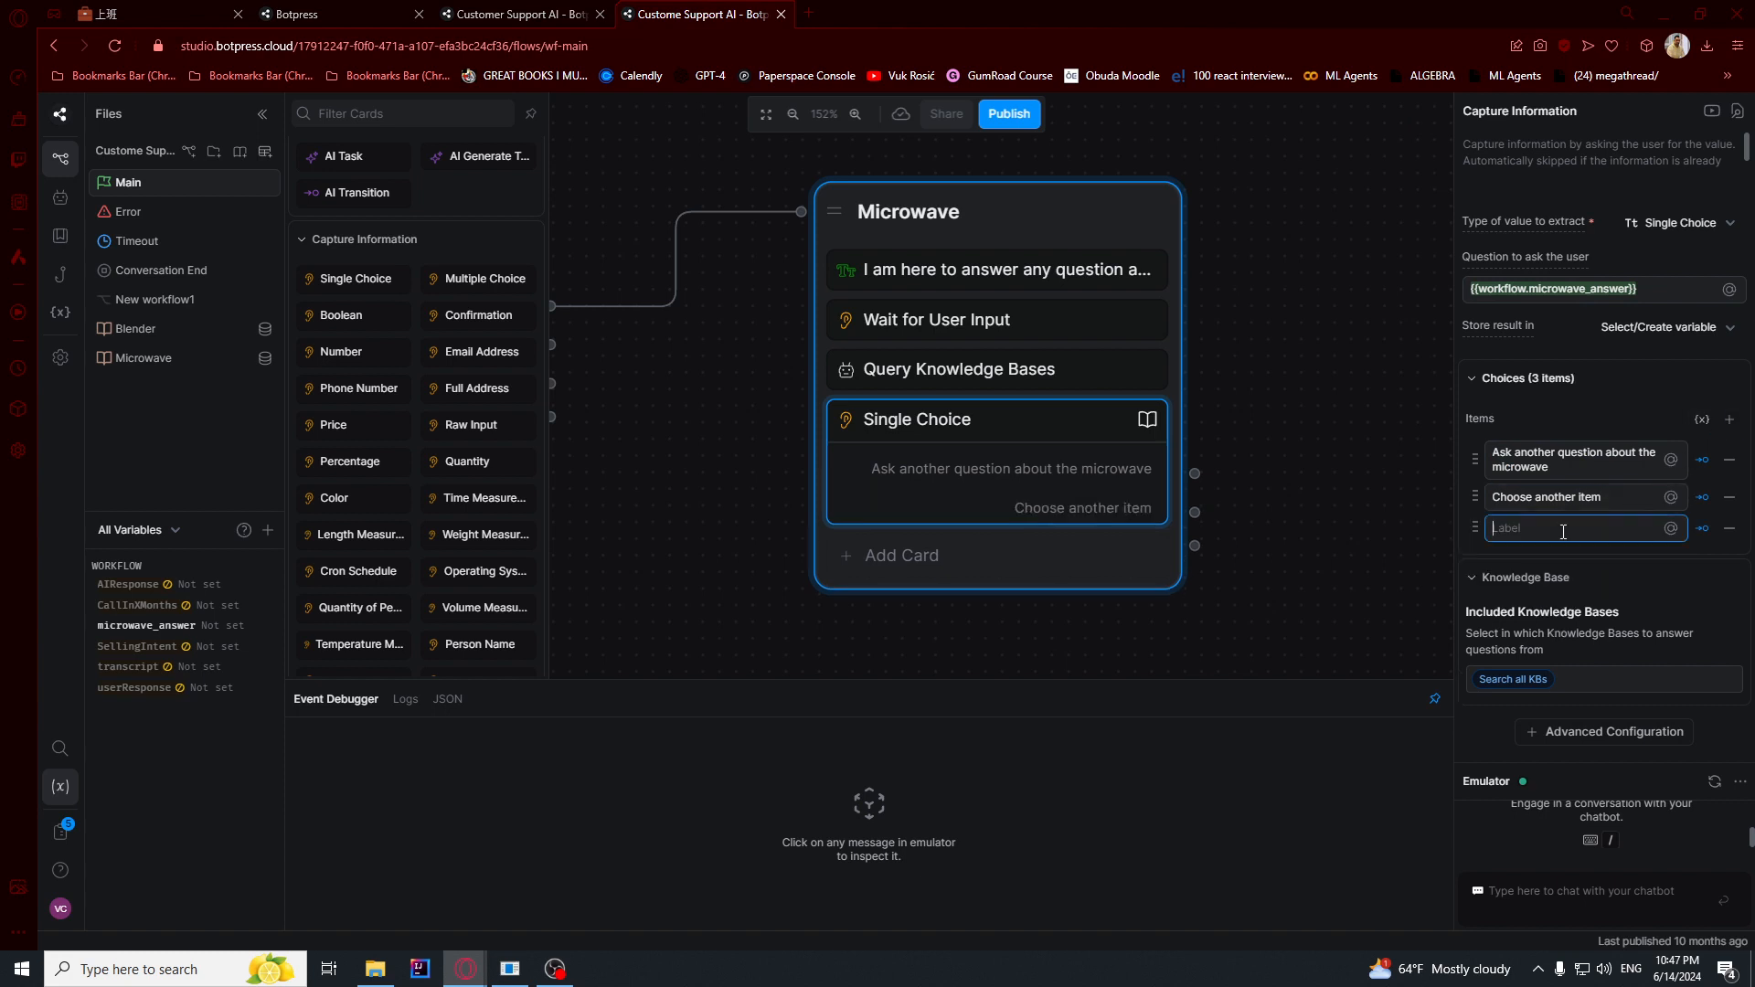
type("End conversation")
left_click(1531, 681)
left_click(1545, 739)
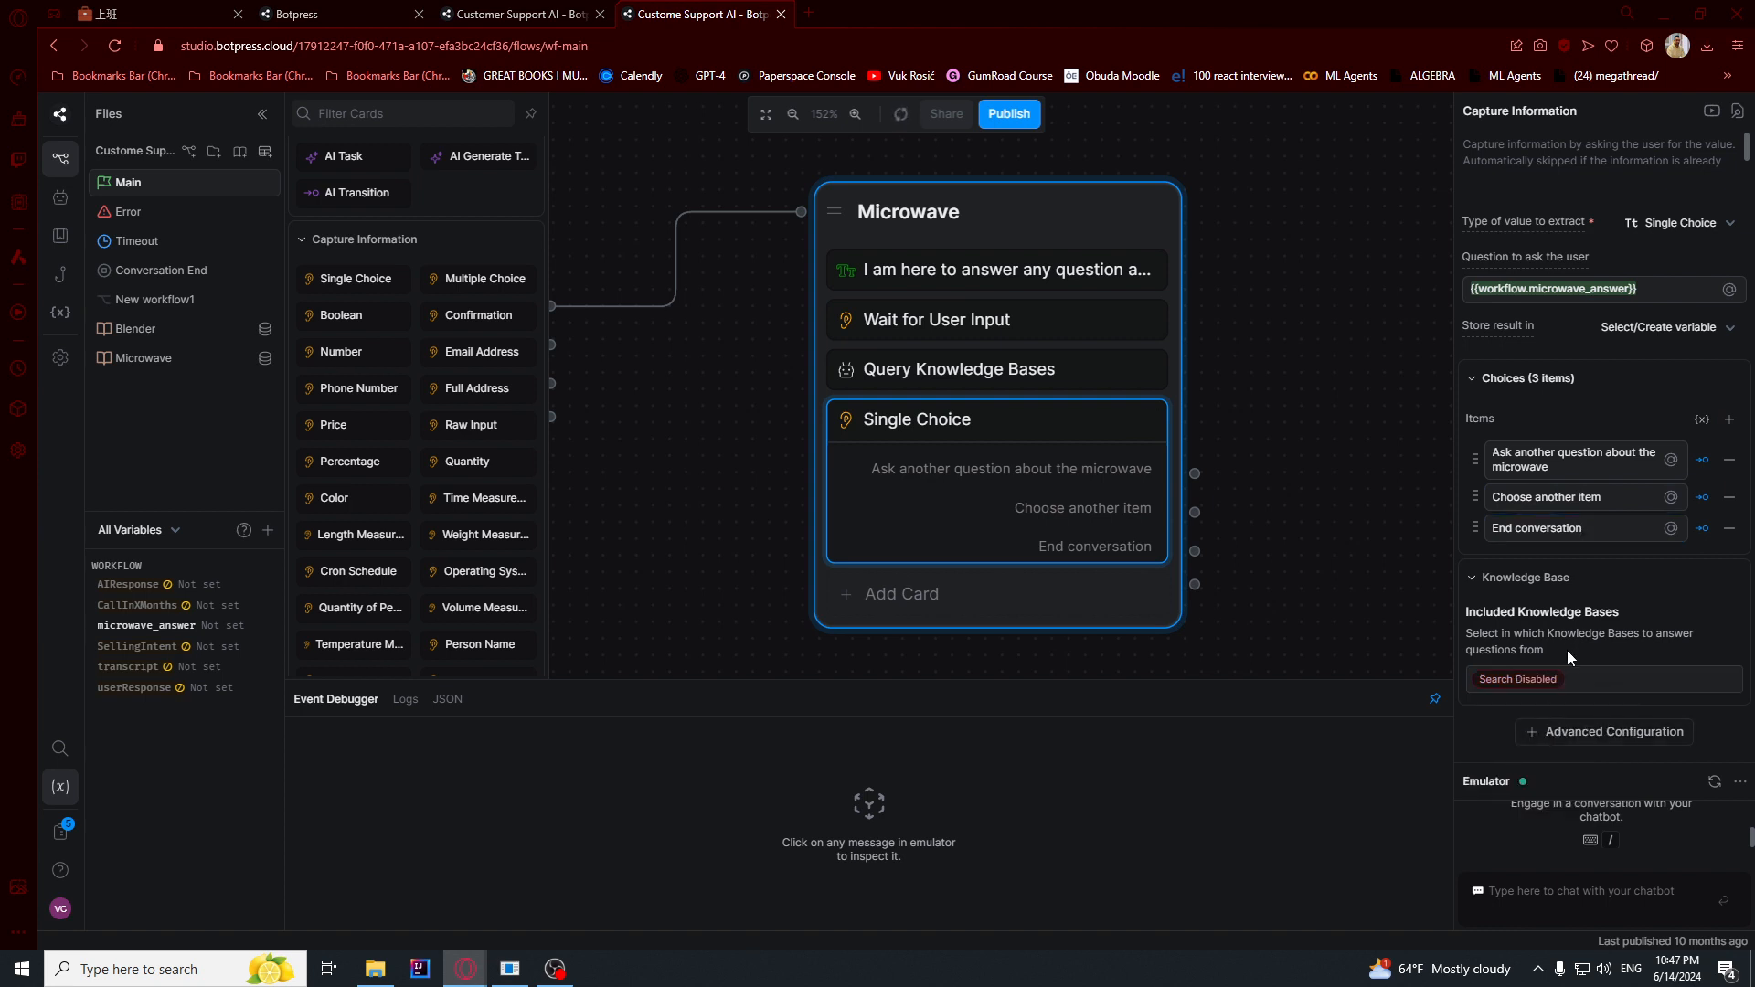
- Connect the "End conversation" choice of the Microwave node to a new End node
left_click_drag(1300, 599, 1075, 496)
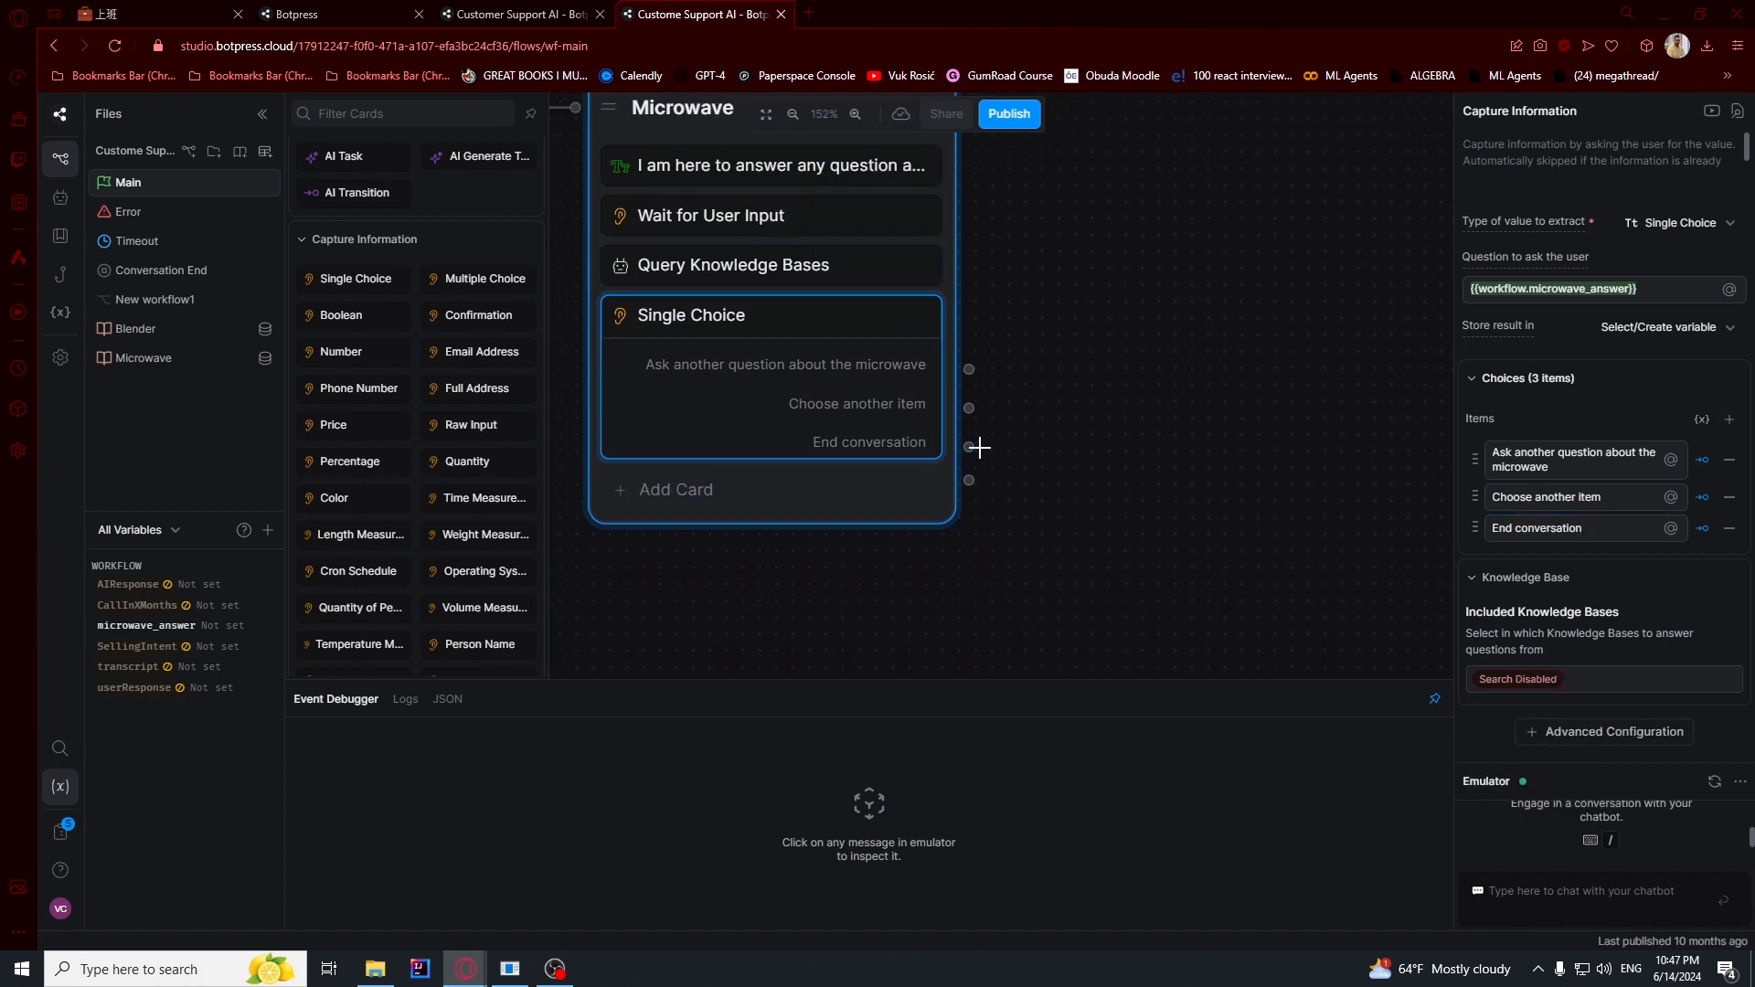
left_click_drag(969, 448, 1102, 569)
left_click(1134, 718)
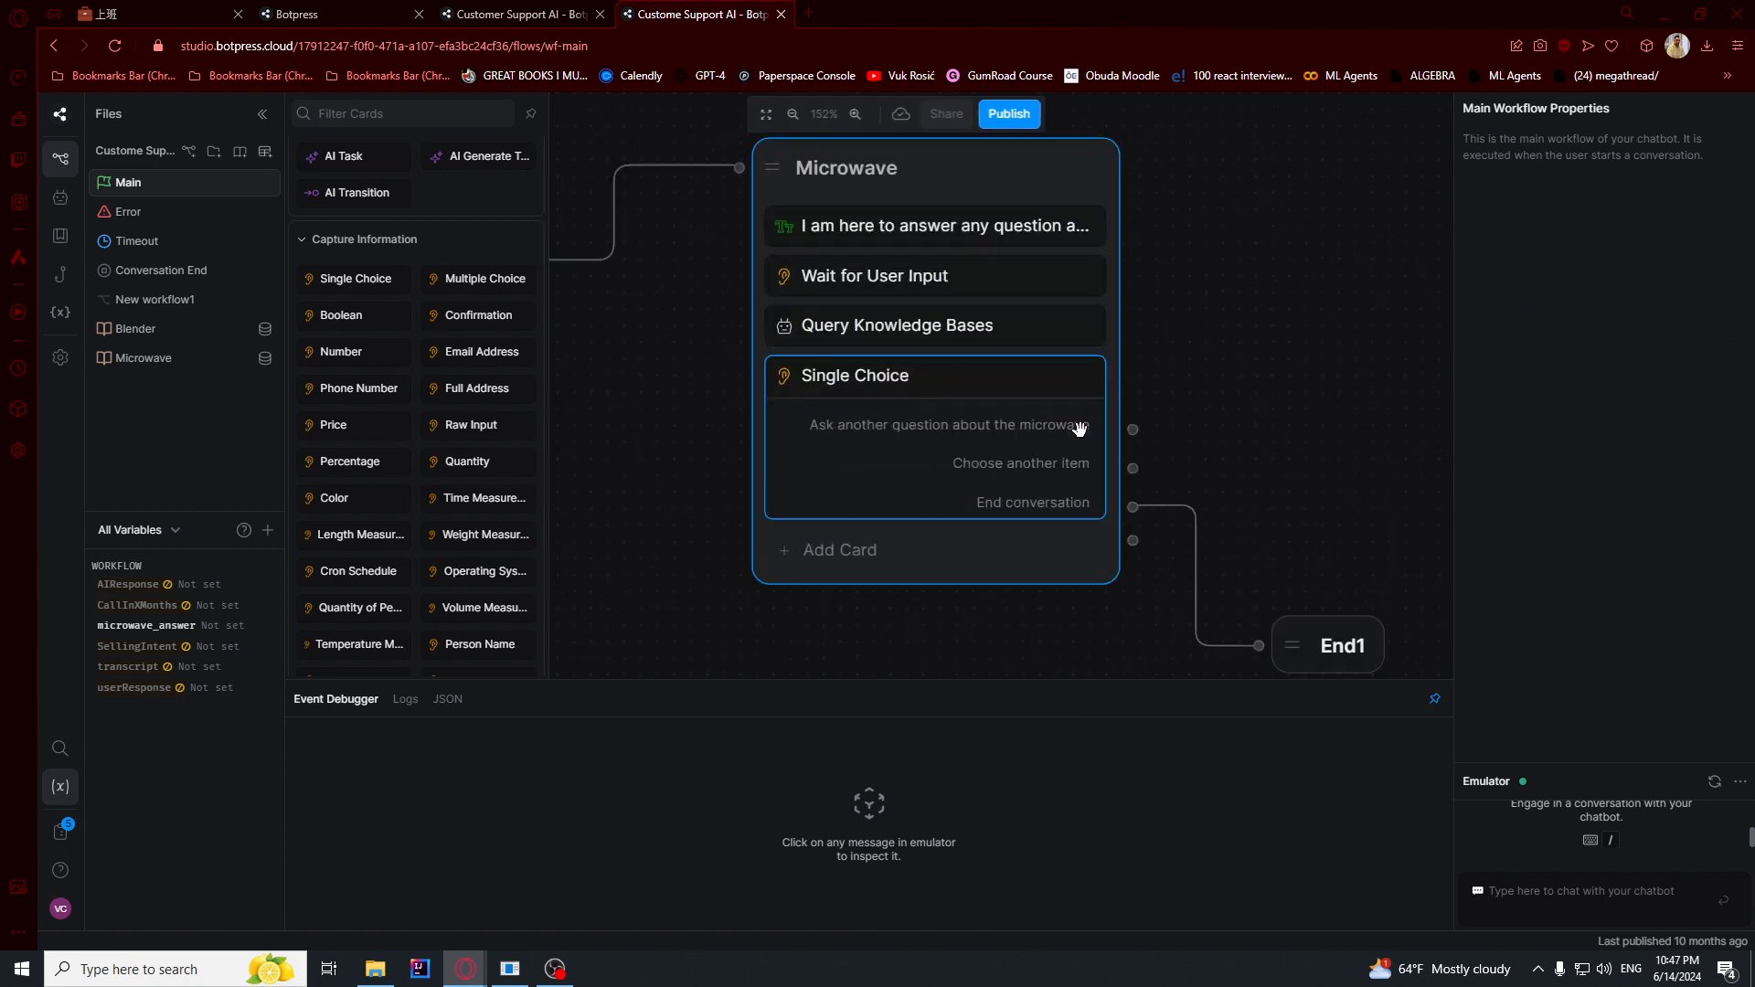
- Connect the "Choose another item" choice back to the Standard1 node
scroll(1159, 458, "down", 5)
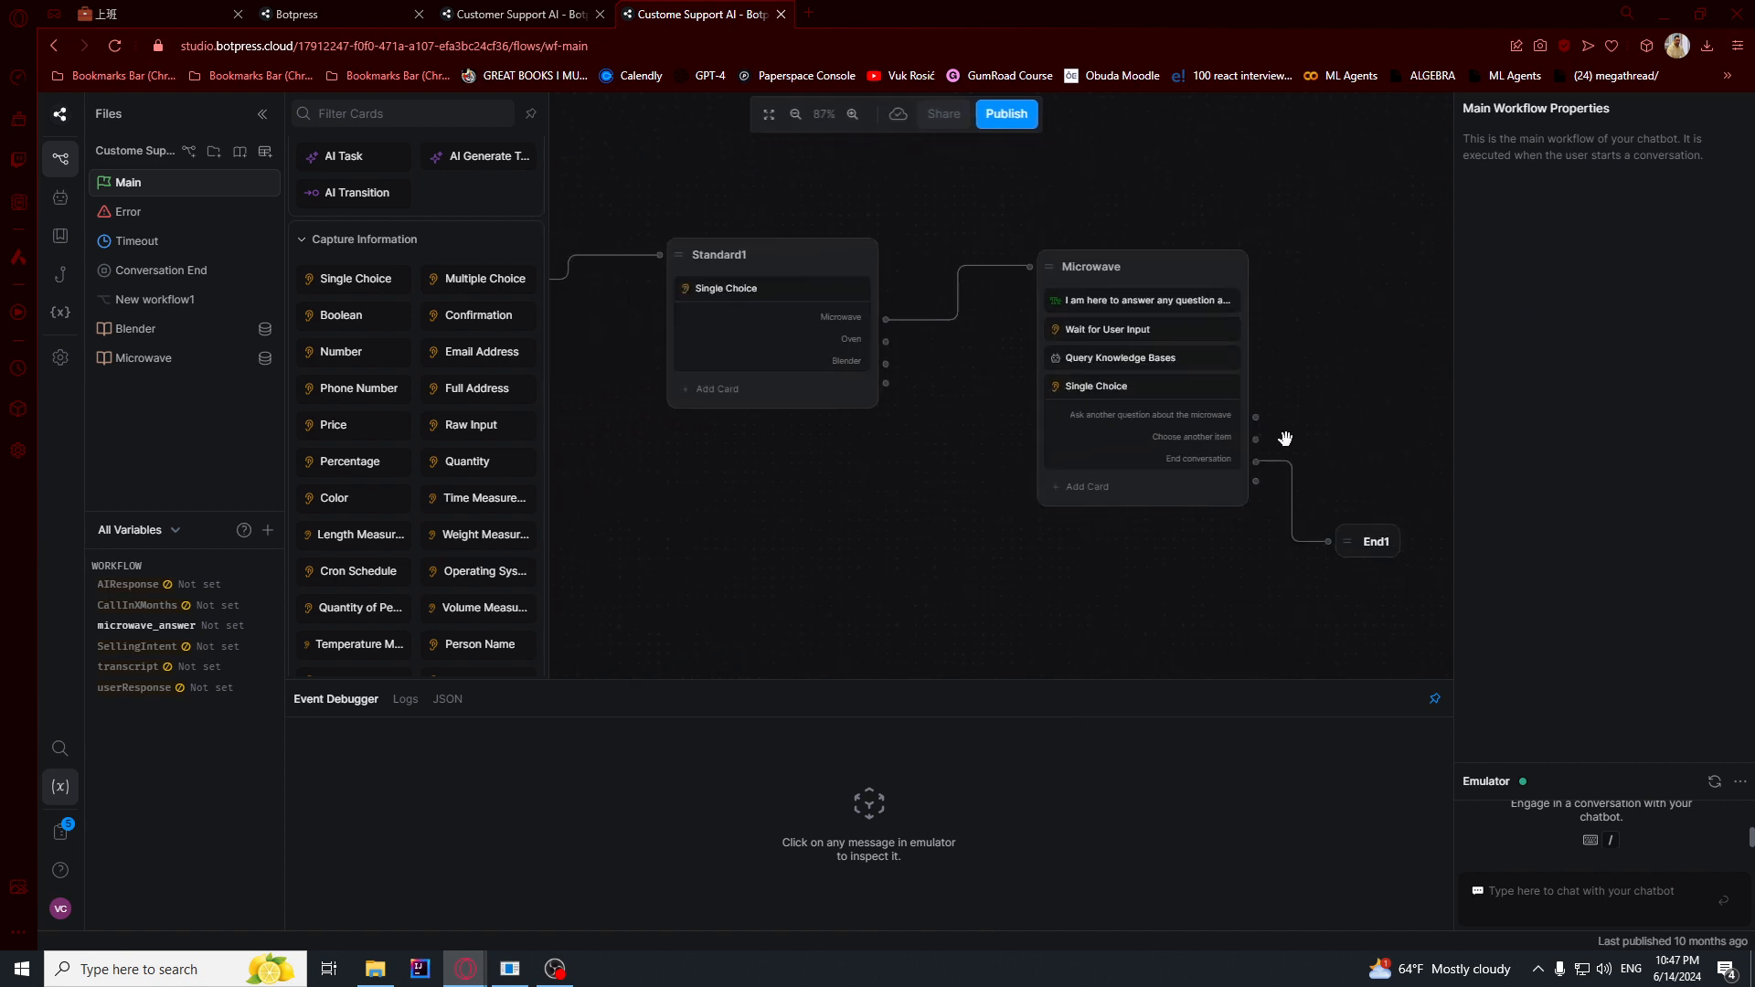
left_click_drag(1258, 439, 669, 260)
right_click(669, 260)
left_click(731, 205)
- Connect the "Ask another question about the microwave" choice back to the Microwave node's own input
left_click_drag(1358, 362, 1168, 373)
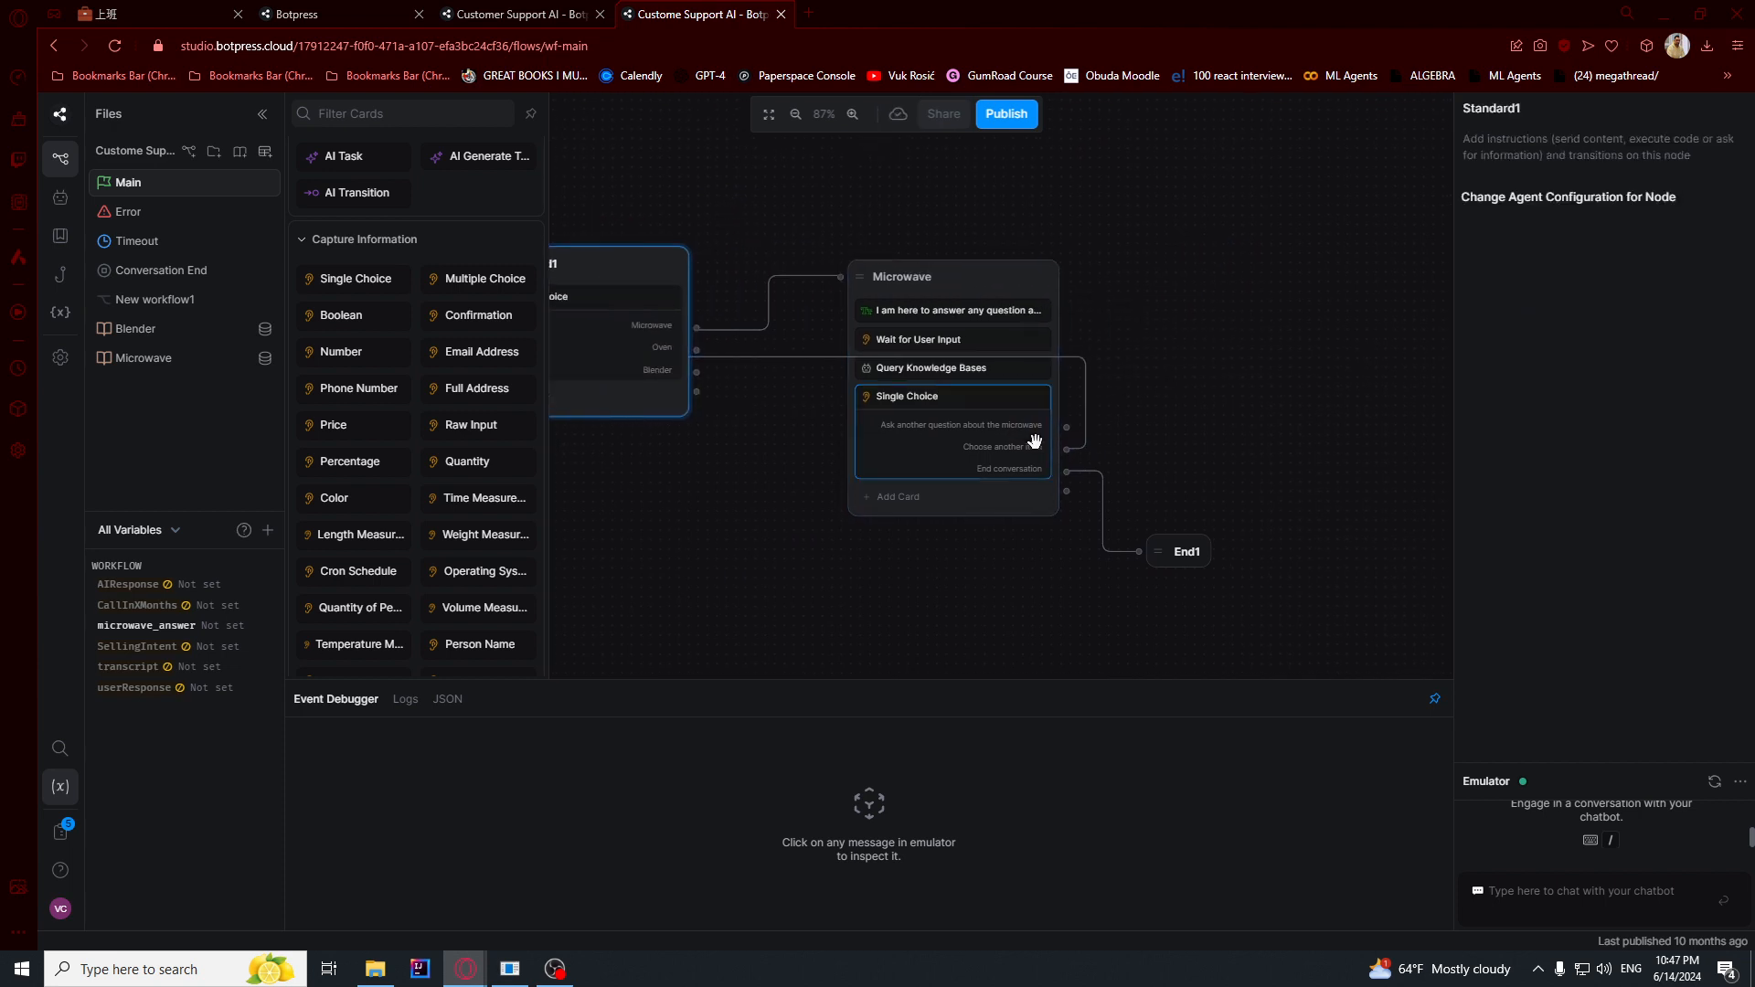
scroll(1033, 441, "up", 2)
left_click_drag(1076, 420, 780, 224)
left_click(1198, 365)
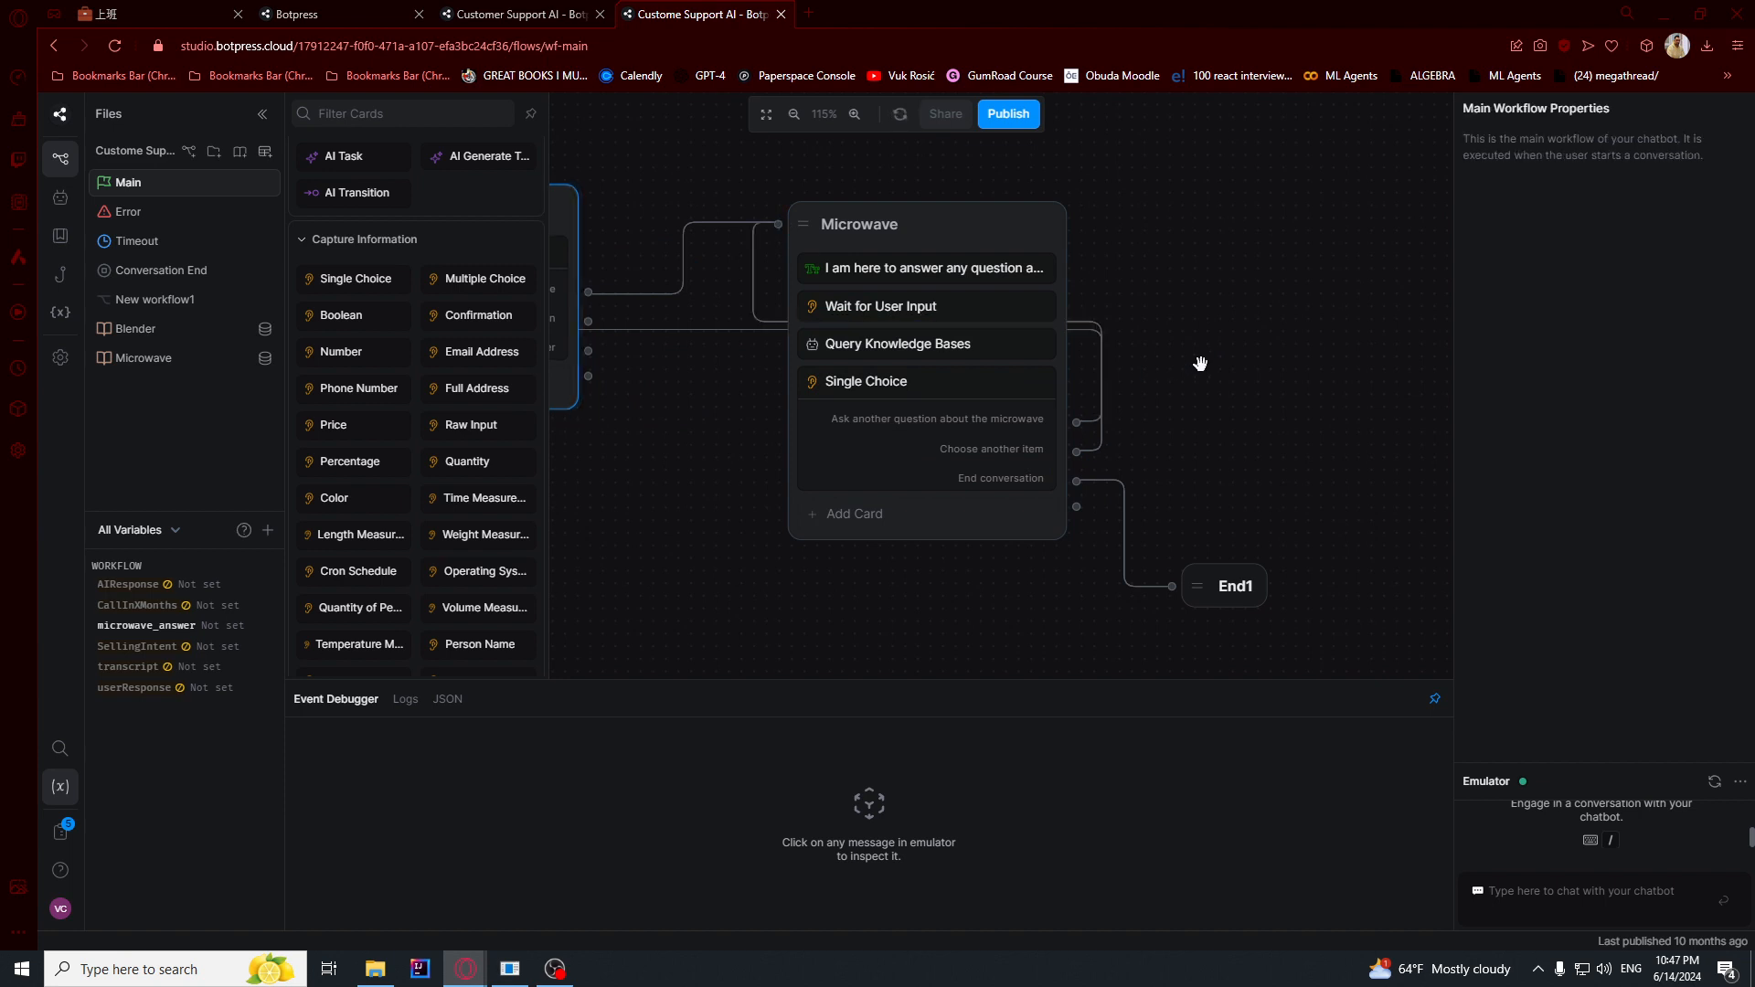
- Move the Microwave node higher on the canvas and place the End node beside it to tidy the flow
scroll(1179, 371, "down", 4)
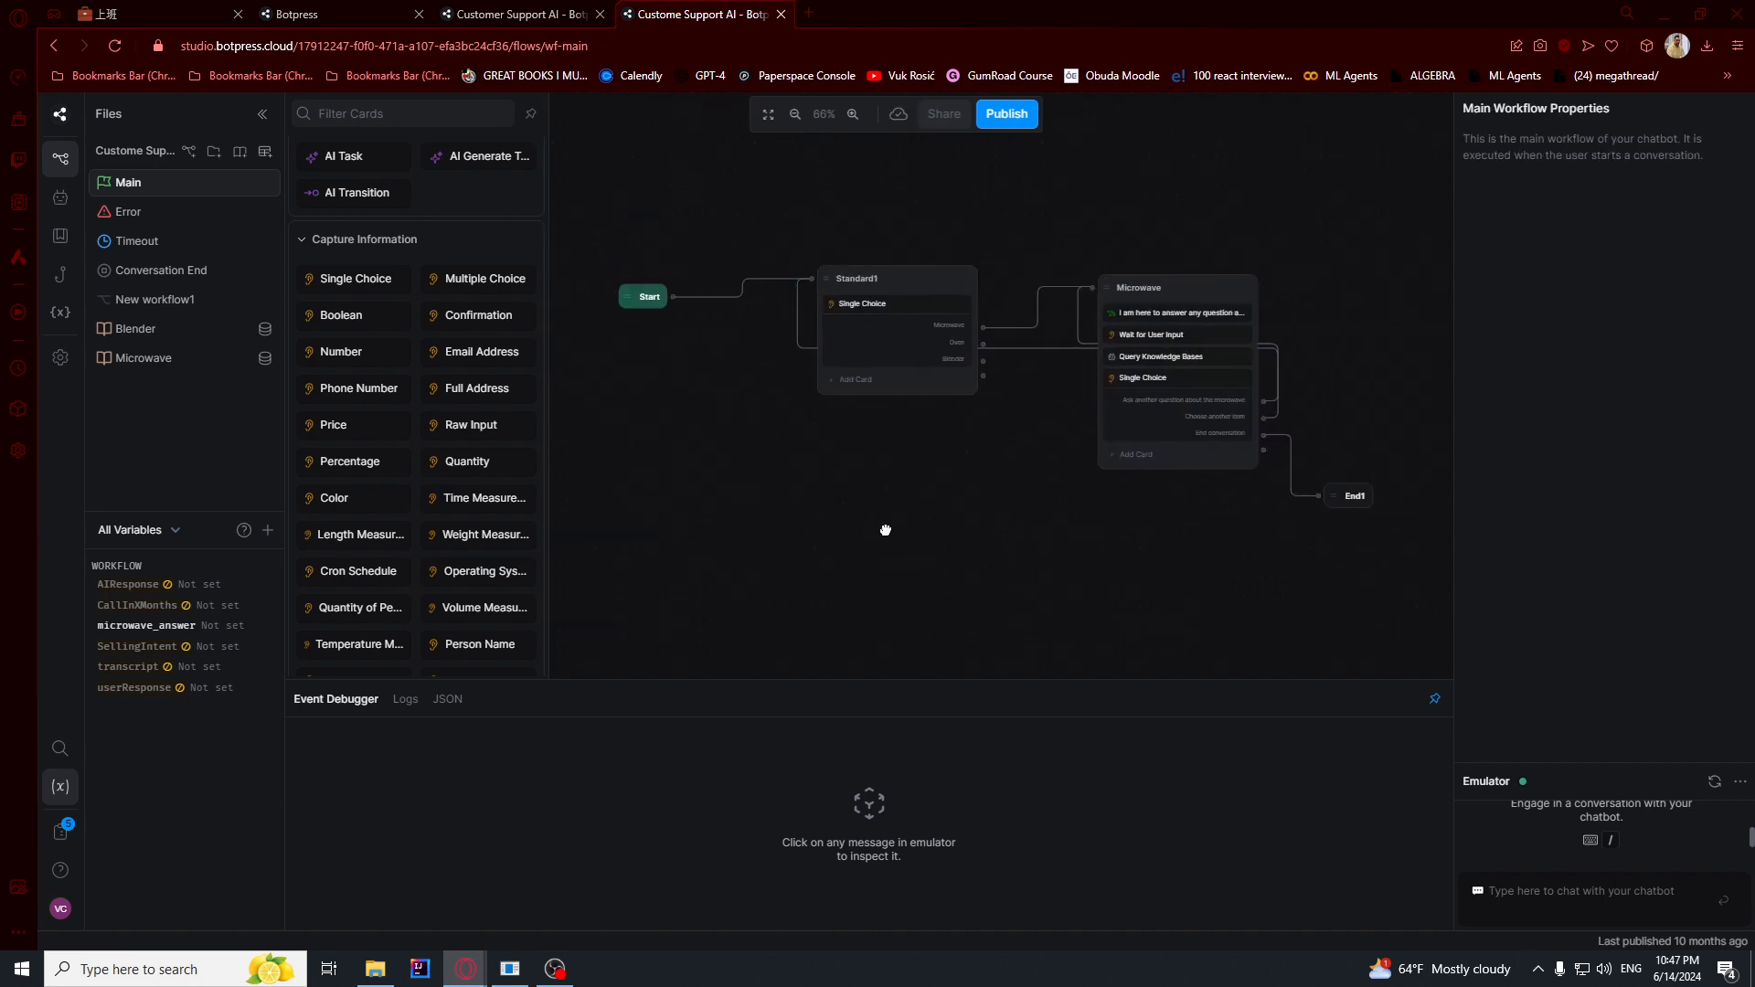
scroll(898, 309, "up", 6)
scroll(995, 502, "down", 5)
left_click_drag(999, 522, 794, 496)
left_click_drag(1053, 320, 1109, 191)
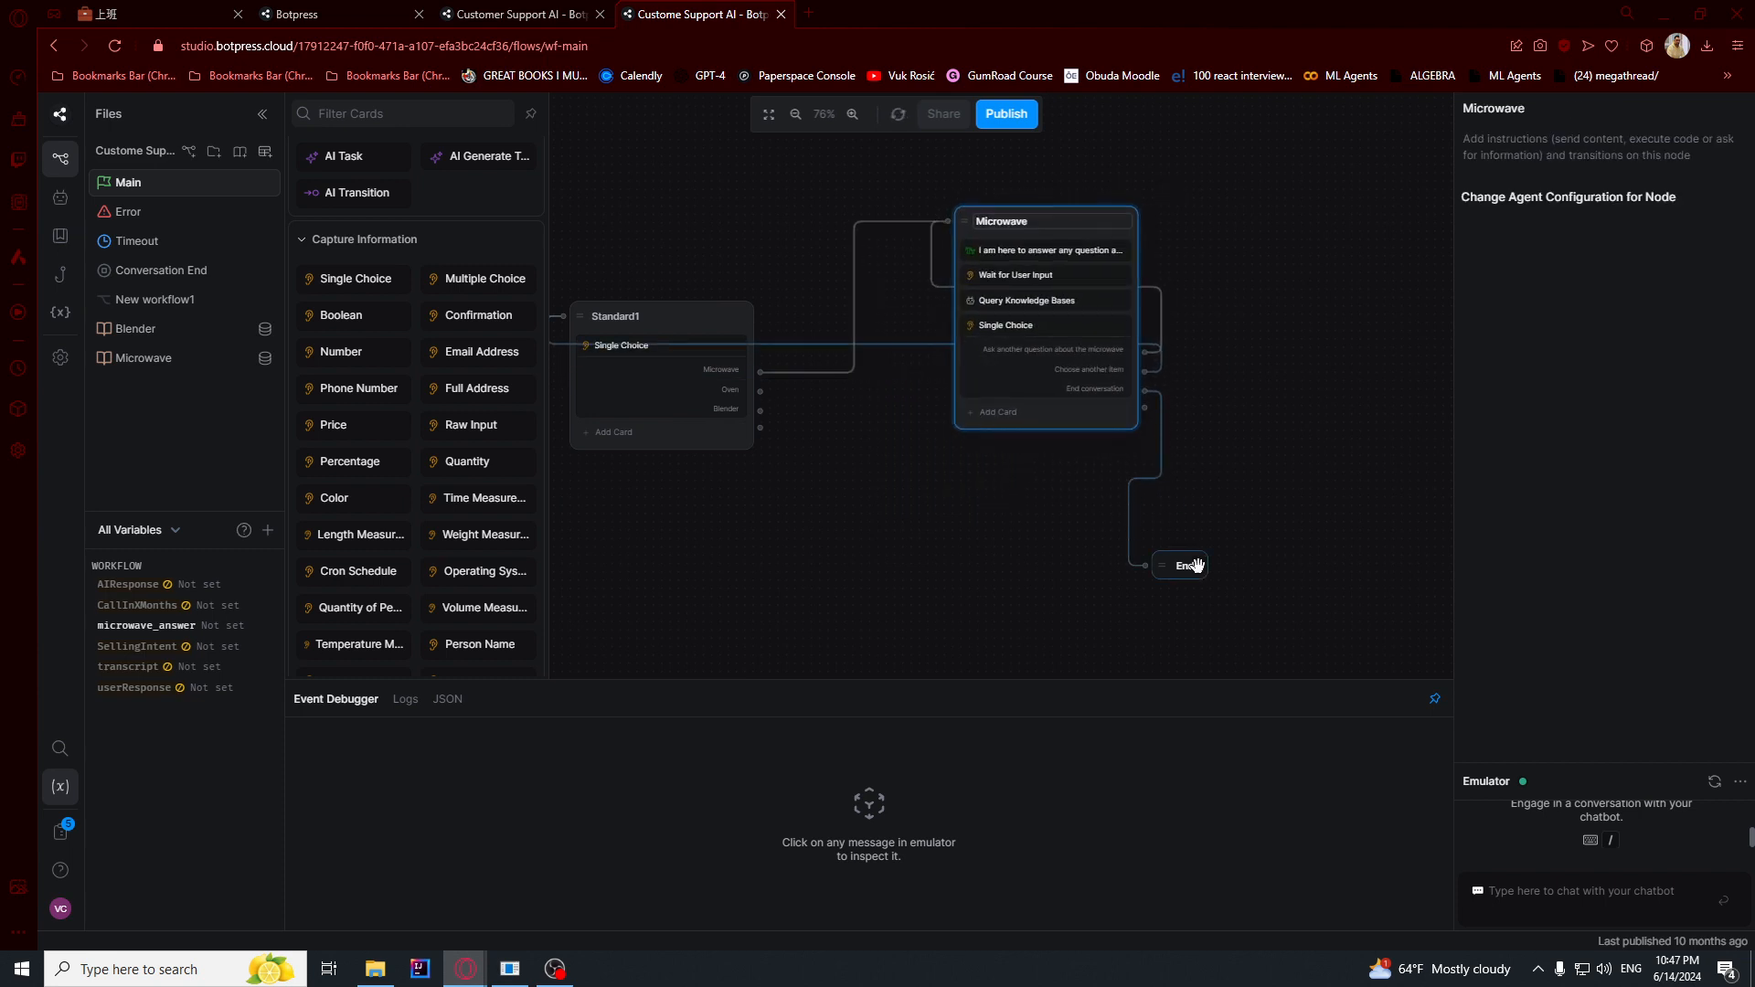
left_click_drag(1188, 565, 1343, 386)
scroll(764, 388, "up", 6)
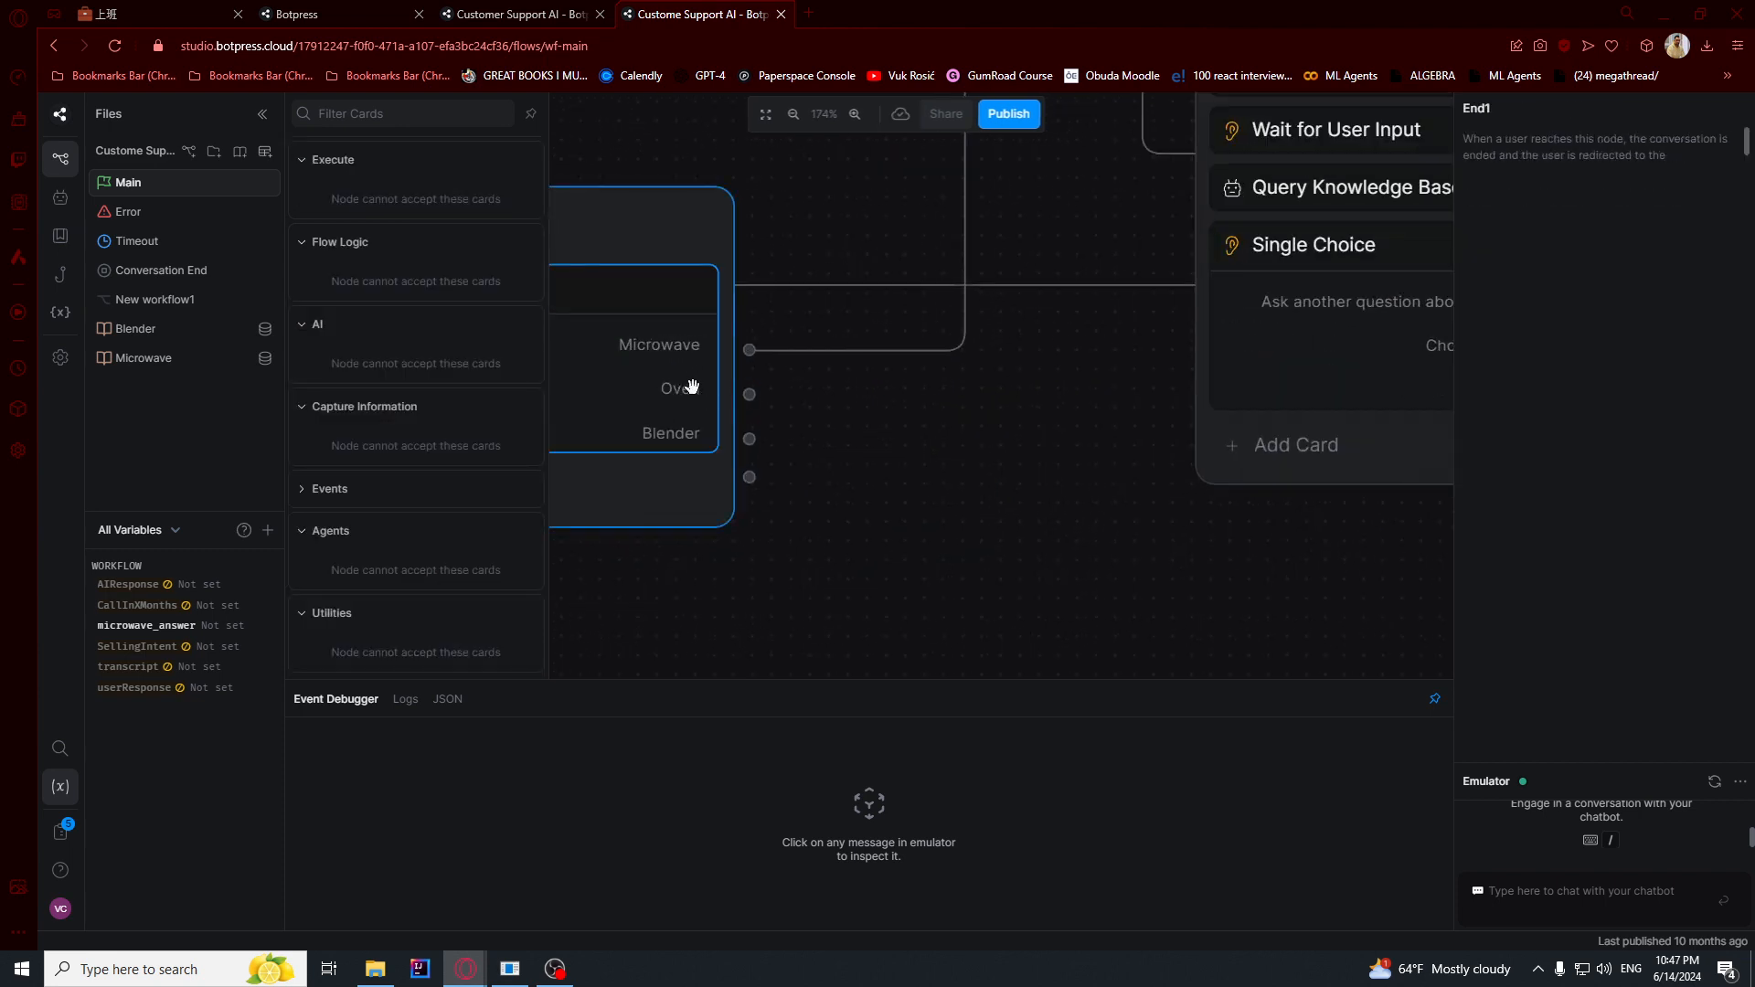
left_click_drag(959, 506, 861, 349)
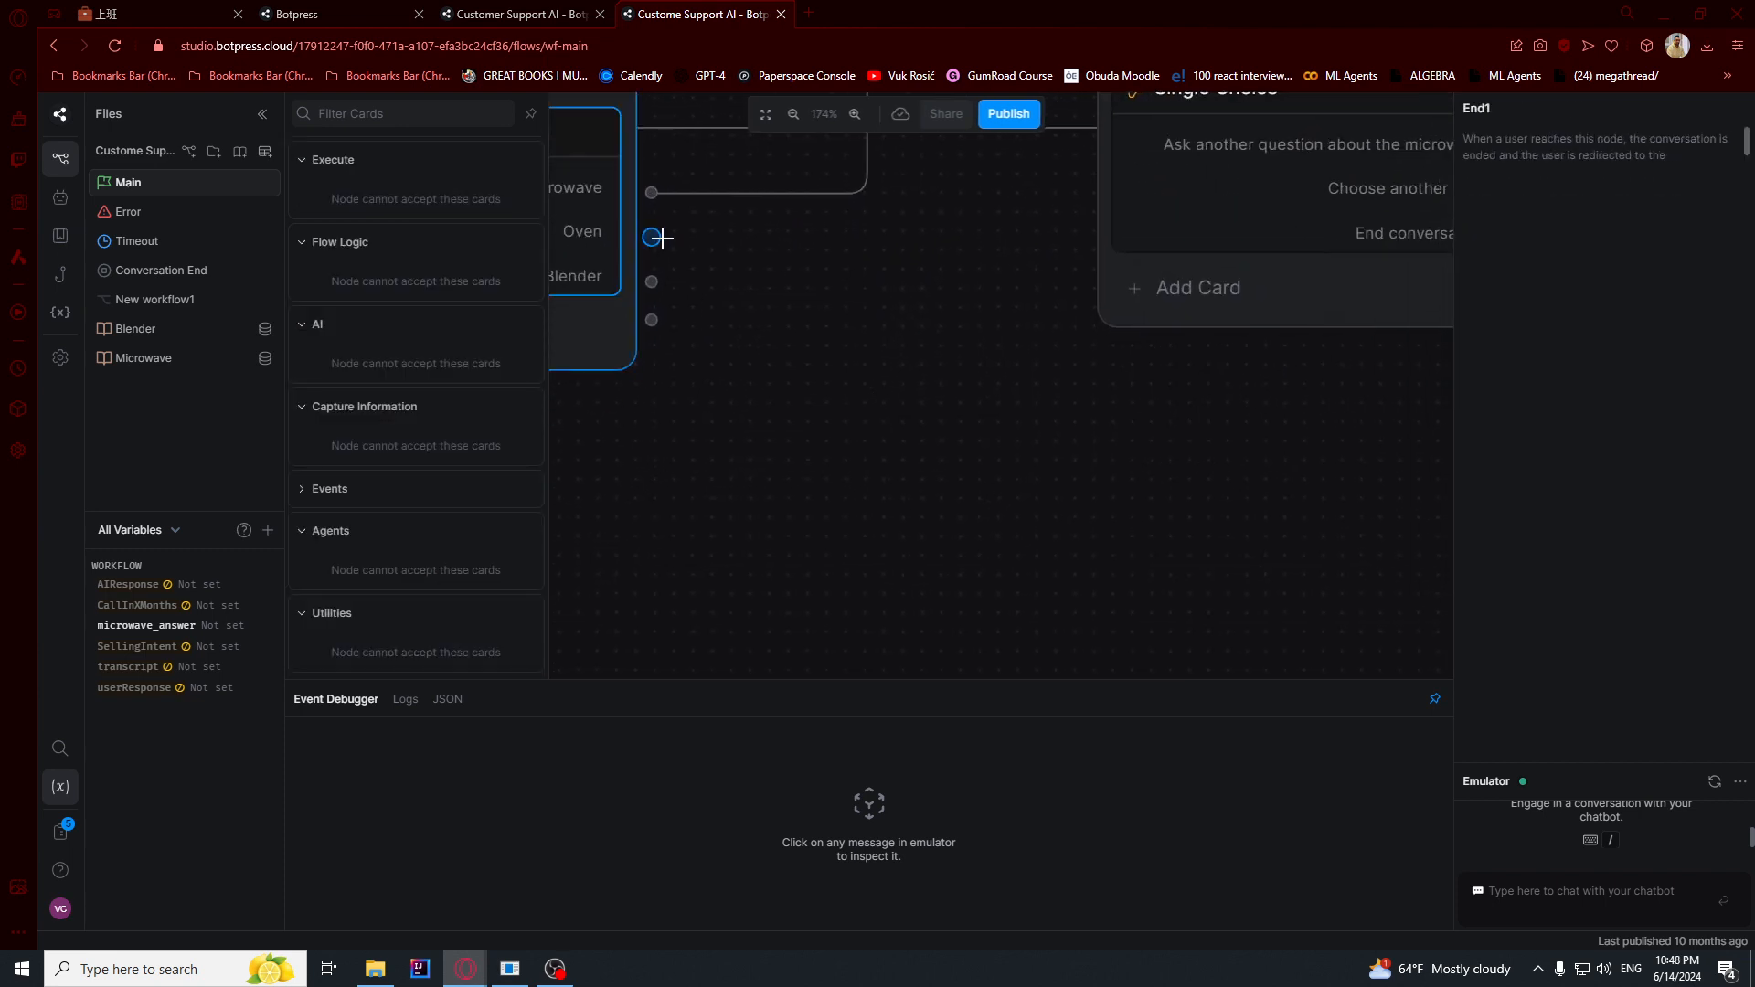
left_click_drag(650, 237, 748, 397)
left_click(1171, 427)
left_click_drag(1212, 331, 972, 521)
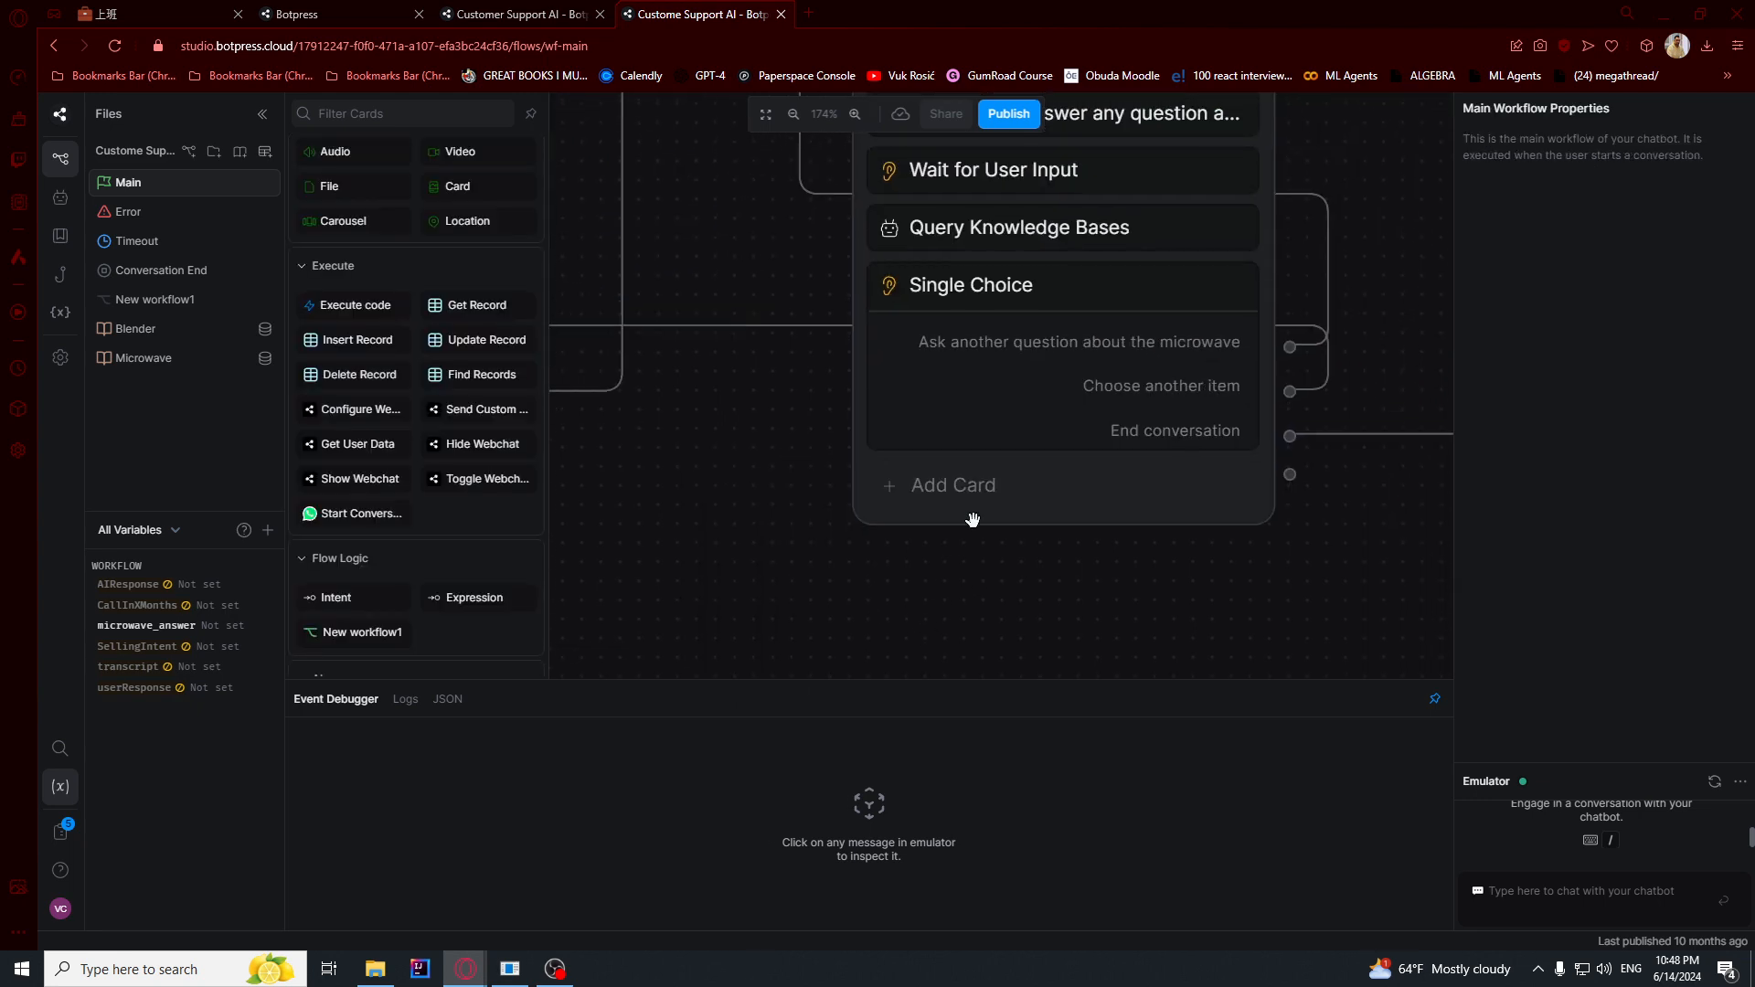
- Start a new emulator conversation with the chatbot and send the message "hi"
scroll(1010, 415, "down", 3)
left_click(1002, 202)
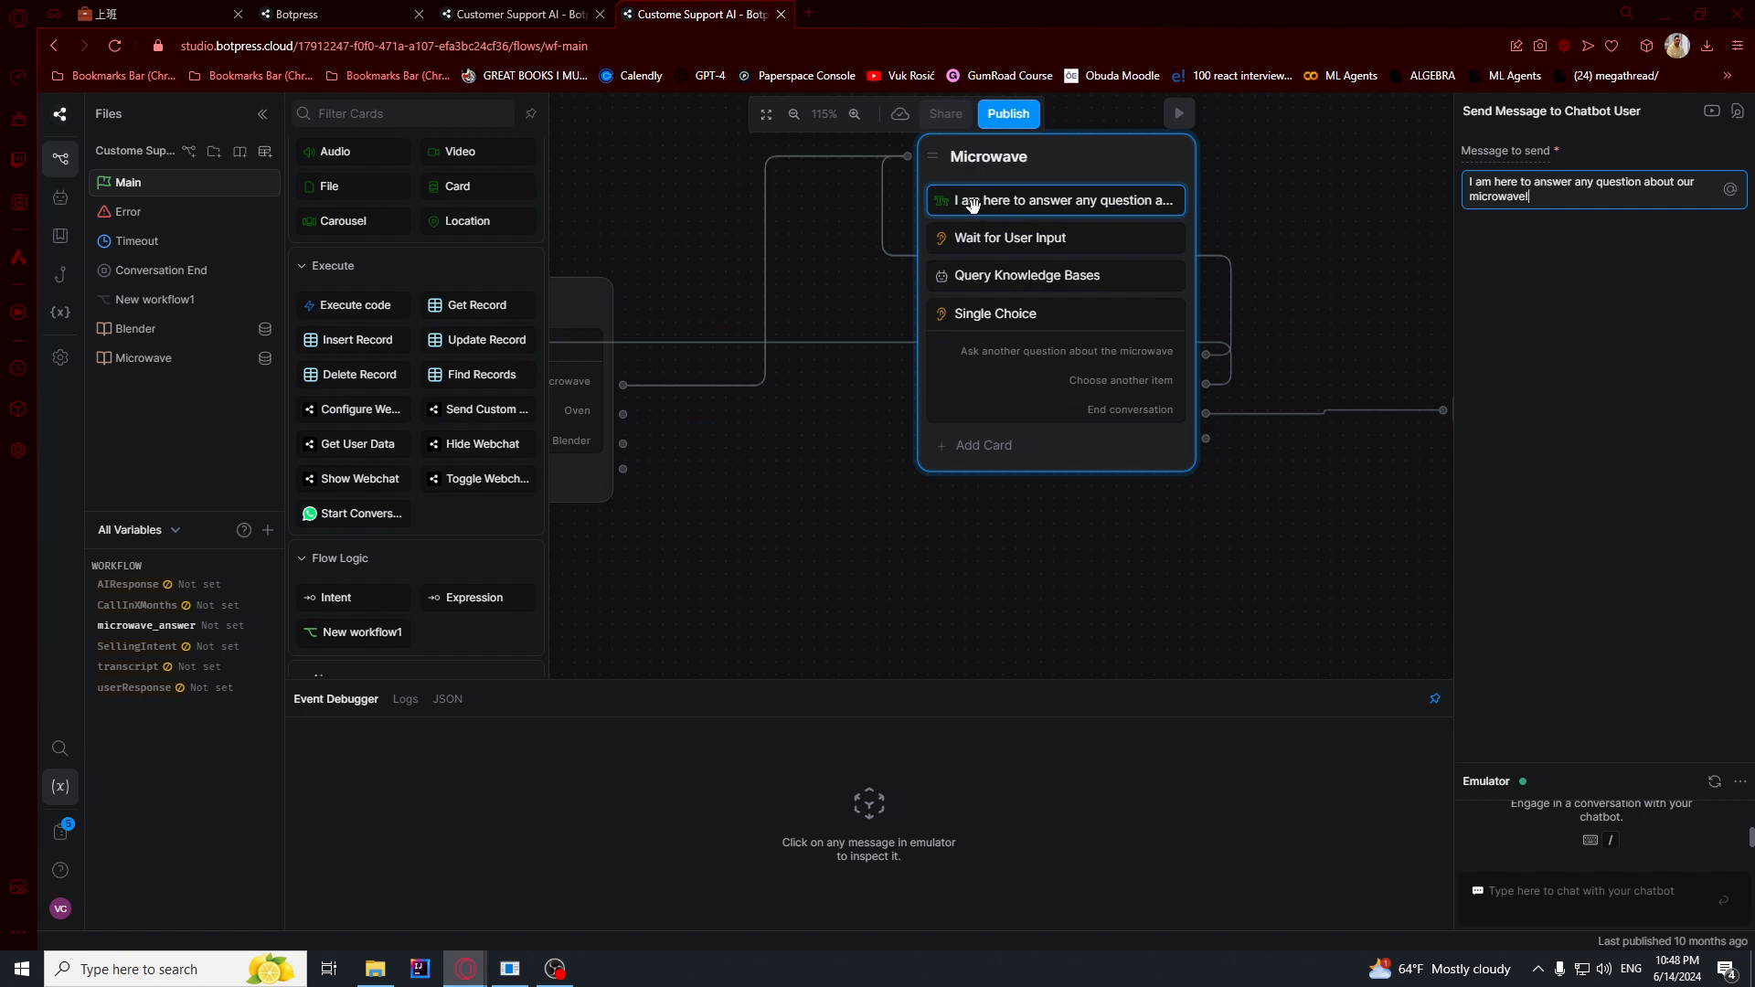
scroll(982, 306, "down", 3)
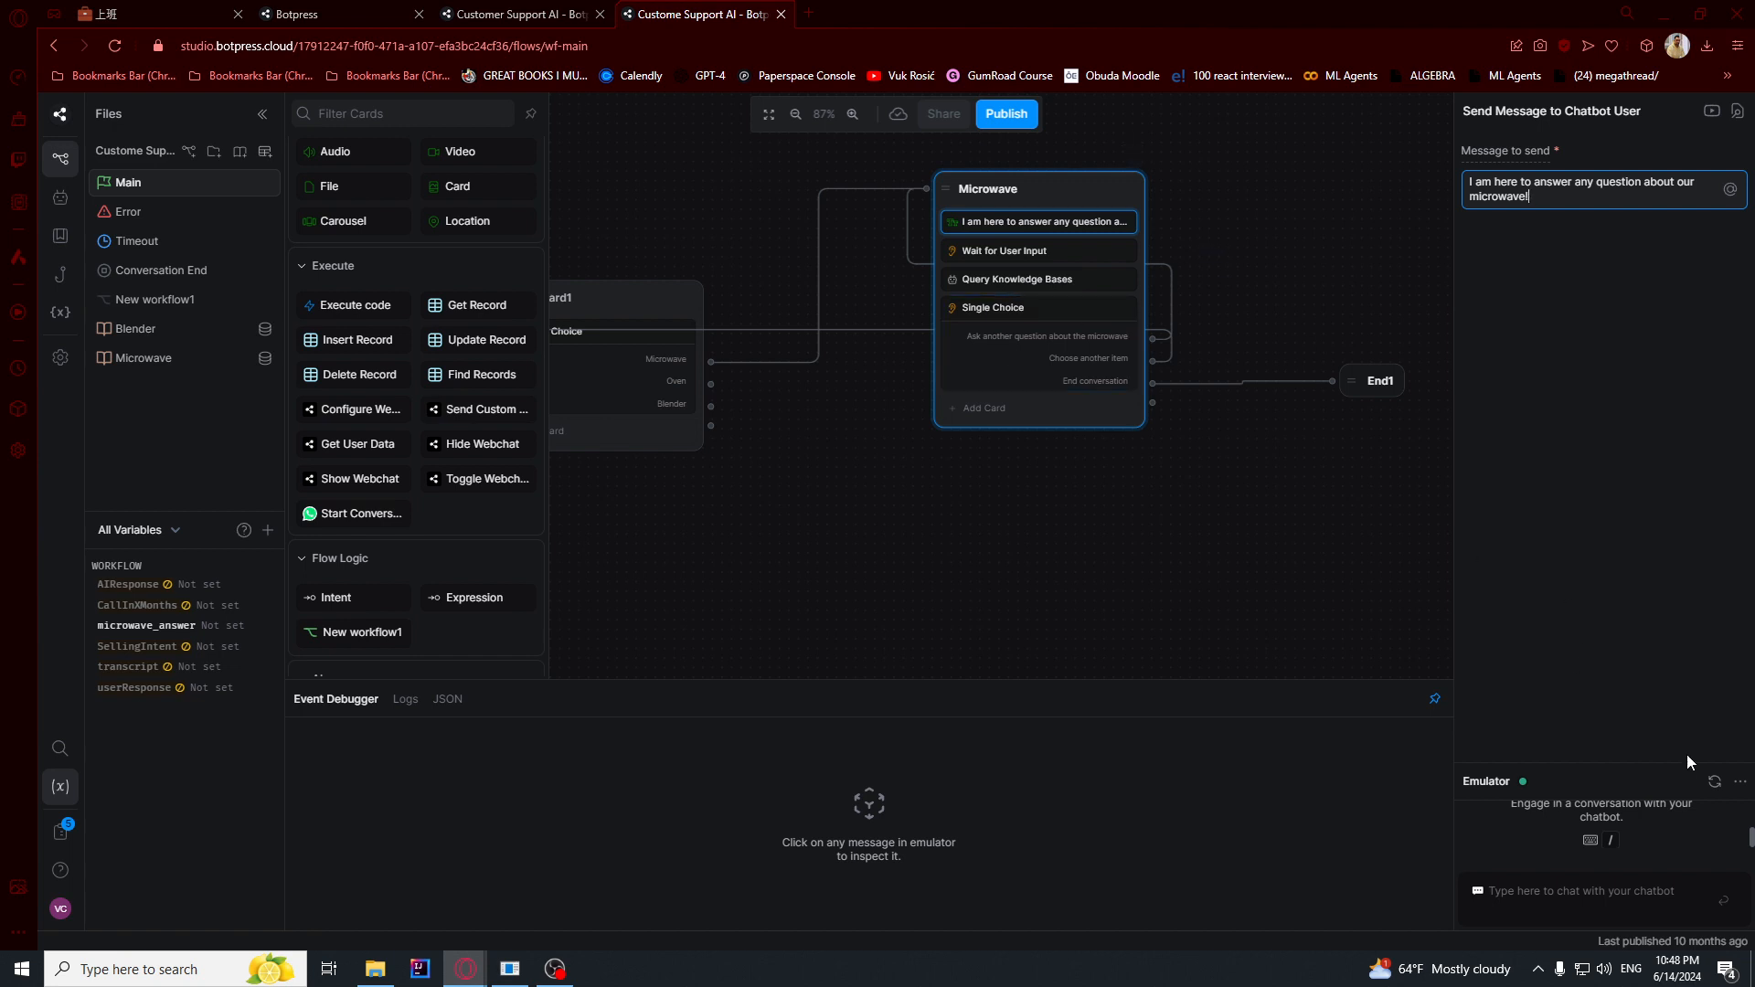
left_click(1712, 786)
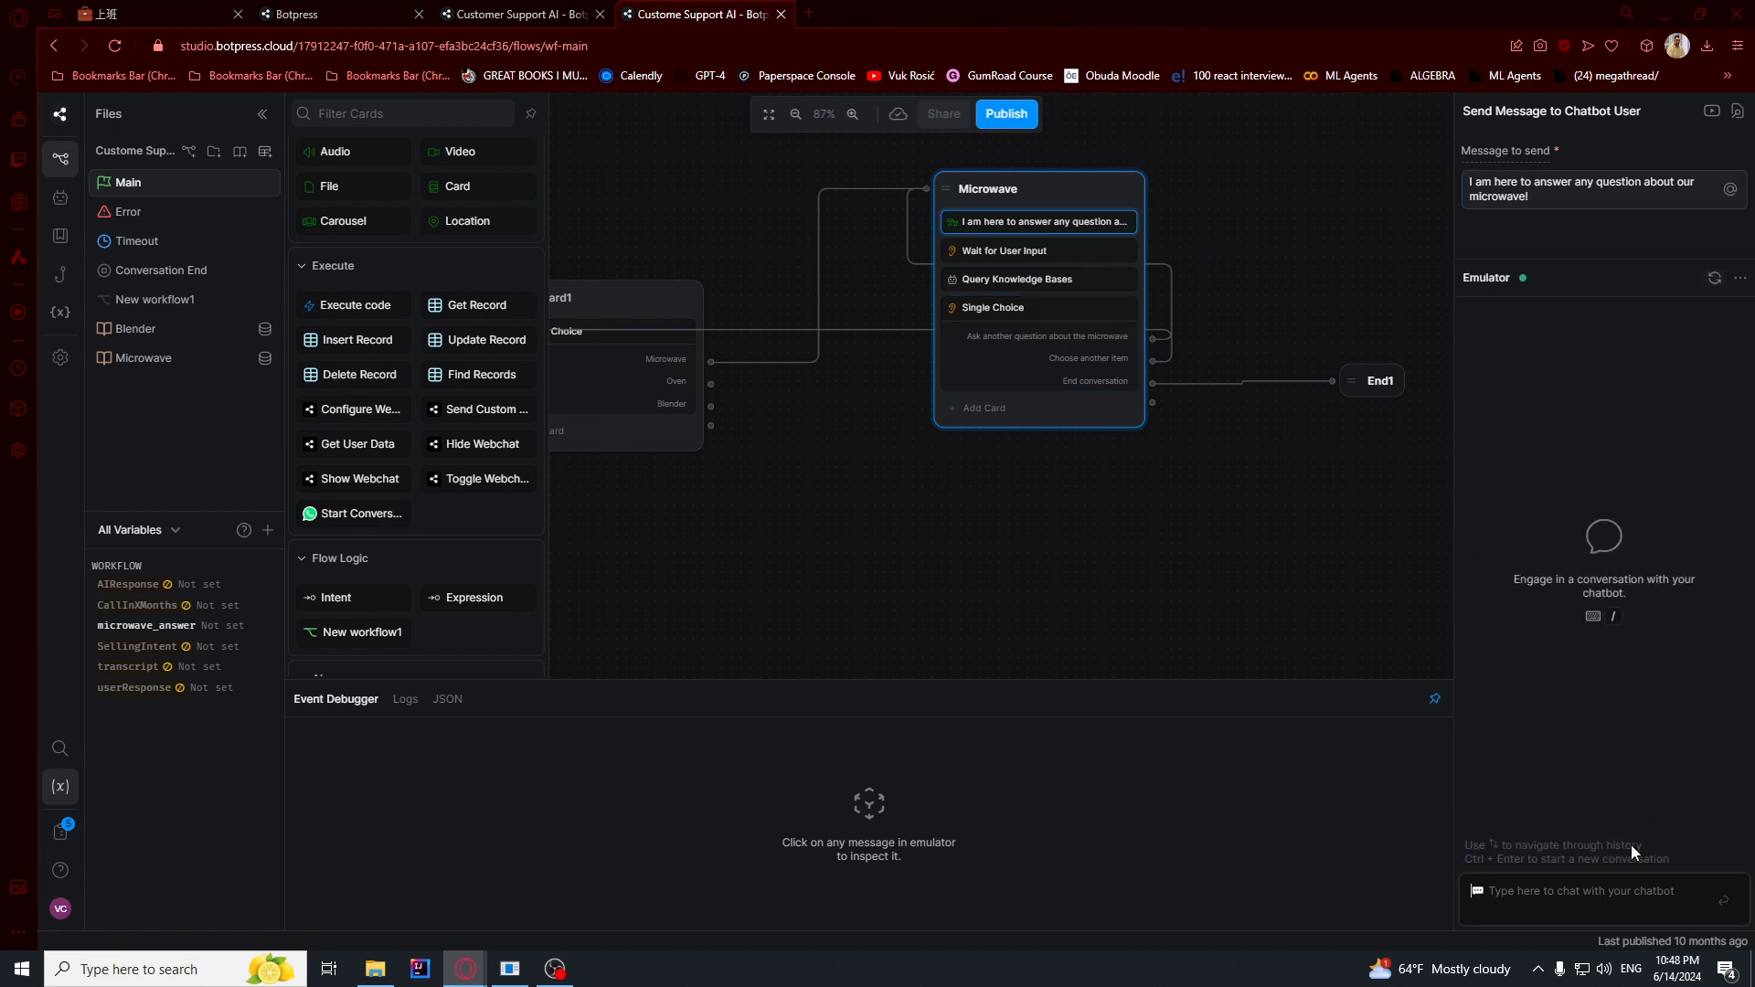
left_click(1590, 890)
type("hi")
key("Return")
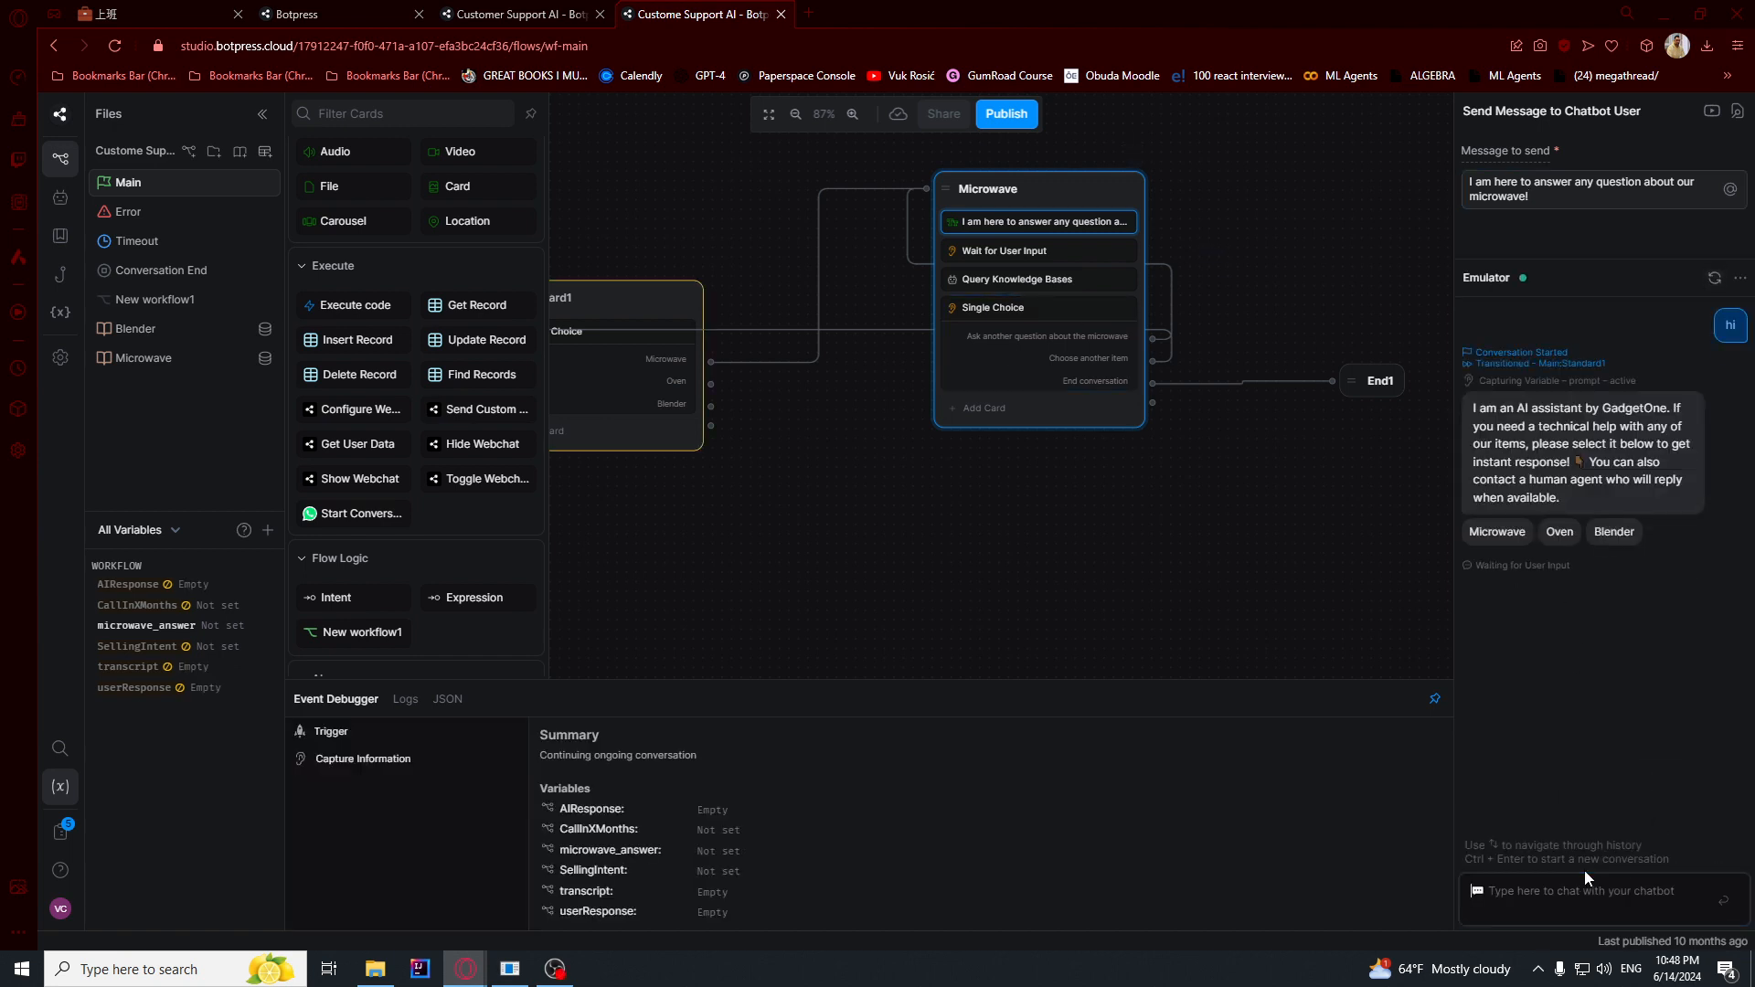
- Choose Microwave in the test conversation and ask the chatbot "hw to clean"
left_click(1490, 532)
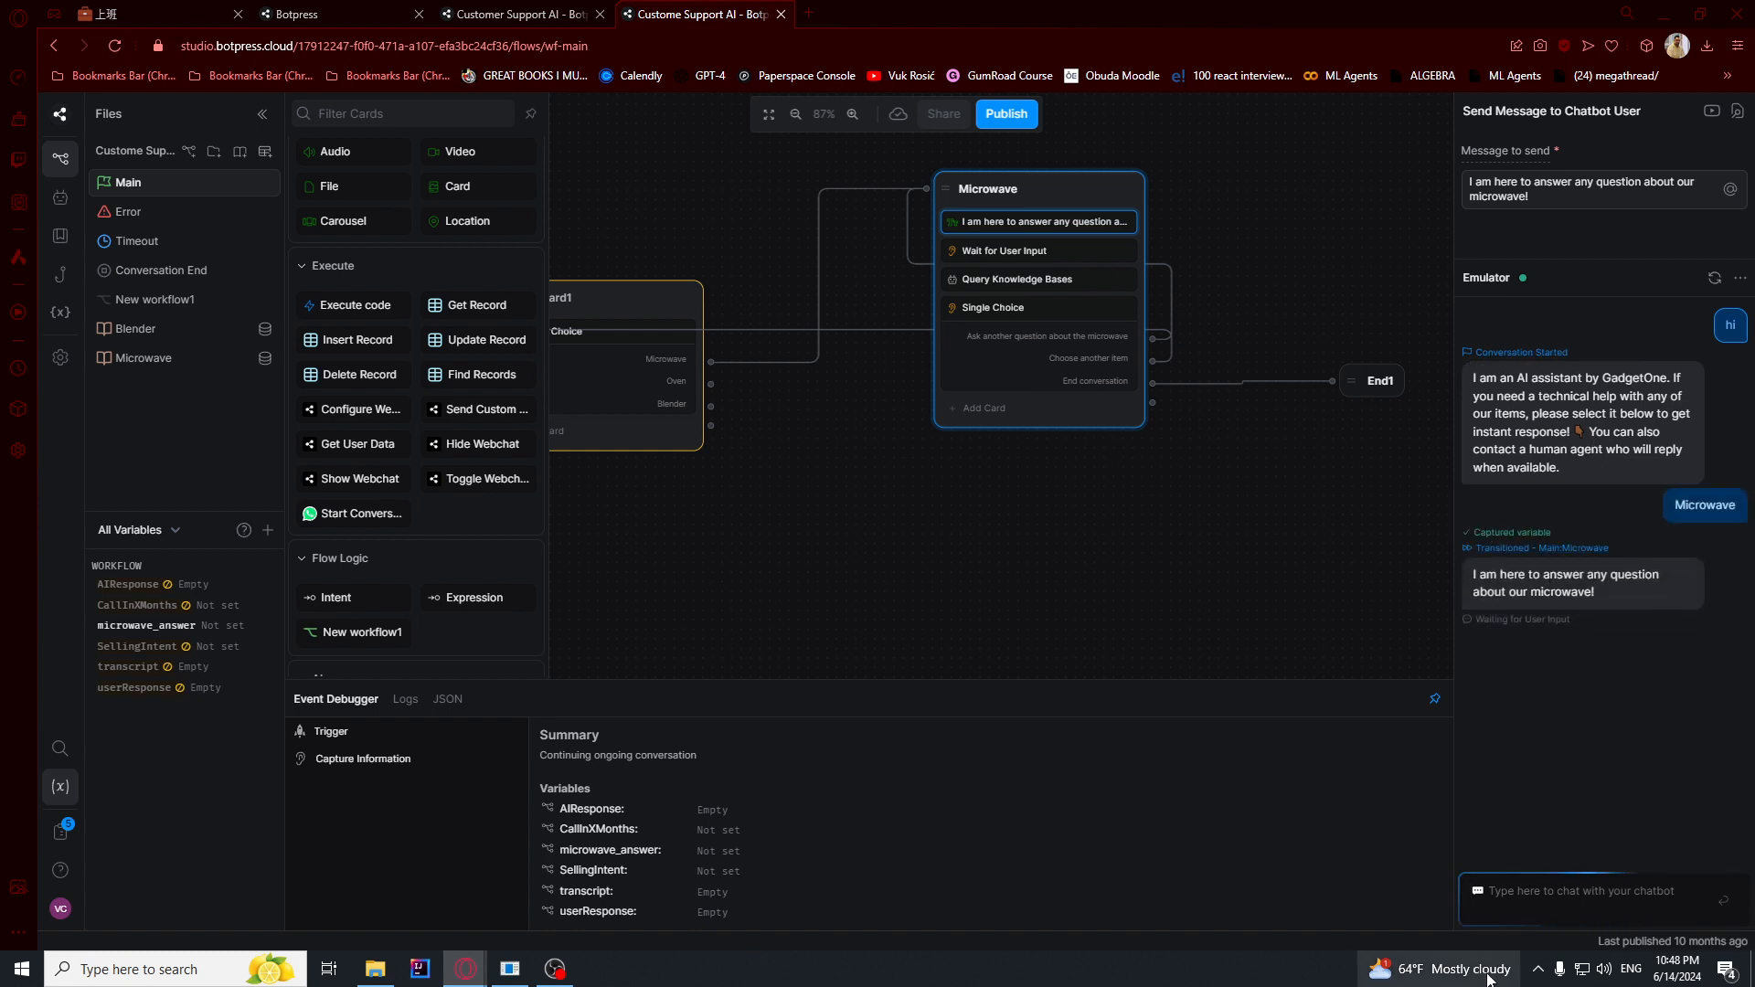
left_click(1533, 897)
type("hw to")
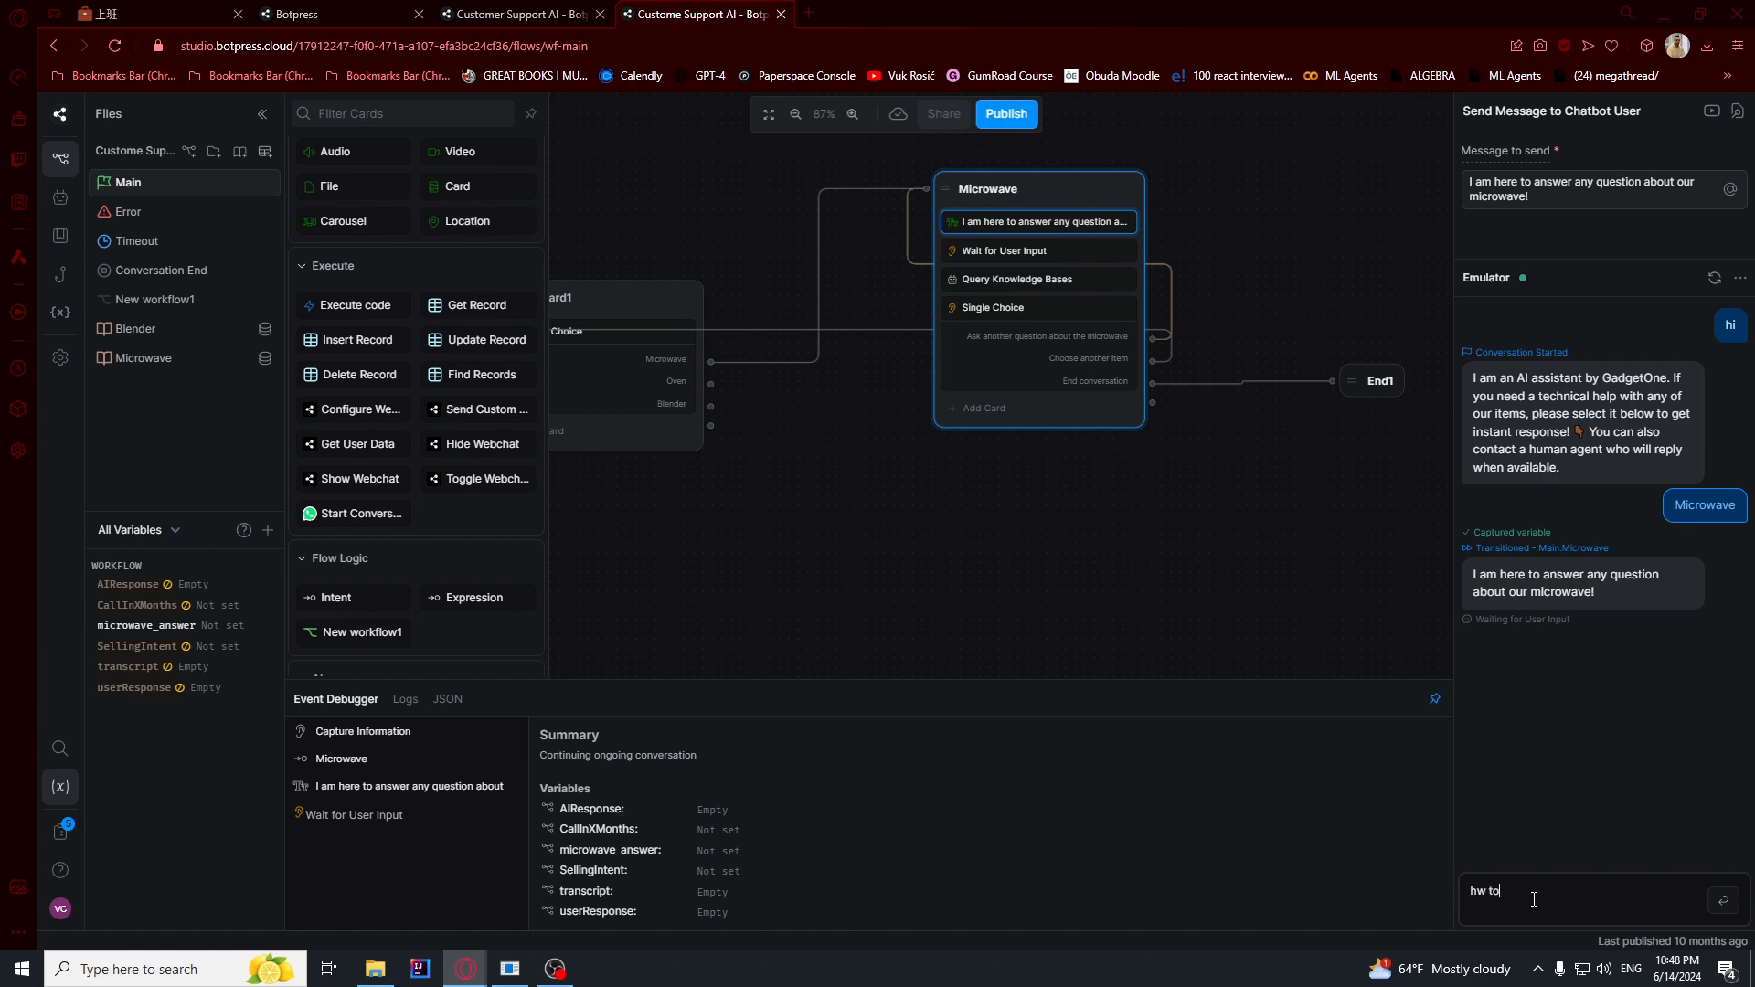
type(" clean")
key("Return")
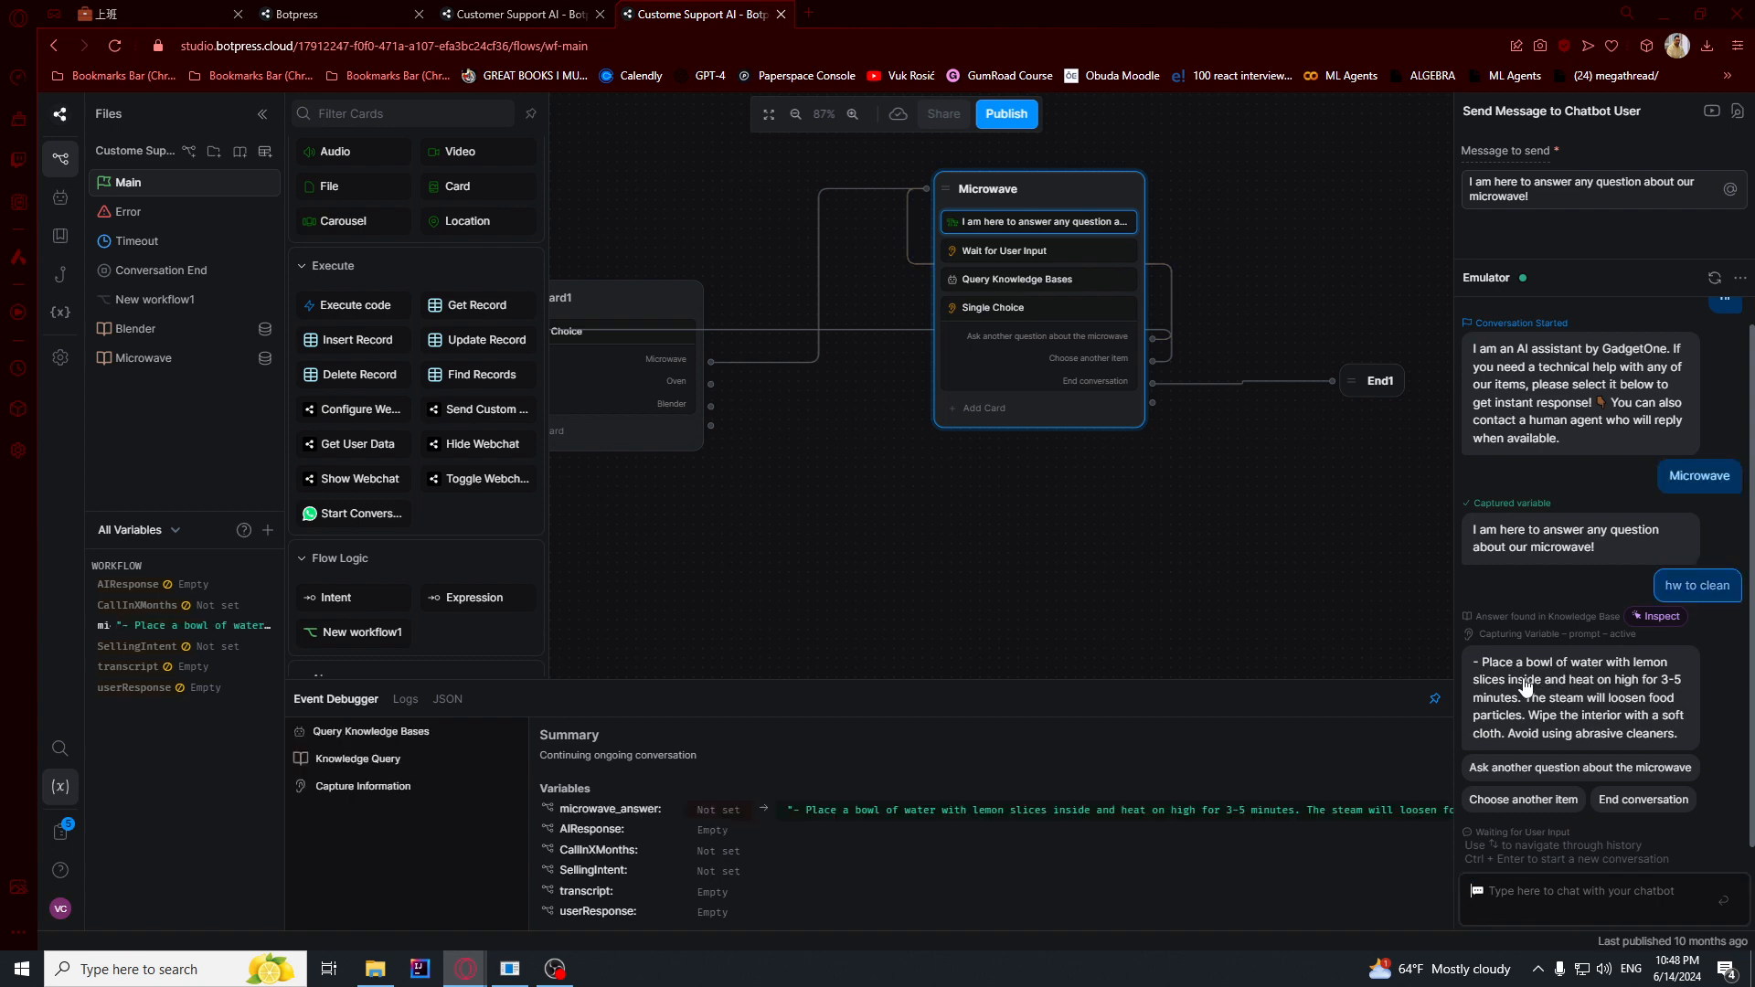
- Highlight the cleaning answer in the test chat and choose "Ask another question about the microwave"
left_click_drag(1522, 679, 1633, 739)
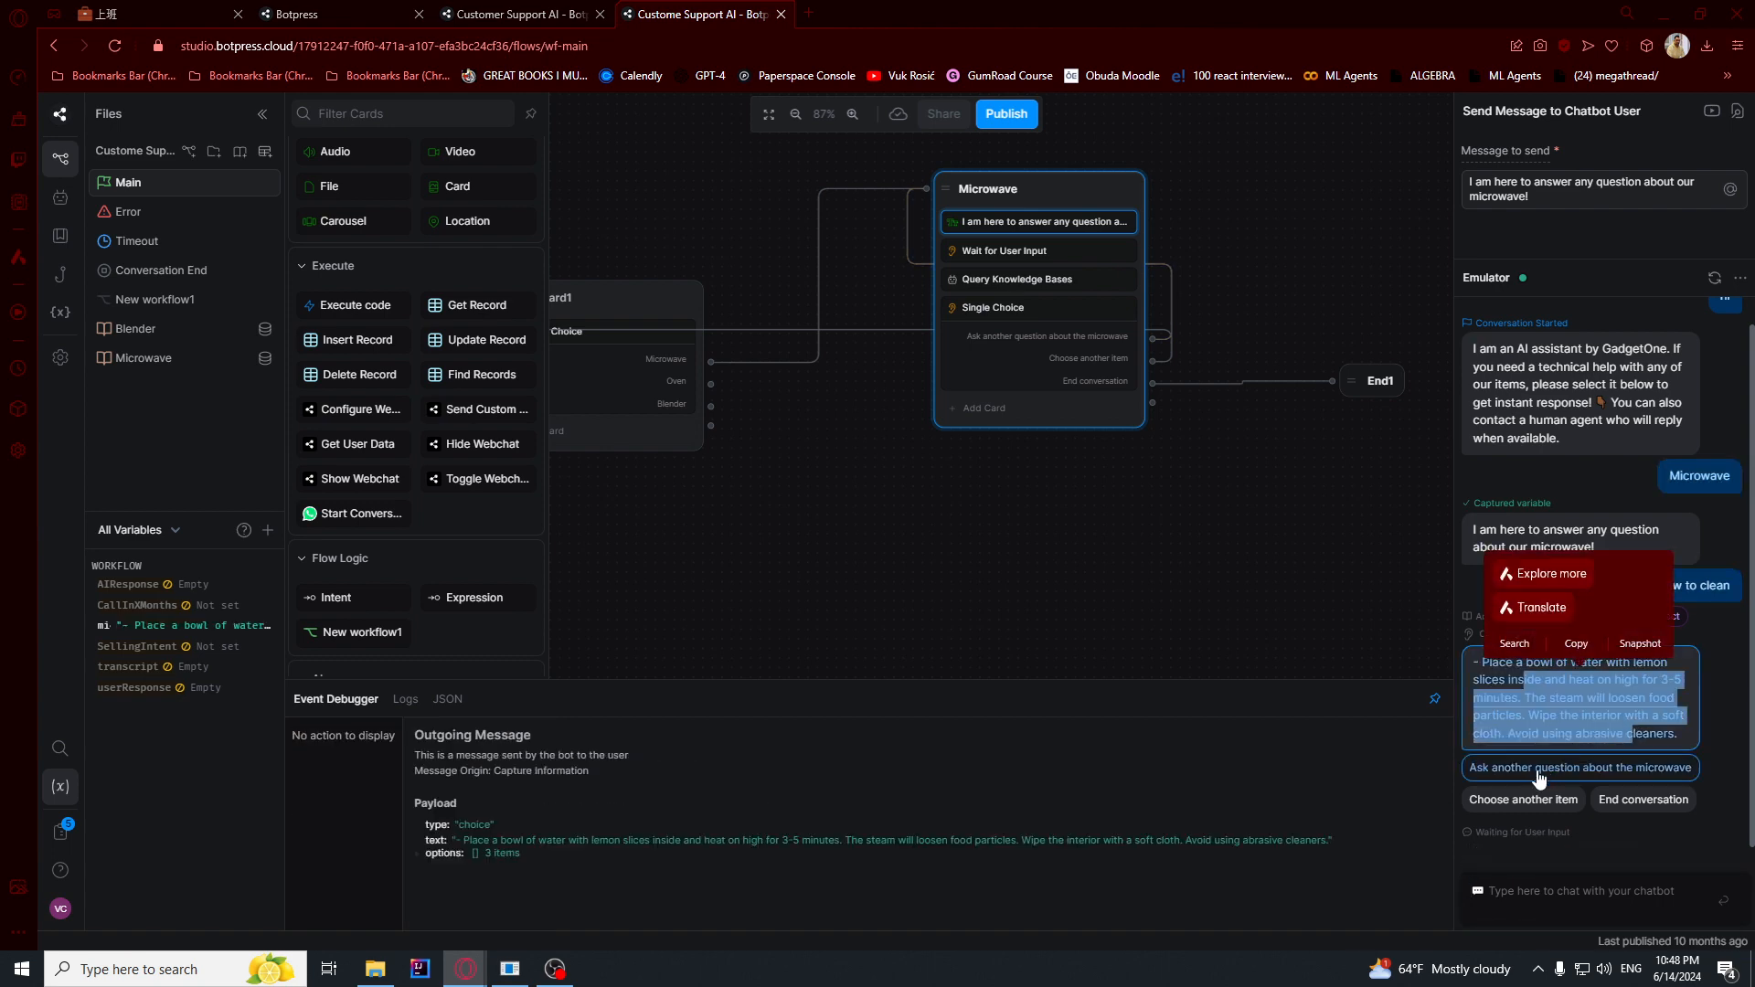
left_click(1586, 778)
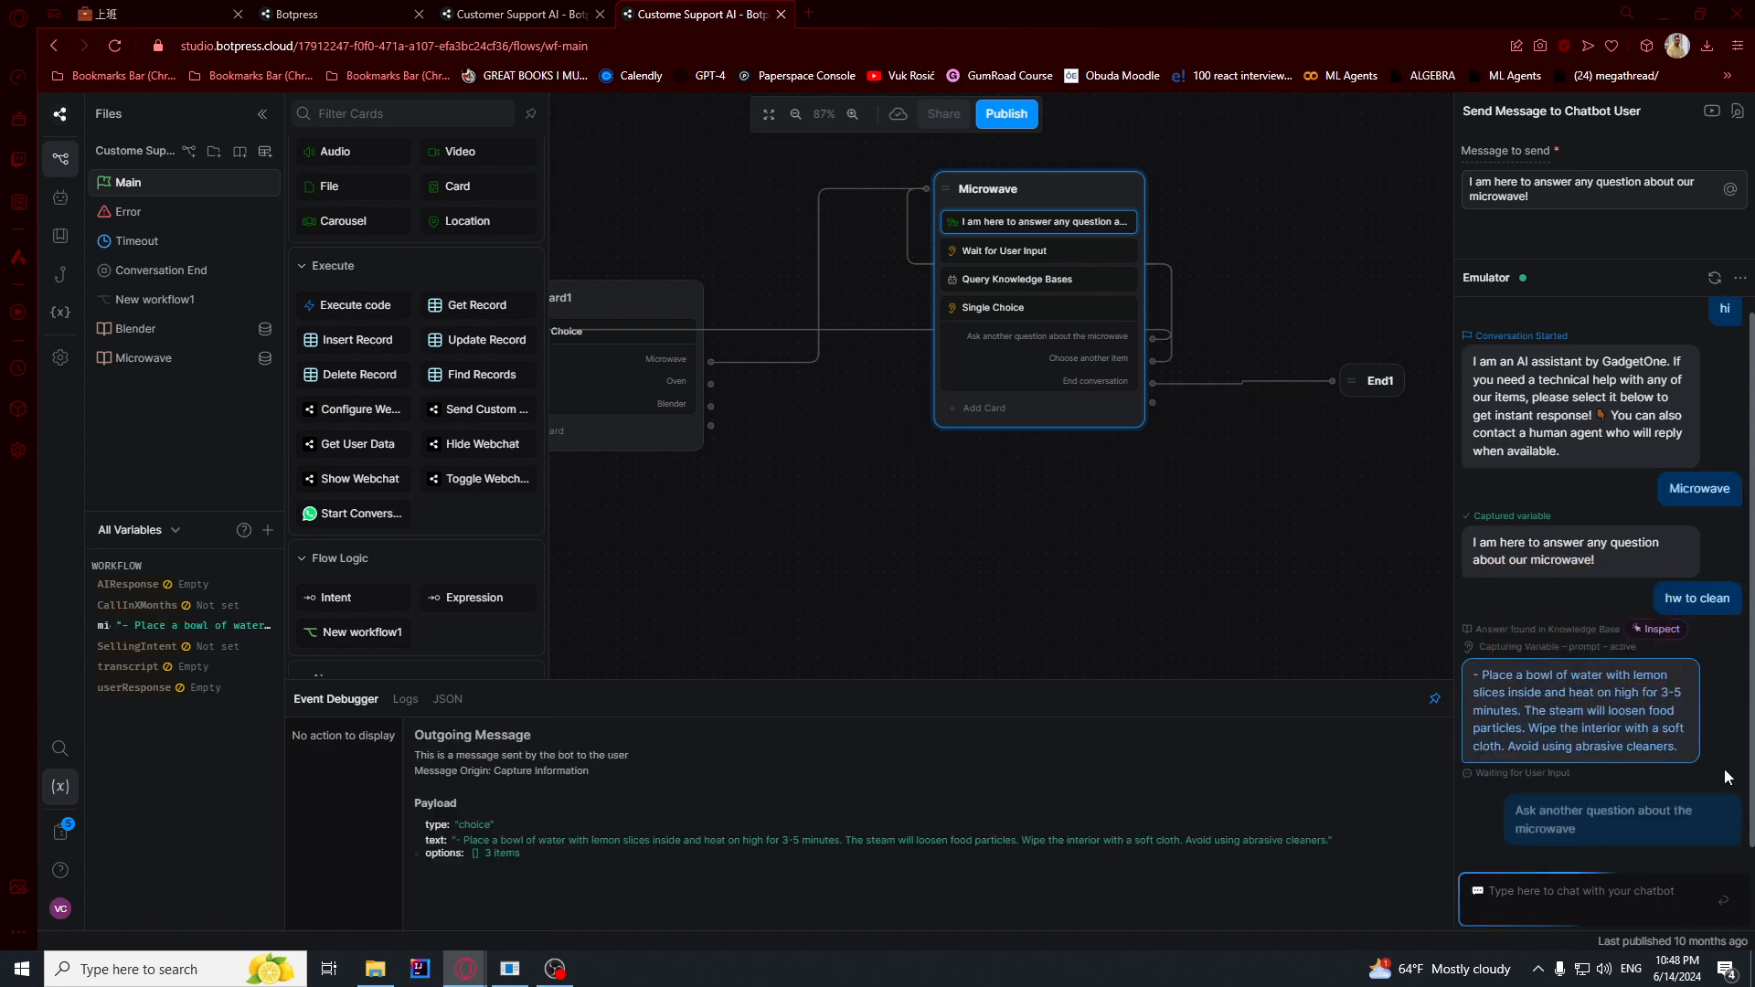
left_click(1575, 891)
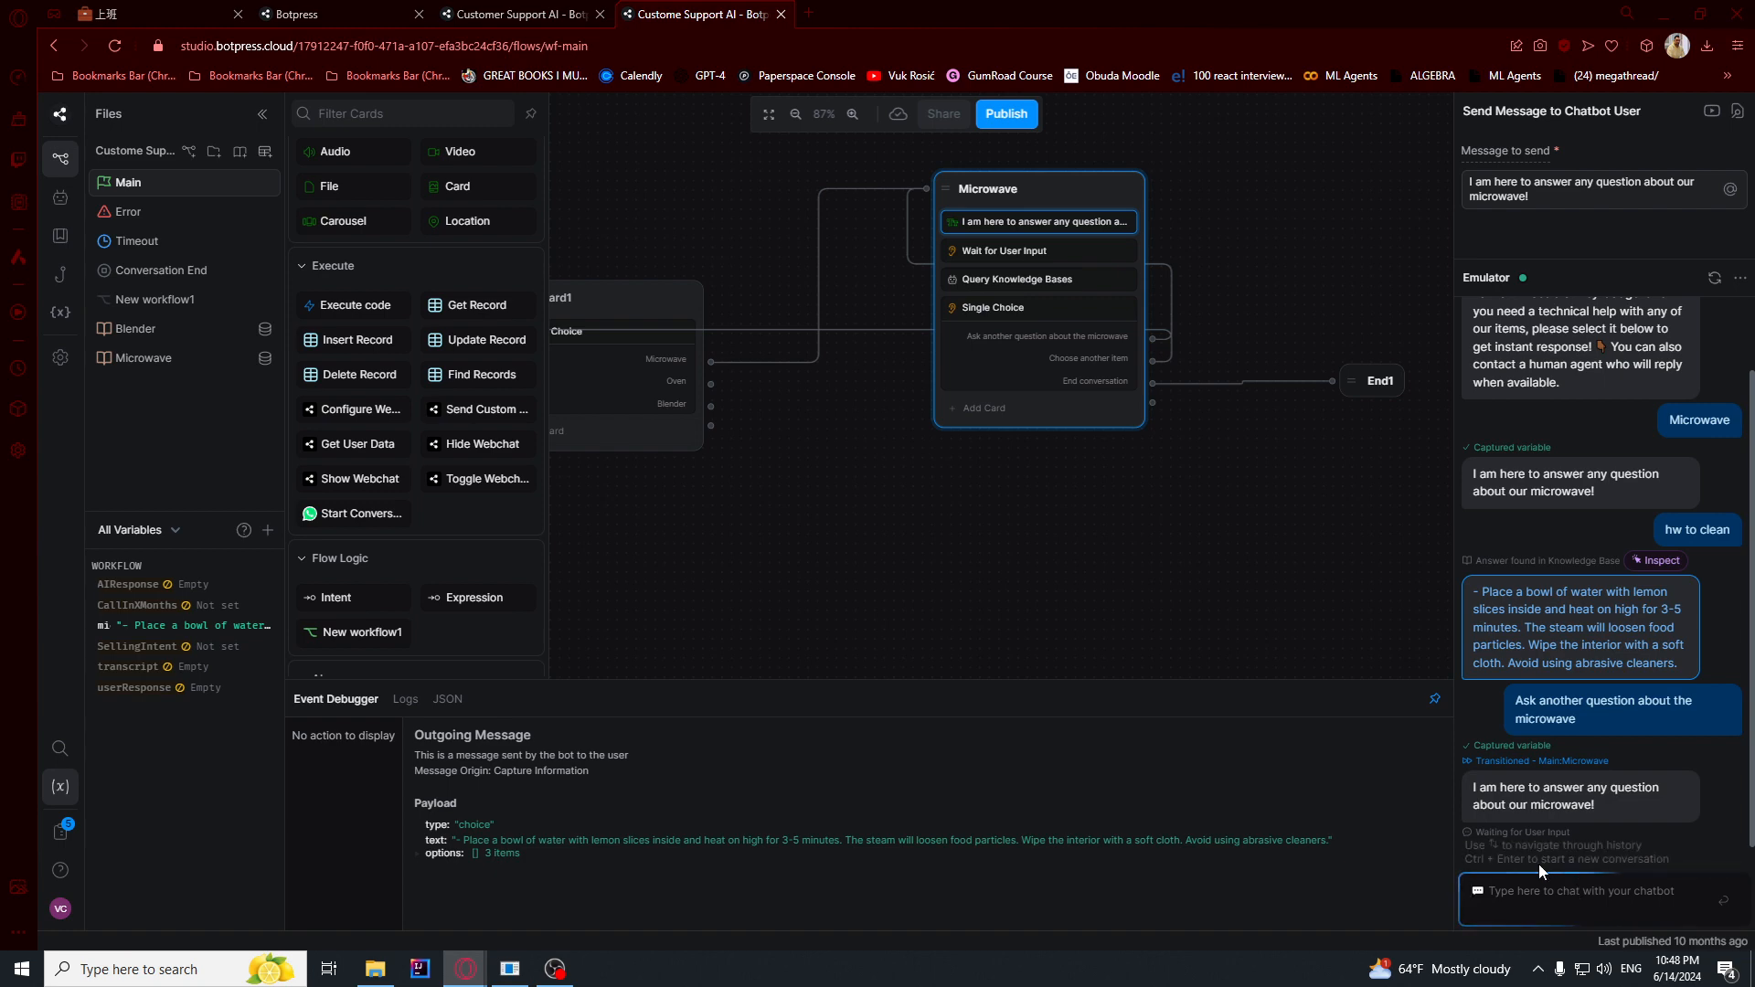
left_click_drag(1122, 543, 1159, 571)
scroll(1135, 565, "down", 3)
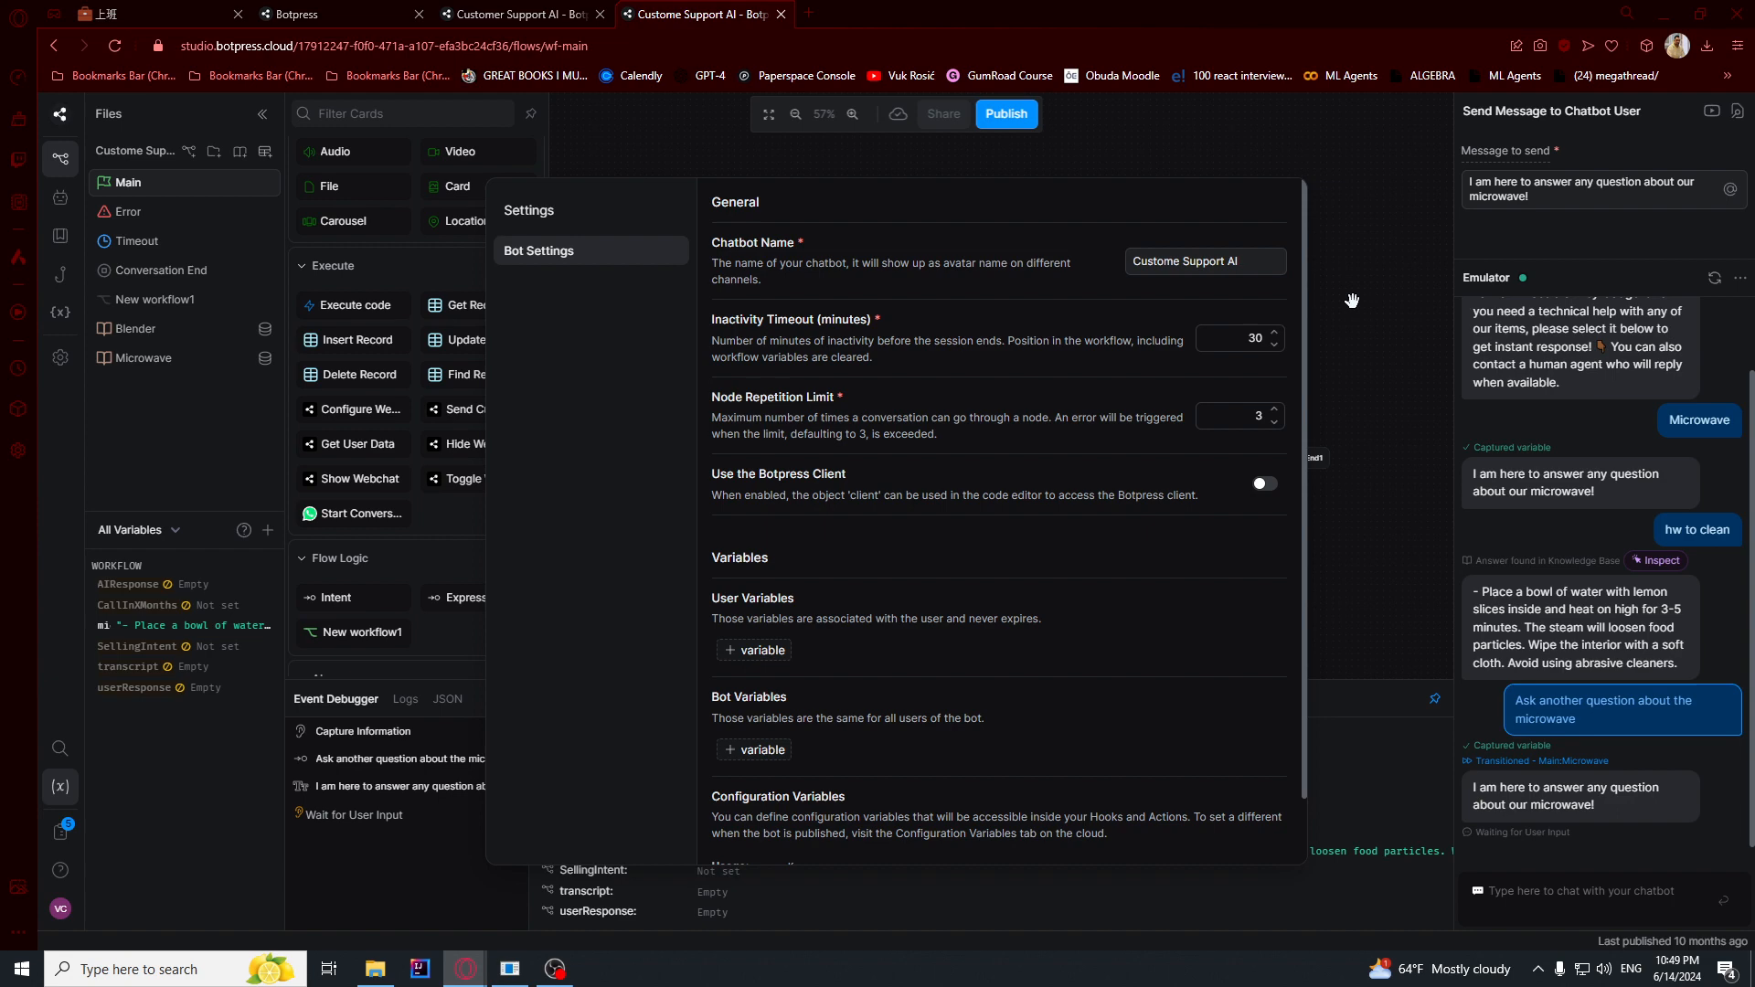
left_click(1352, 300)
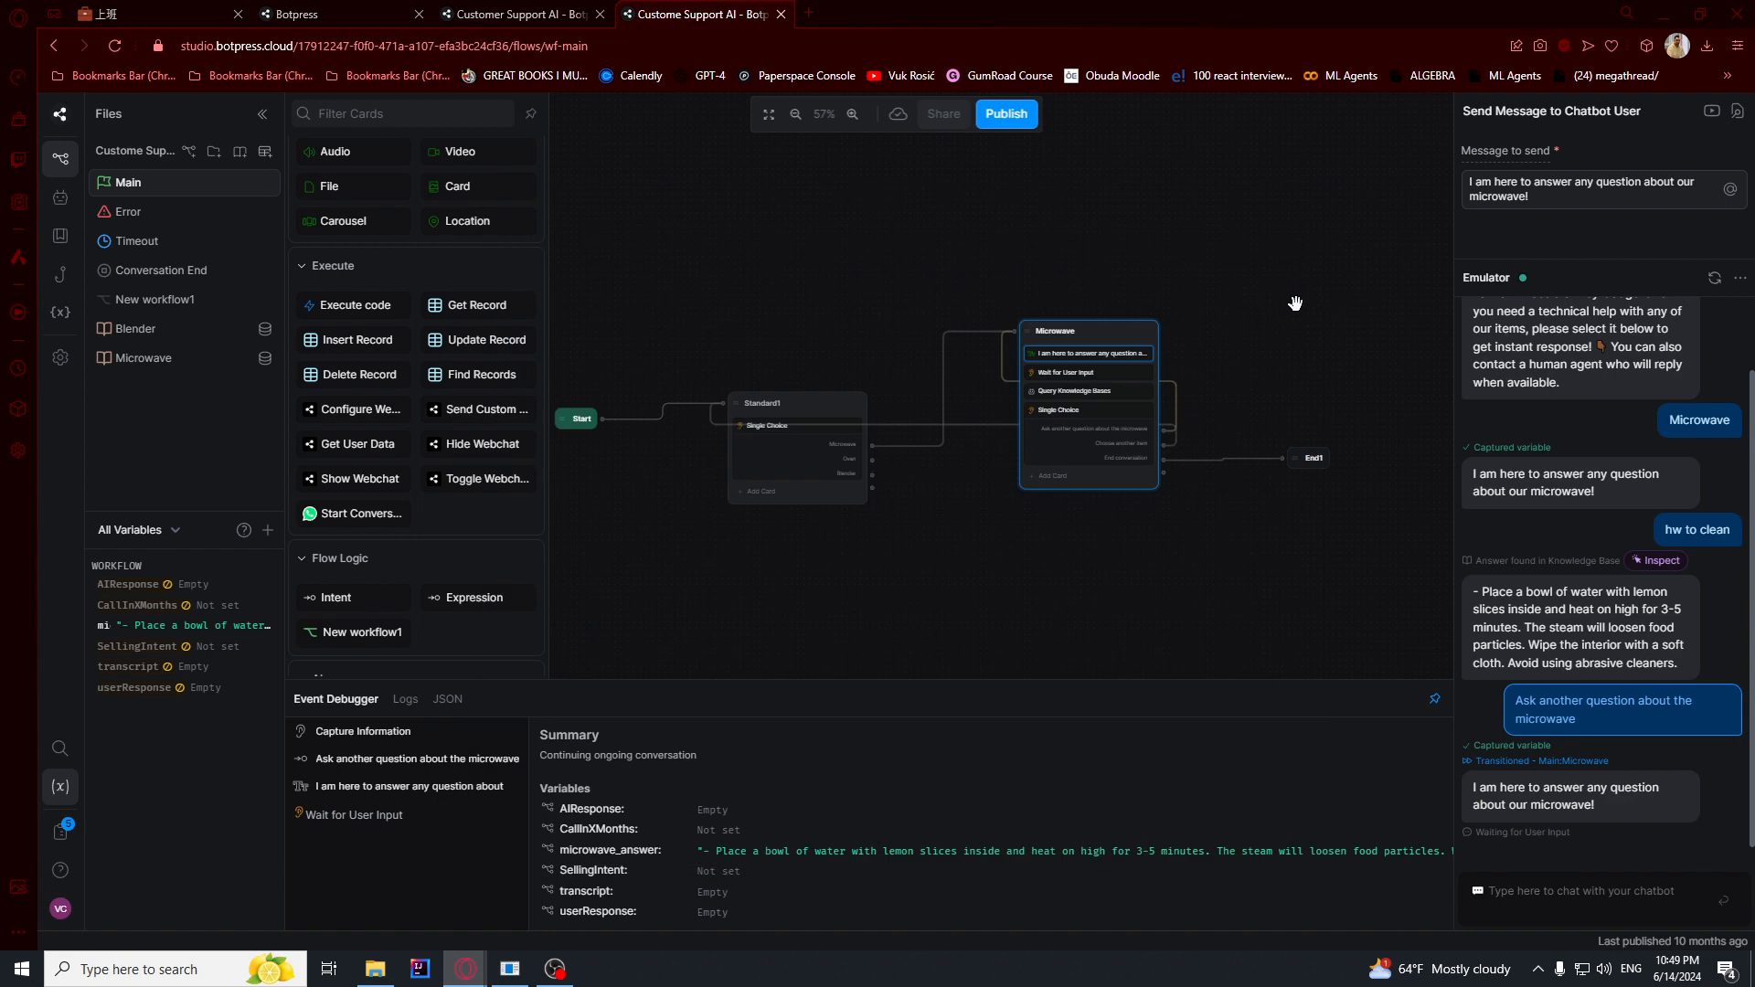
left_click(312, 11)
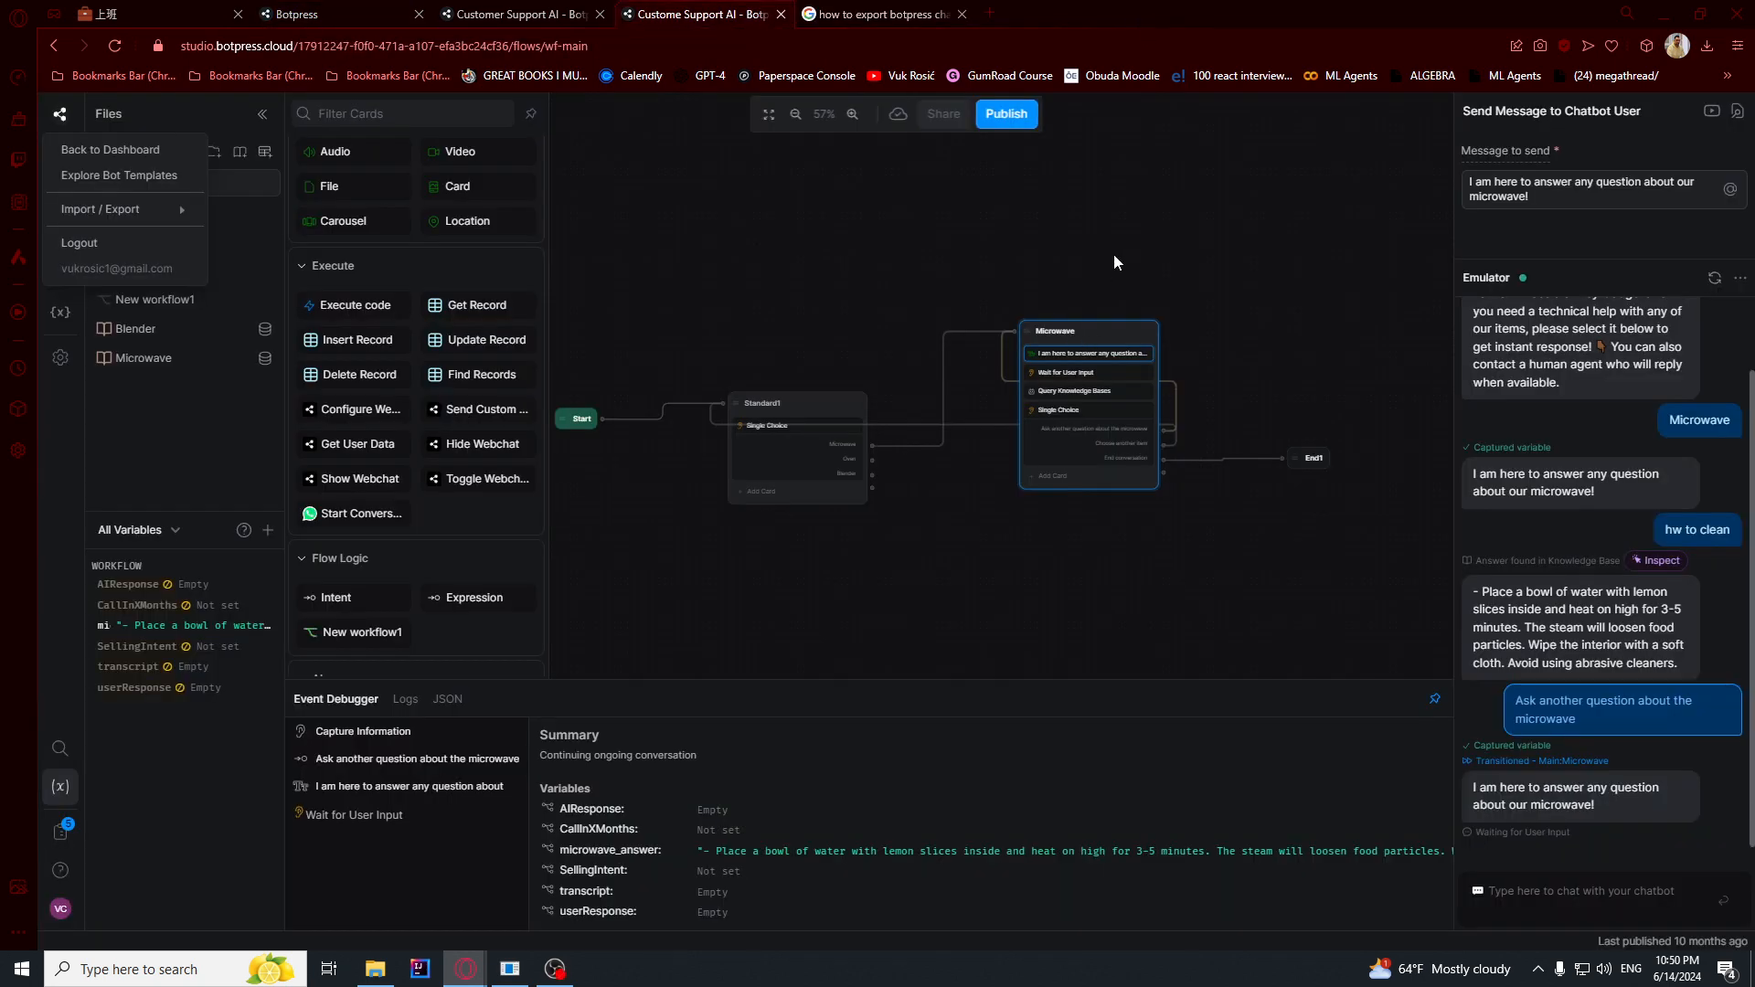
left_click(1113, 262)
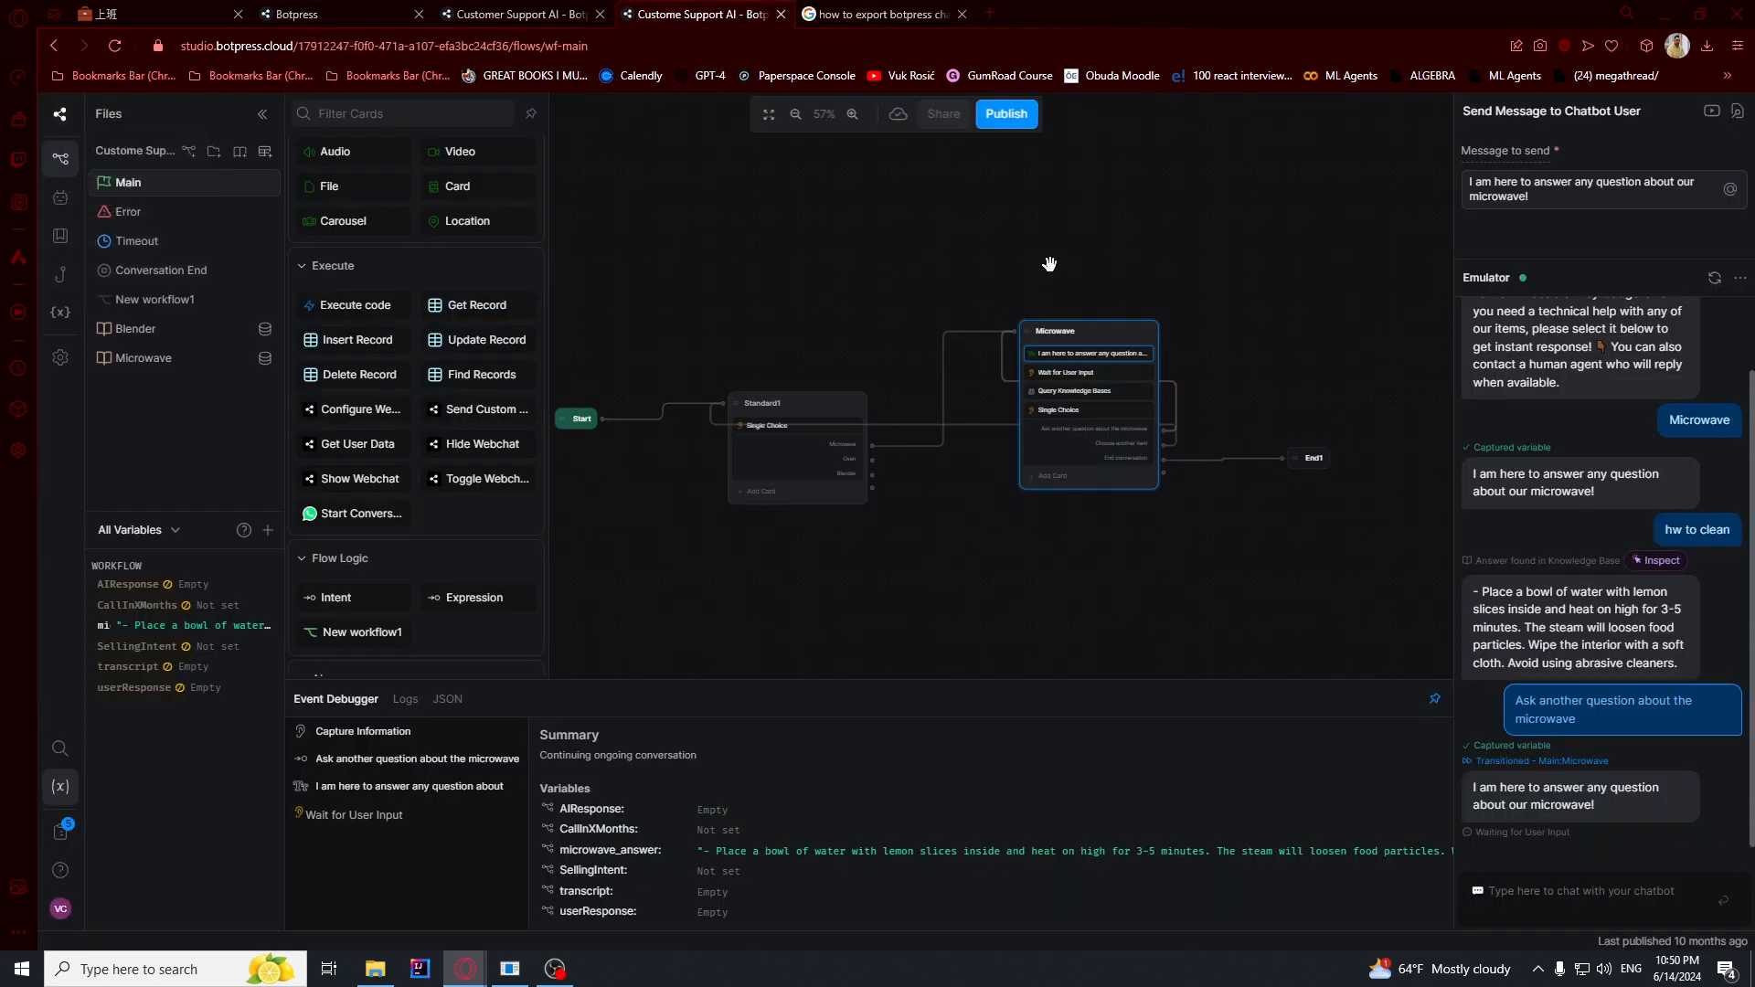
- Export the Custome Support AI bot as a .bpz archive file
left_click(60, 113)
mouse_move(100, 224)
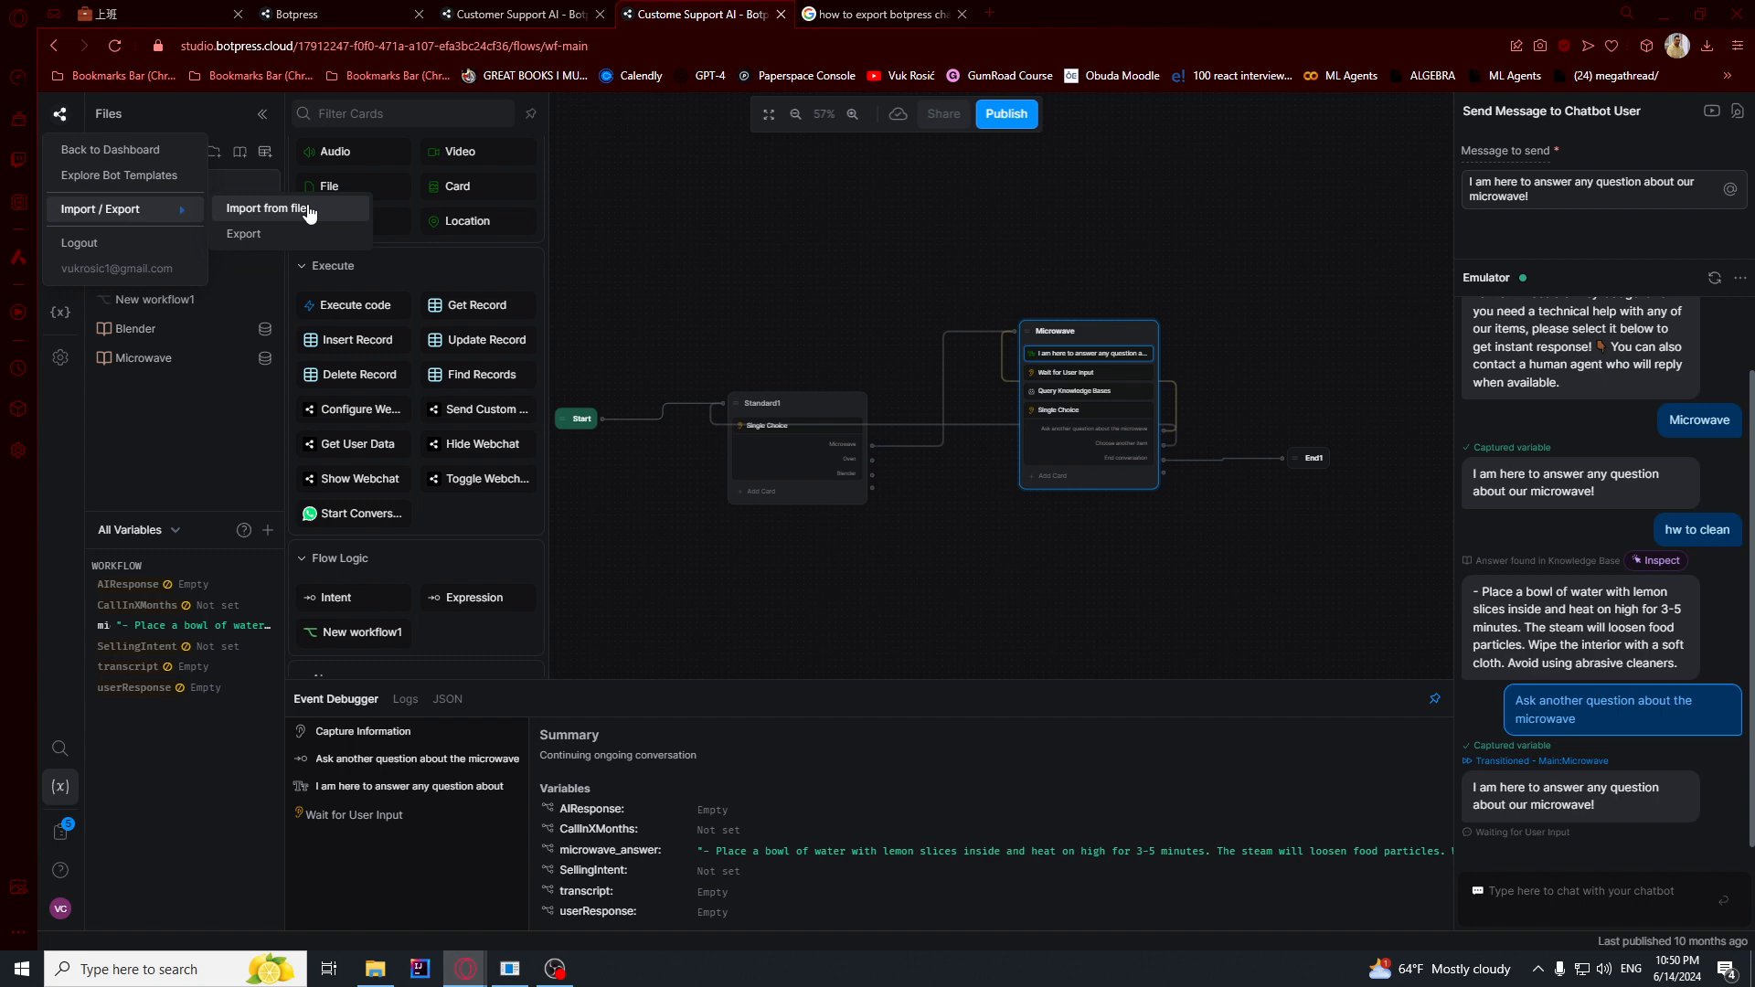
left_click(243, 234)
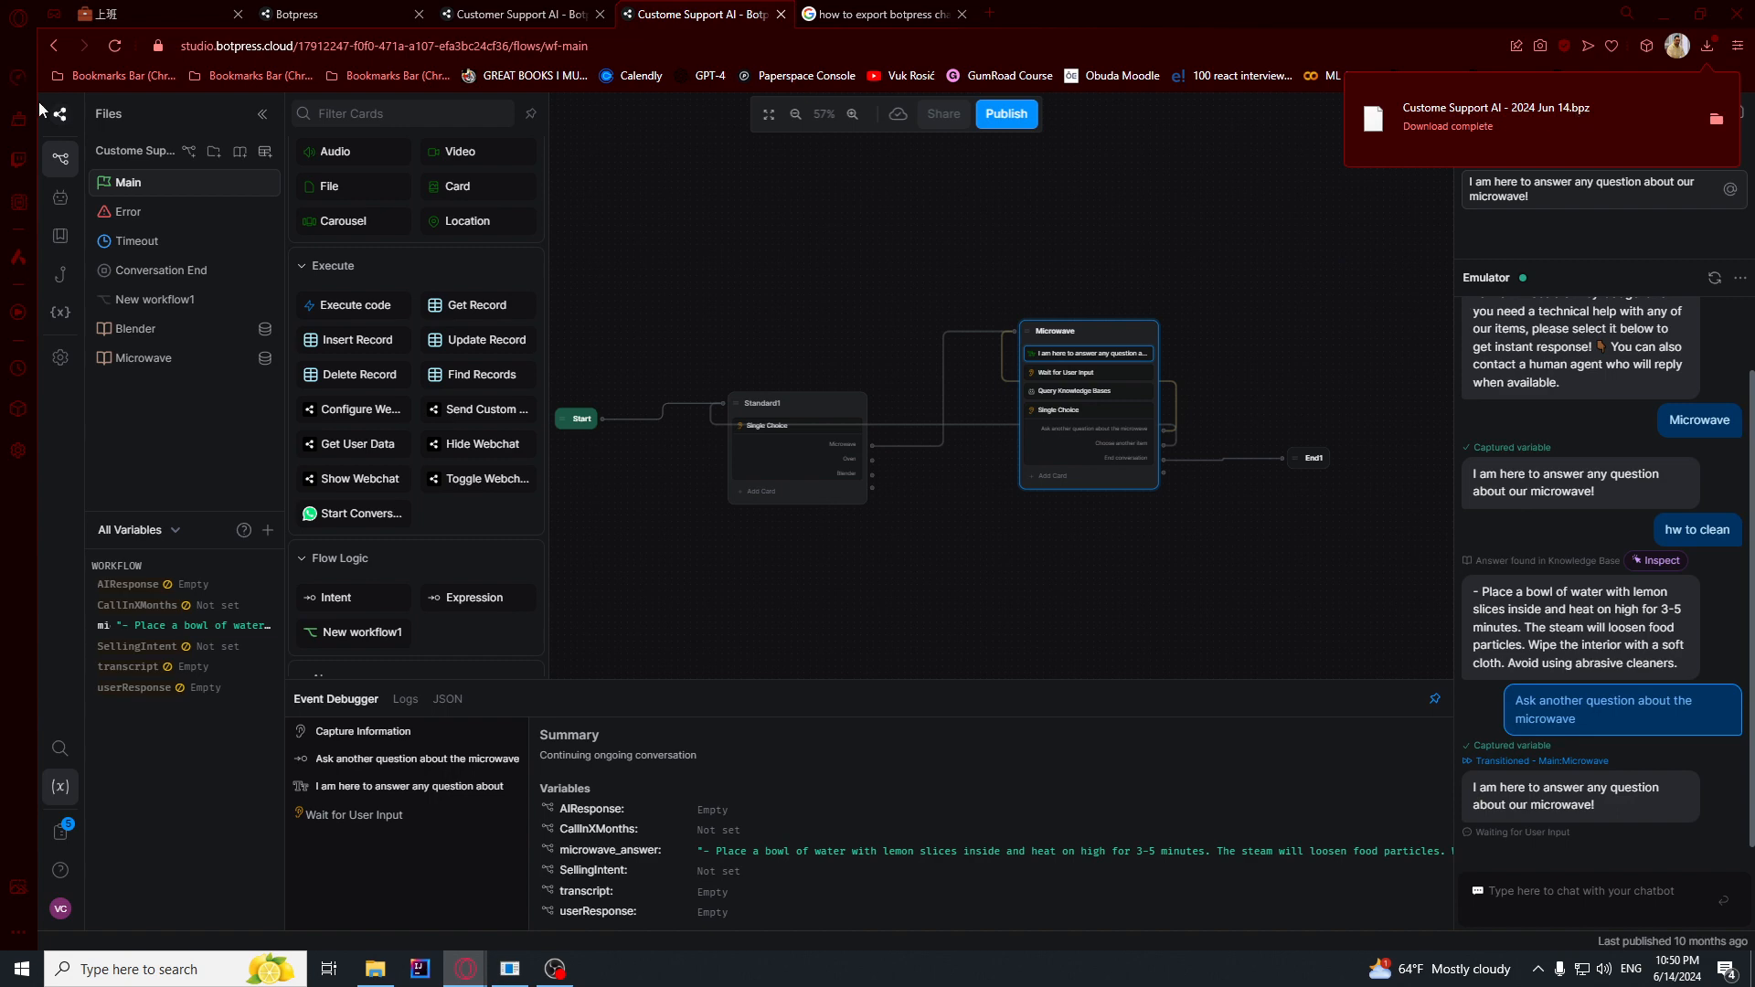
- Examine the option for importing a bot from a file and close its dialog without selecting an archive
left_click(60, 113)
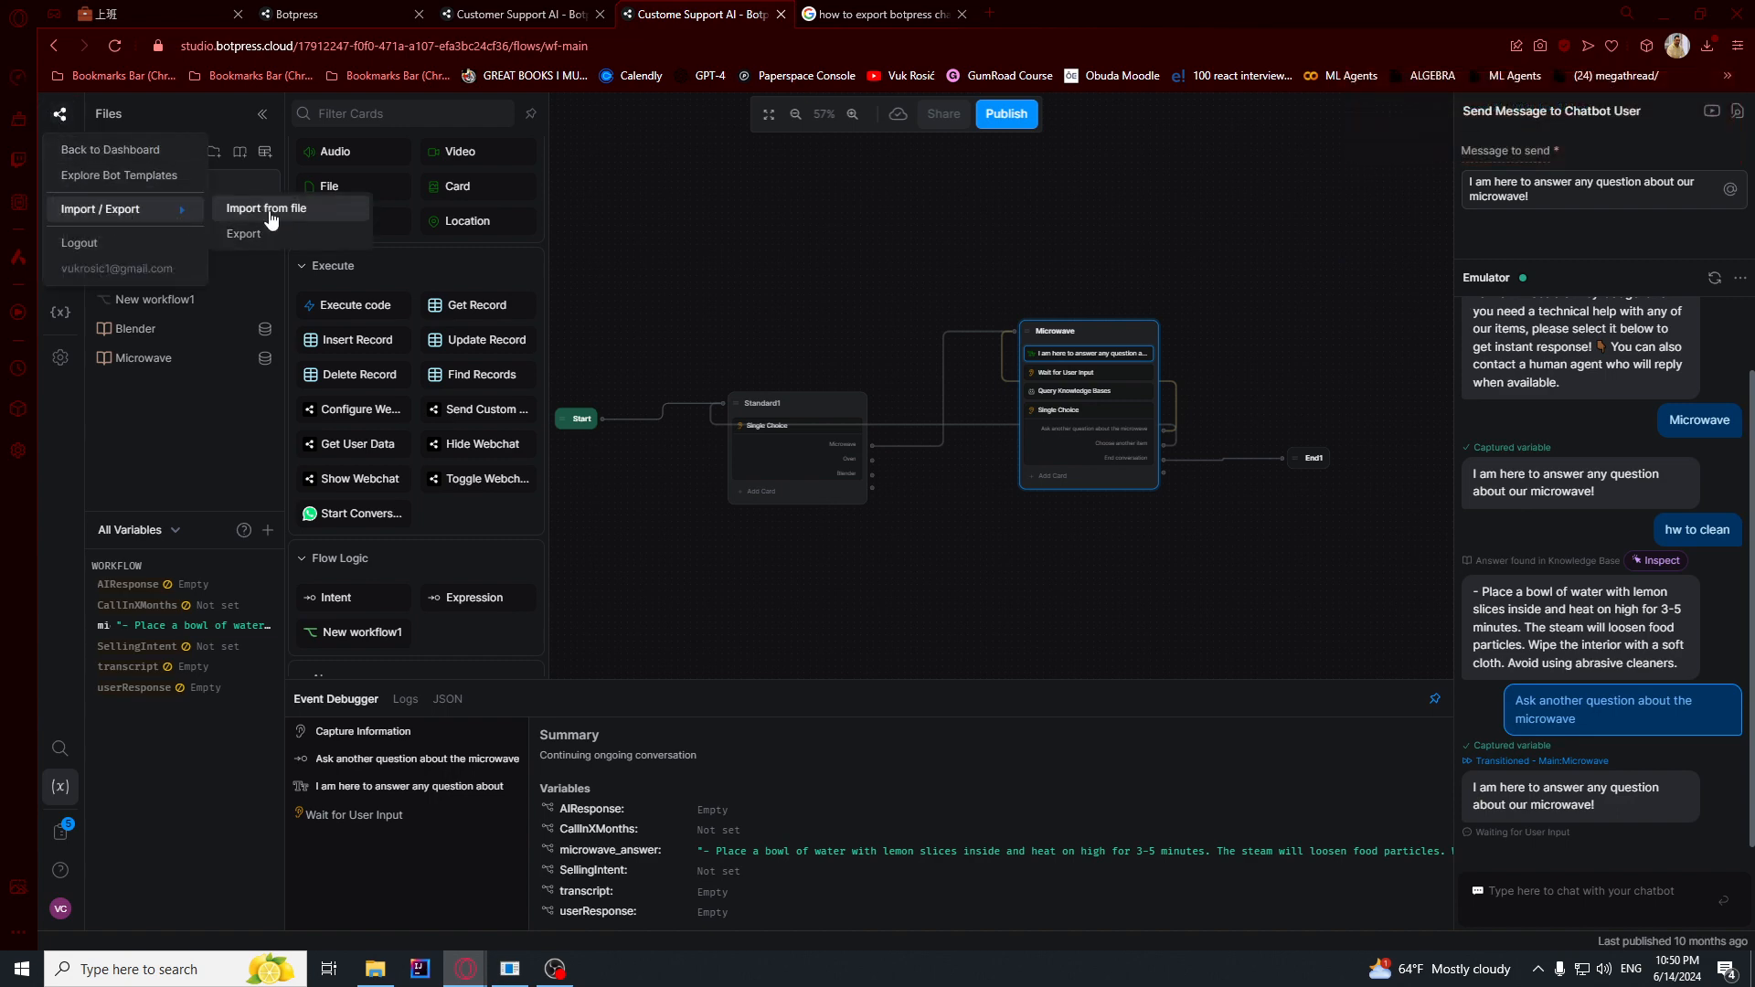
left_click(267, 208)
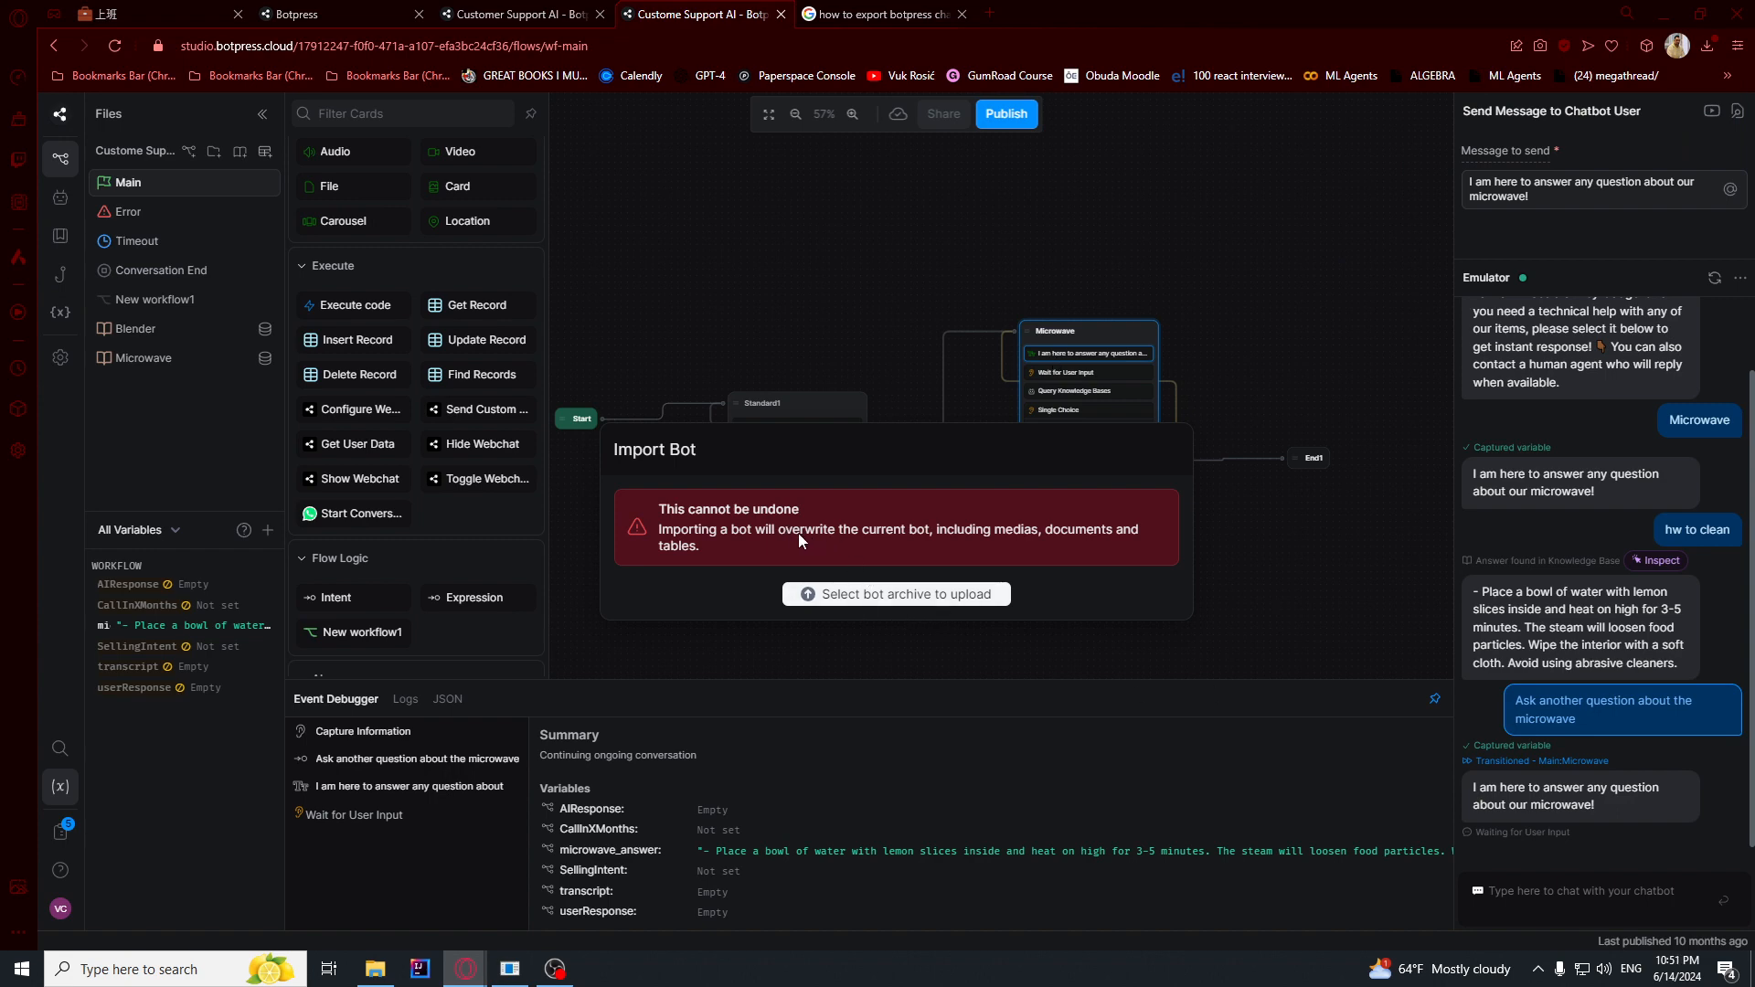
left_click(822, 279)
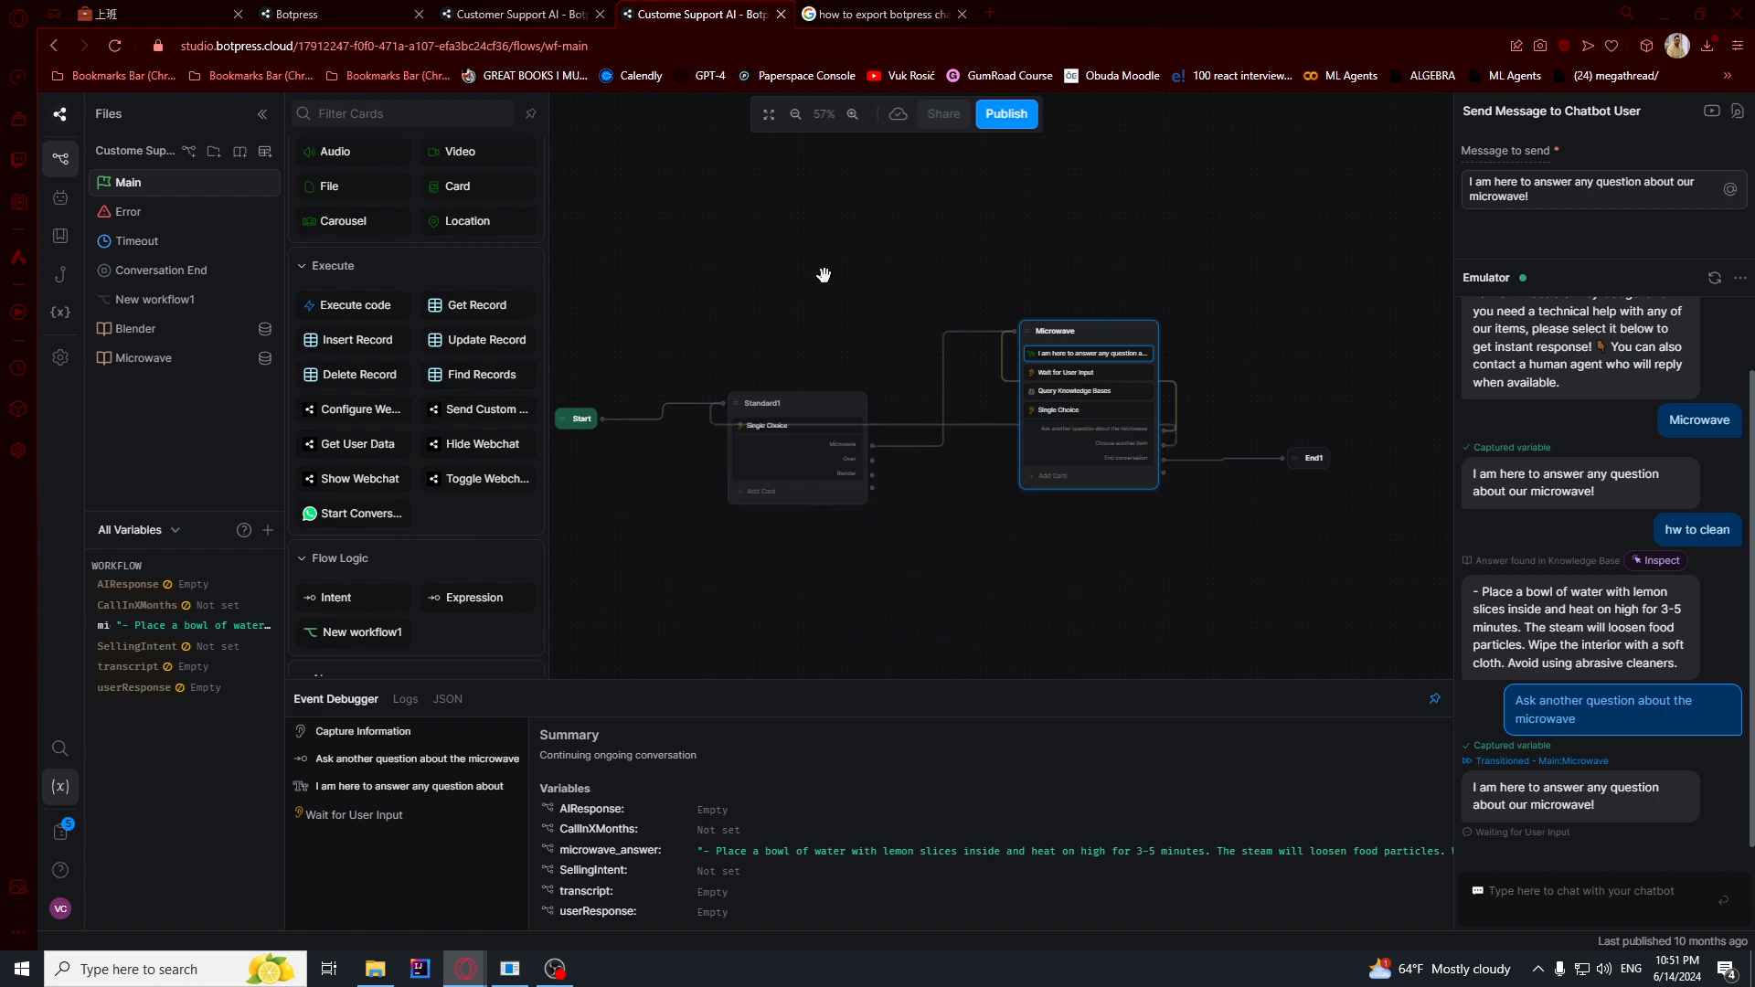